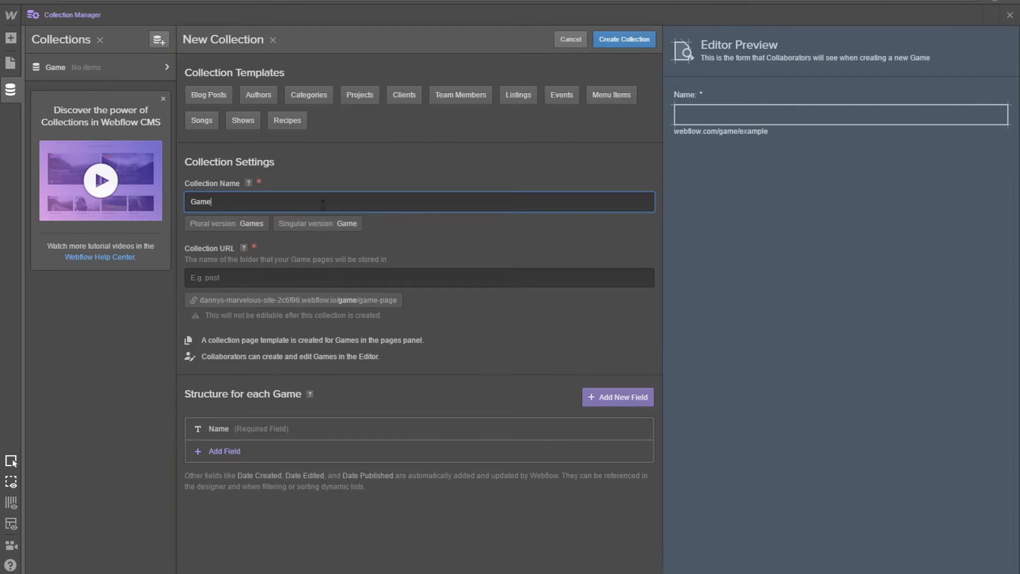
Step: Set the new Game collection's URL to "game"
click(241, 273)
text(game)
click(178, 302)
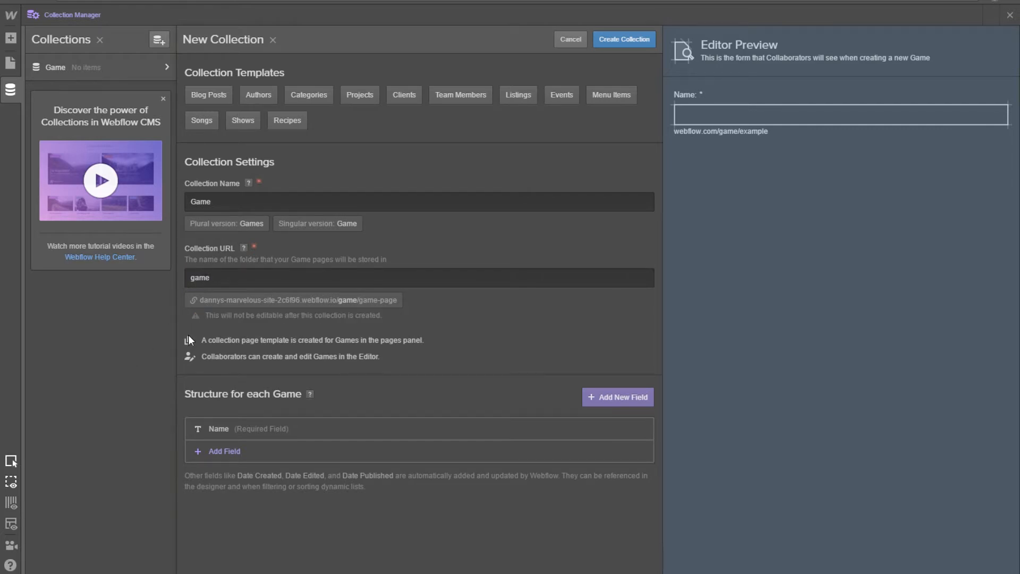
click(240, 451)
scroll(333, 409, down, 1)
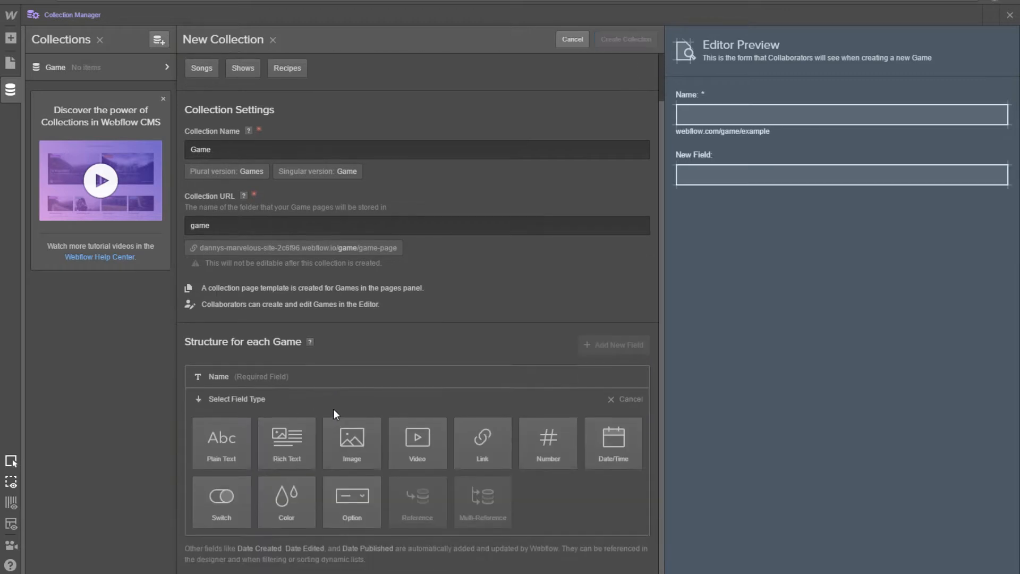
click(224, 441)
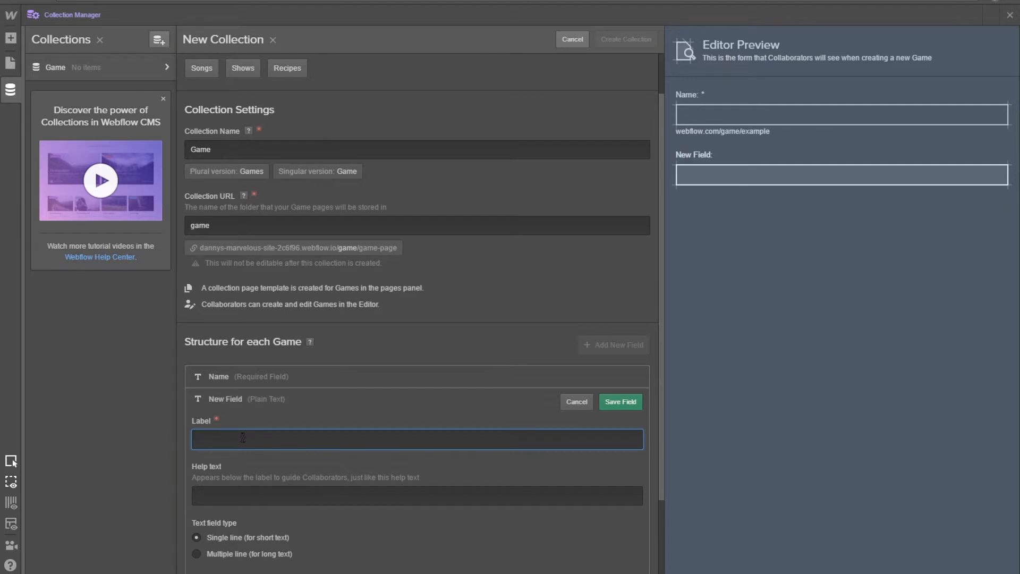
click(574, 403)
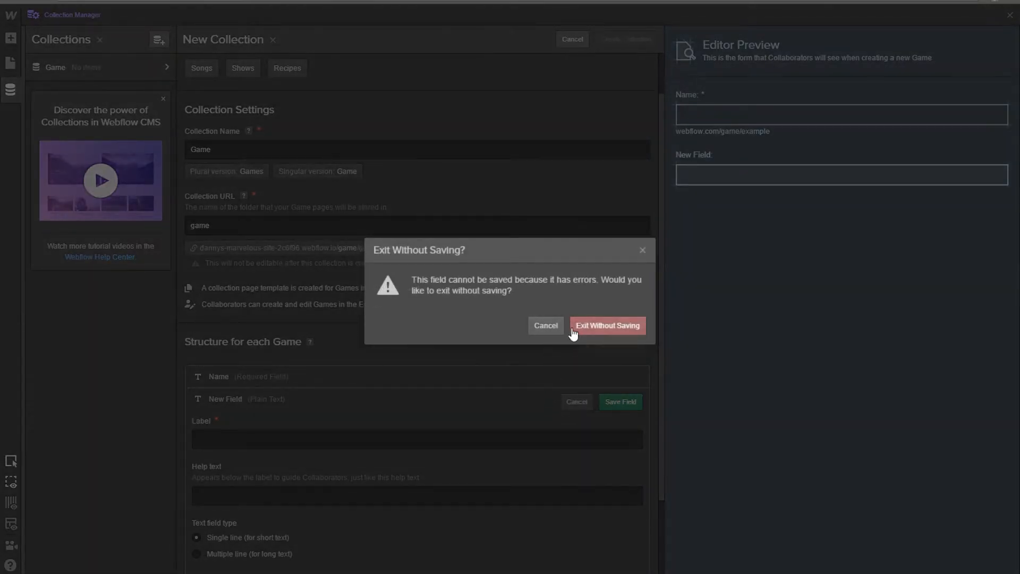
click(546, 326)
scroll(319, 393, down, 2)
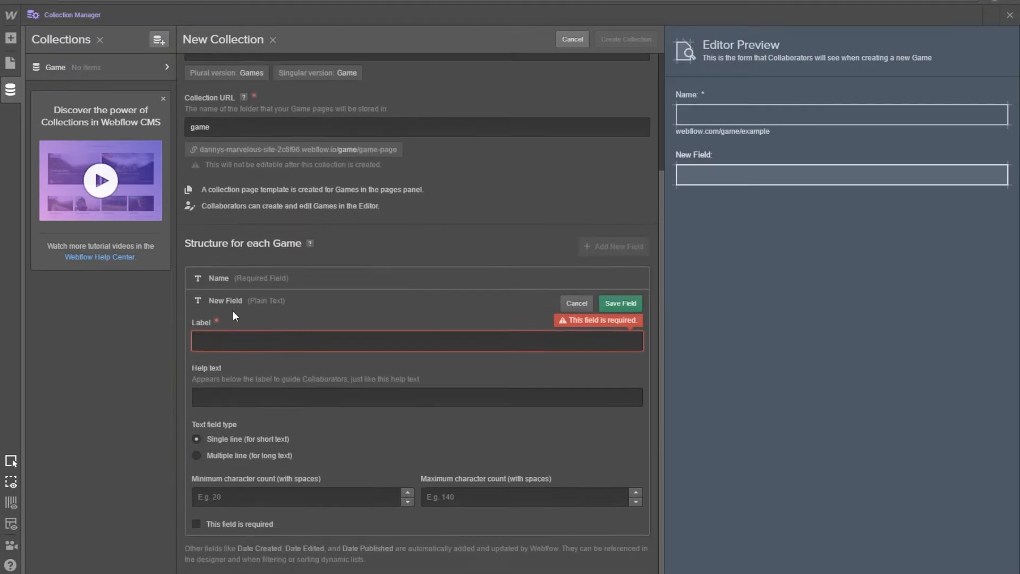
click(304, 400)
click(285, 345)
click(575, 305)
click(597, 334)
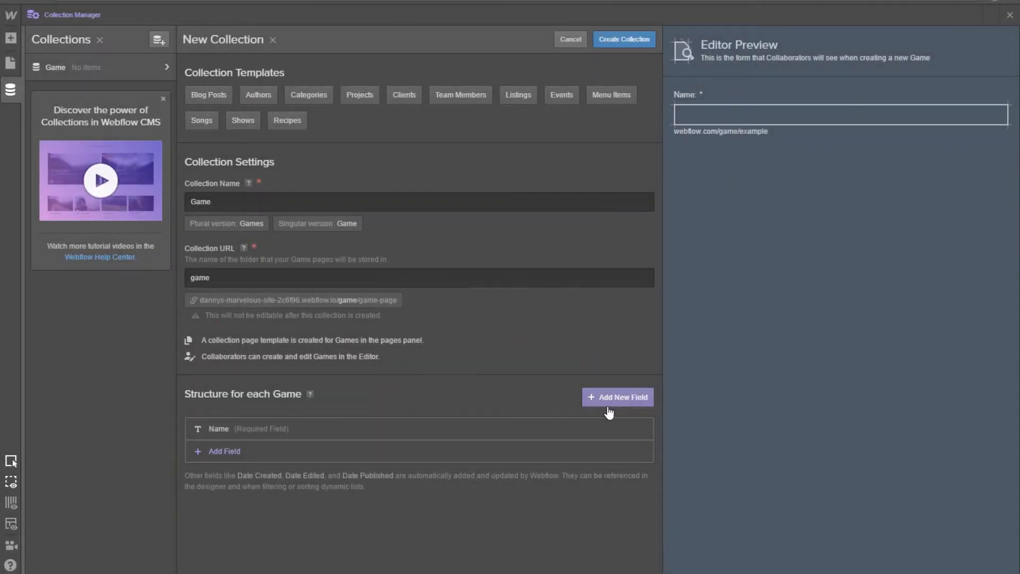
Step: Add an Image field labelled "Box art" to the Game collection structure and save the field
click(421, 454)
scroll(420, 452, down, 1)
click(365, 423)
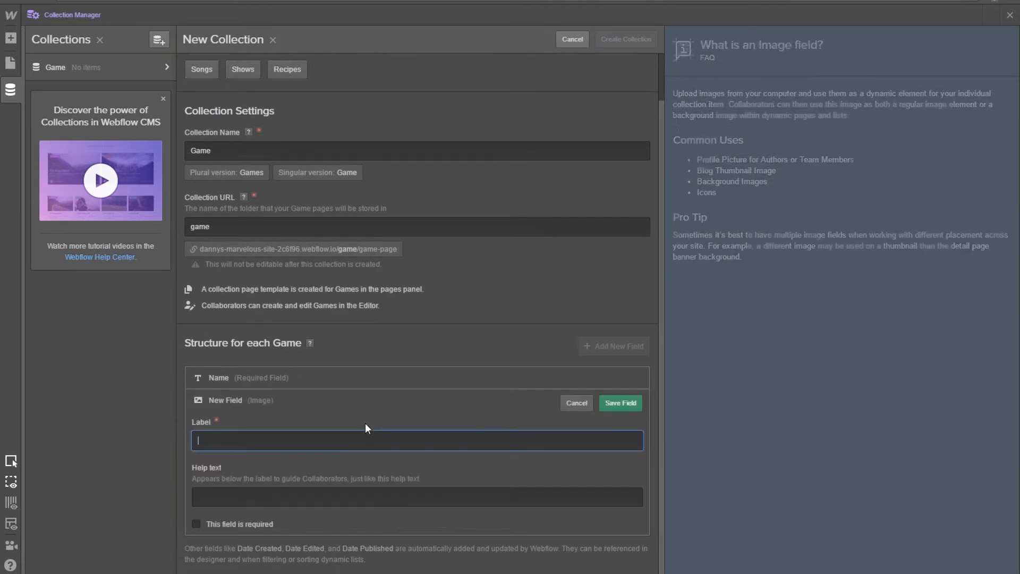
text(Box ar)
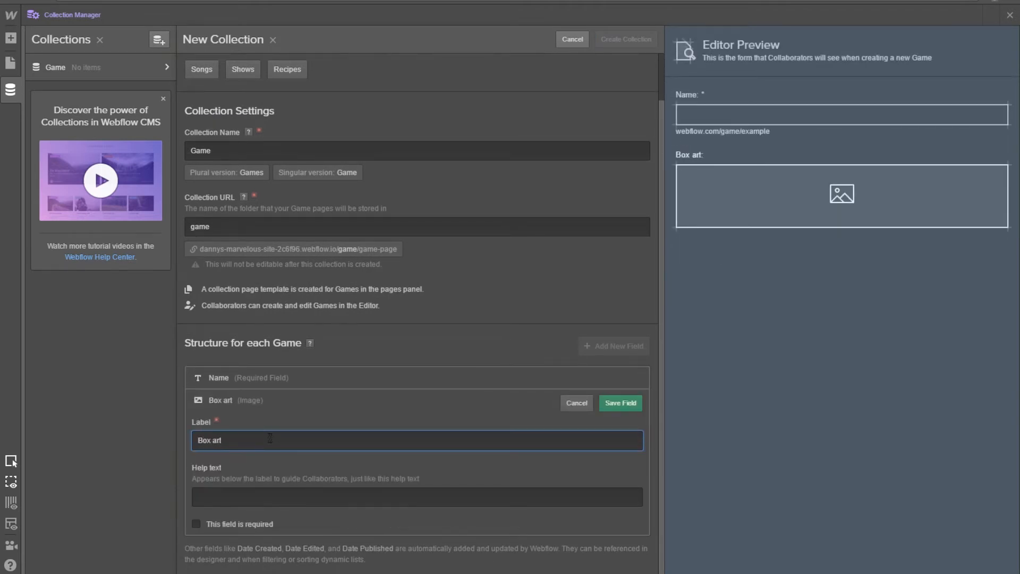
text(t)
click(622, 403)
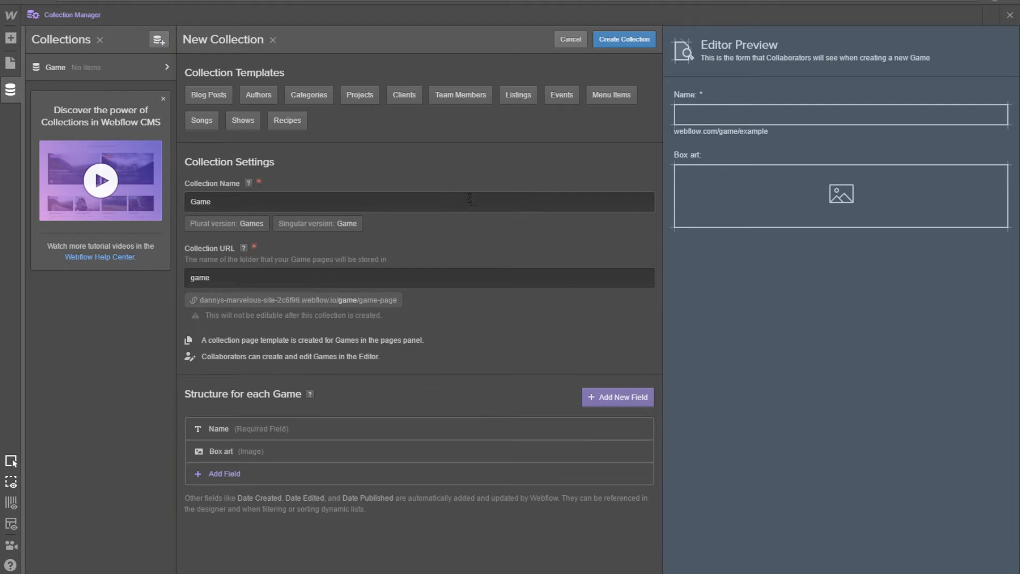
Step: Create the Game collection and generate 5 fake items in it
click(624, 45)
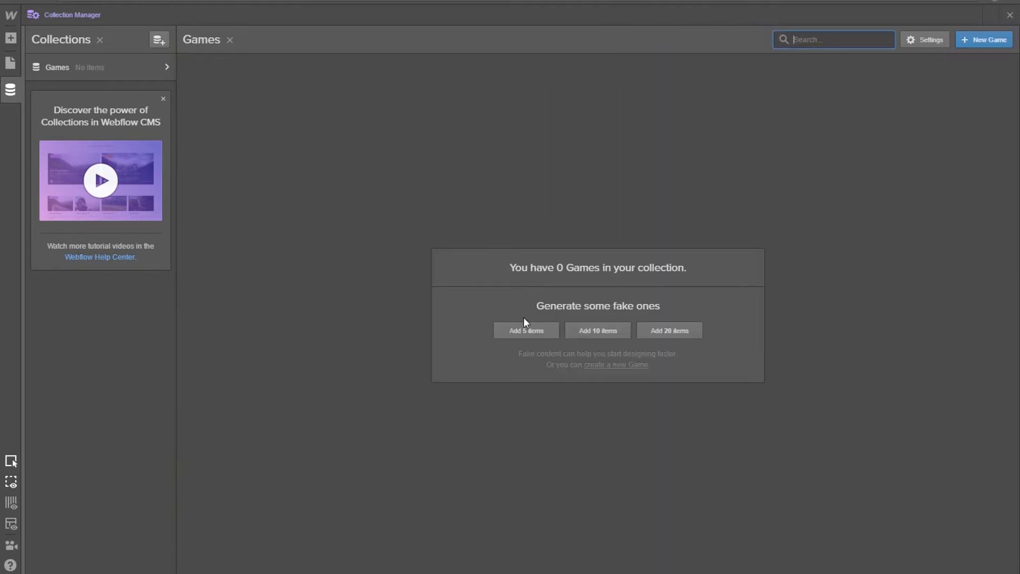
click(522, 333)
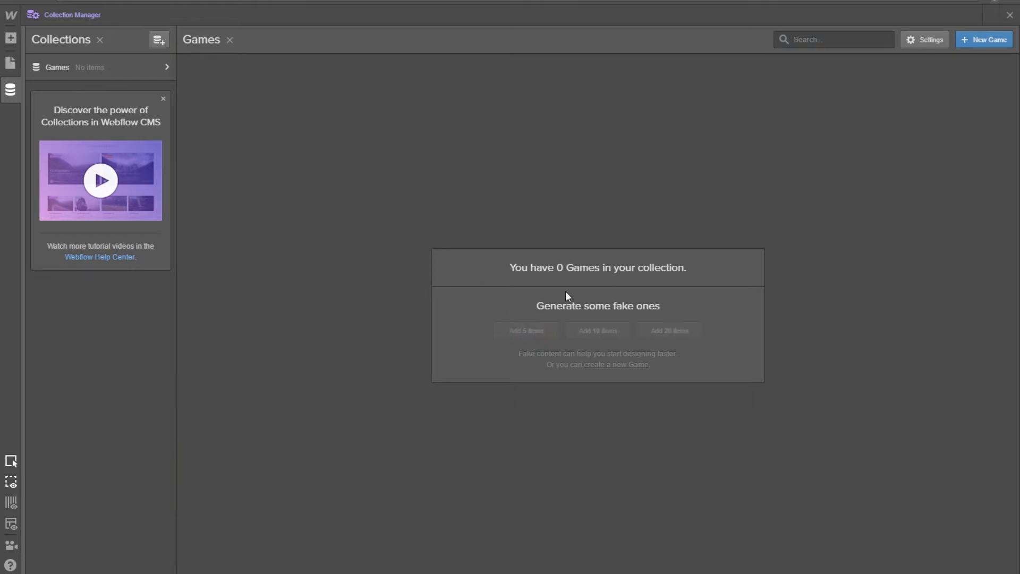
click(104, 77)
click(105, 78)
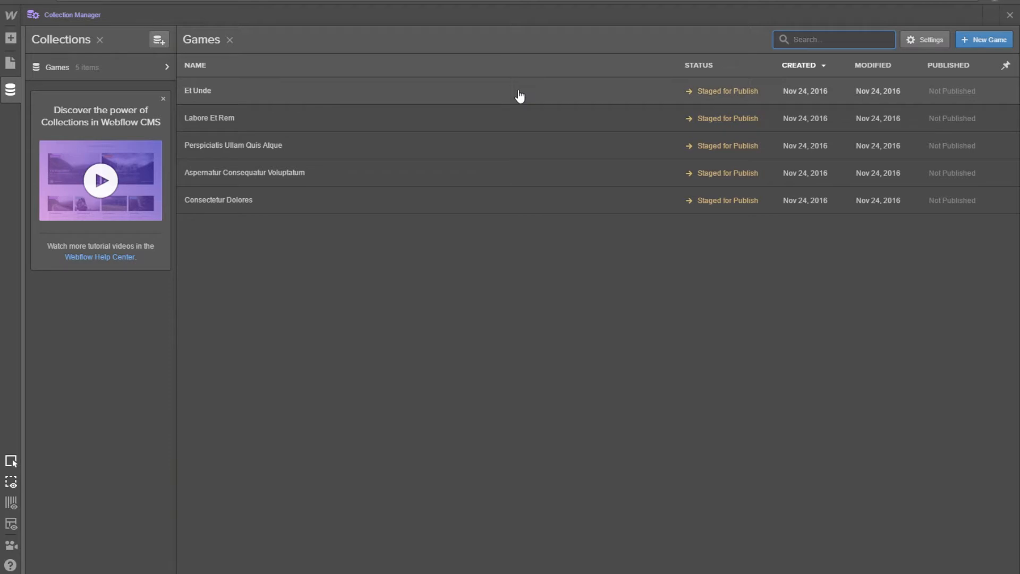
Step: Replace the Et Unde item's box art with Destiny-272x380.png, rename the item "Destiny" and save it
click(520, 95)
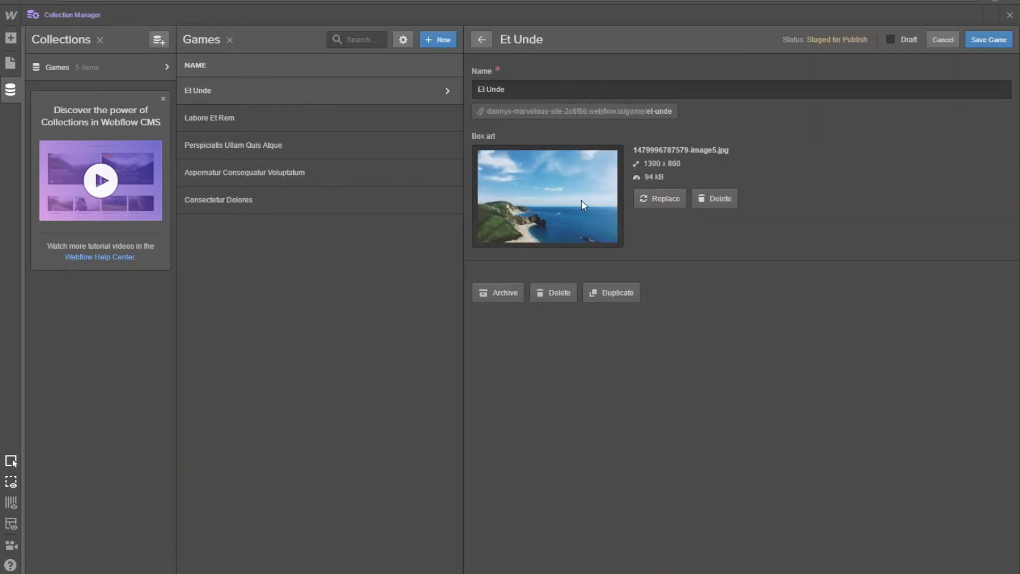
click(663, 205)
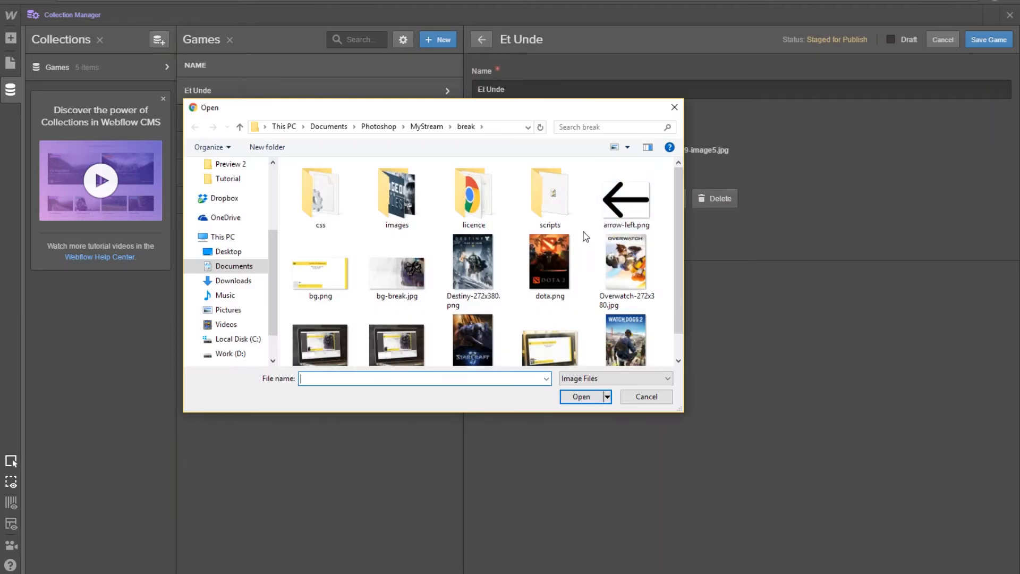
double_click(484, 276)
click(603, 94)
key(ctrl+a)
text(De)
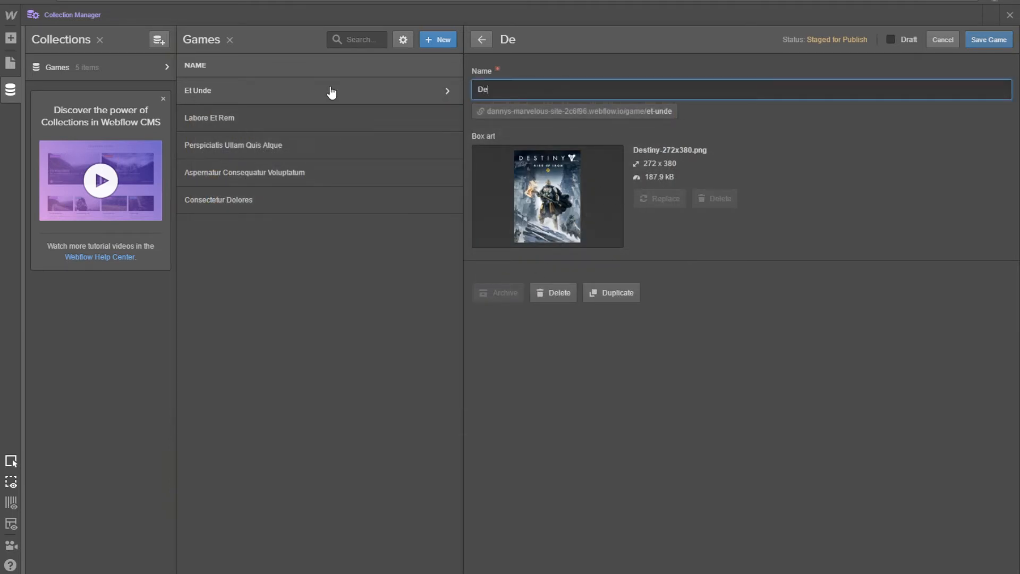
text(stiny)
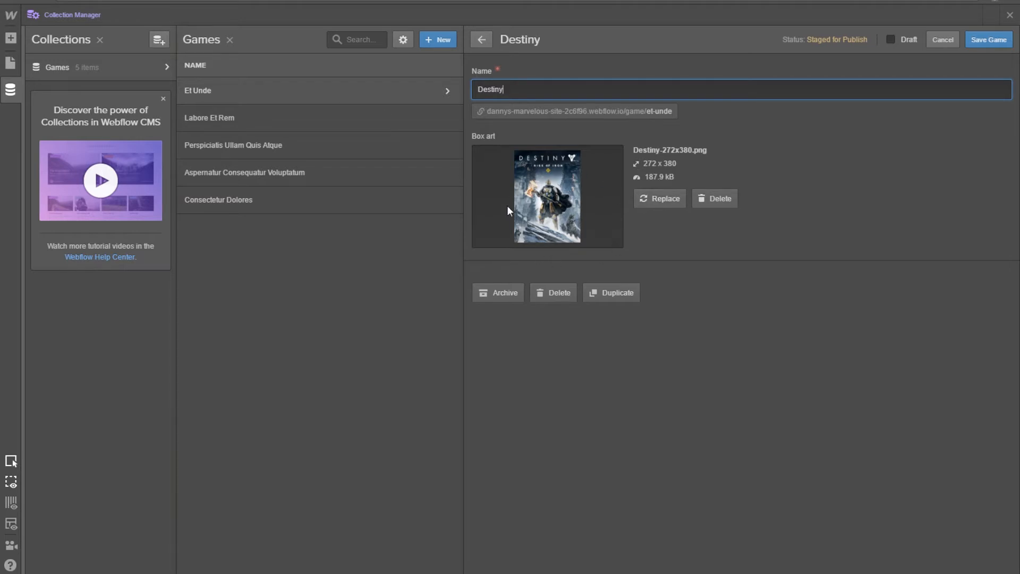
click(989, 40)
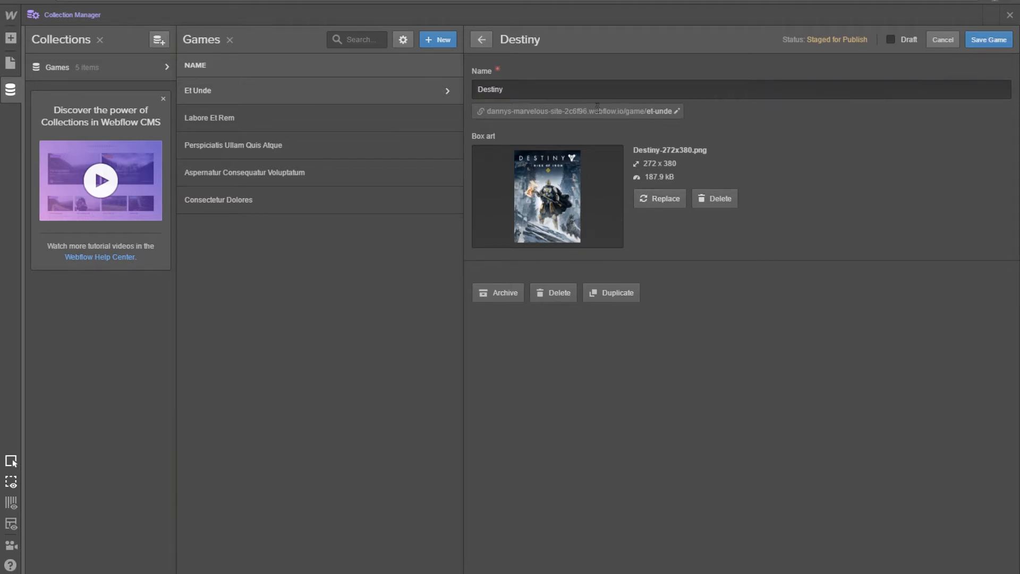
Step: Replace the Labore Et Rem item's box art with dota.png, rename the item "DOTA II" and save it
click(272, 129)
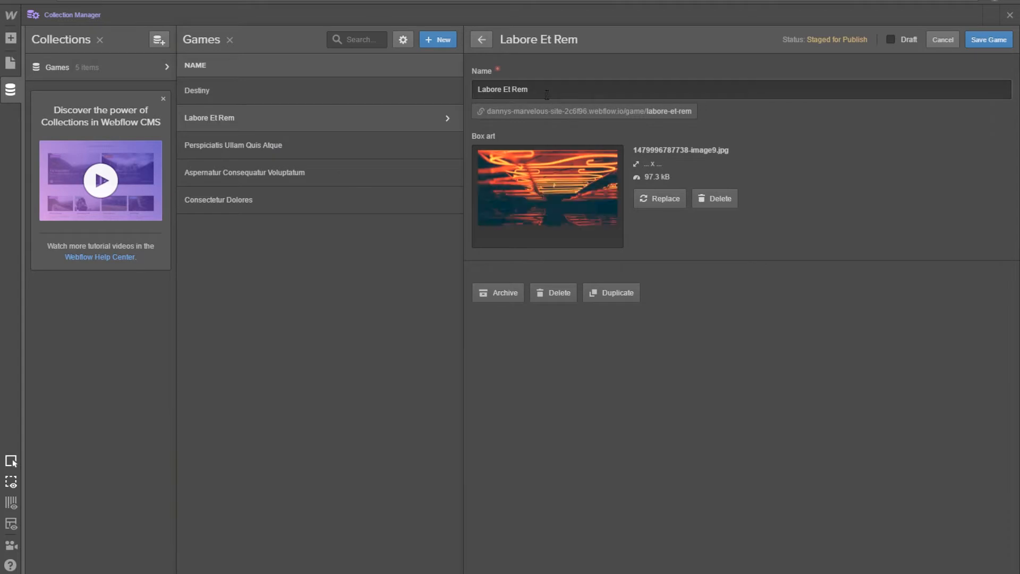
click(660, 199)
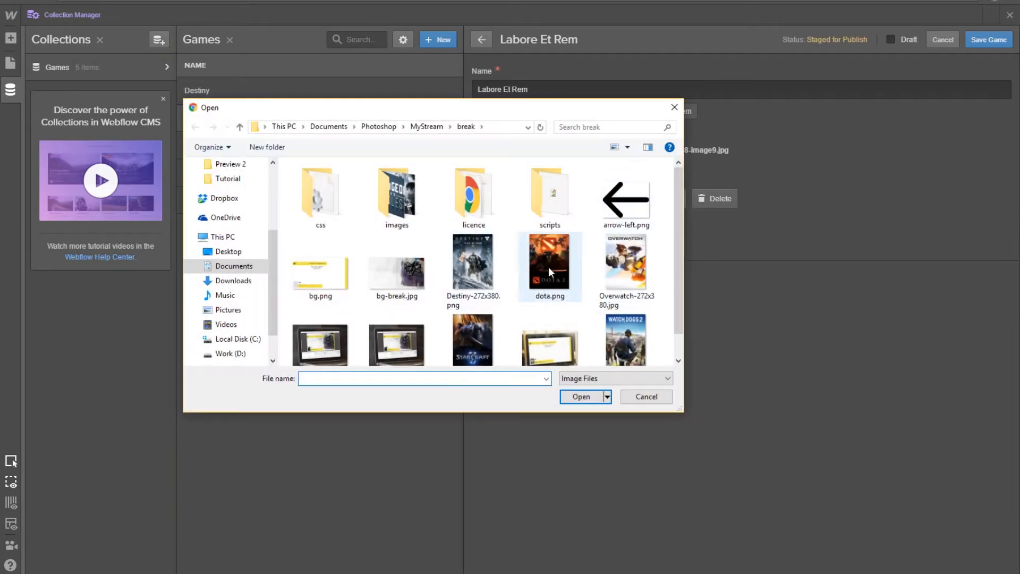
double_click(554, 263)
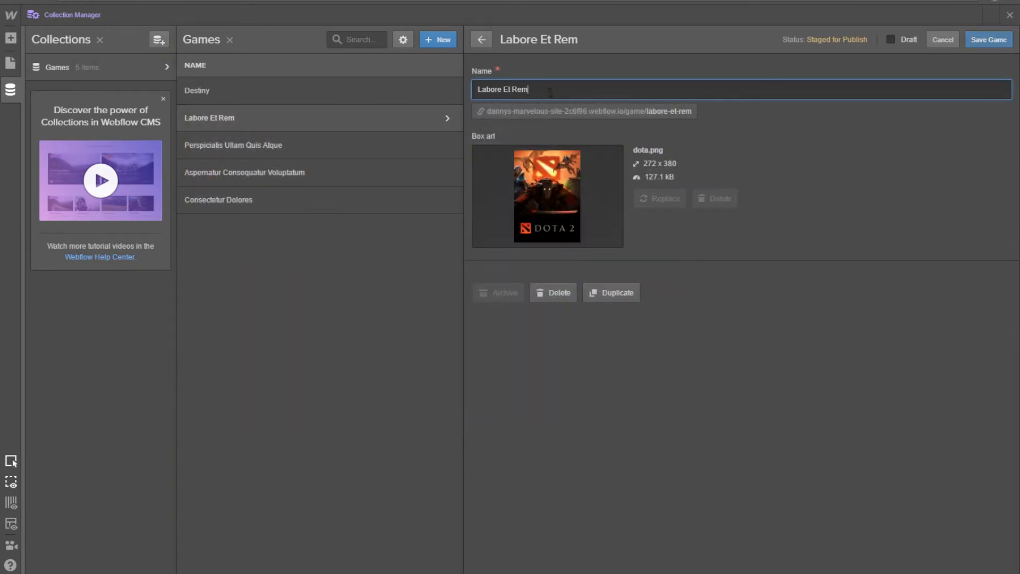
text(DOTA II)
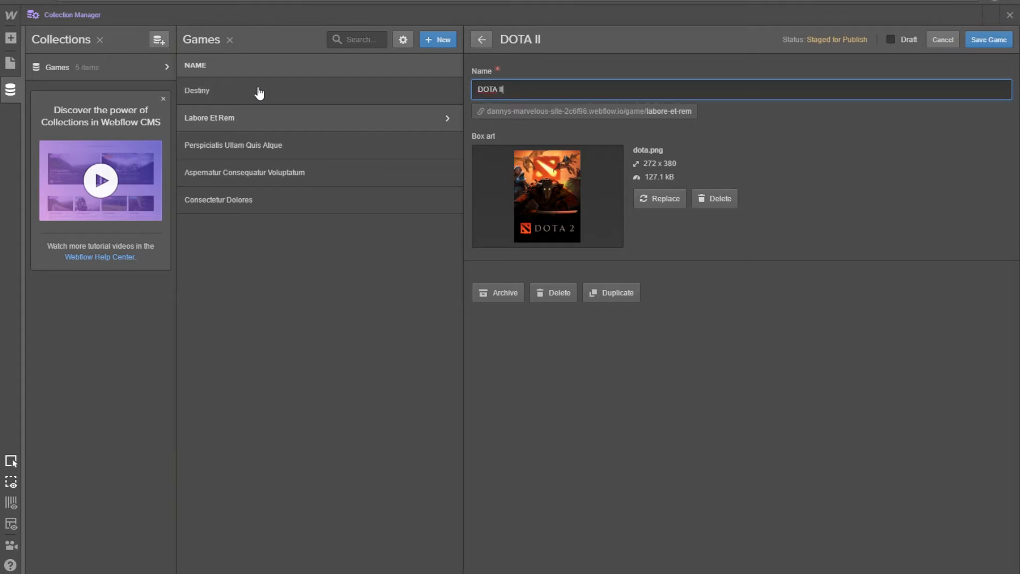
click(984, 47)
Step: Replace the Perspiciatis Ullam Quis Atque item's box art with Overwatch-272x380.jpg, rename the item "Oversalt" and save it
click(321, 140)
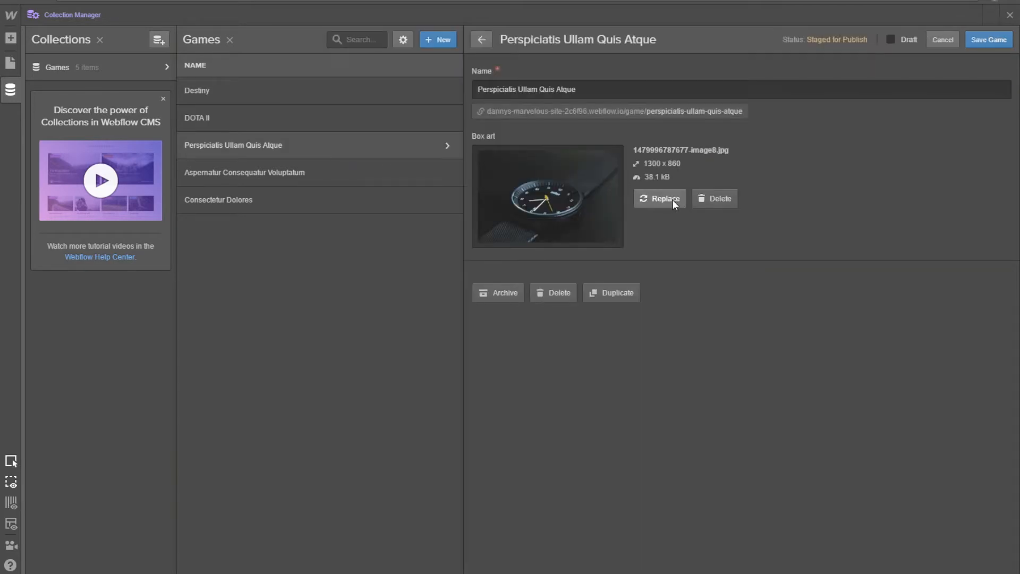
click(654, 195)
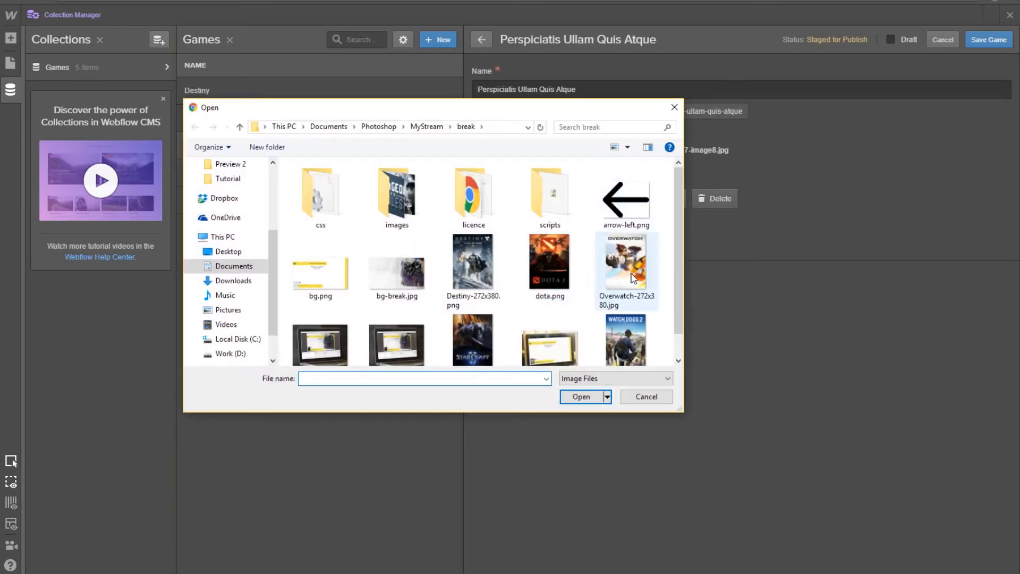
double_click(629, 275)
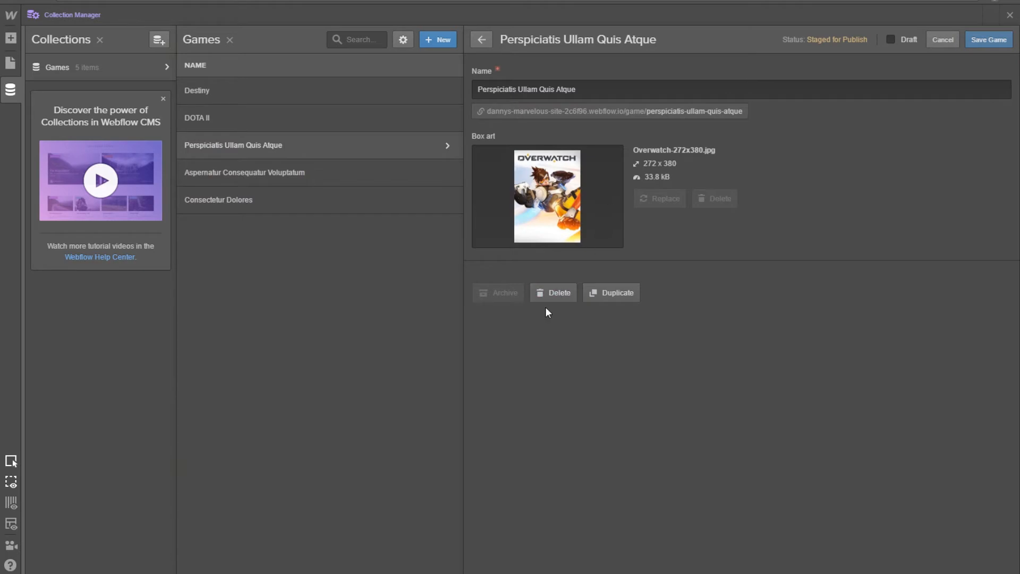
drag(578, 90, 380, 102)
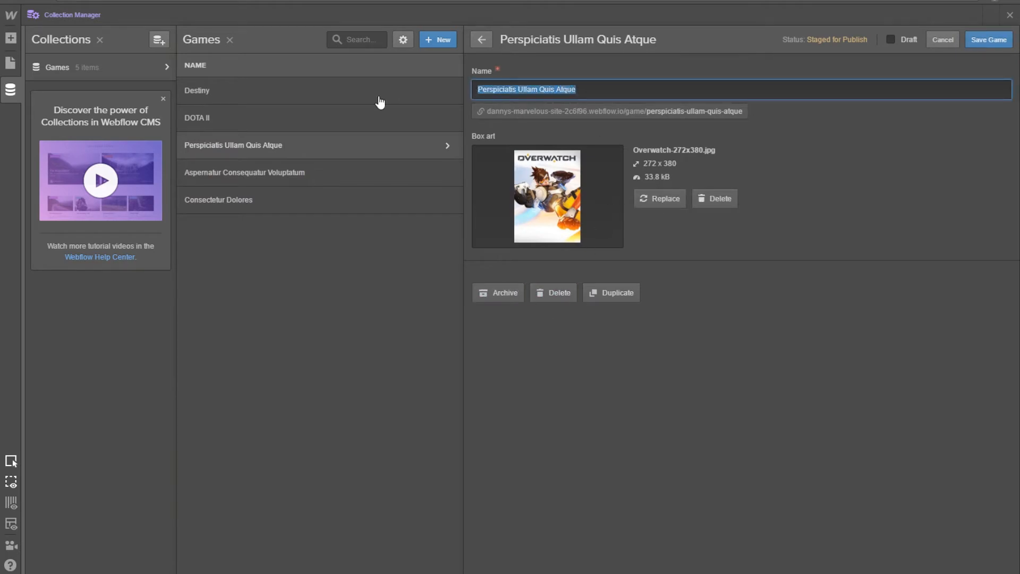
text(Oversalt)
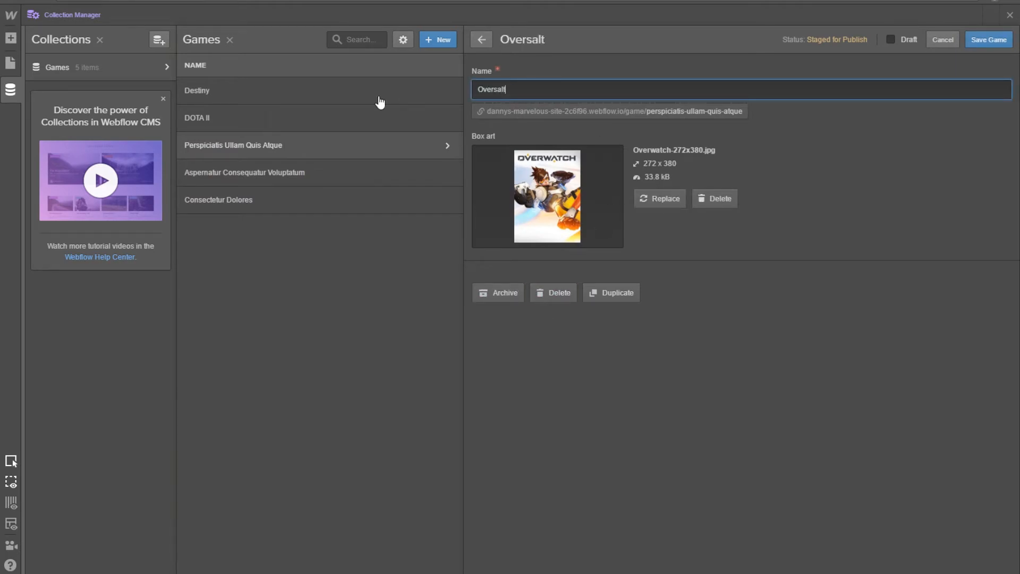
click(993, 41)
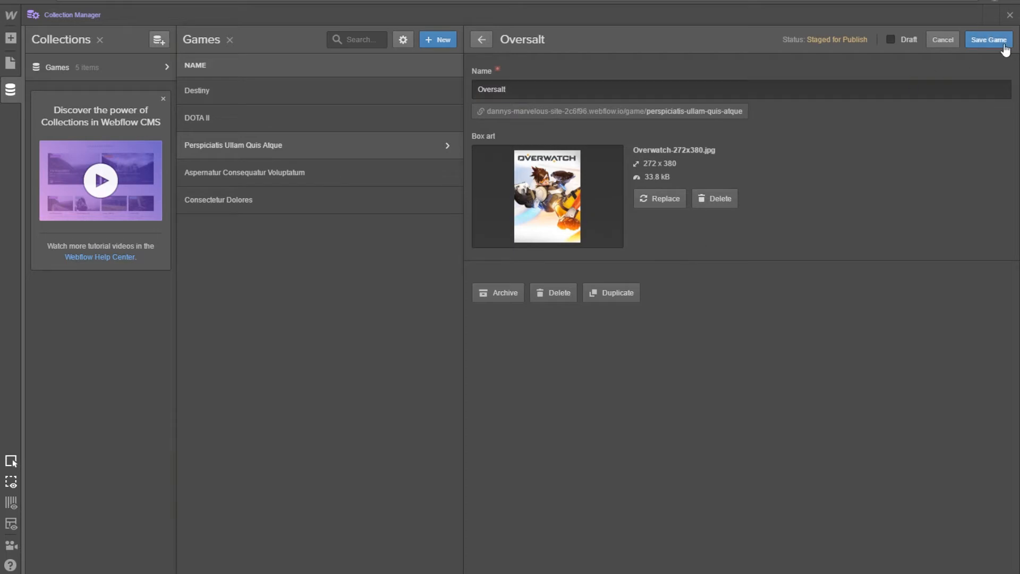
Step: Replace the Aspernatur Consequatur Voluptatum item's box art with StarCraft II-272x380.jpg, rename the item "StarCraft II" and save it
click(249, 176)
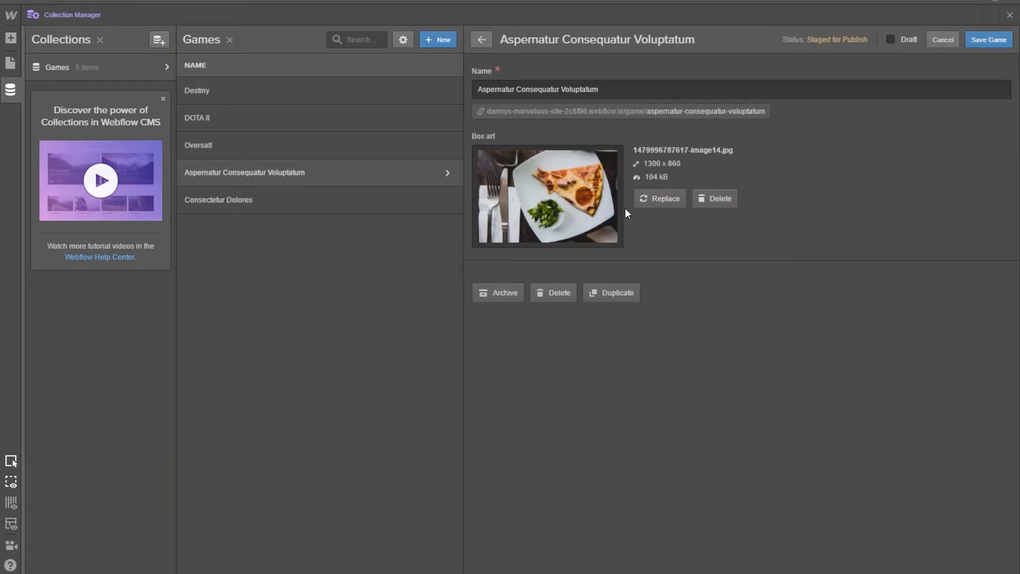
click(643, 201)
double_click(481, 298)
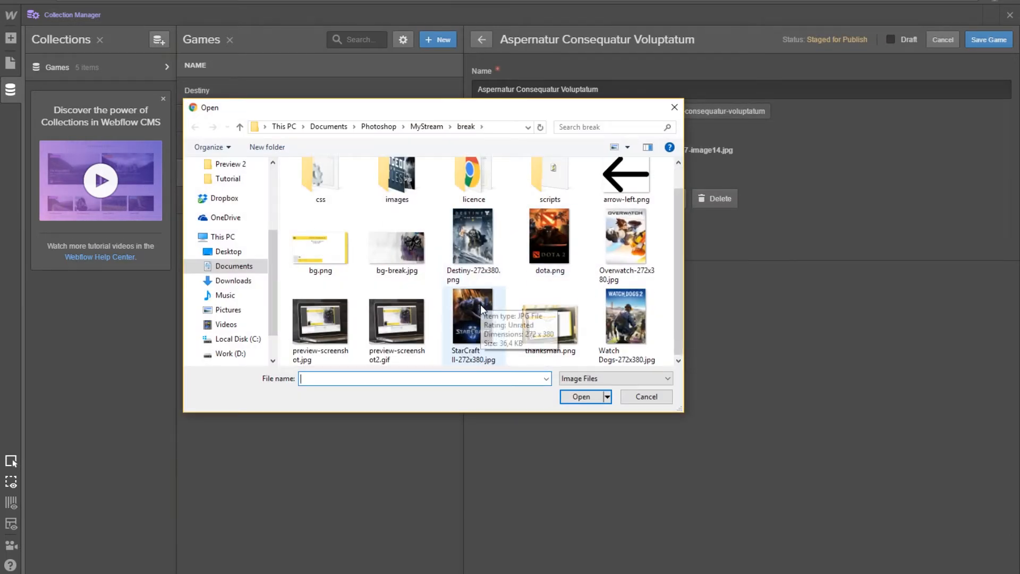
click(544, 89)
key(ctrl+a)
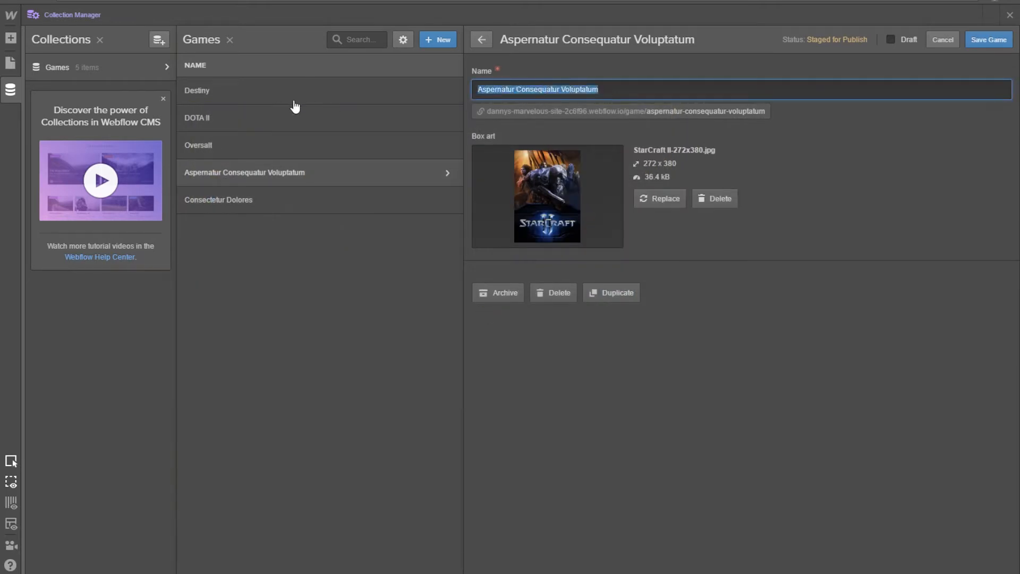
text(Sta)
key(BackSpace)
key(BackSpace)
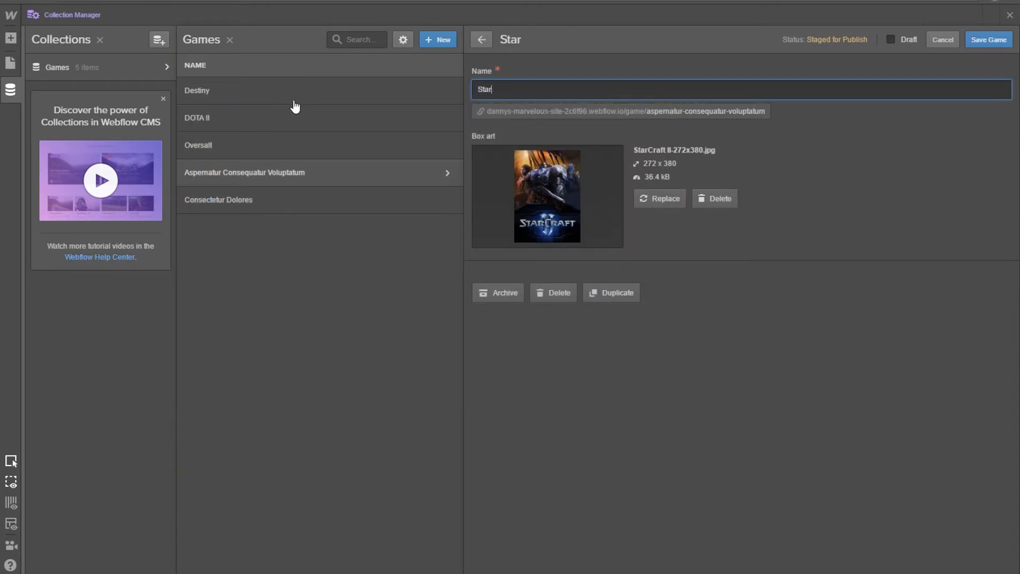
text(Craft II)
click(991, 42)
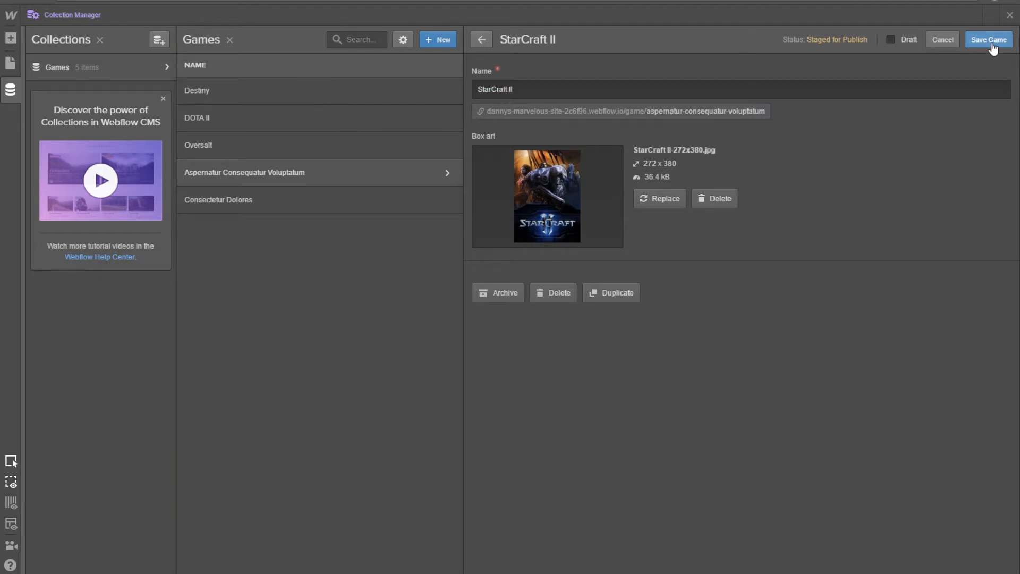
Step: Replace the Consectetur Dolores item's box art with Watch Dogs-272x380.jpg, rename the item "Watch Dogs II", save it and close the collection manager
click(306, 208)
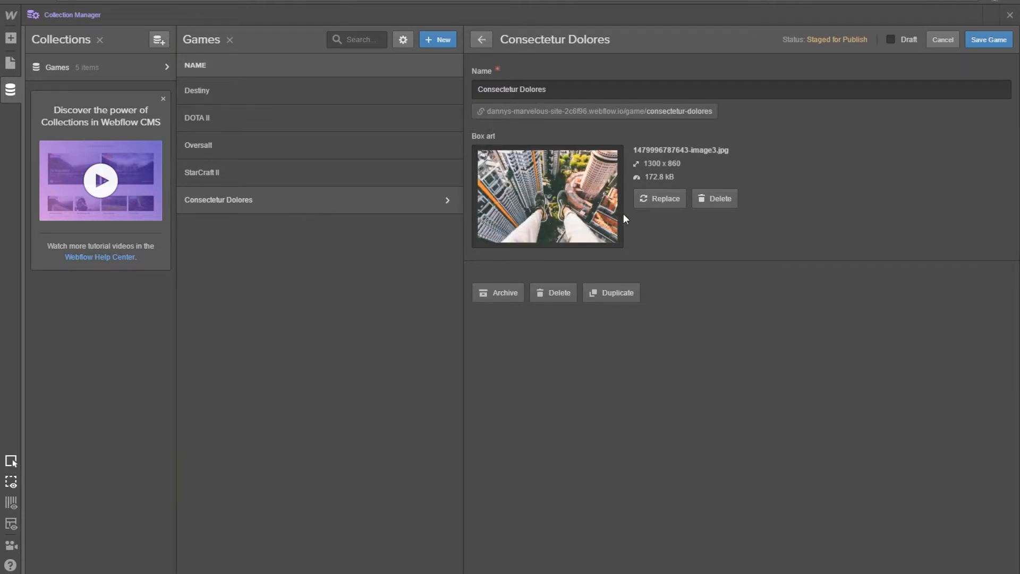
click(653, 198)
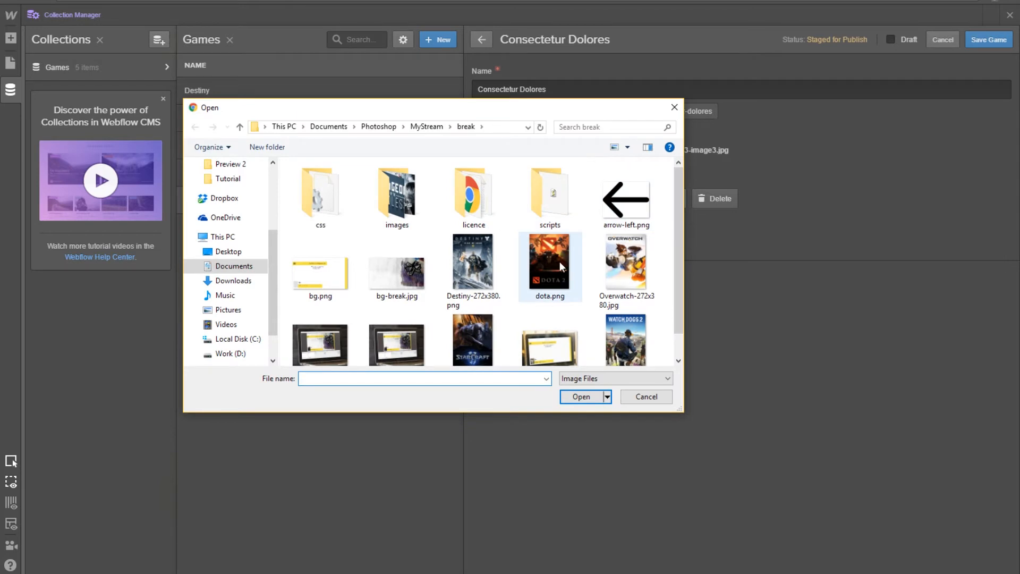
scroll(563, 266, down, 1)
double_click(621, 295)
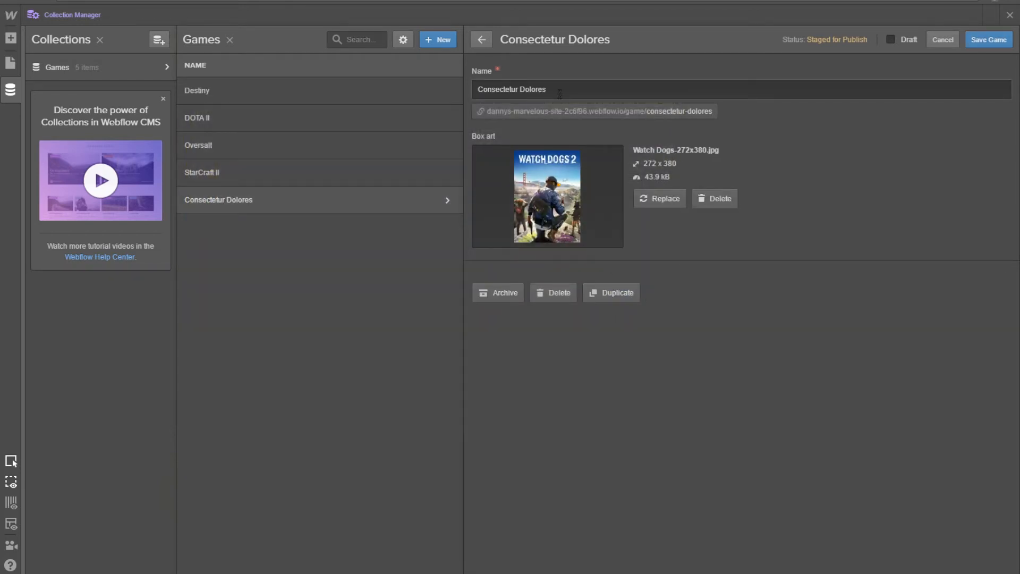
click(560, 94)
key(ctrl+a)
text(Watch )
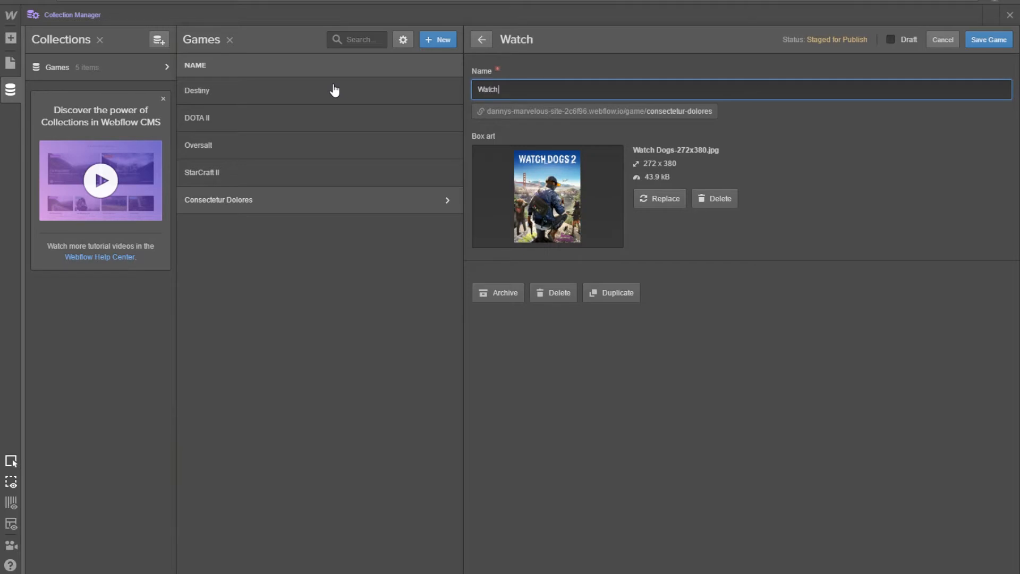
text(Dogs II)
click(992, 40)
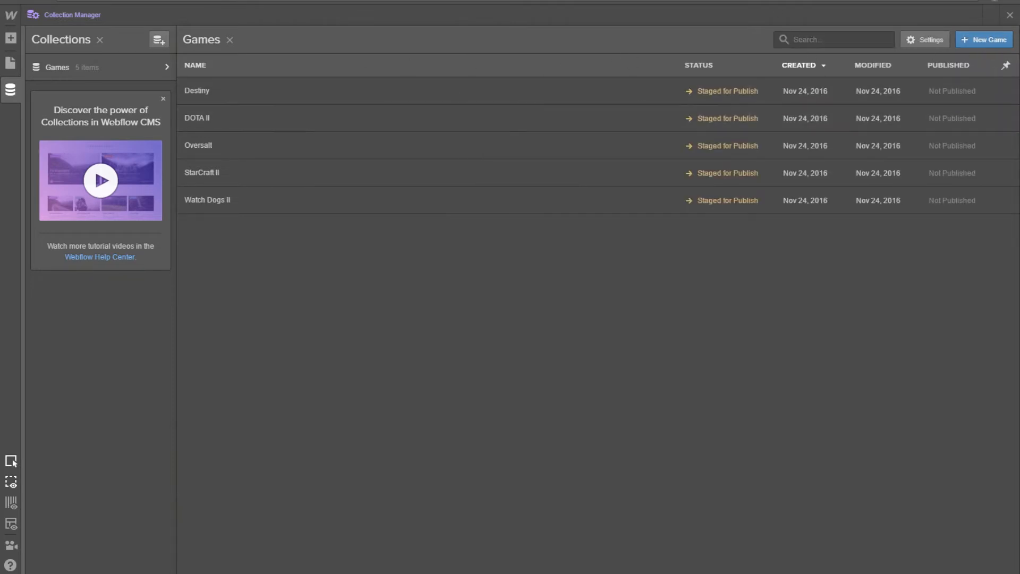
click(1011, 15)
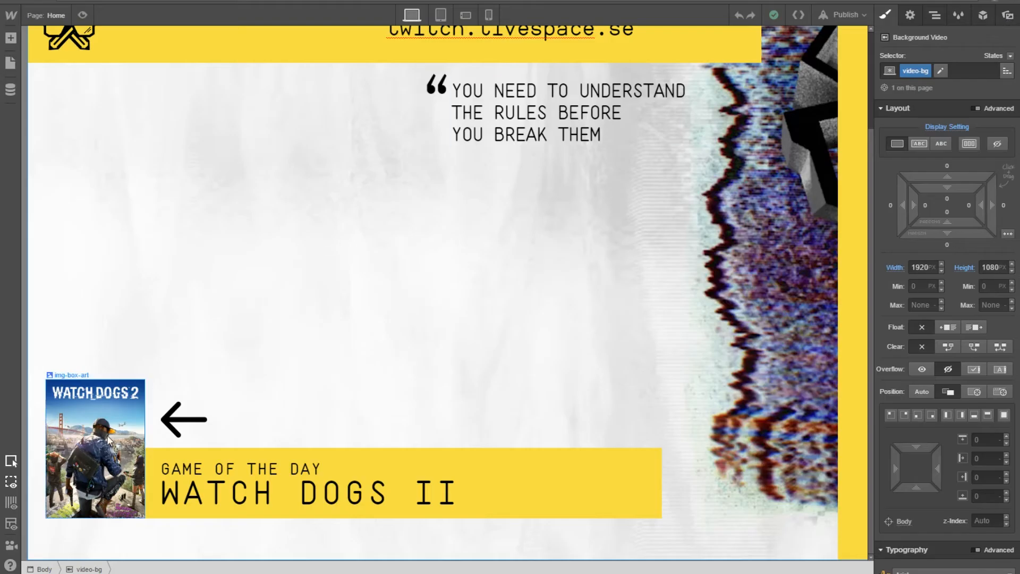
Step: Inspect the image settings of the Watch Dogs box art on the page
click(111, 440)
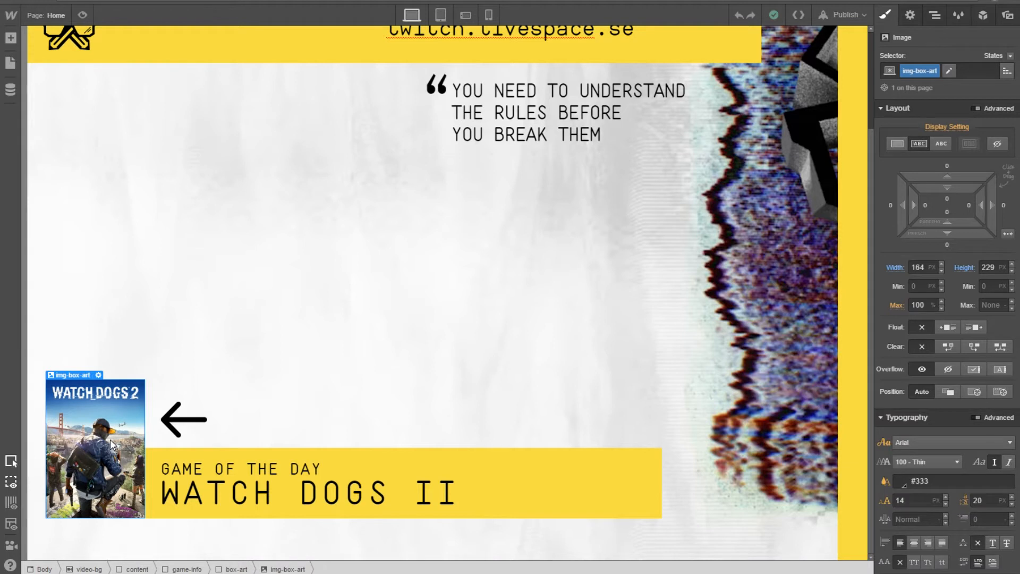
double_click(110, 439)
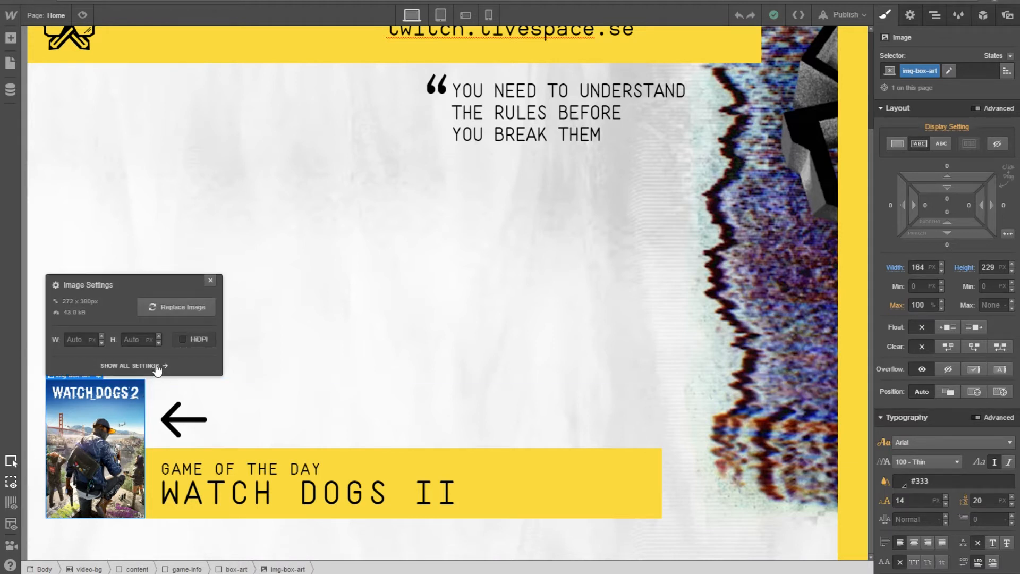
click(211, 282)
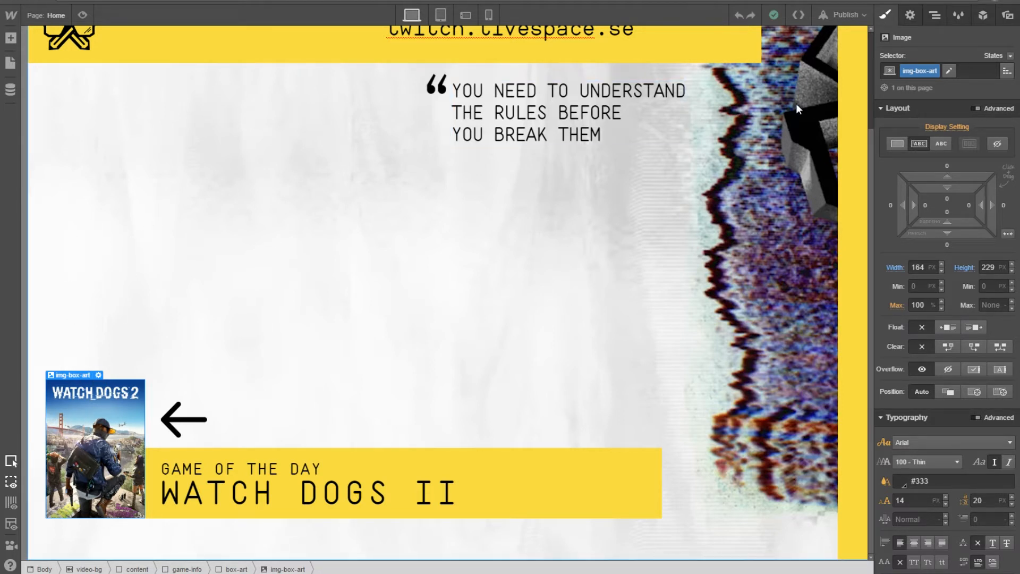
Step: Add a Dynamic List inside the box-art block above img-box-art and connect it to the Games collection
click(935, 15)
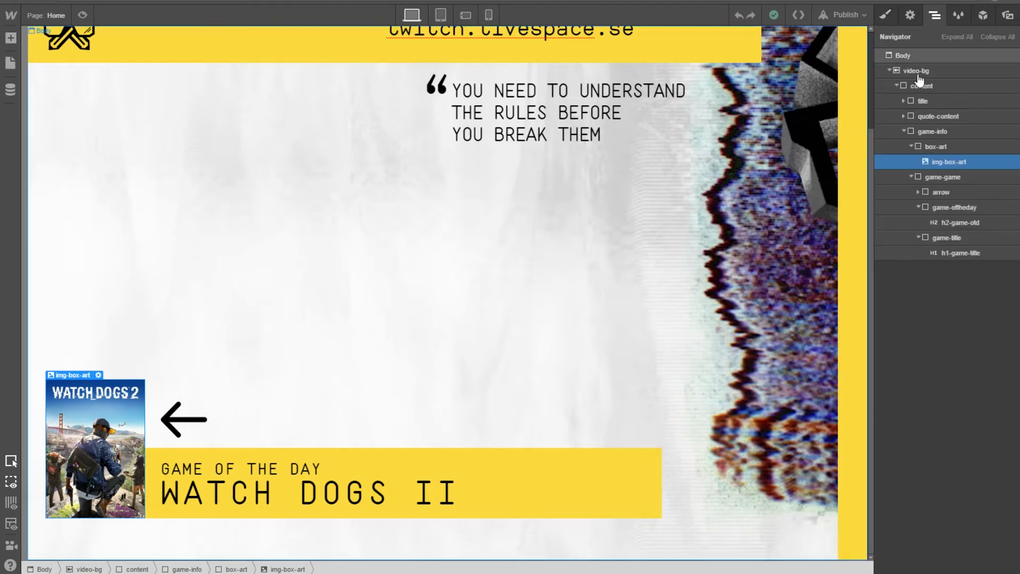
click(11, 38)
scroll(111, 333, down, 2)
drag(50, 244, 108, 423)
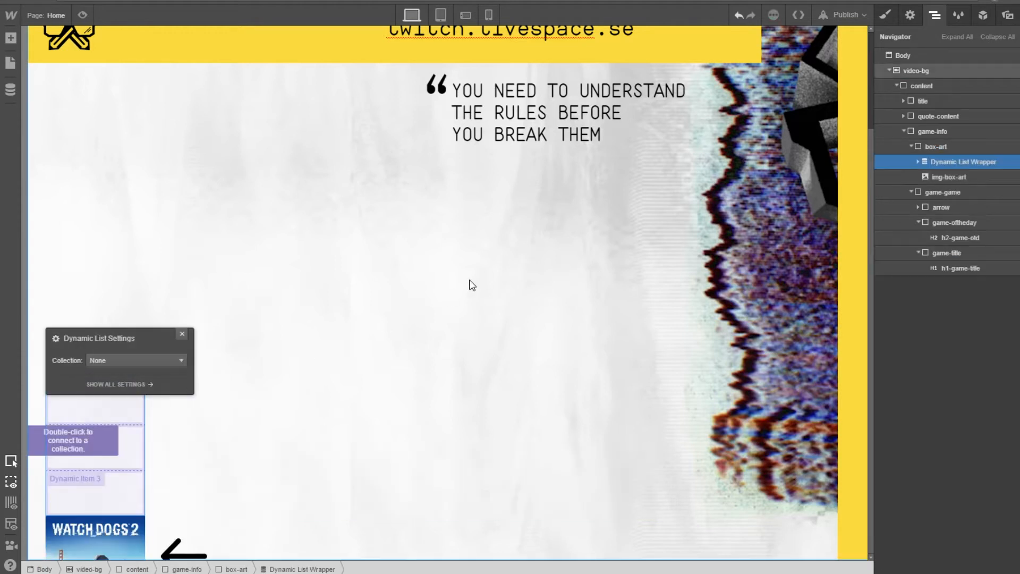
click(148, 362)
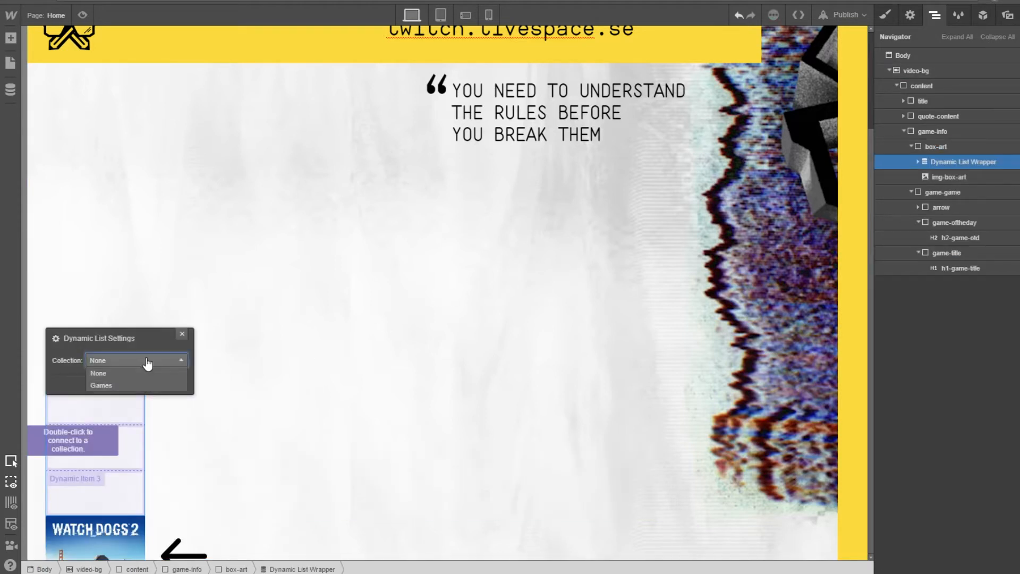
click(131, 383)
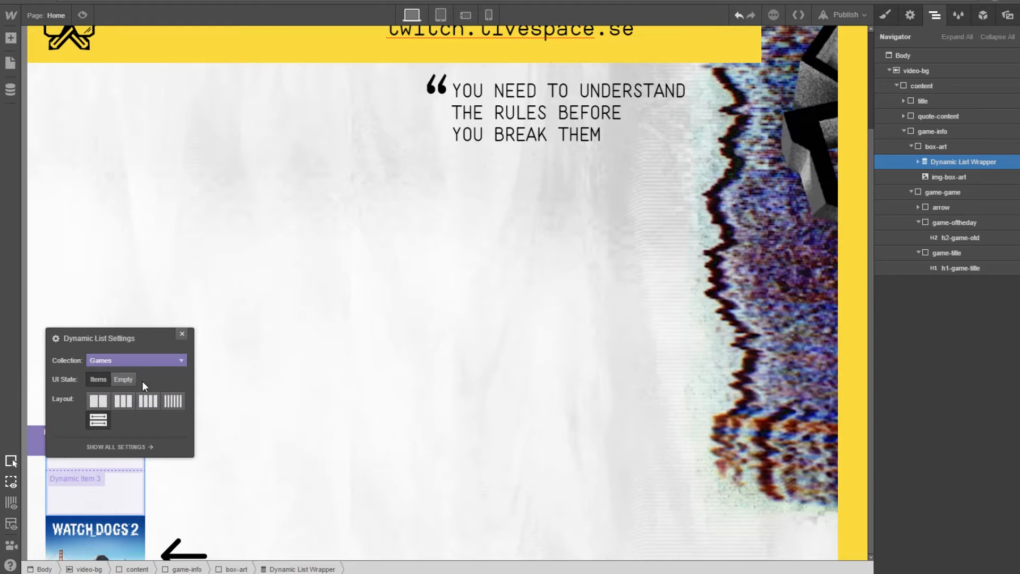
click(181, 335)
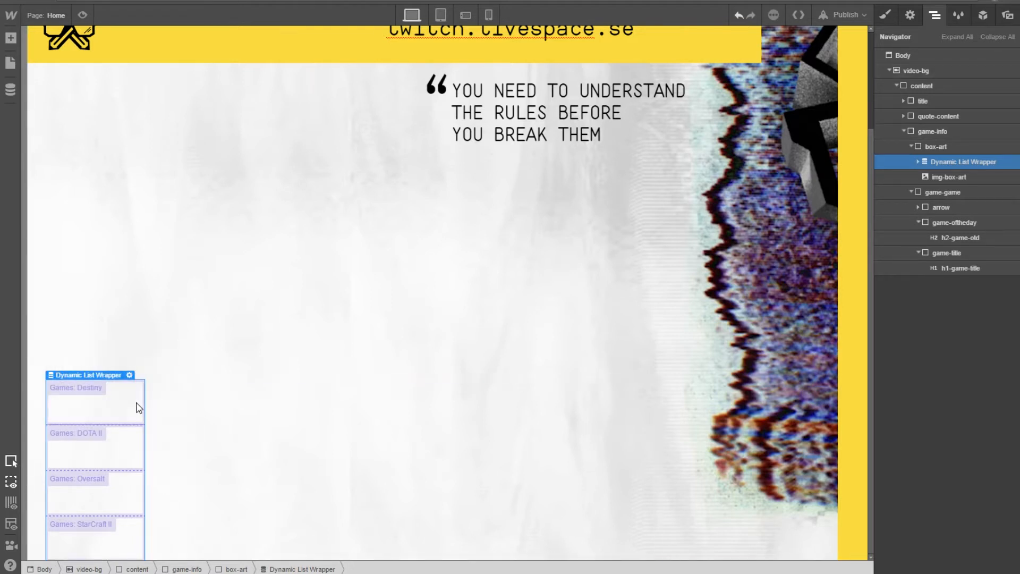
Step: Move the img-box-art image into the Empty State of the Dynamic List Wrapper, above its Text Block
drag(936, 178, 921, 167)
click(919, 164)
drag(937, 209, 951, 196)
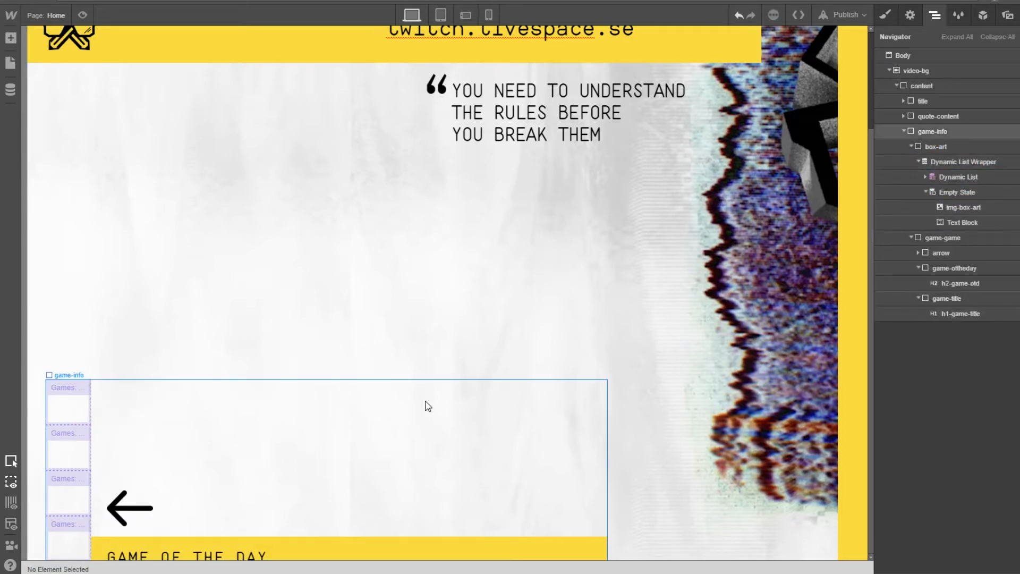
click(946, 225)
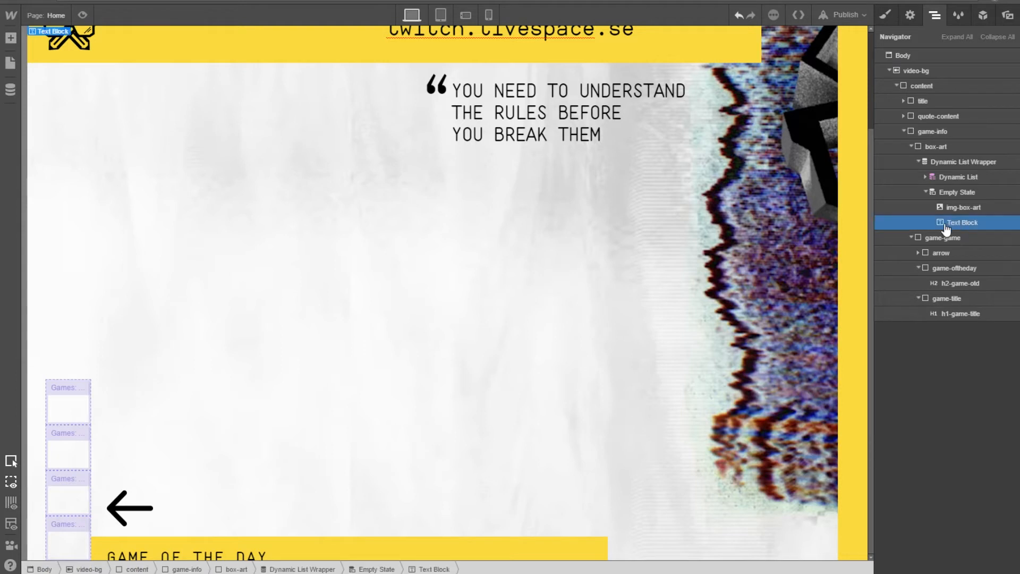
click(951, 210)
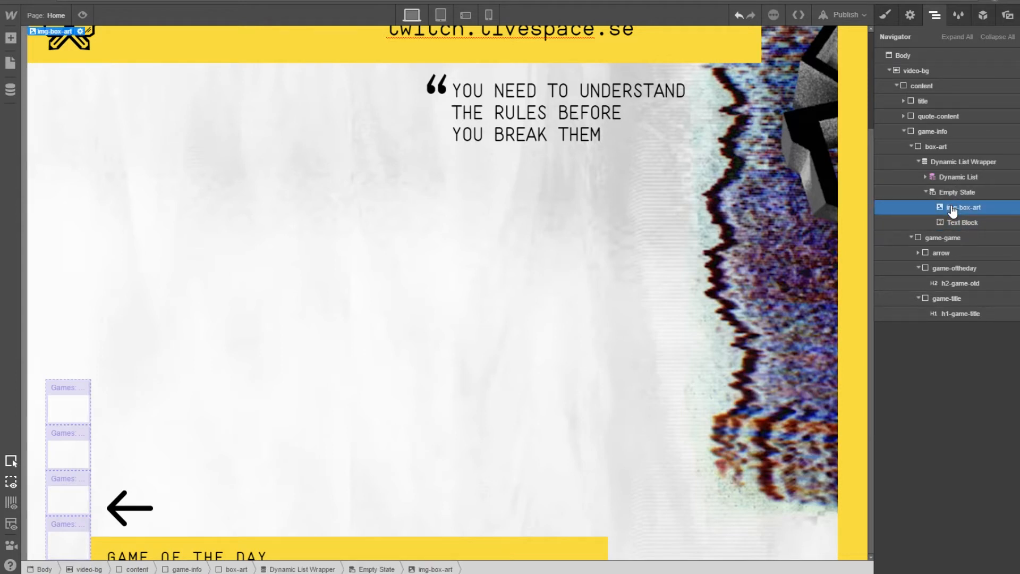
mouse_move(953, 211)
mouse_down()
mouse_move(955, 185)
mouse_move(952, 207)
mouse_up()
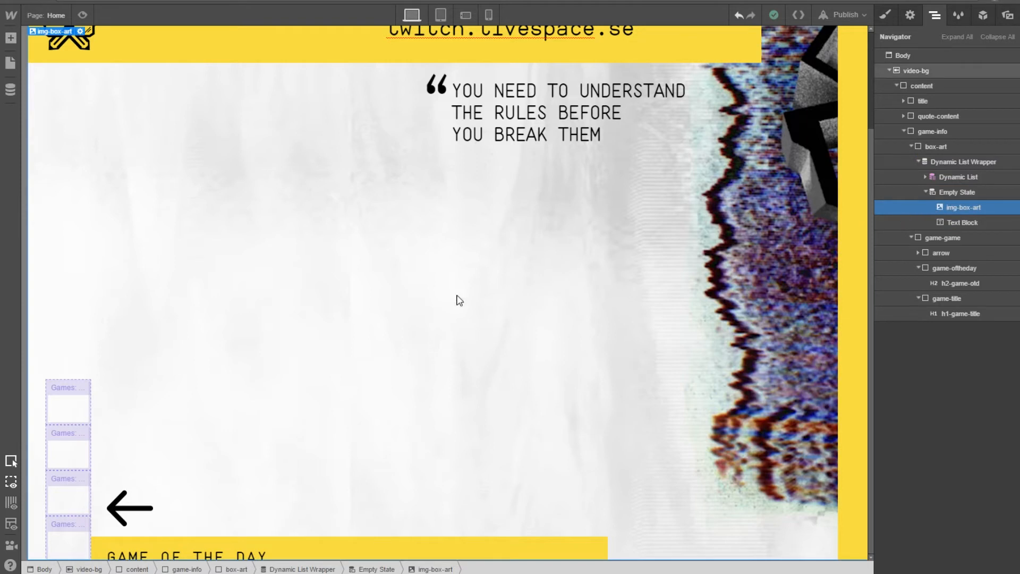
Step: Limit the Dynamic List in the box-art block to 1 item
click(981, 181)
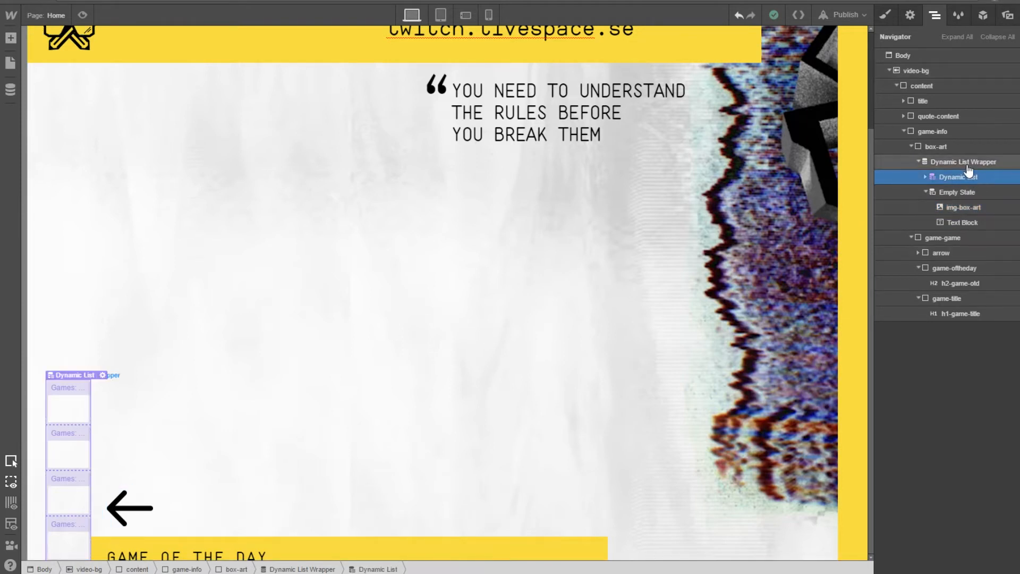
click(918, 14)
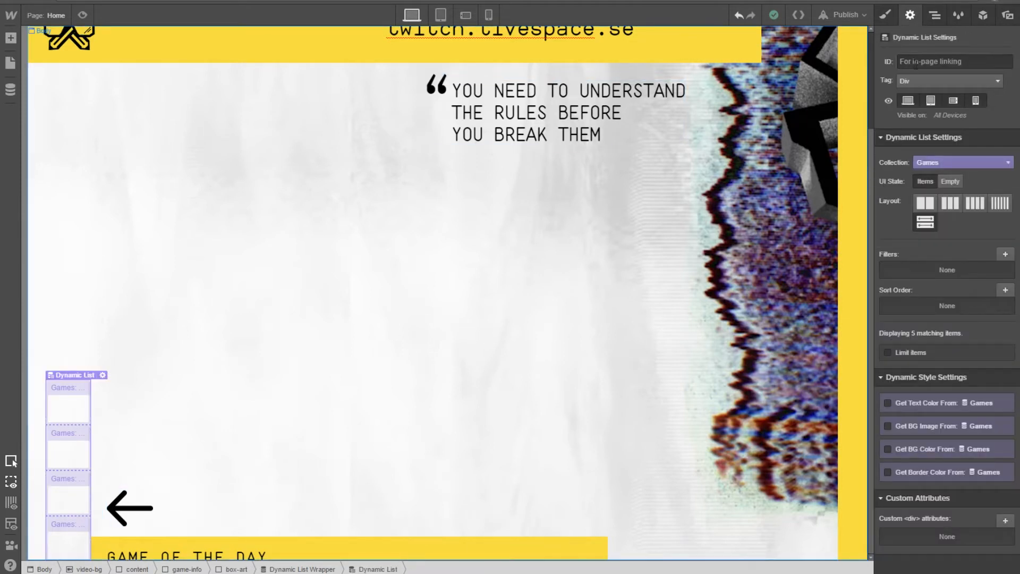
click(887, 354)
double_click(983, 369)
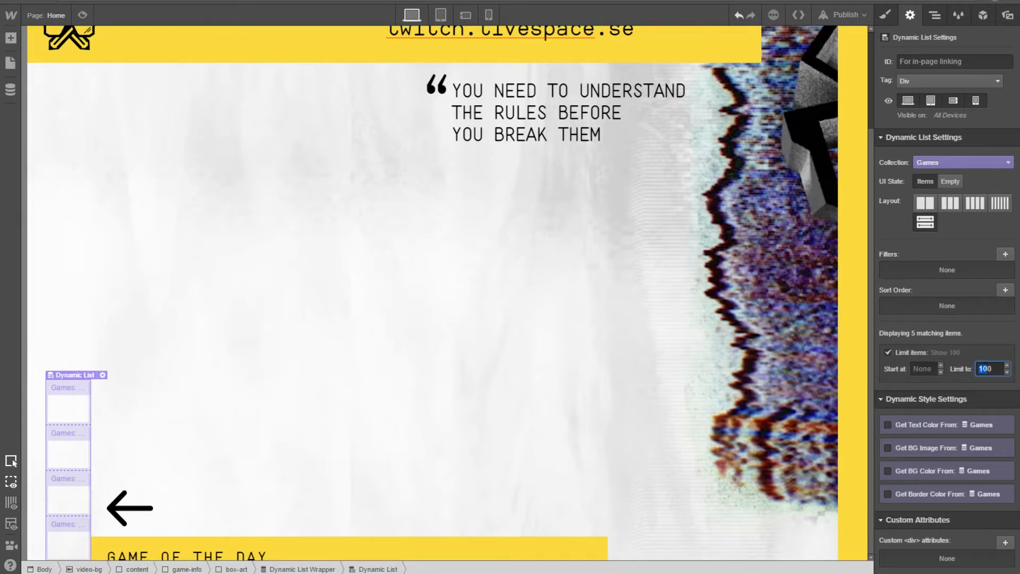
drag(988, 368, 980, 362)
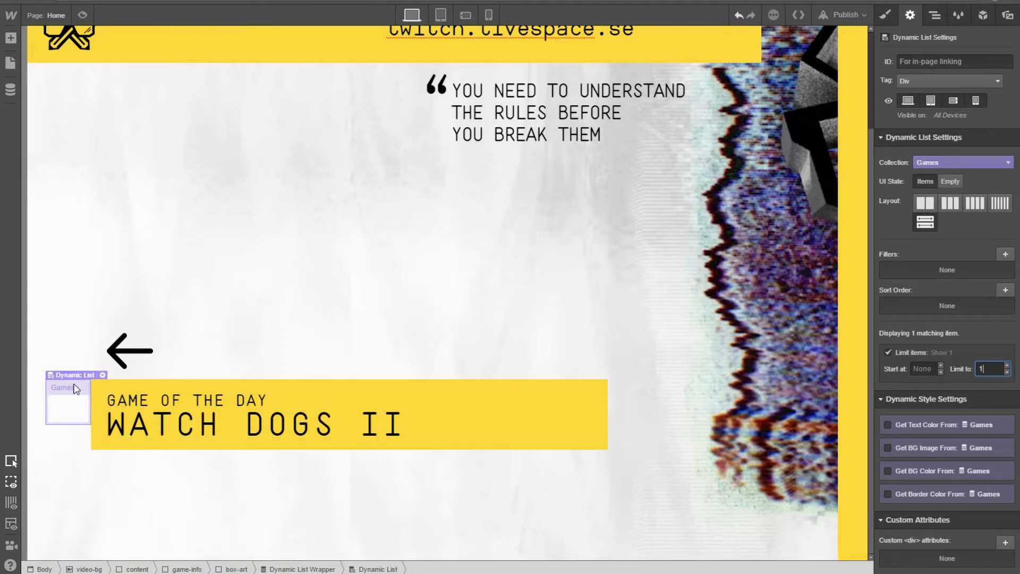
Step: Add an Image element inside the Dynamic Item of the Games list
click(7, 43)
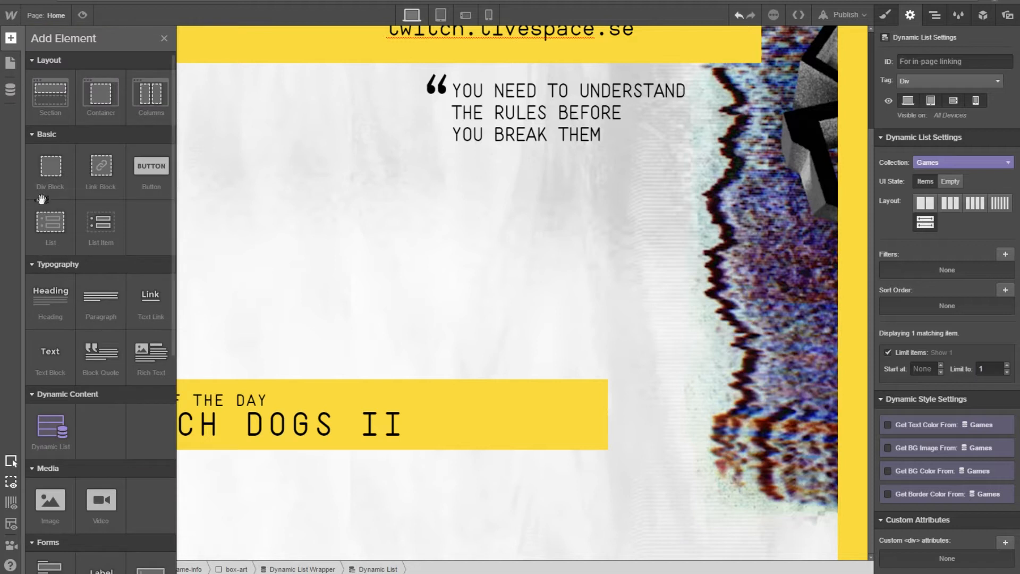
drag(67, 486, 73, 411)
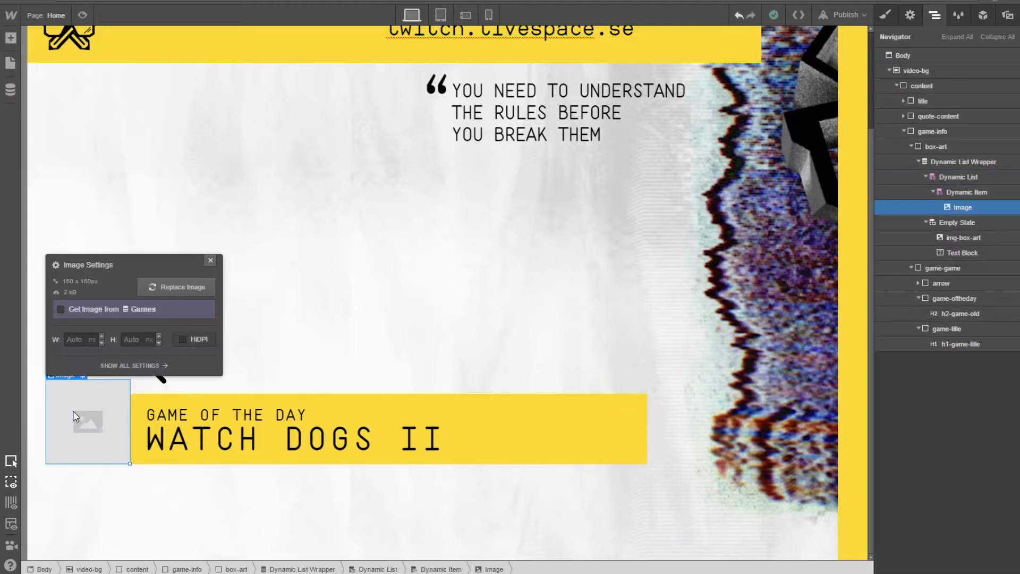
Step: Delete the img-box-art image from the Empty State of the Dynamic List Wrapper
click(969, 223)
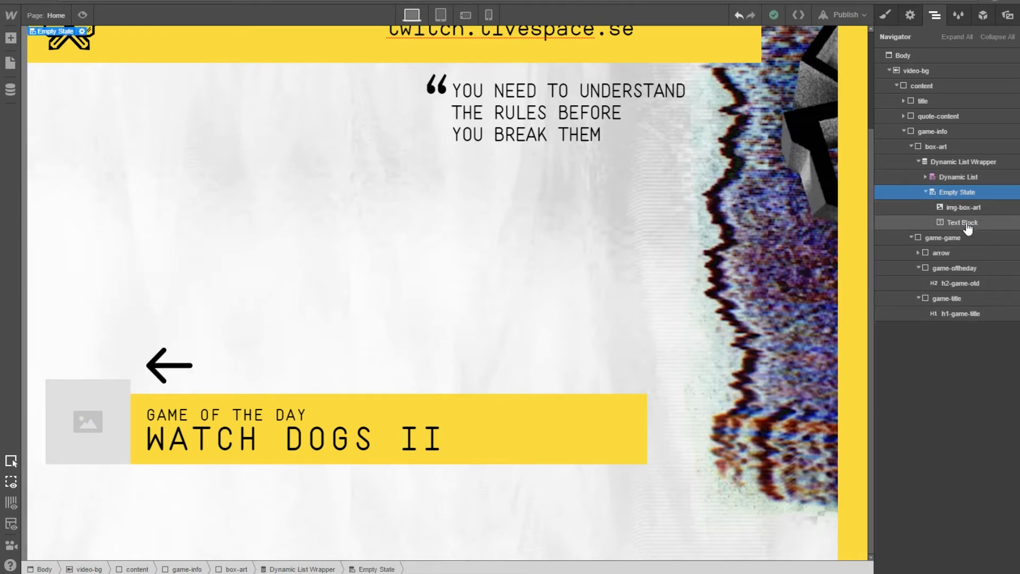
click(967, 211)
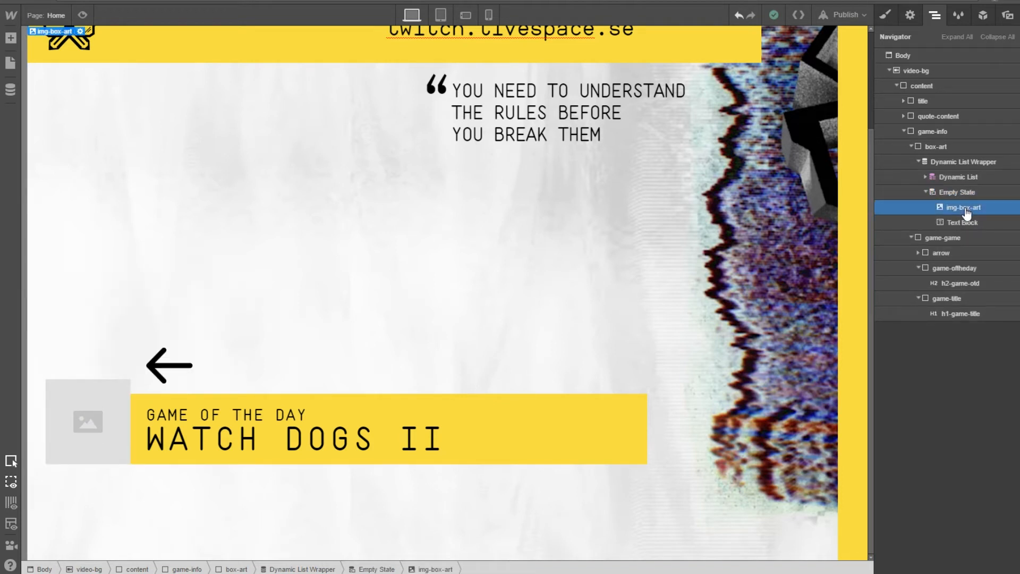
key(Delete)
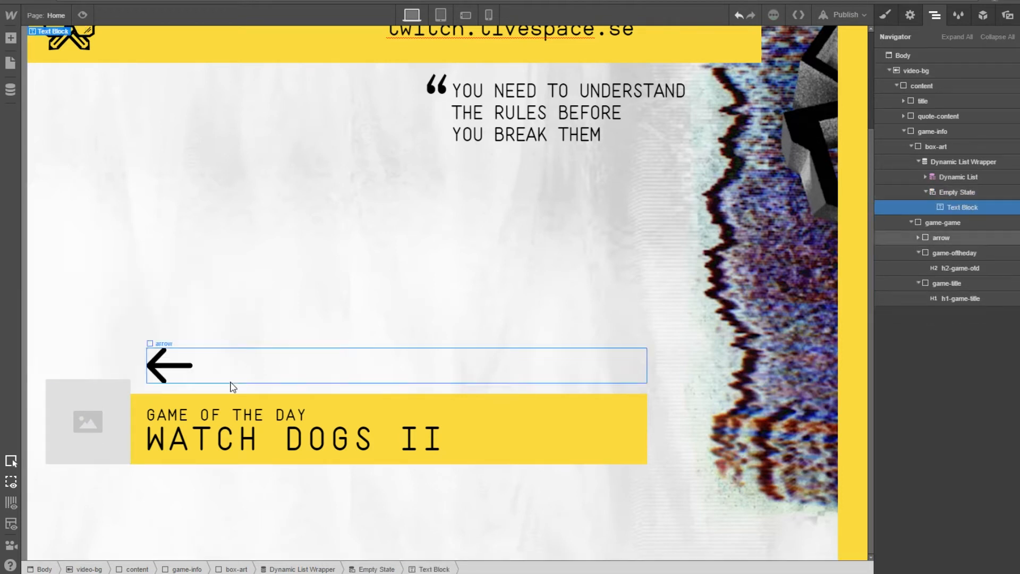
Step: Delete the placeholder Image from the Dynamic Item of the Games list
click(79, 425)
click(963, 195)
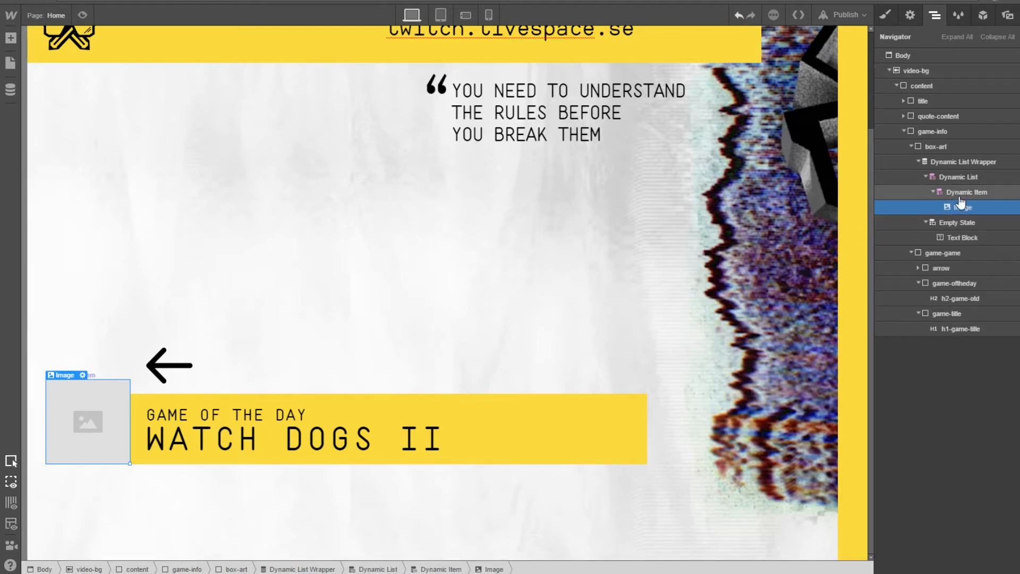
click(933, 191)
click(955, 212)
key(Delete)
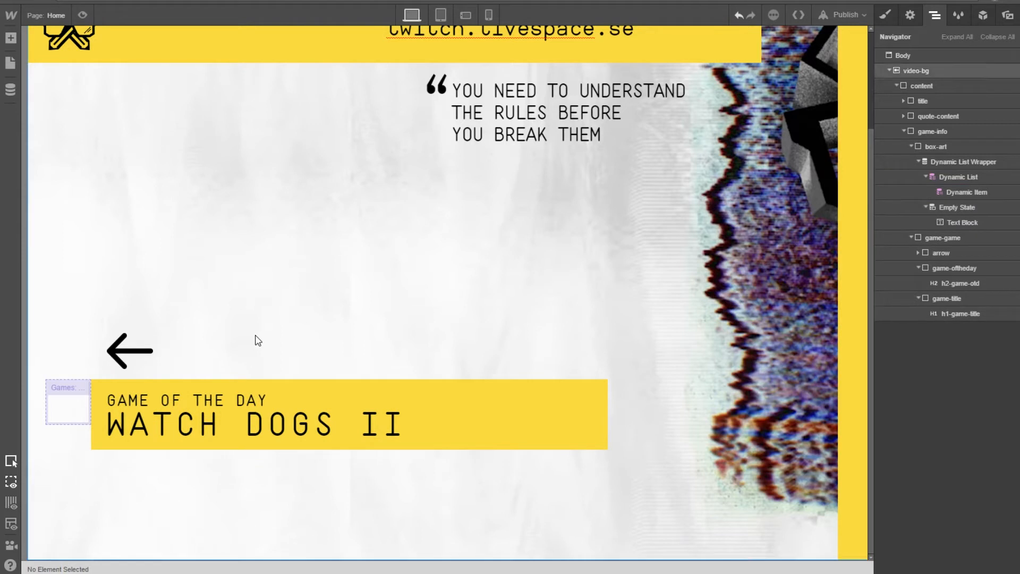
Step: Review the Dynamic List Wrapper's settings and its available collections, keeping Games selected
click(963, 162)
click(962, 177)
click(960, 163)
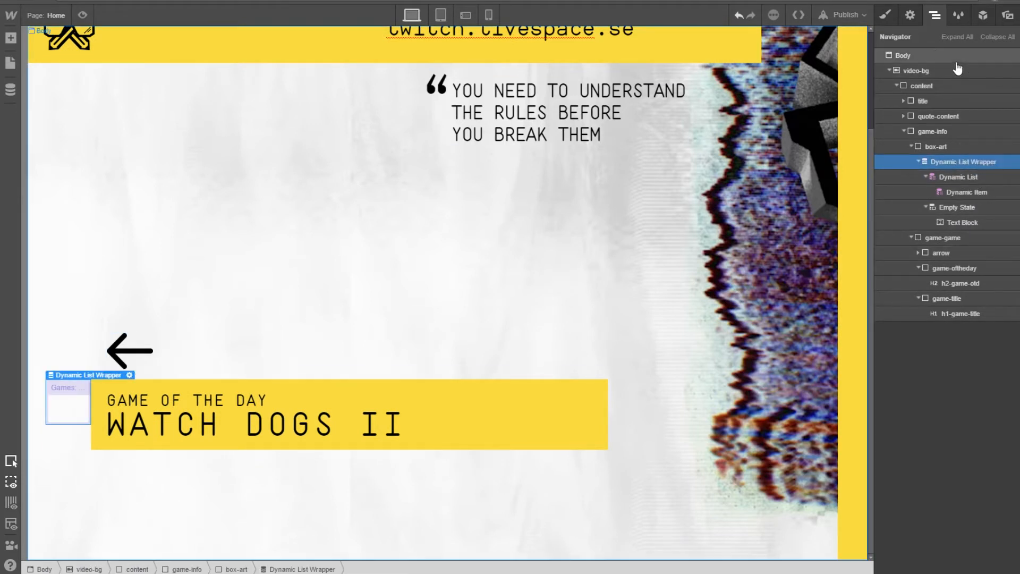
click(910, 15)
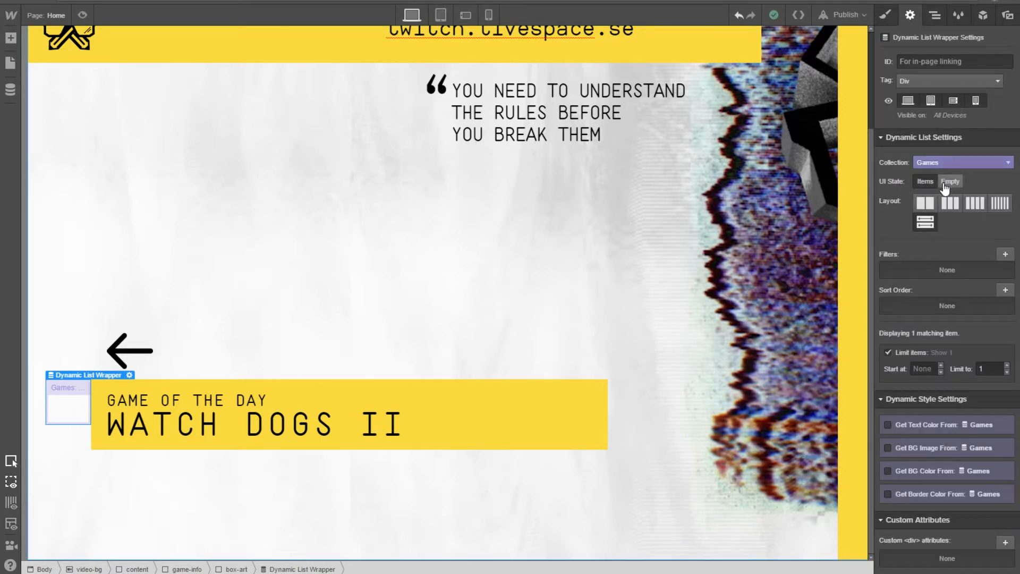
click(932, 165)
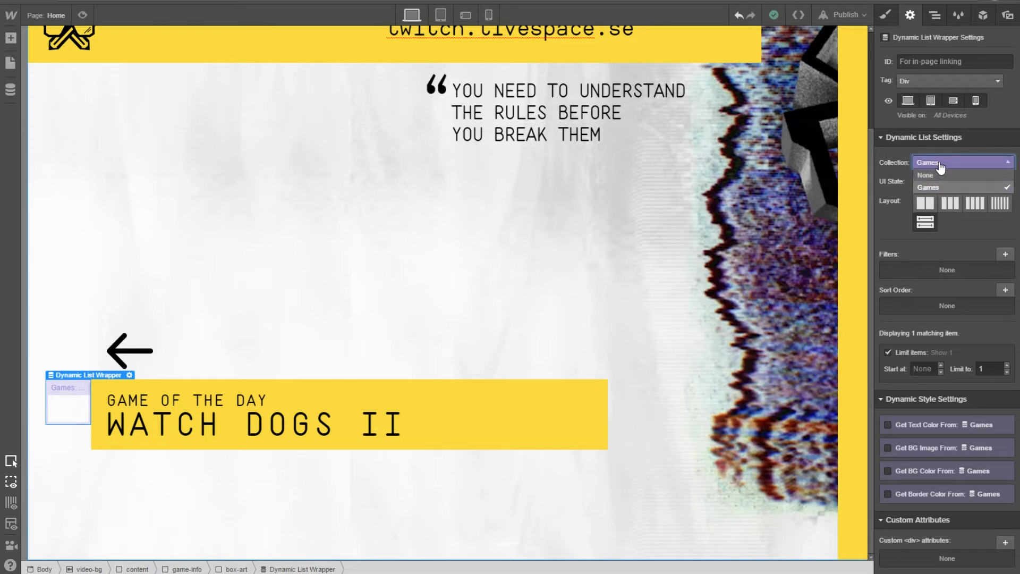
click(938, 164)
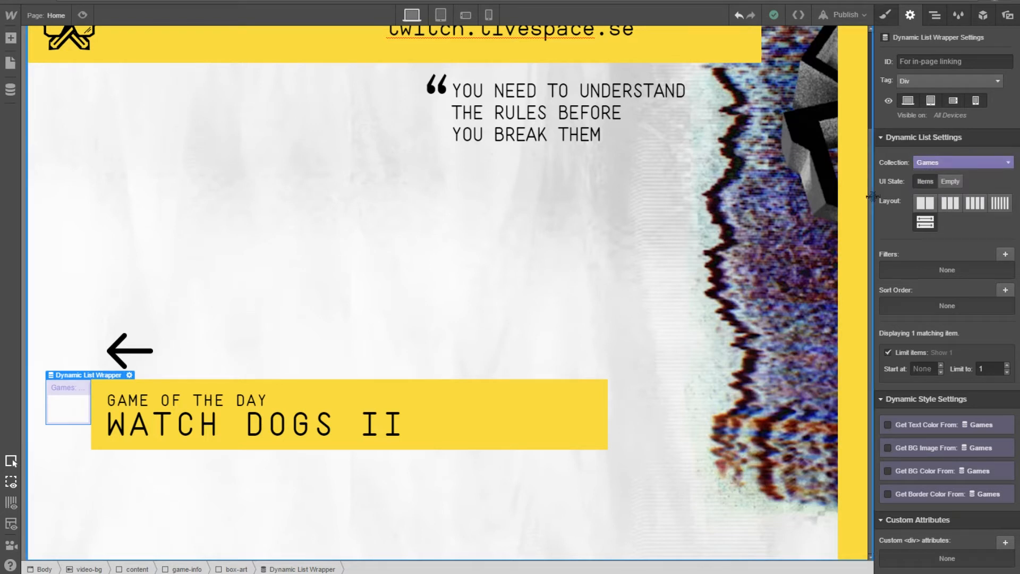
click(947, 164)
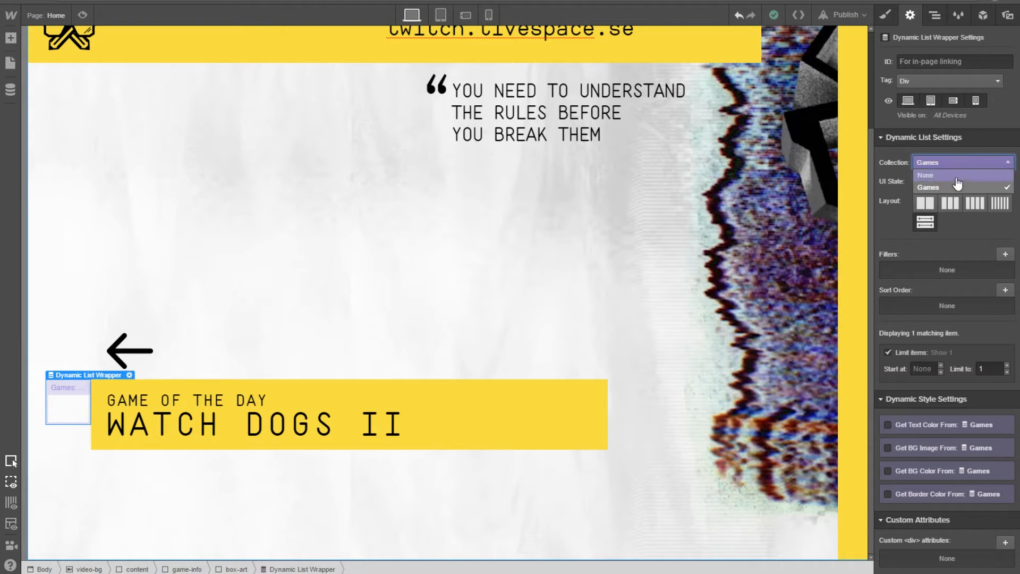
click(957, 187)
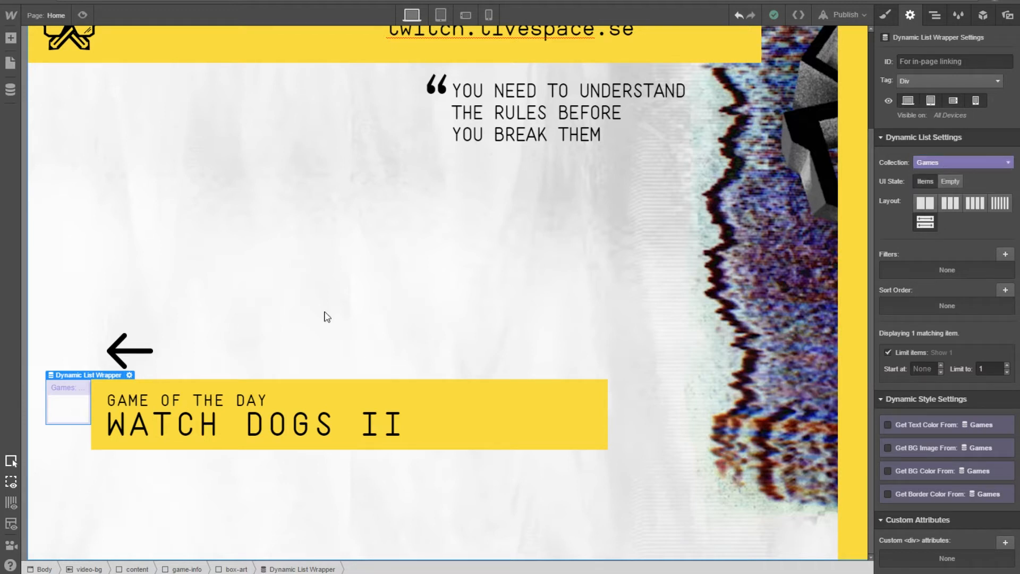
Step: Replace the Dynamic List Wrapper in box-art with a new Dynamic List connected to the Games collection
click(936, 17)
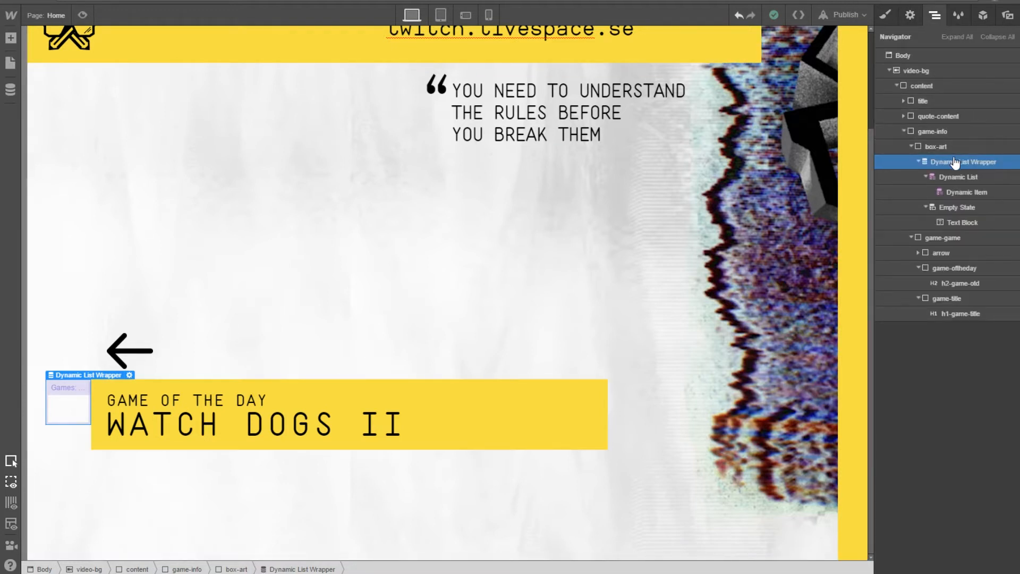
key(Delete)
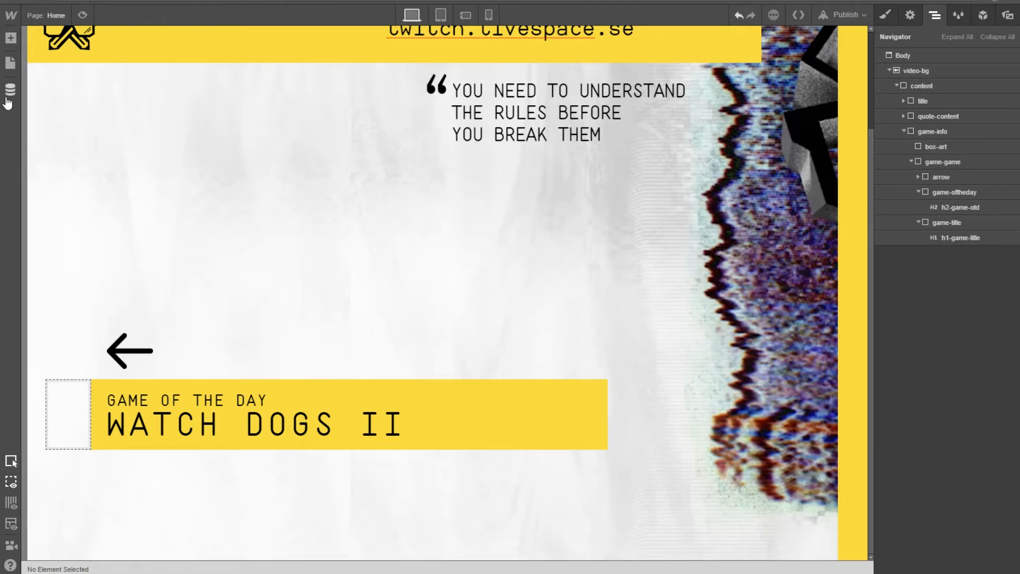
click(10, 38)
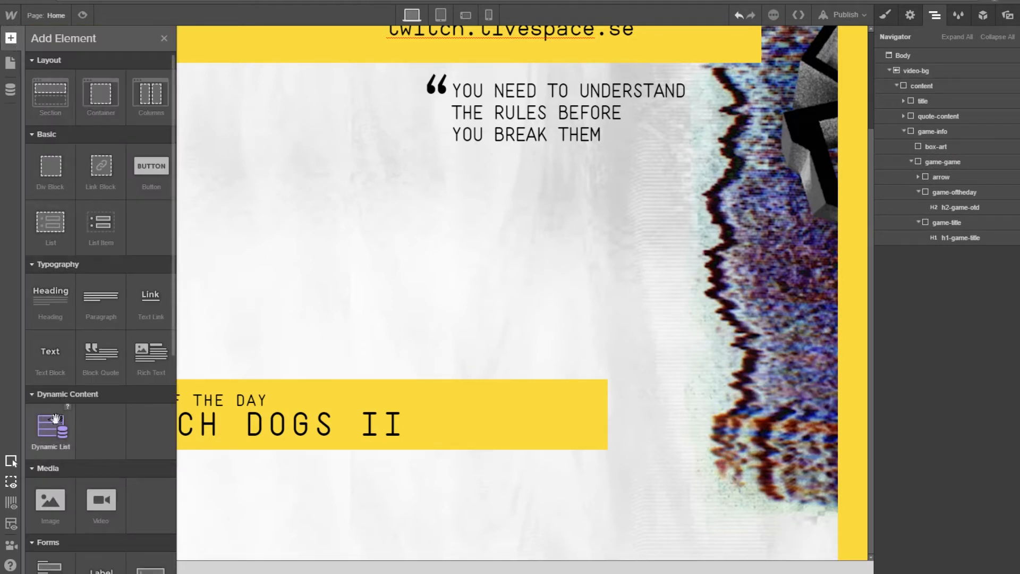
mouse_move(55, 418)
mouse_down()
mouse_move(148, 421)
mouse_move(65, 414)
mouse_up()
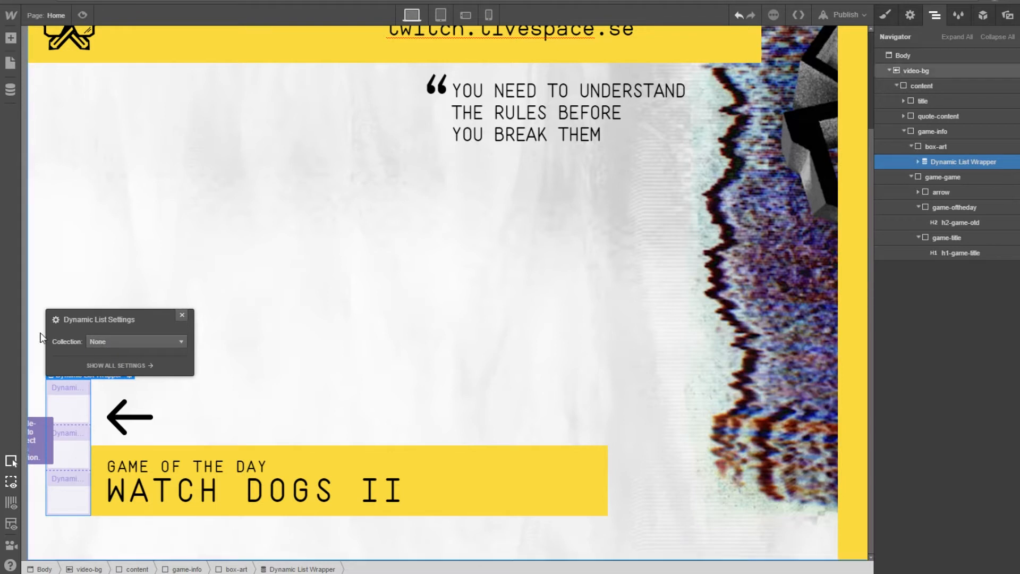
click(92, 345)
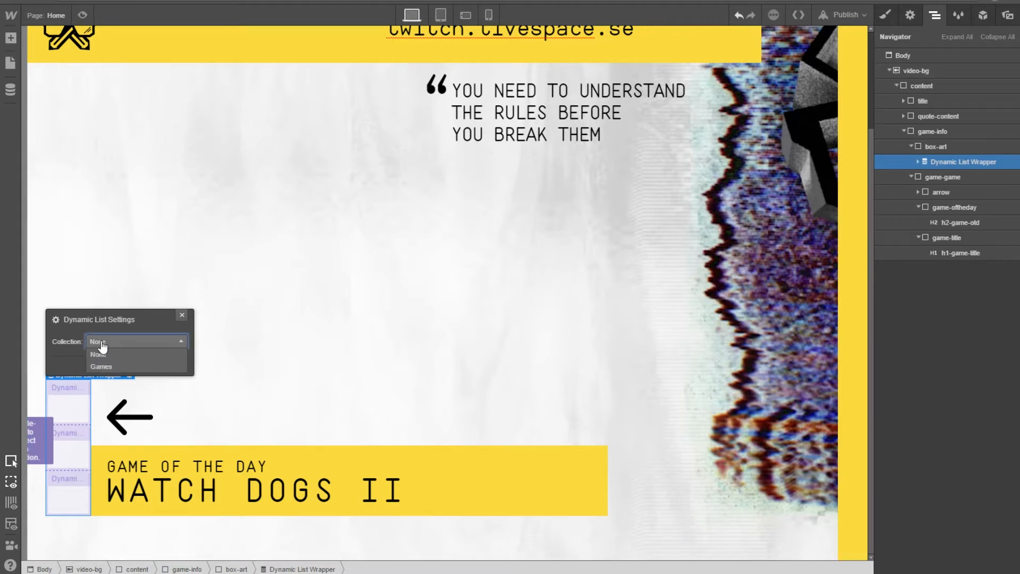
click(102, 368)
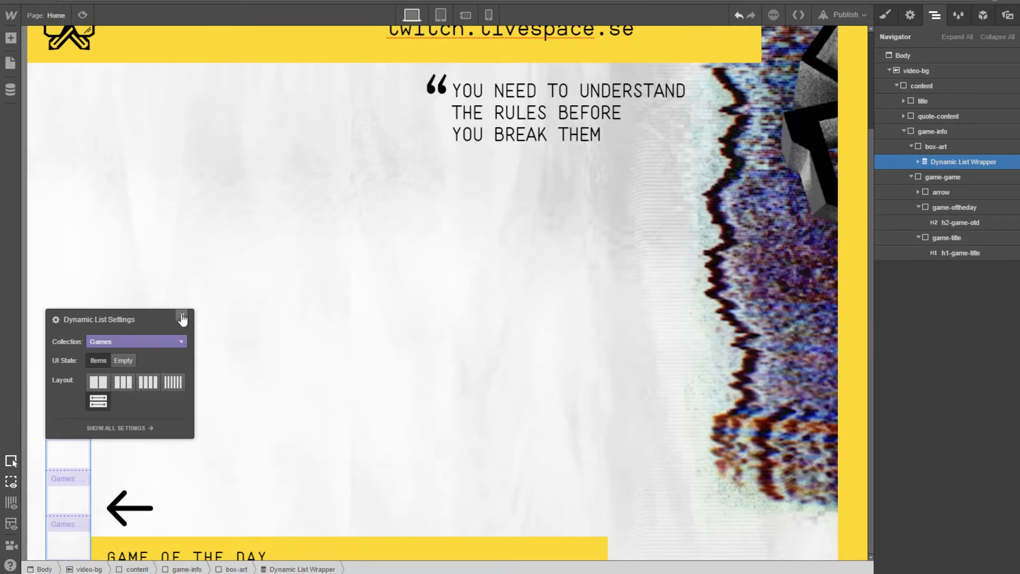
Step: Limit the items shown by the box-art Dynamic List to 1
click(143, 428)
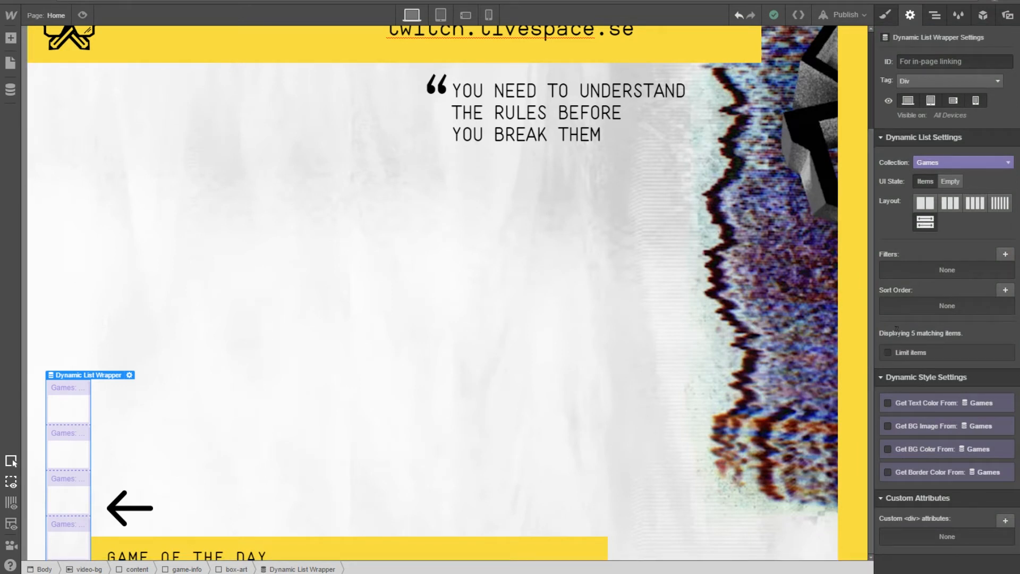
click(903, 357)
drag(995, 369, 965, 357)
text(1)
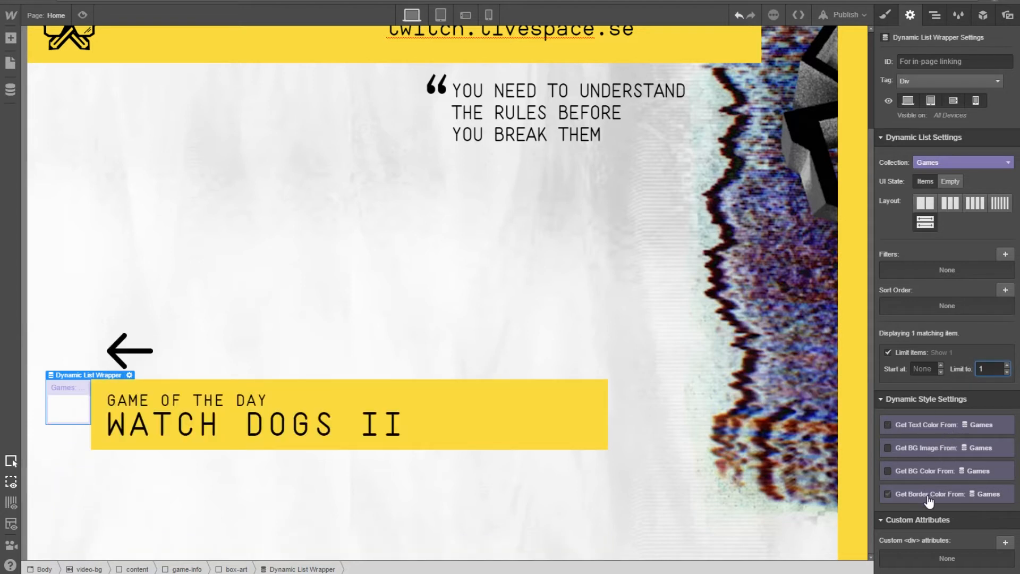
Step: Set the box-art Dynamic List Wrapper to get its background image from the Box art field of Games
click(939, 449)
click(931, 465)
click(910, 489)
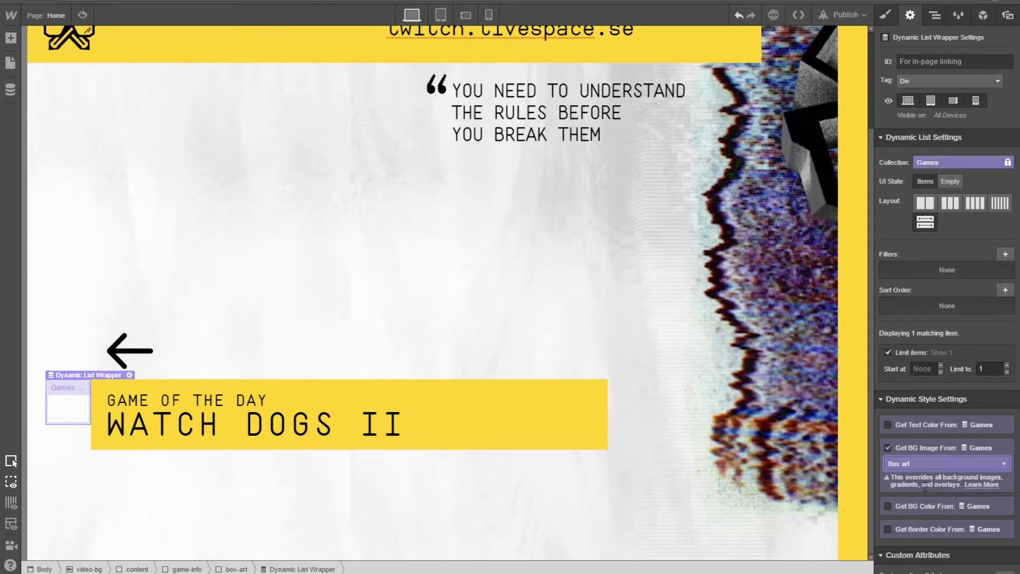
scroll(930, 489, down, 1)
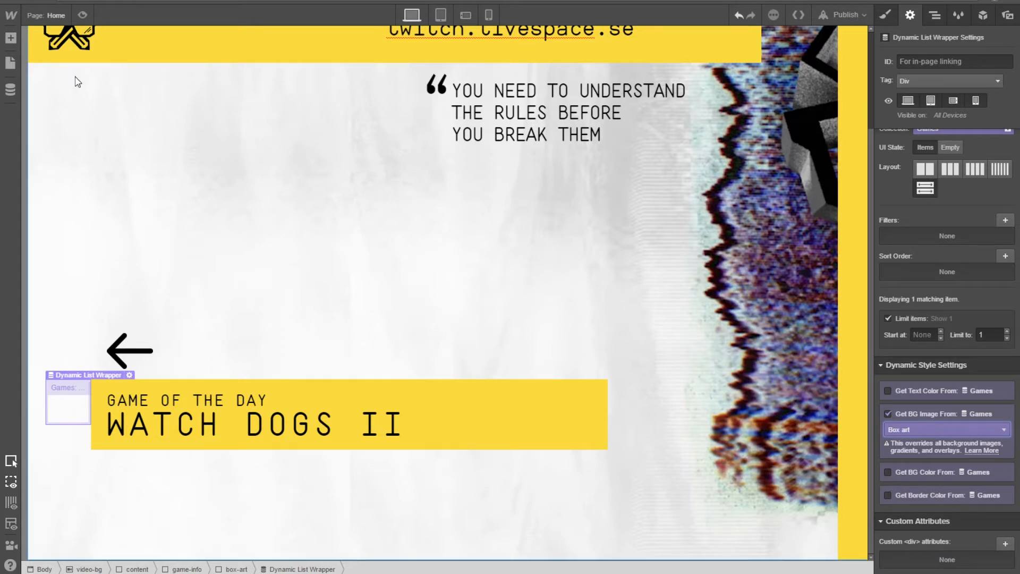
Step: Add an Image inside the Dynamic Item in box-art and get its picture from the Box art field of Games
click(11, 38)
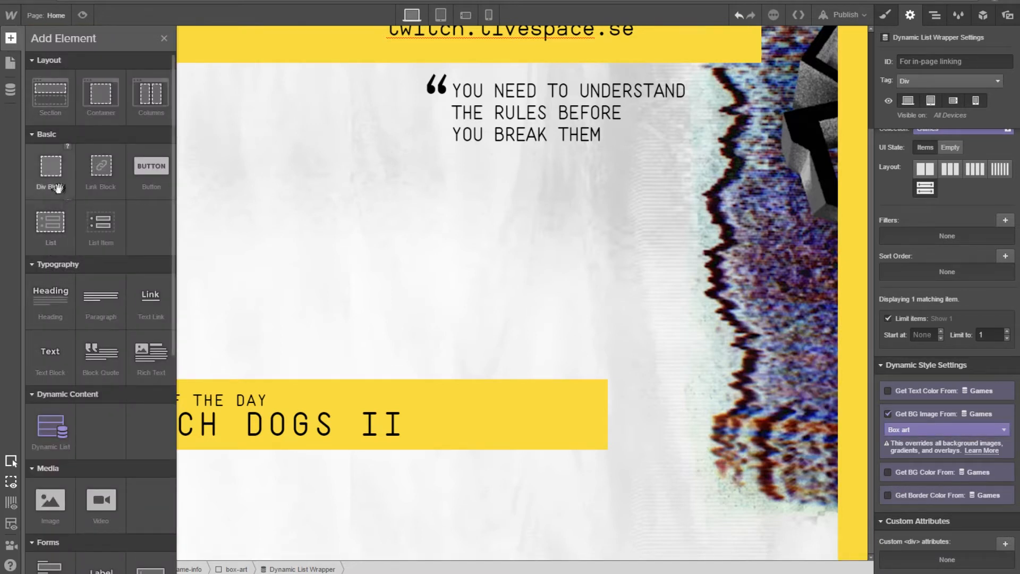
drag(50, 503, 73, 409)
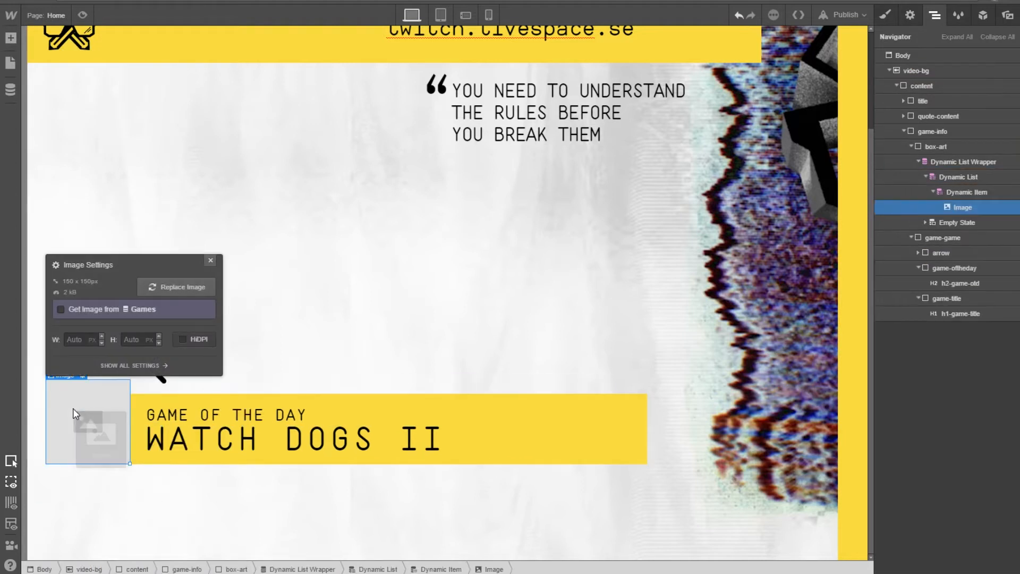
click(87, 309)
click(88, 306)
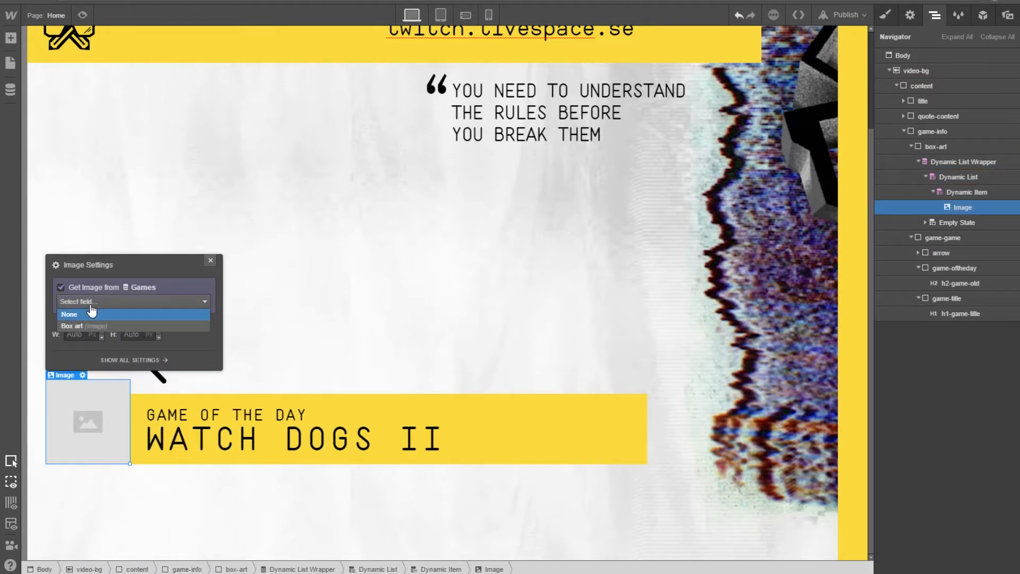
click(90, 321)
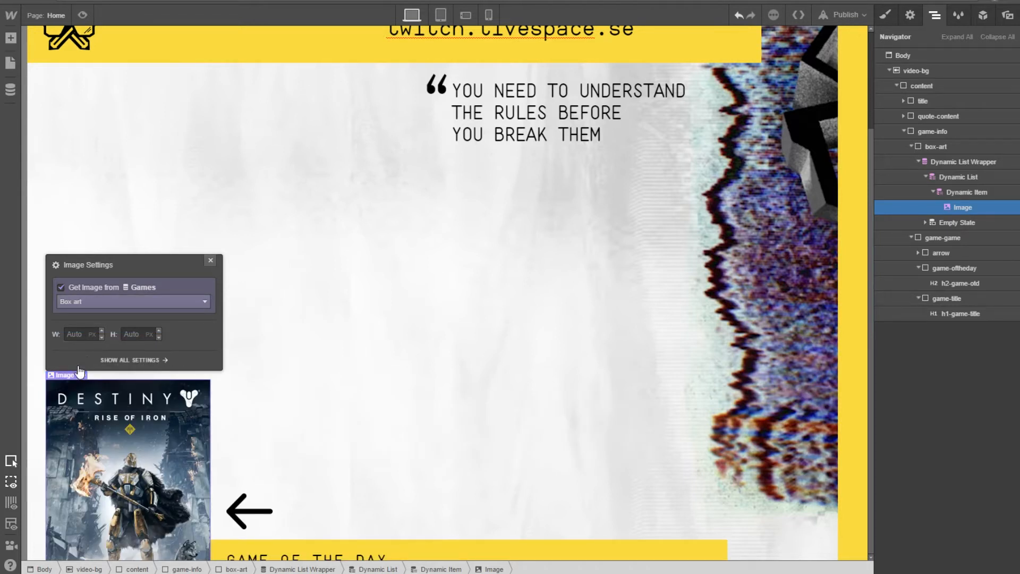
Step: Apply the existing img-box-art class to the dynamic cover image
click(133, 360)
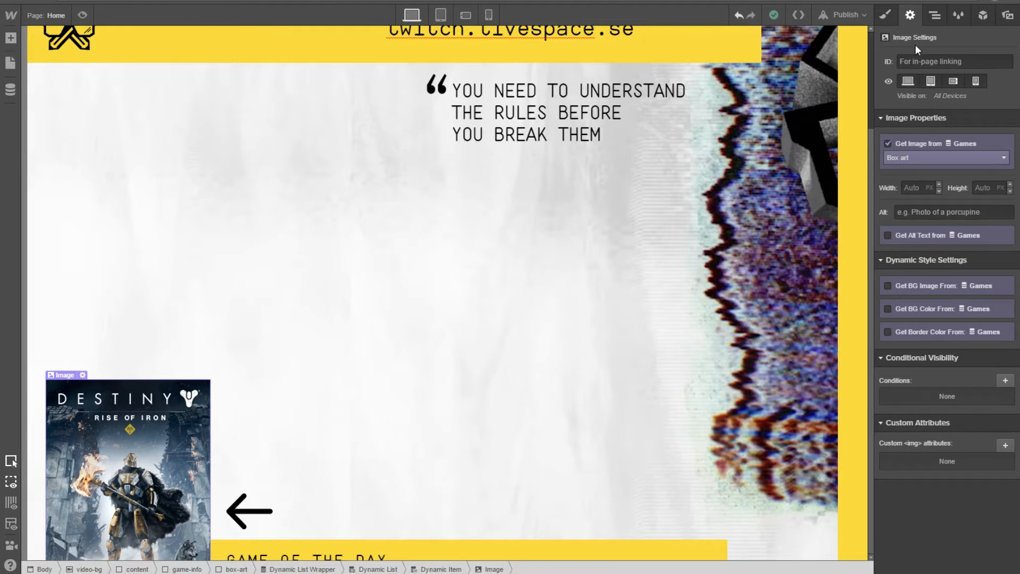
click(885, 15)
click(924, 71)
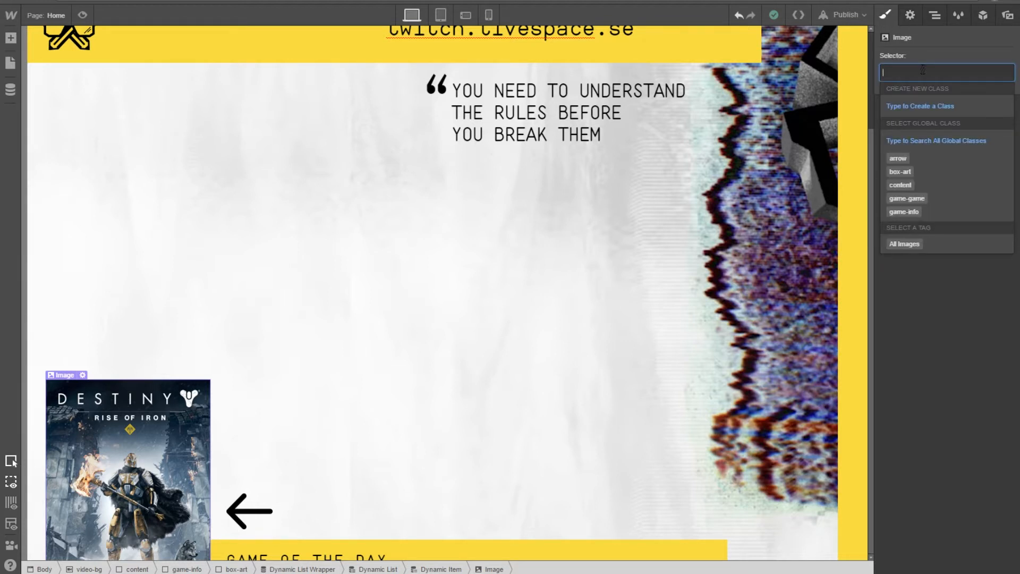
text(im)
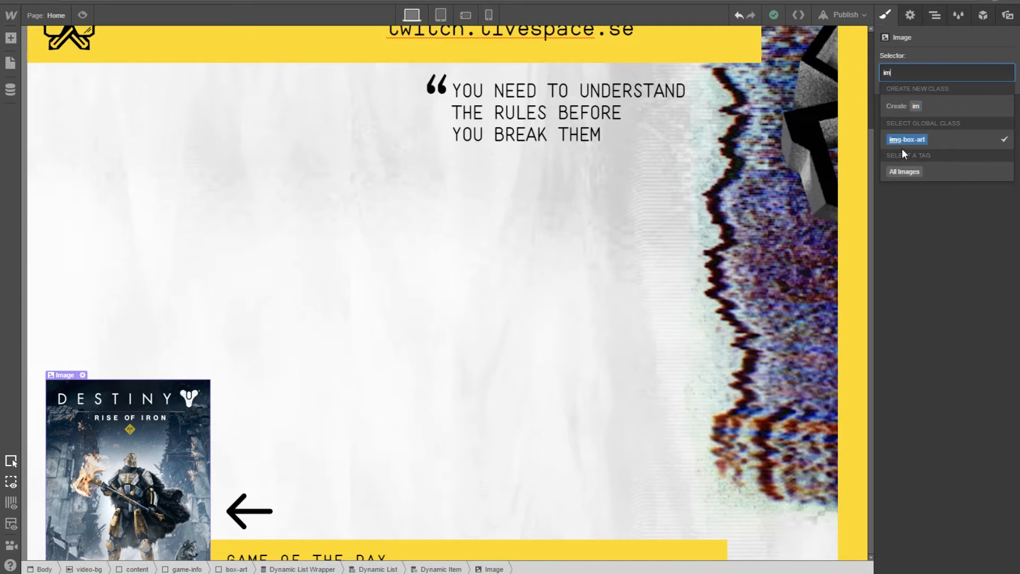
click(907, 140)
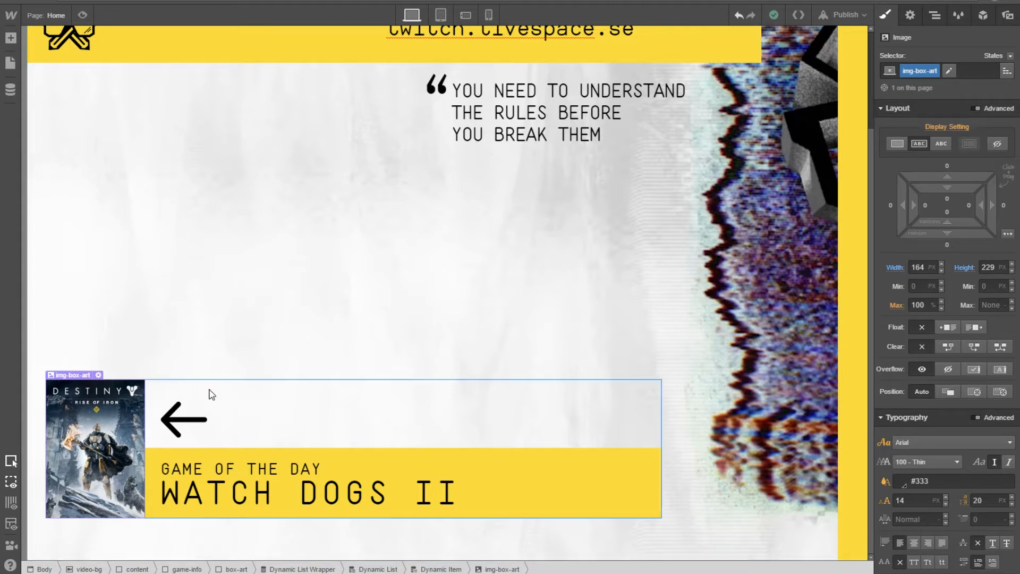
click(154, 304)
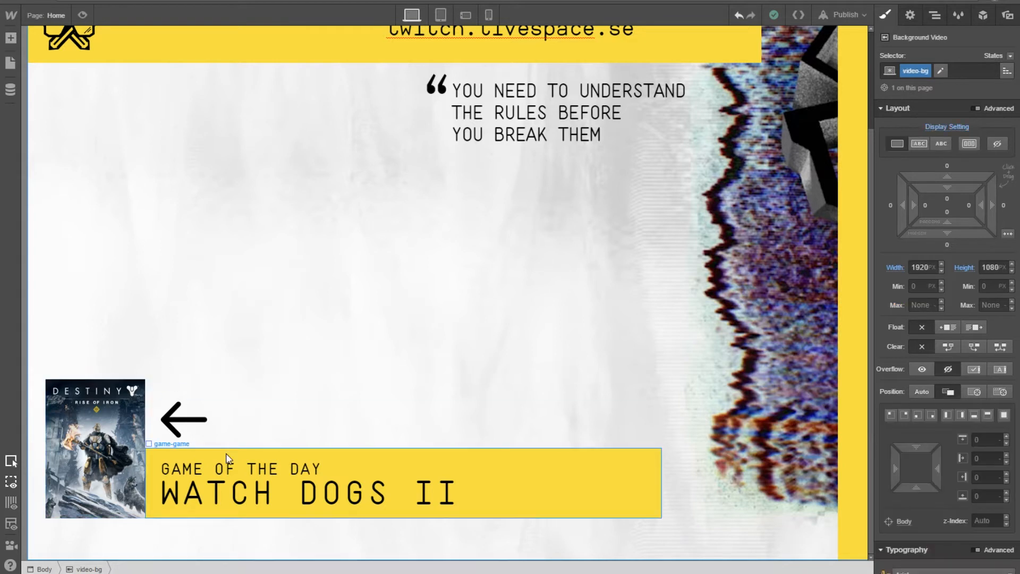
Step: Add a Dynamic List inside the game-title block, above the h1-game-title heading, and expand its wrapper
double_click(234, 484)
click(234, 485)
drag(460, 493, 161, 493)
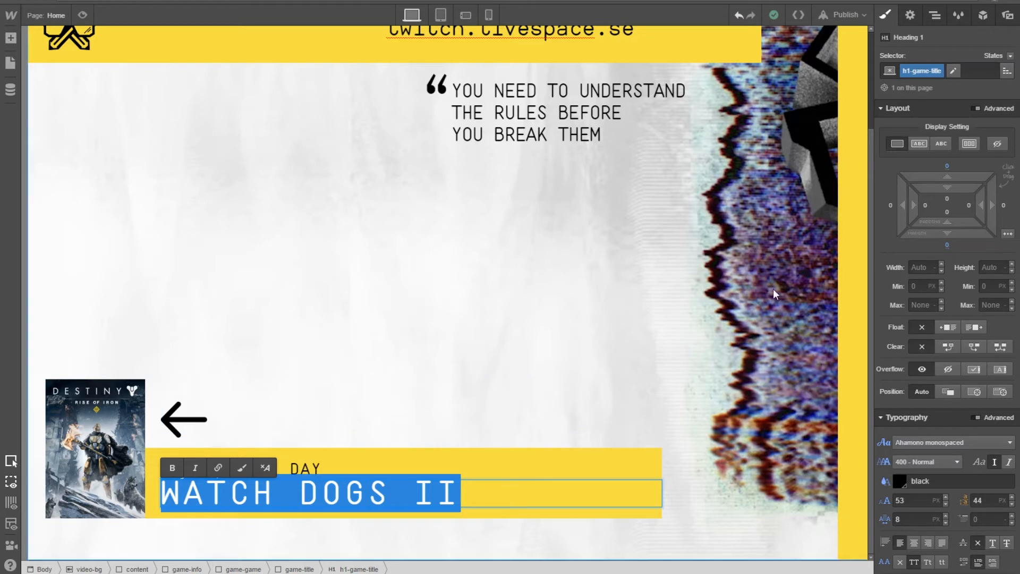
click(935, 15)
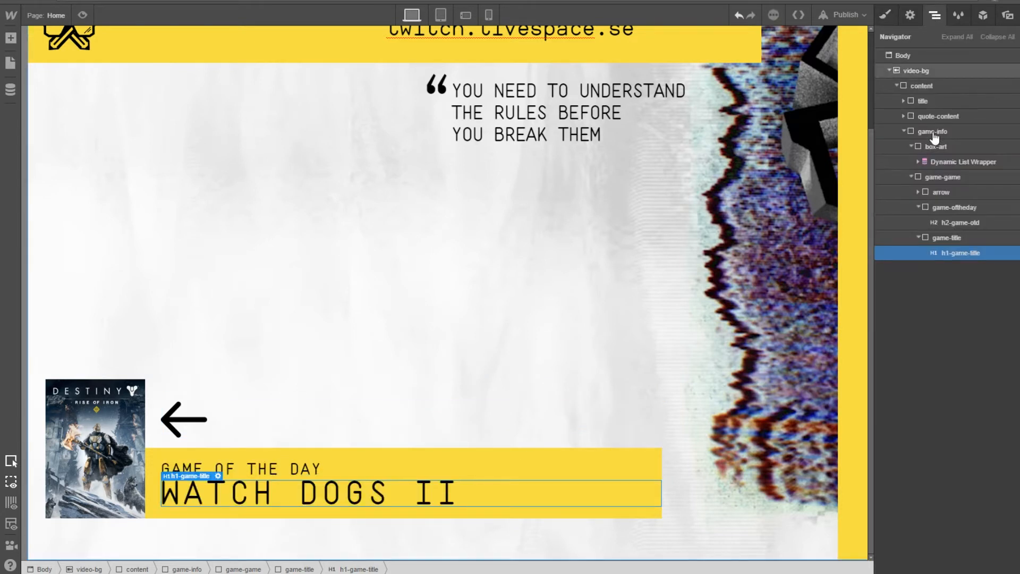
click(956, 241)
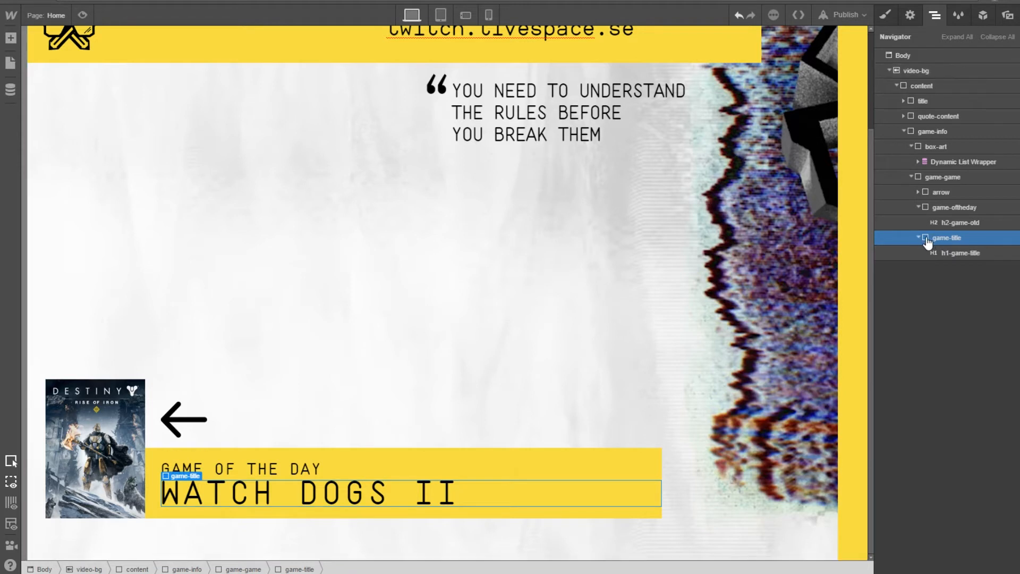
click(970, 254)
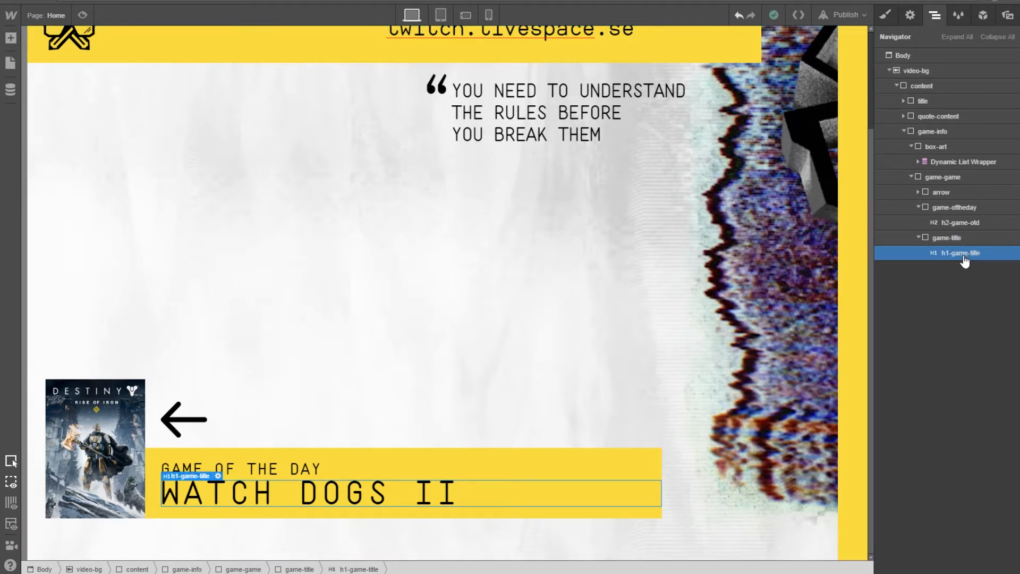
click(10, 42)
drag(51, 428, 974, 246)
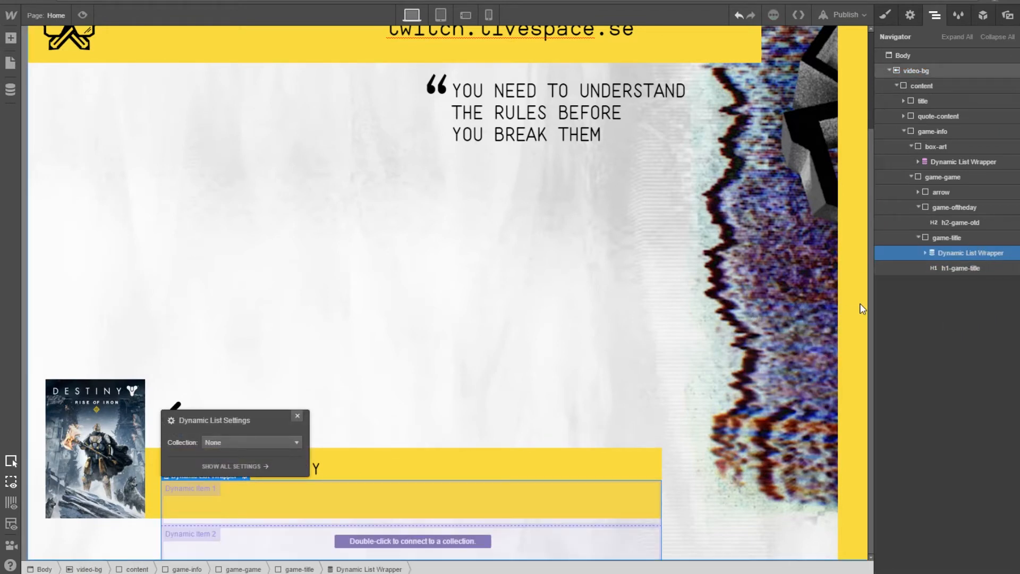
click(928, 255)
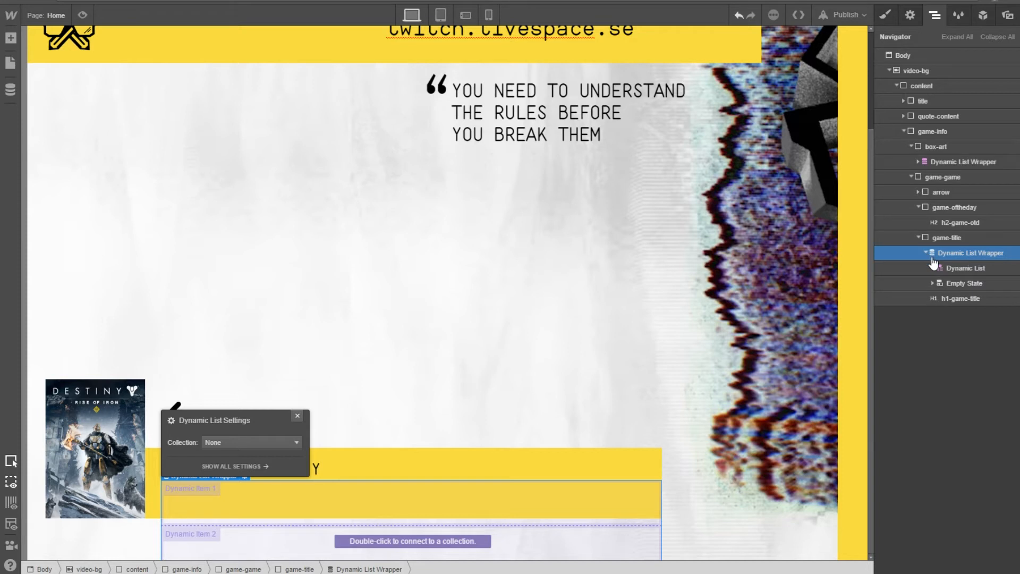
Step: Connect the game-title Dynamic List to the Games collection and limit it to 1 item
click(227, 445)
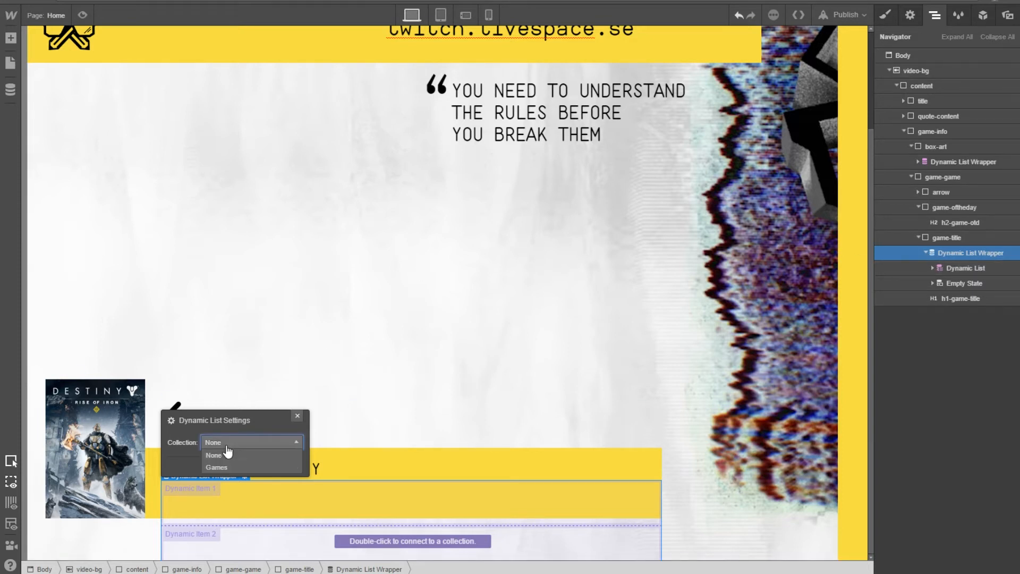
click(227, 467)
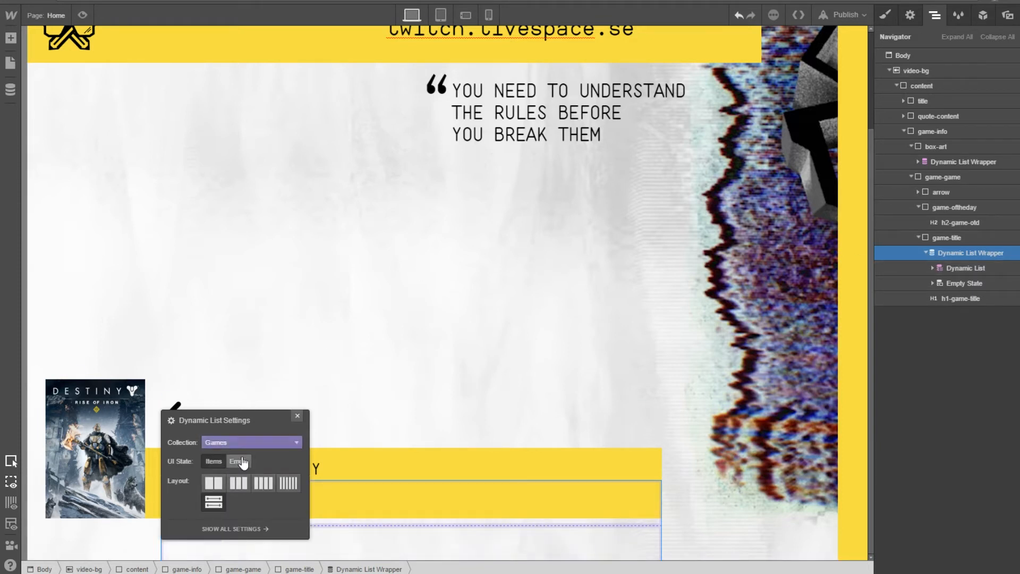
click(241, 529)
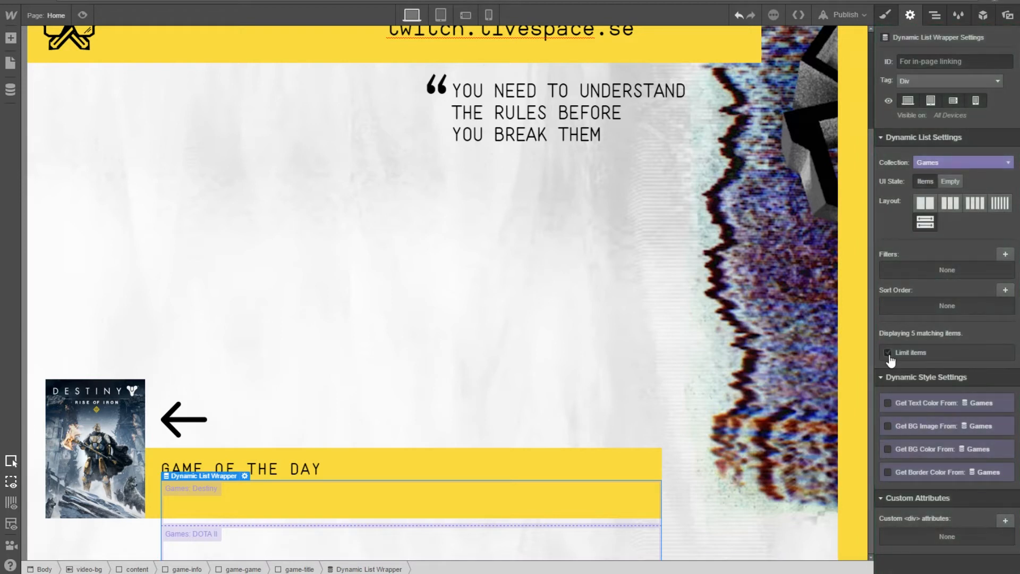
click(888, 353)
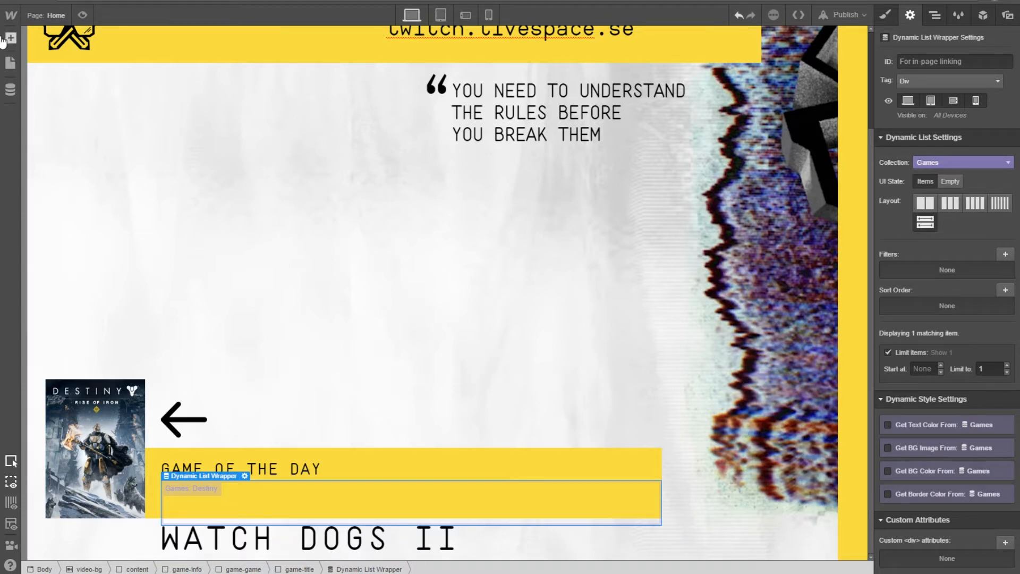
Step: Add an H1 Heading inside the game-title Dynamic Item and get its text from the Name field of Games
click(9, 38)
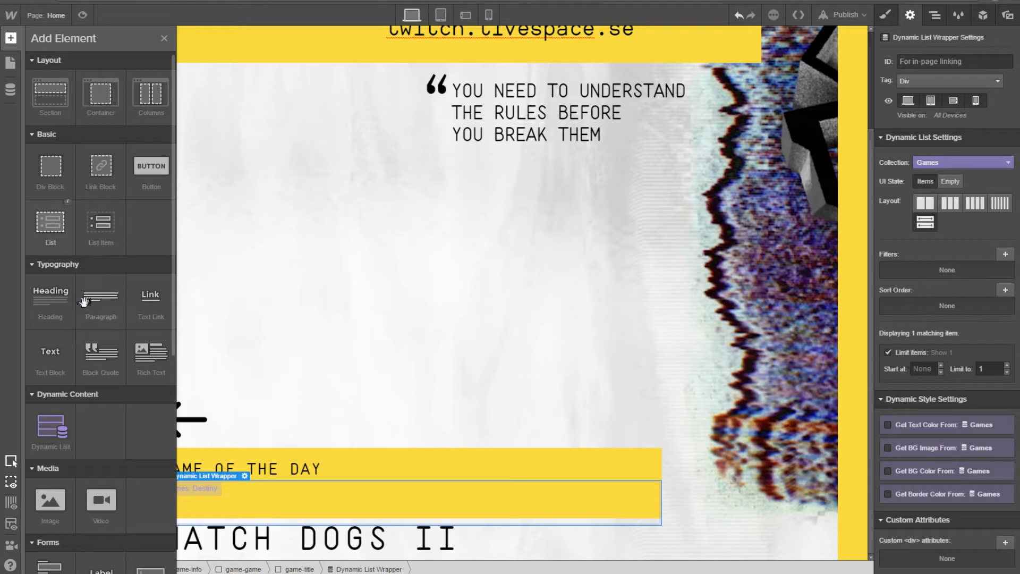
drag(59, 305, 247, 498)
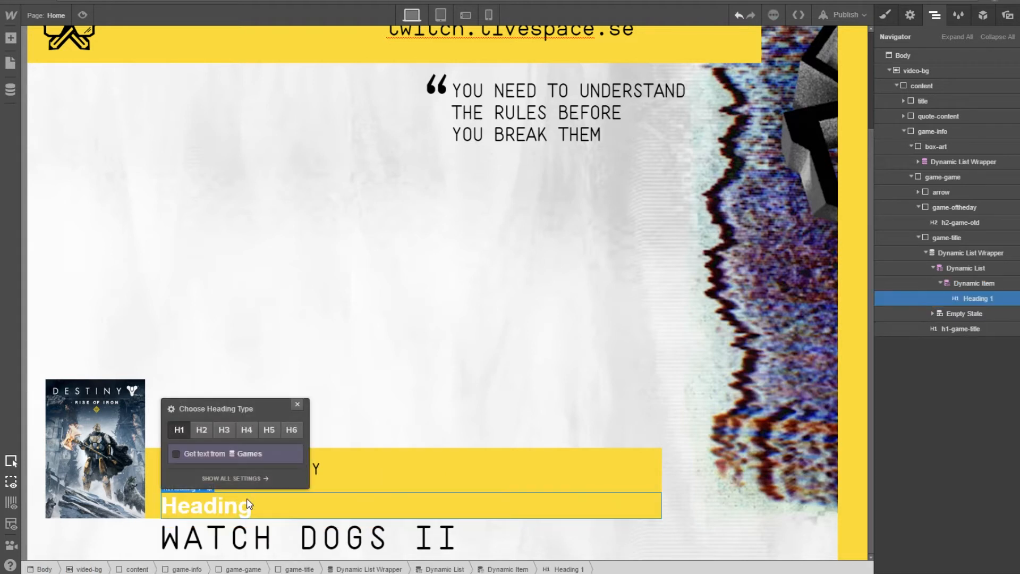
click(209, 462)
click(224, 473)
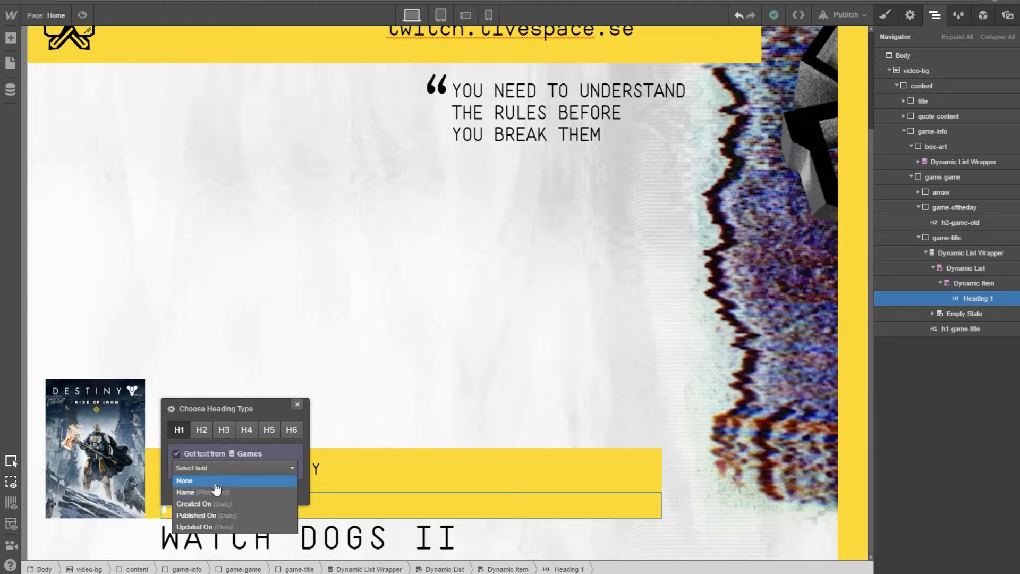
click(212, 493)
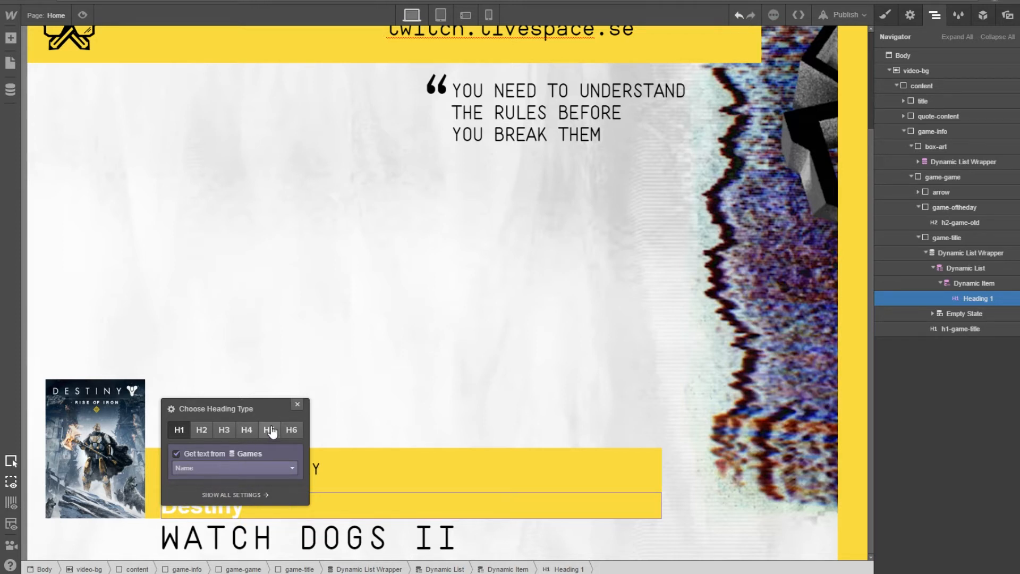
drag(264, 406, 271, 317)
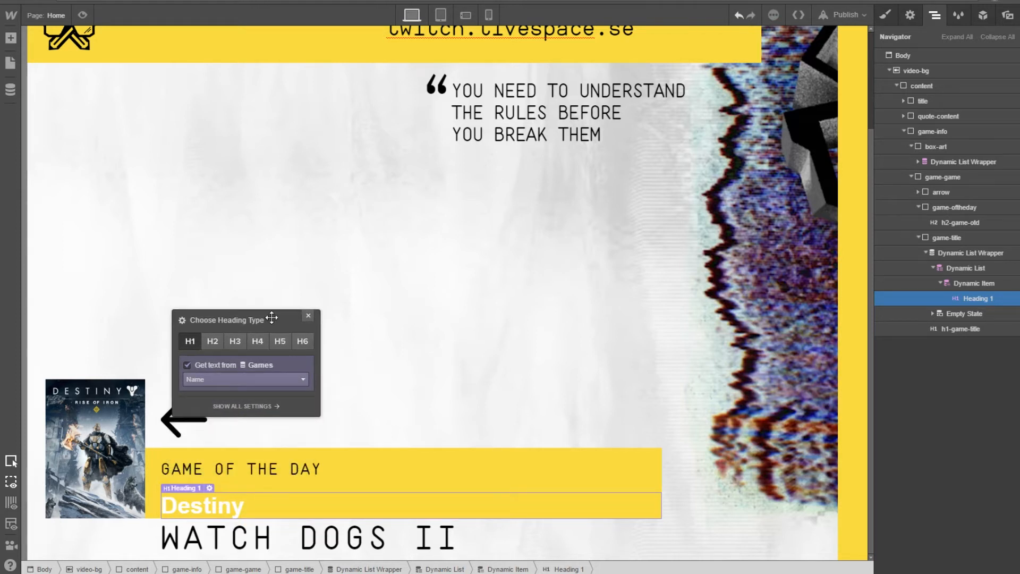
click(230, 388)
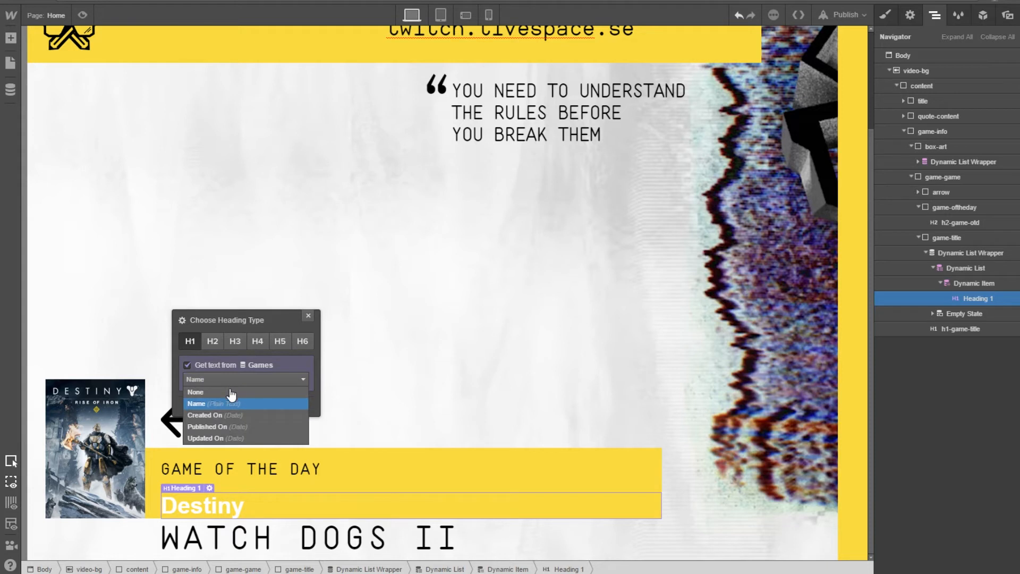
Step: Try Created On as the dynamic heading's text source and return it to the Name field
click(231, 422)
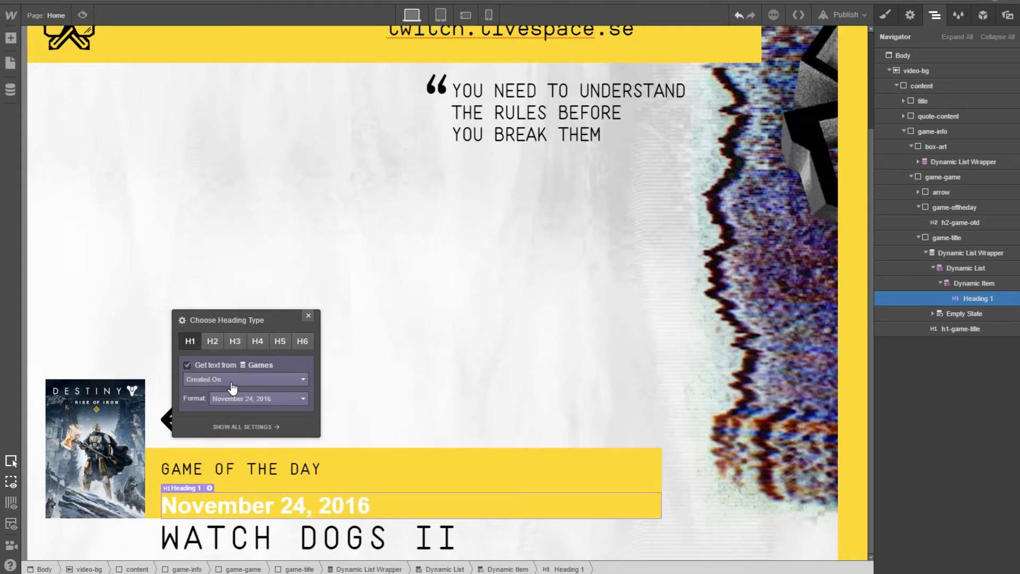
click(232, 387)
click(230, 402)
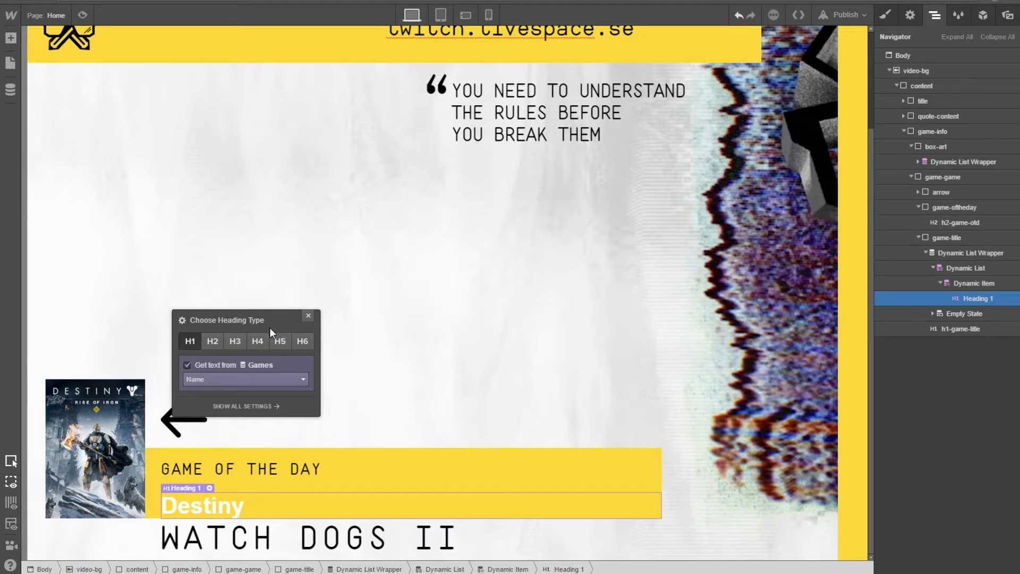
Step: Apply the existing h1-game-title class to the dynamic heading
click(259, 410)
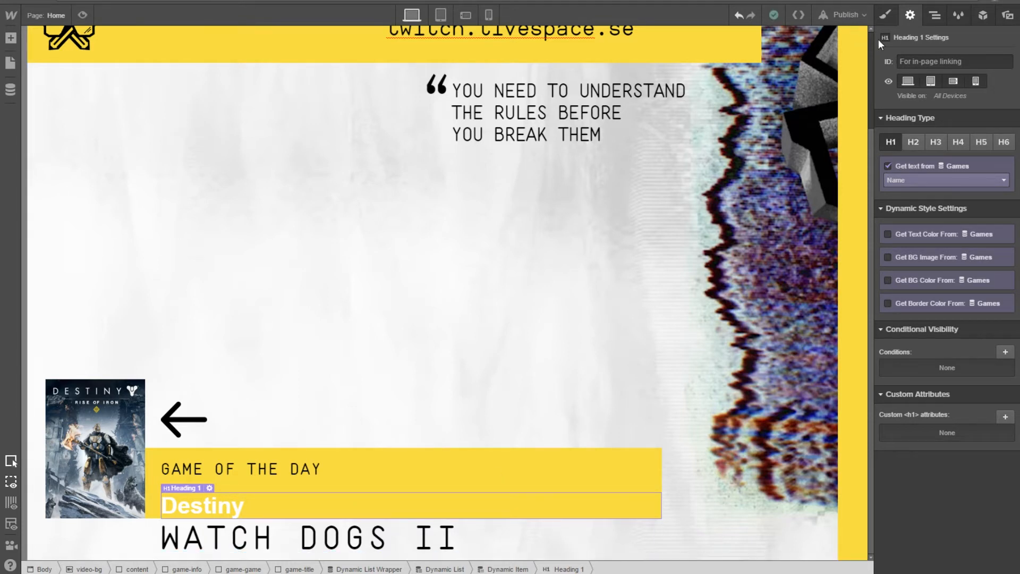
click(885, 16)
click(916, 71)
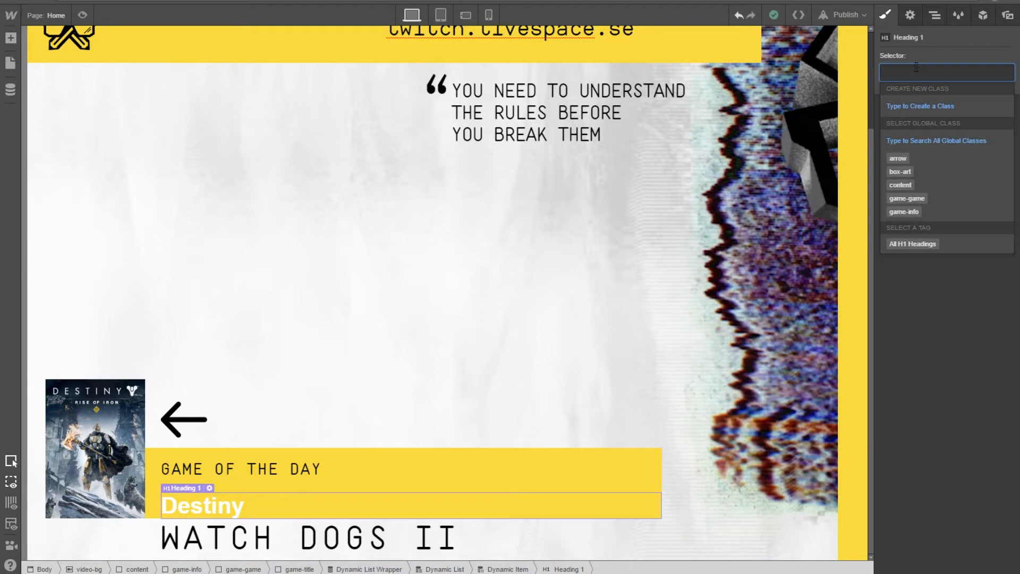
text(h1)
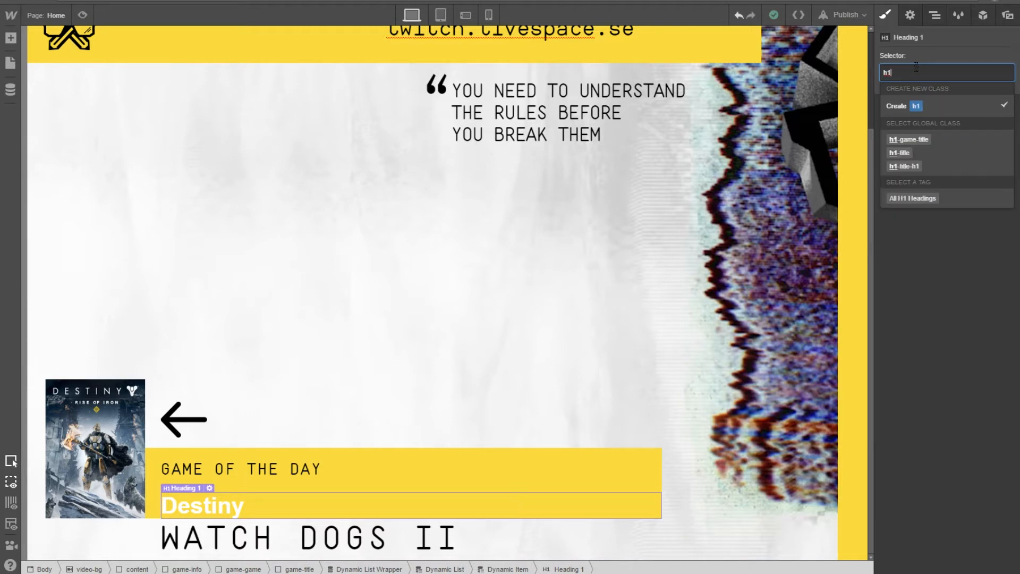
click(908, 140)
Step: Delete the old static Watch Dogs II heading below the dynamic title and clear the selection
click(401, 531)
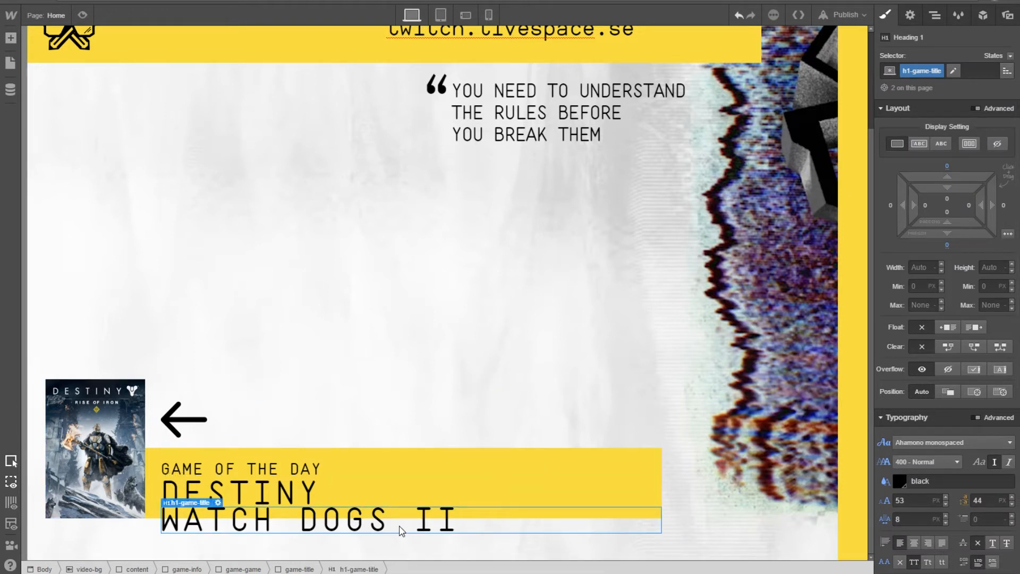
key(Delete)
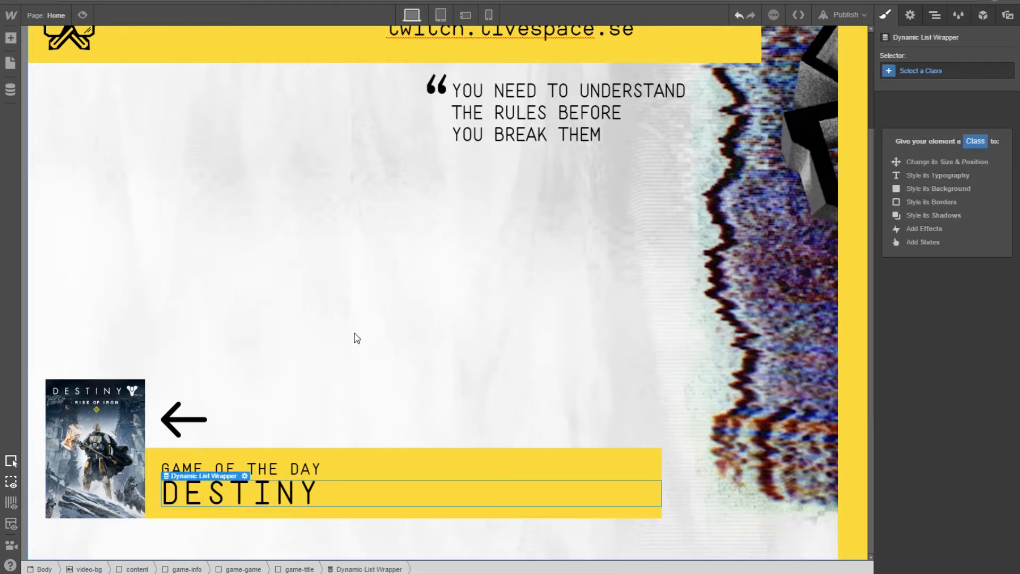
click(353, 337)
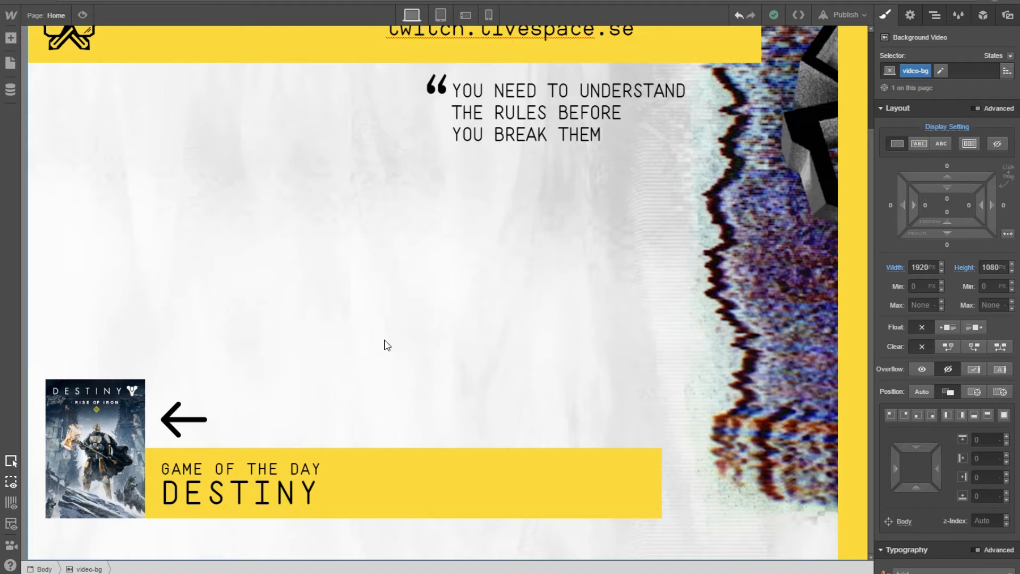
click(118, 462)
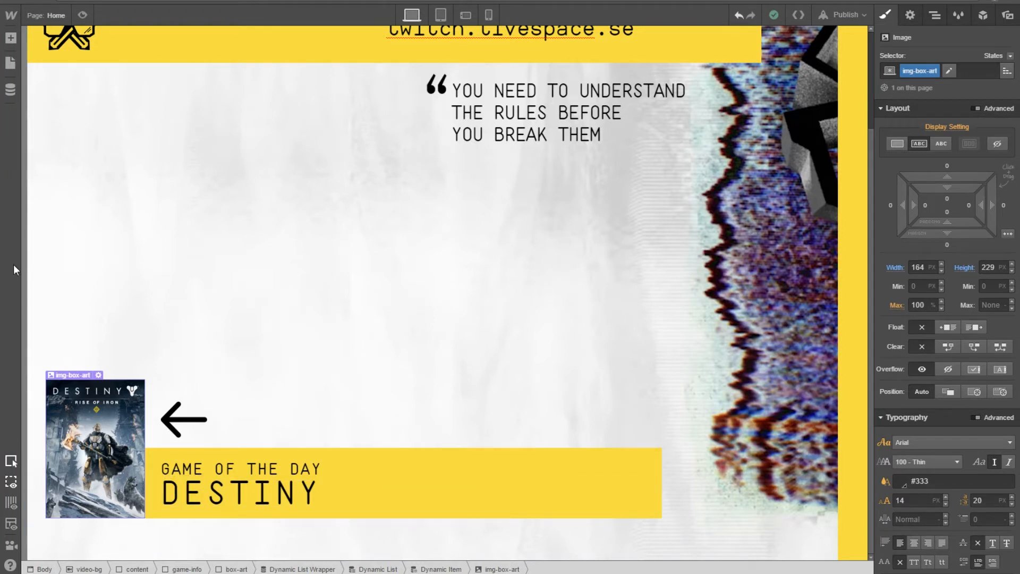
click(10, 89)
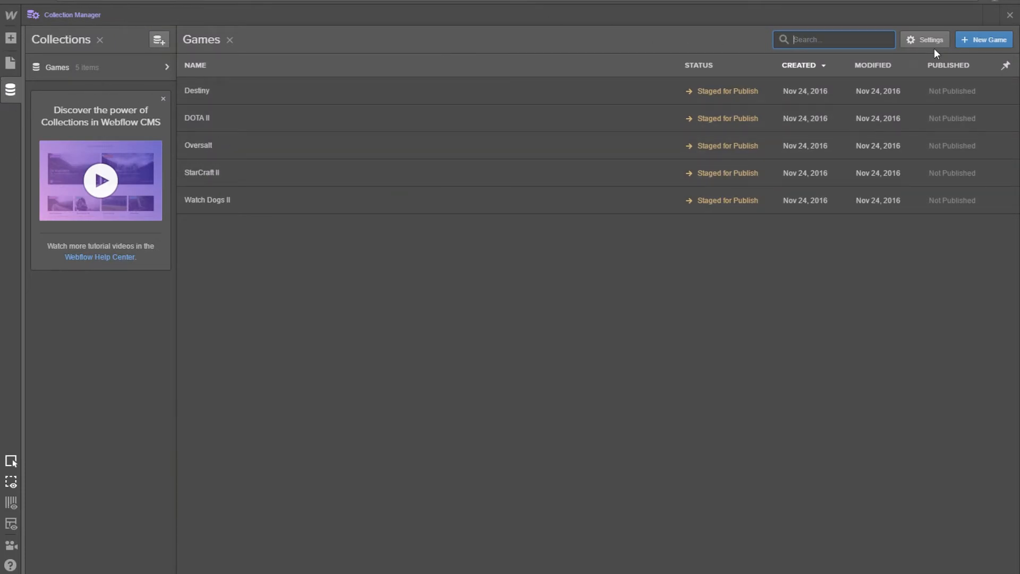
click(1009, 17)
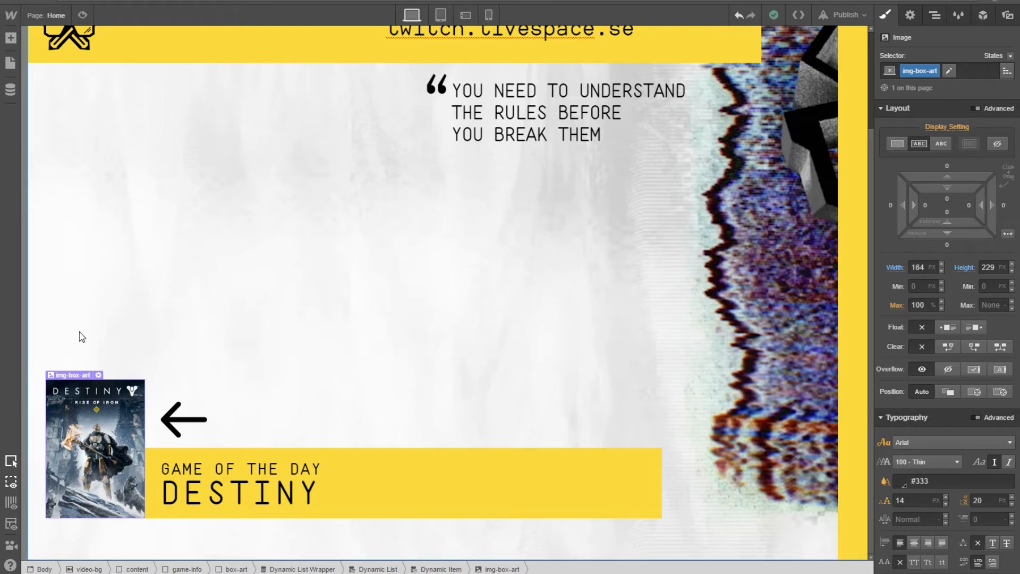
Step: Add a Switch field labelled "Current Game" to the Games collection's structure and save the collection
click(11, 89)
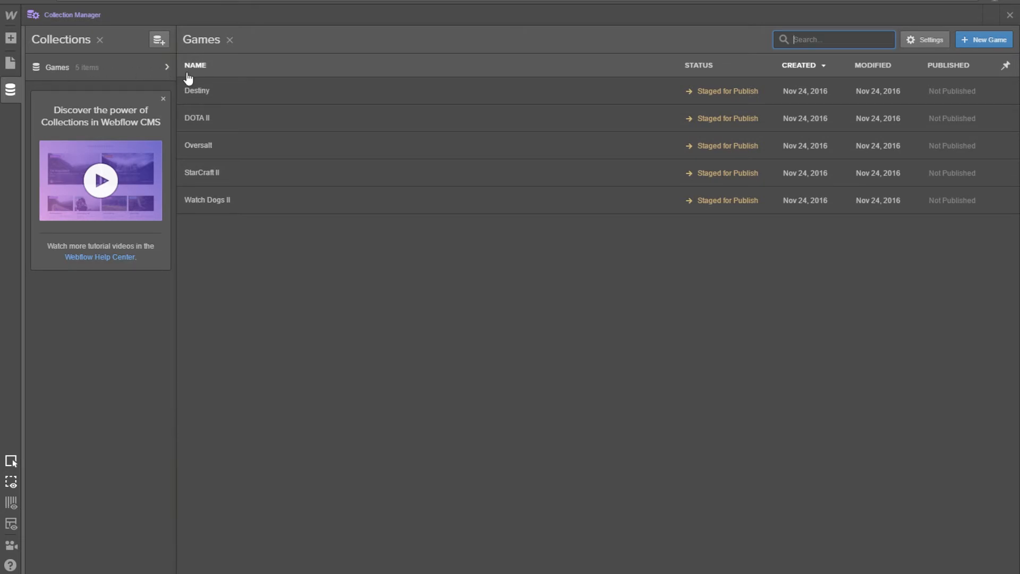
click(163, 68)
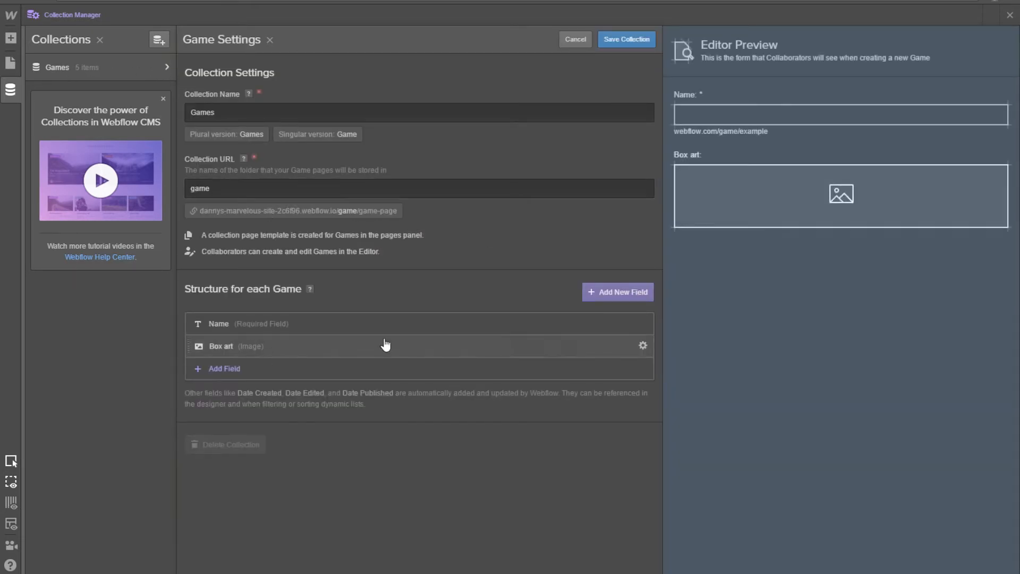
click(637, 293)
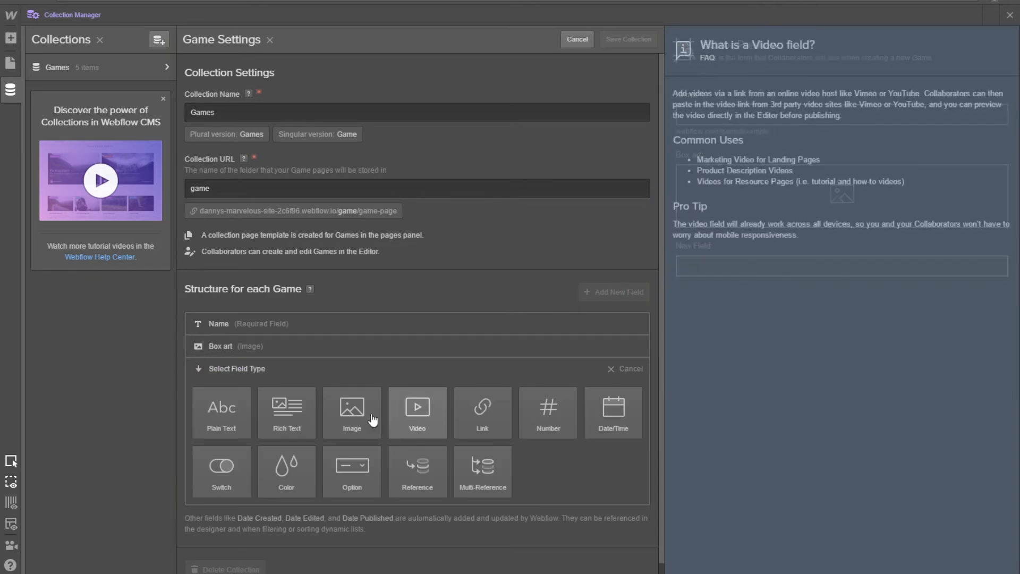
click(221, 466)
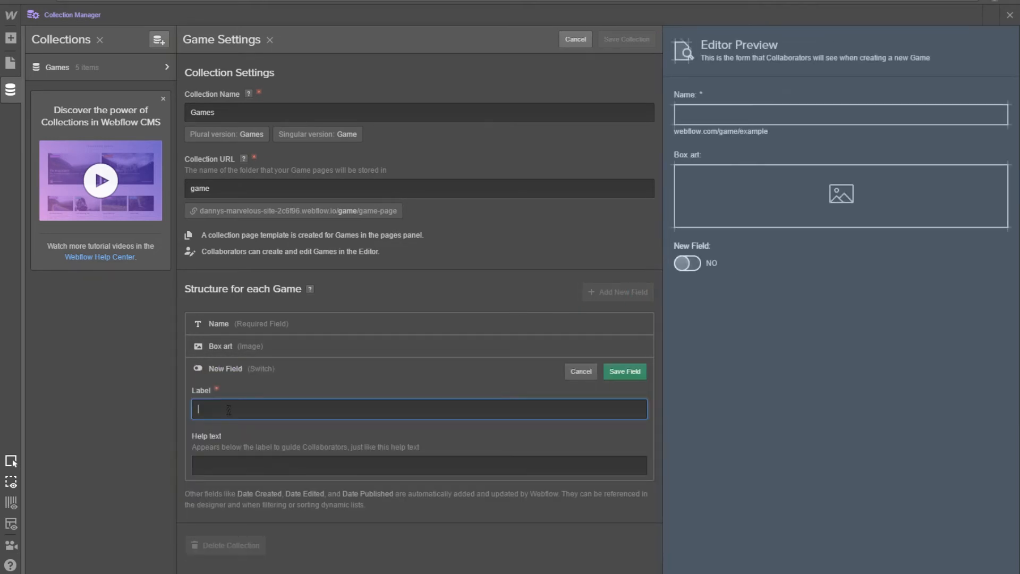
text(Current gam)
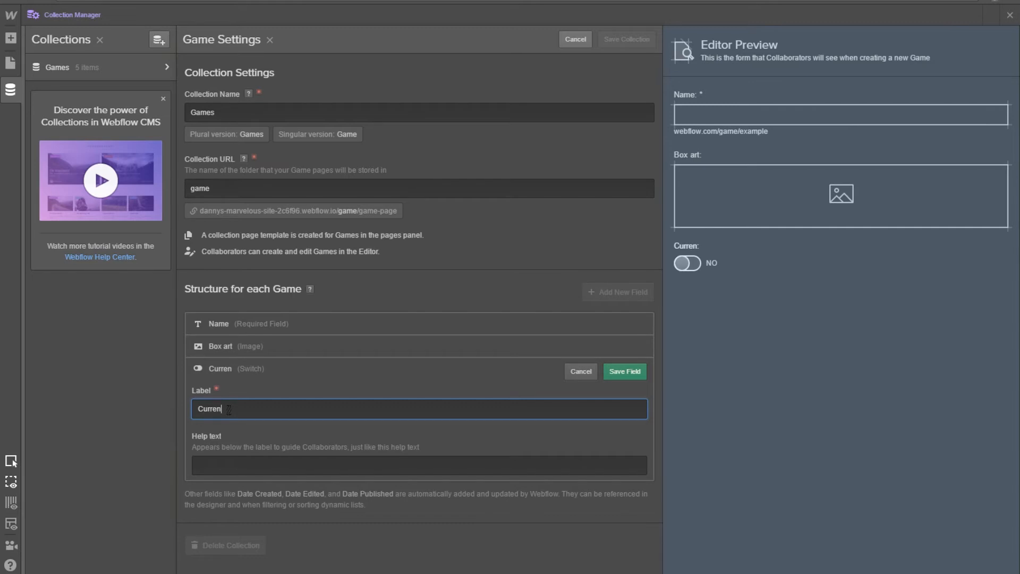
key(BackSpace)
key(BackSpace)
key(BackSpace)
text(Game)
click(625, 371)
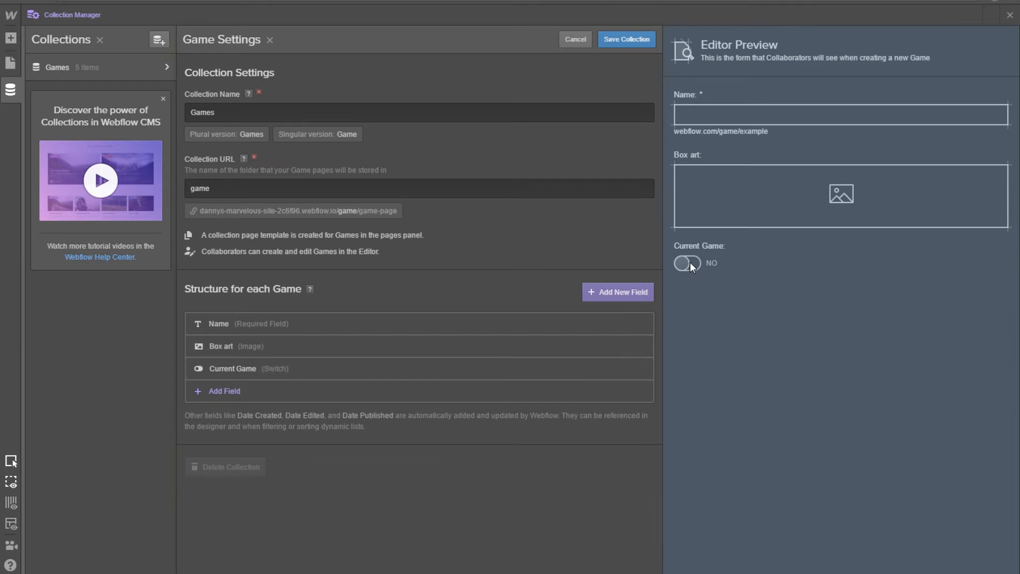
click(625, 39)
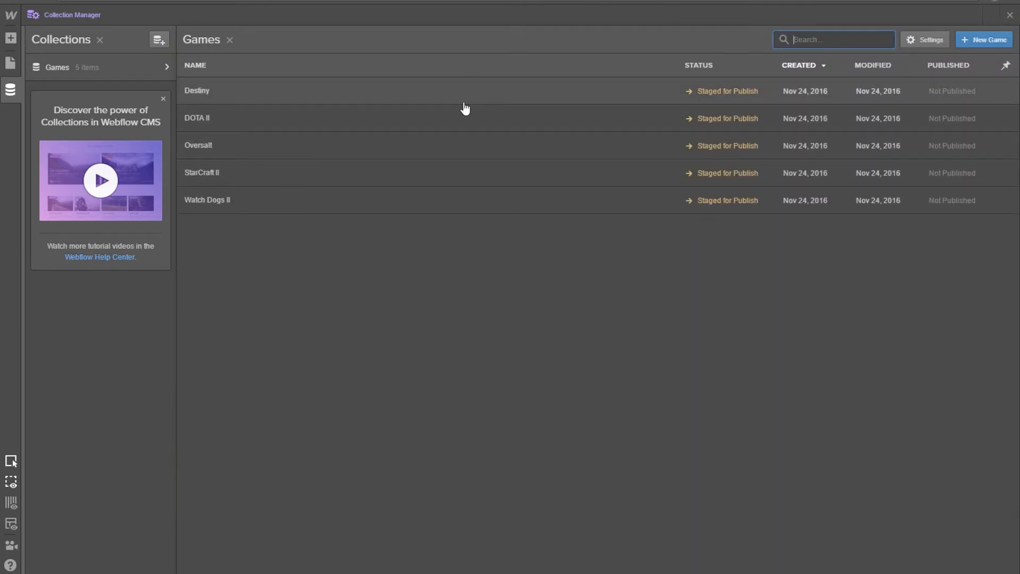
Step: Switch Current Game on and back off for the Destiny item and save its changes
click(405, 104)
click(482, 283)
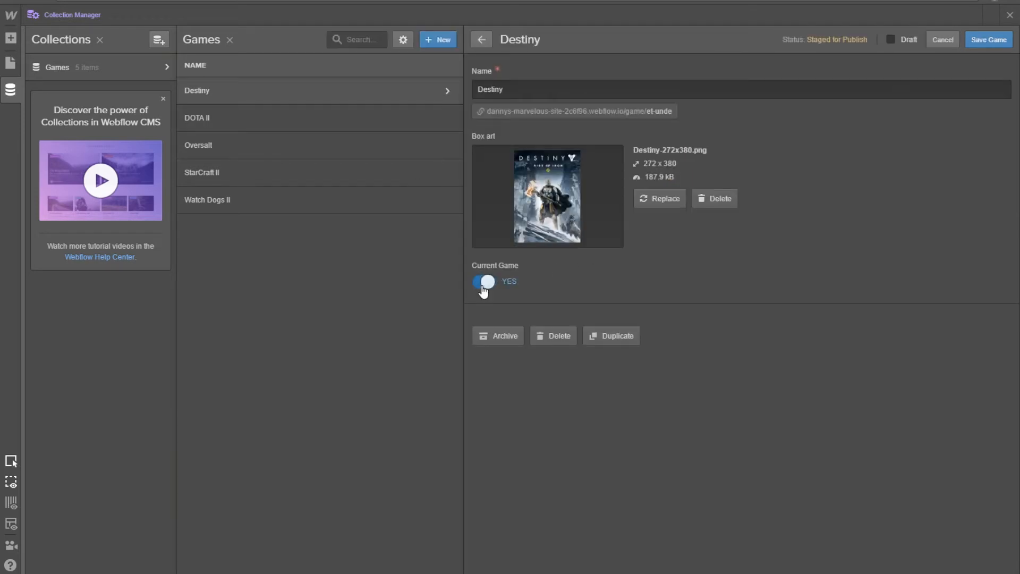
click(482, 283)
click(309, 130)
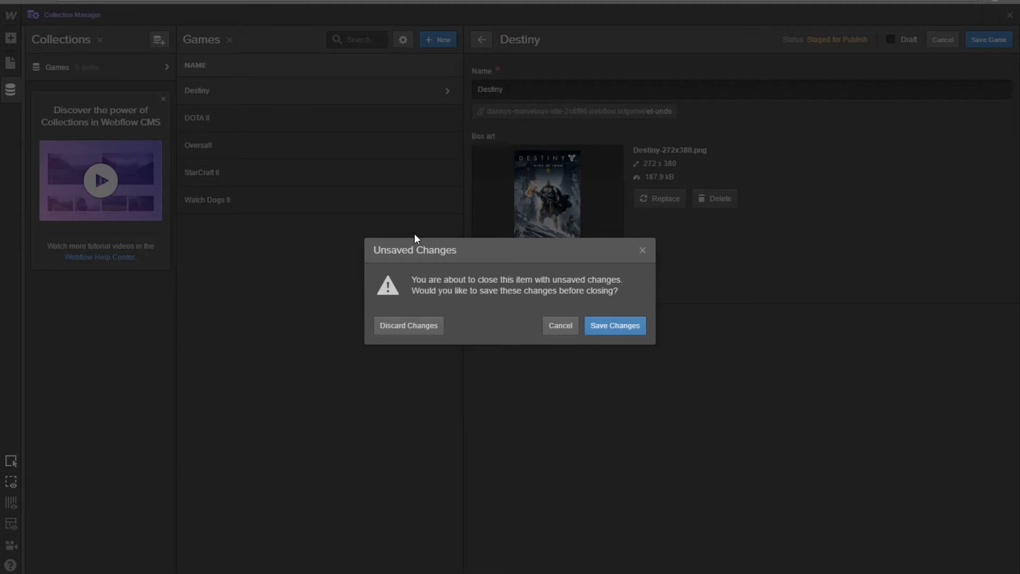
click(625, 333)
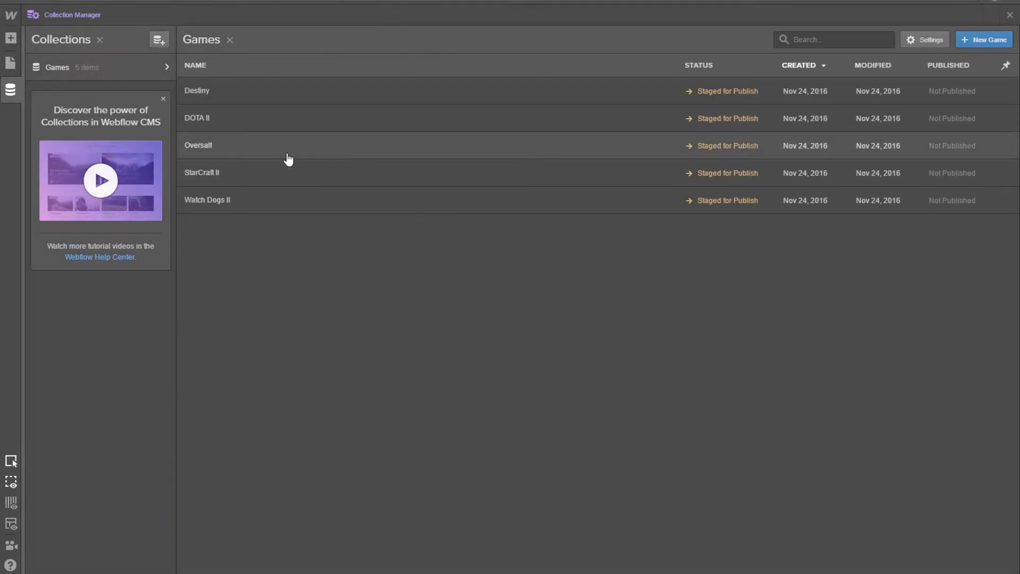
Step: Set Current Game to YES for the Watch Dogs II item, save it and close the Collection Manager
click(271, 199)
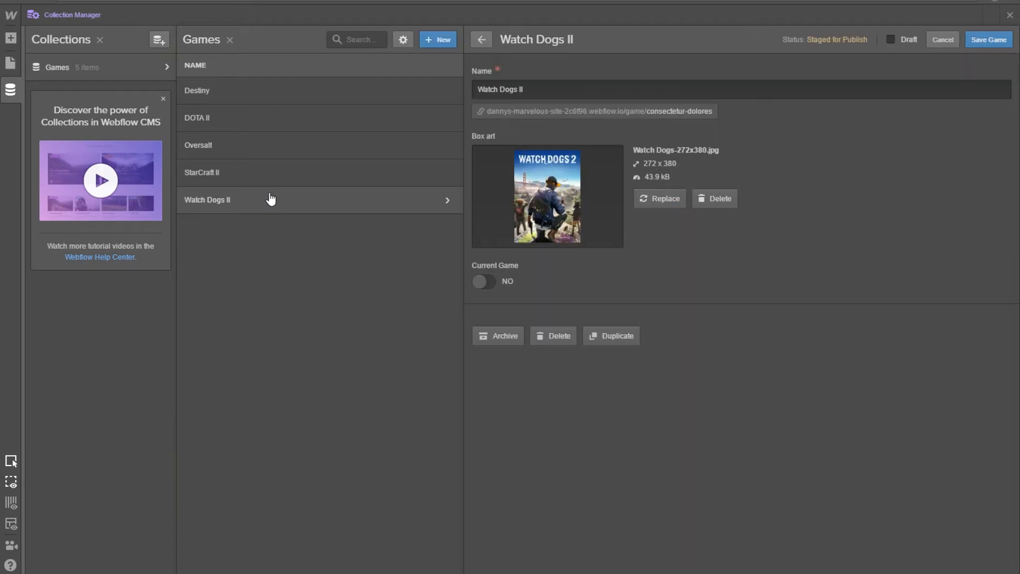
click(485, 283)
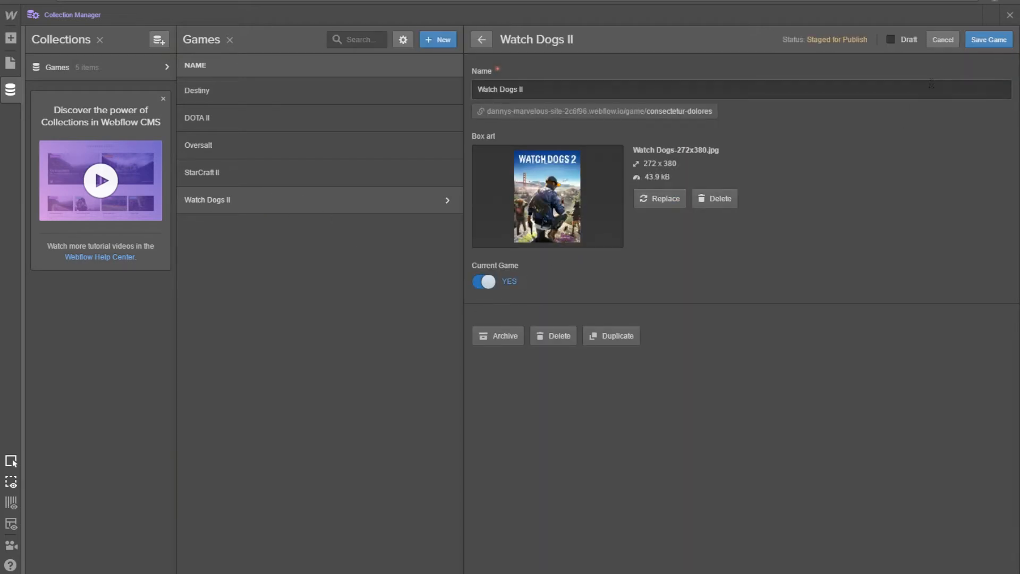
click(989, 40)
click(1010, 19)
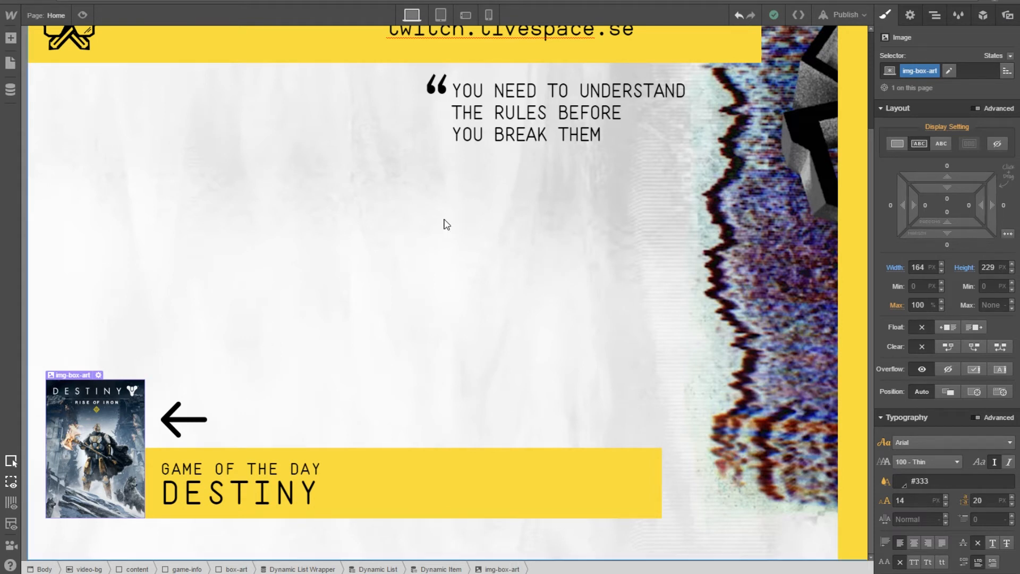
Step: Filter the box-art Dynamic List to show only games whose Current Game switch is on
click(911, 19)
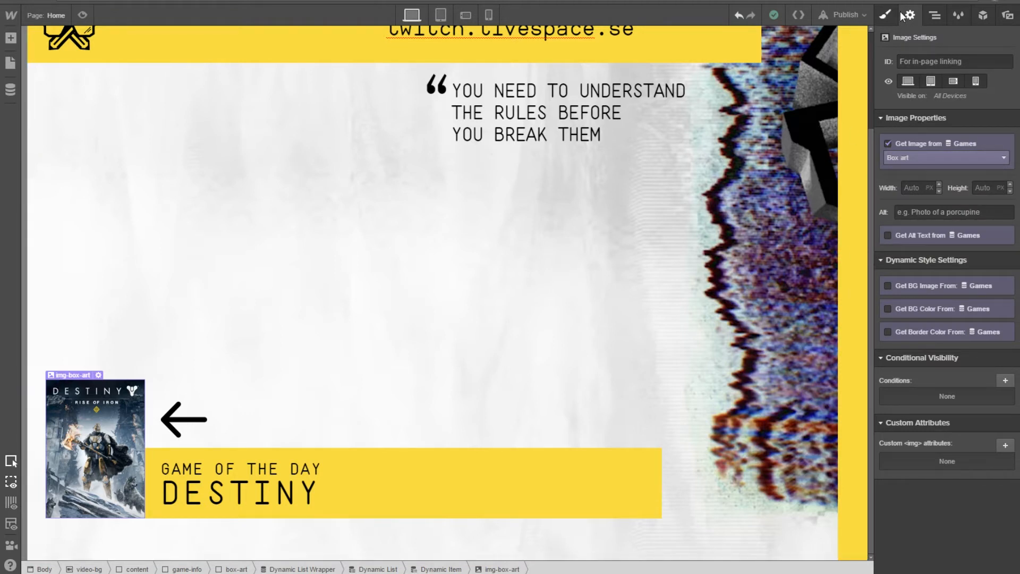
click(935, 15)
click(959, 178)
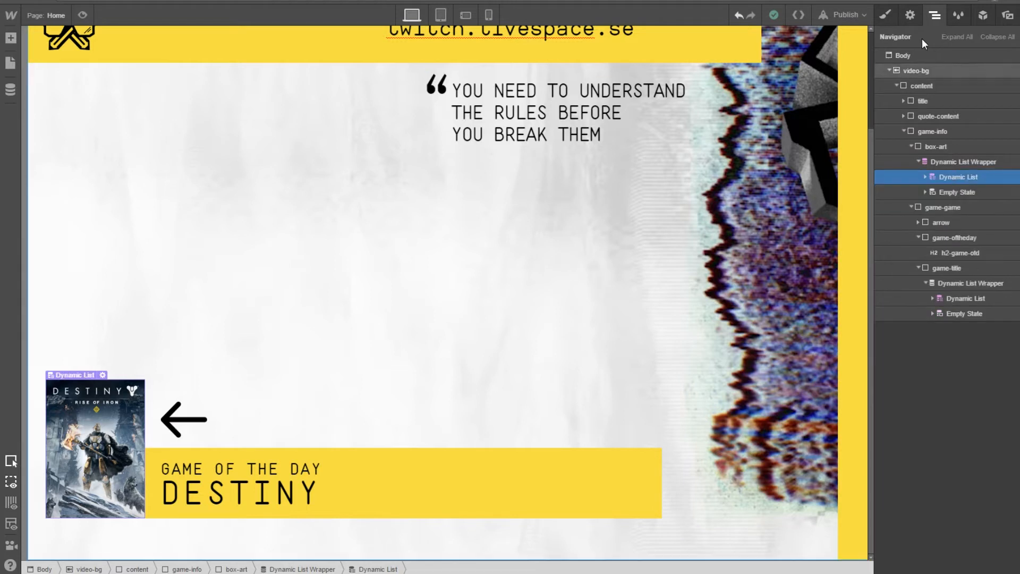
click(910, 15)
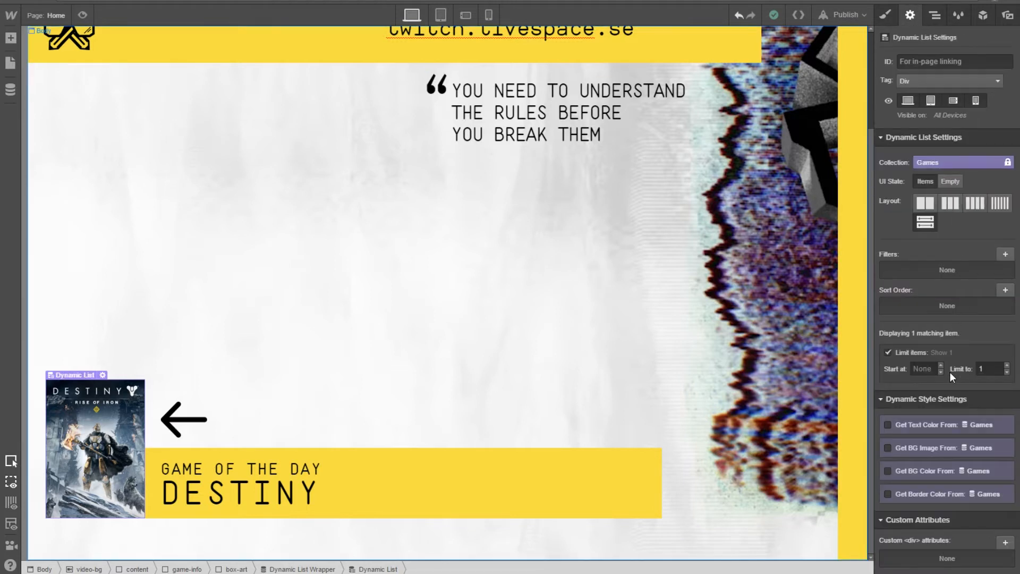
click(1005, 254)
click(939, 244)
click(1006, 254)
click(925, 299)
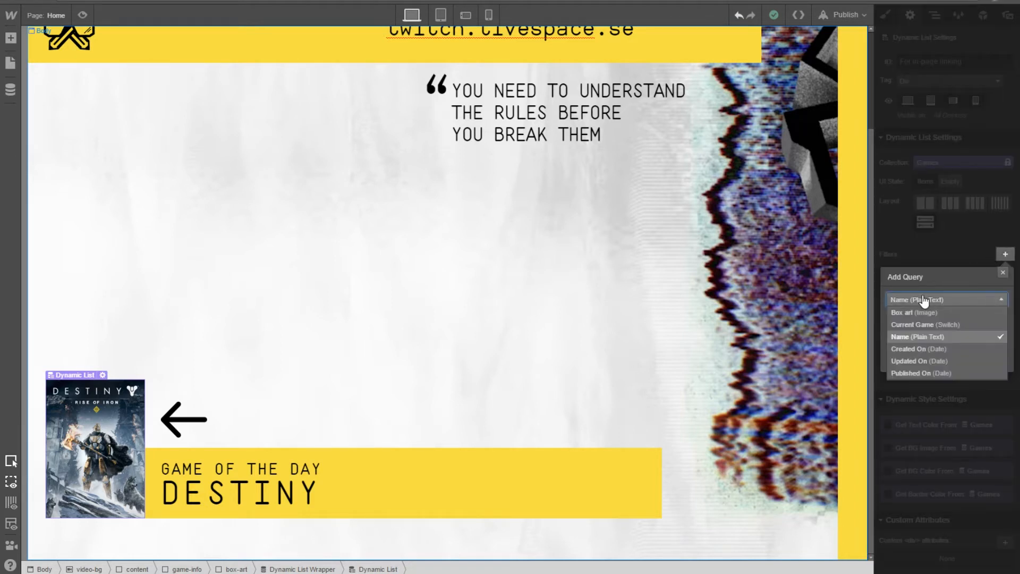
click(926, 325)
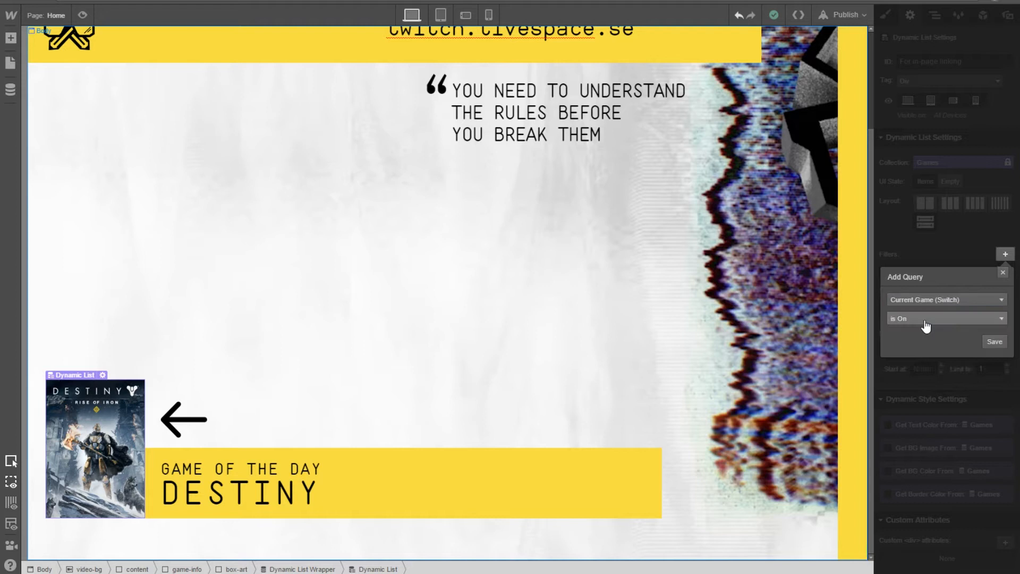
click(994, 342)
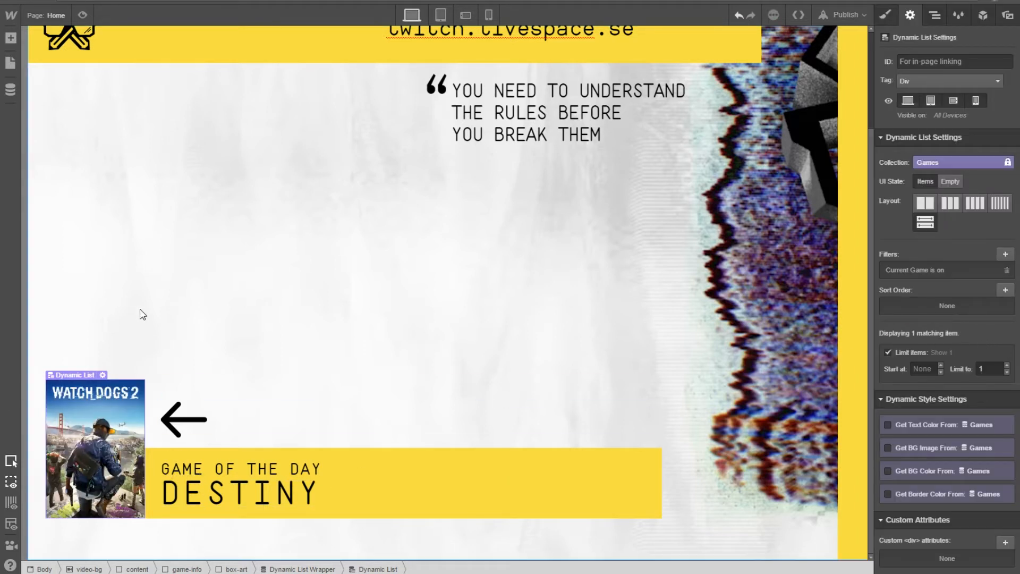
Step: Filter the game-title Dynamic List to show only games whose Current Game switch is on
click(231, 491)
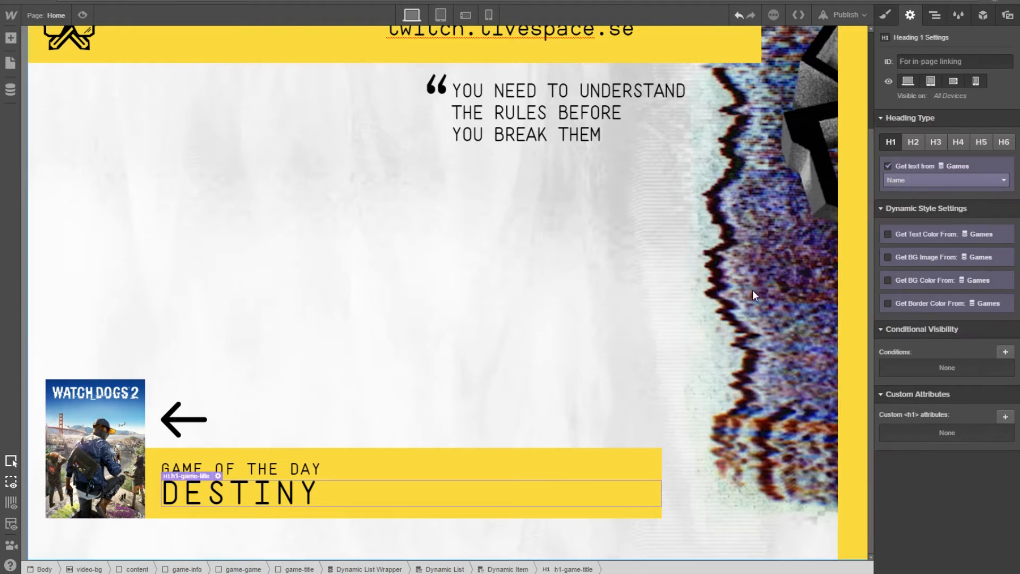
click(886, 16)
click(935, 14)
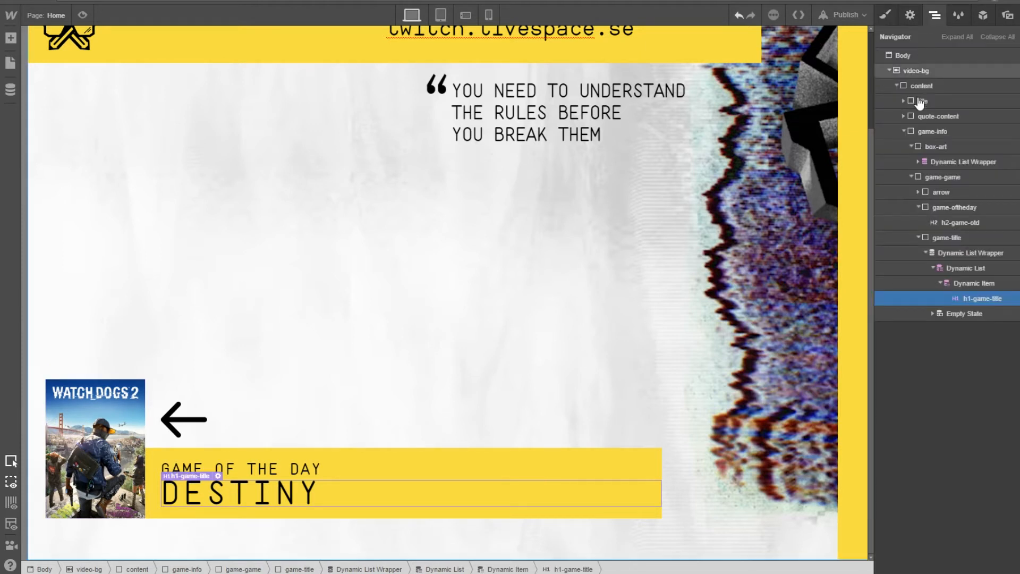
click(959, 286)
click(910, 15)
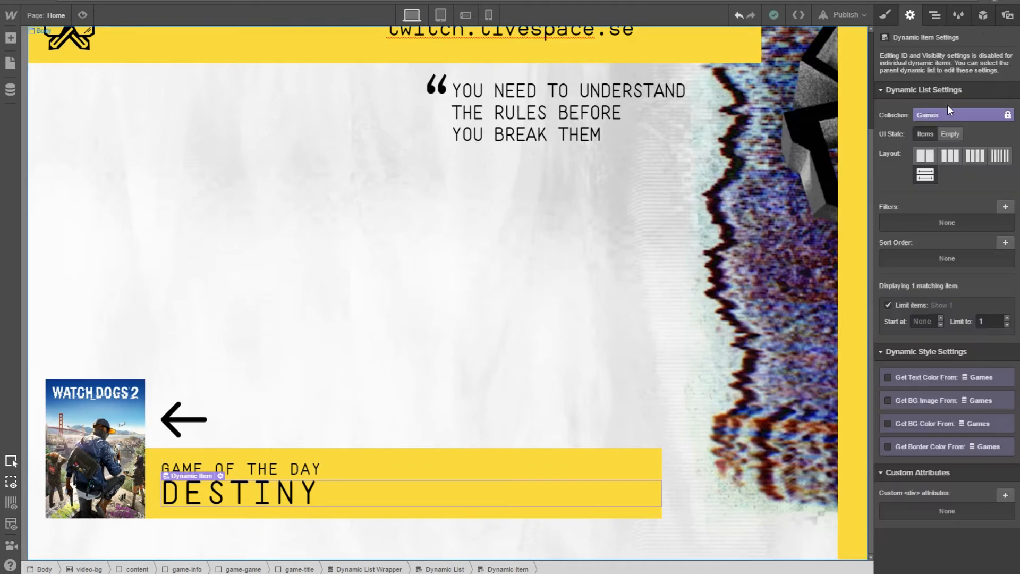
click(1005, 207)
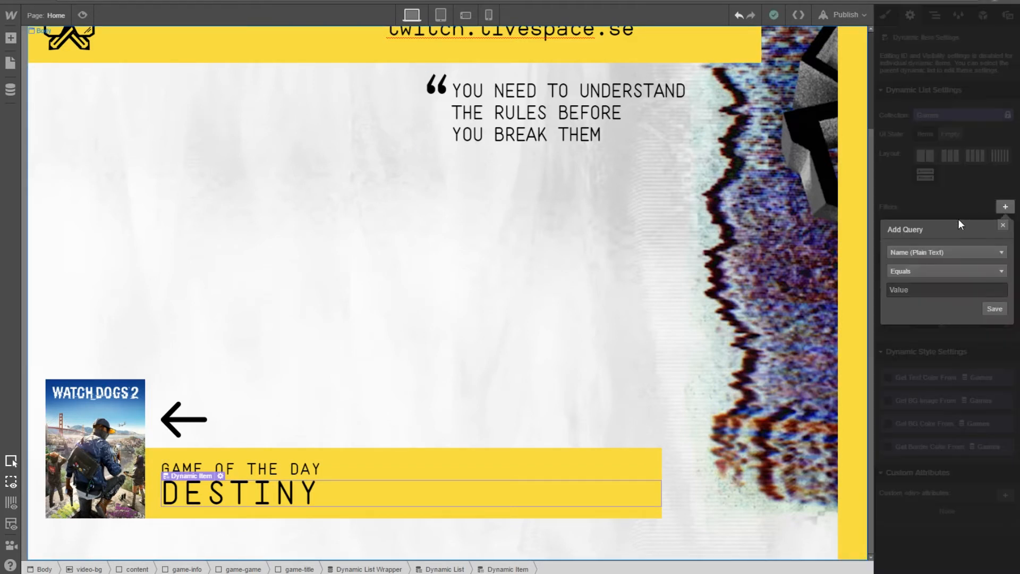
click(933, 254)
click(934, 277)
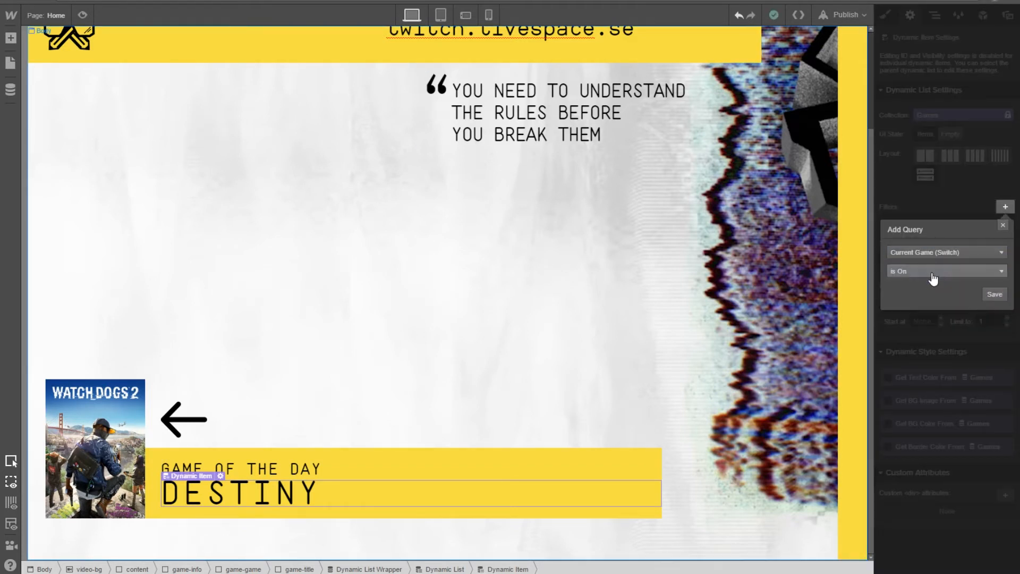
click(994, 296)
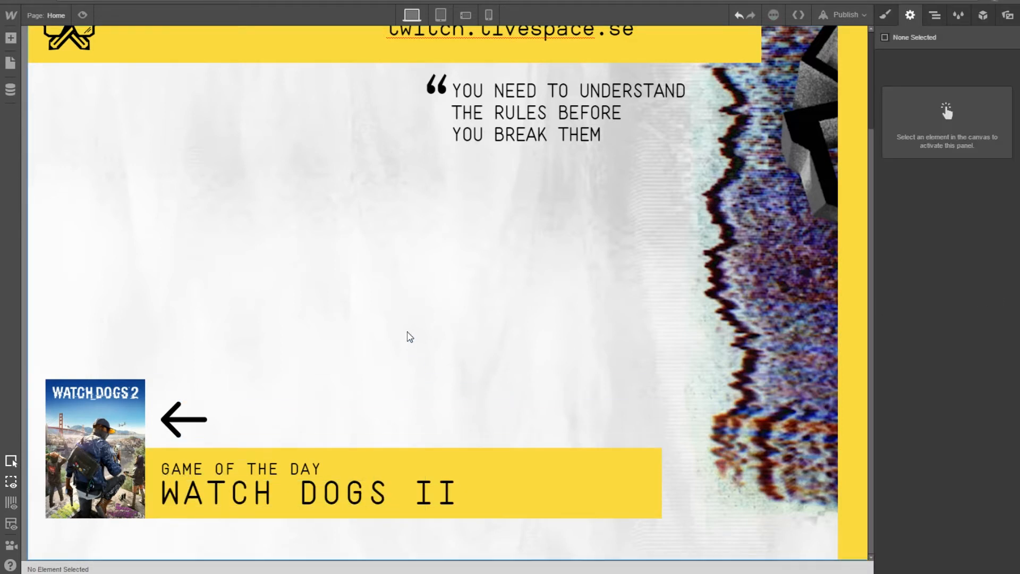
Step: Publish the site to its webflow.io domain and open the live page to check the game of the day
scroll(515, 185, up, 2)
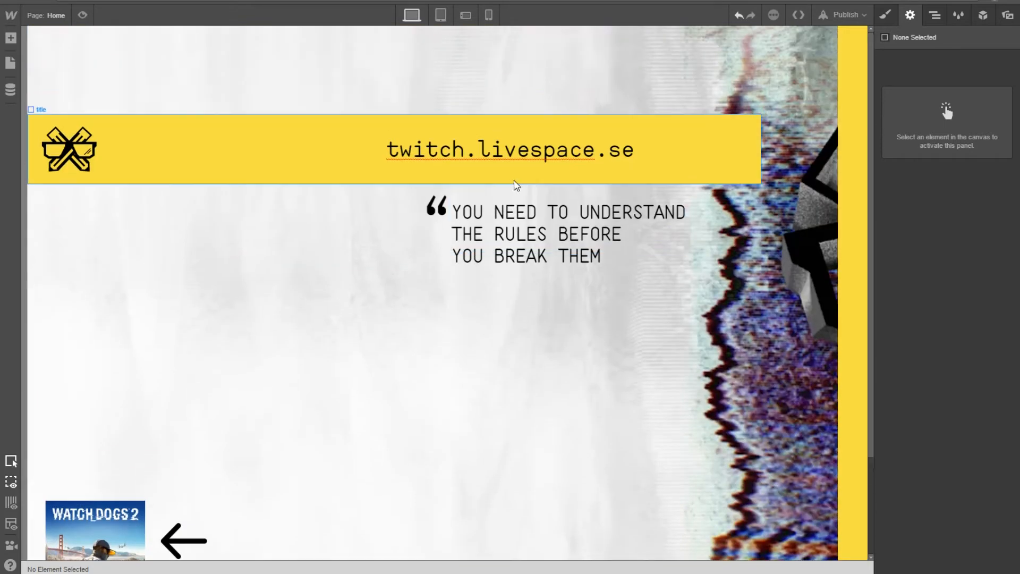
scroll(478, 184, down, 1)
scroll(440, 184, down, 1)
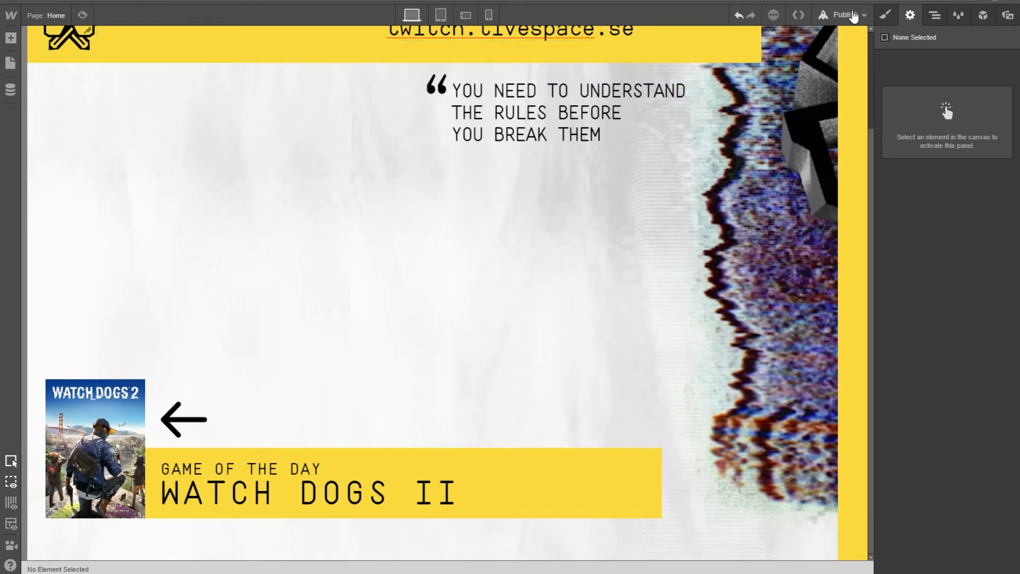
click(847, 15)
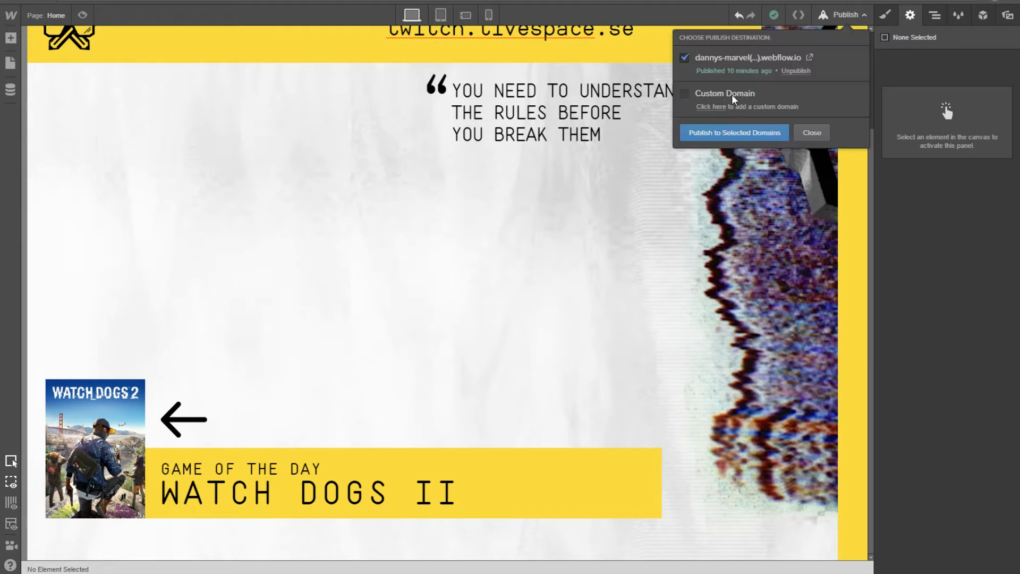
click(784, 137)
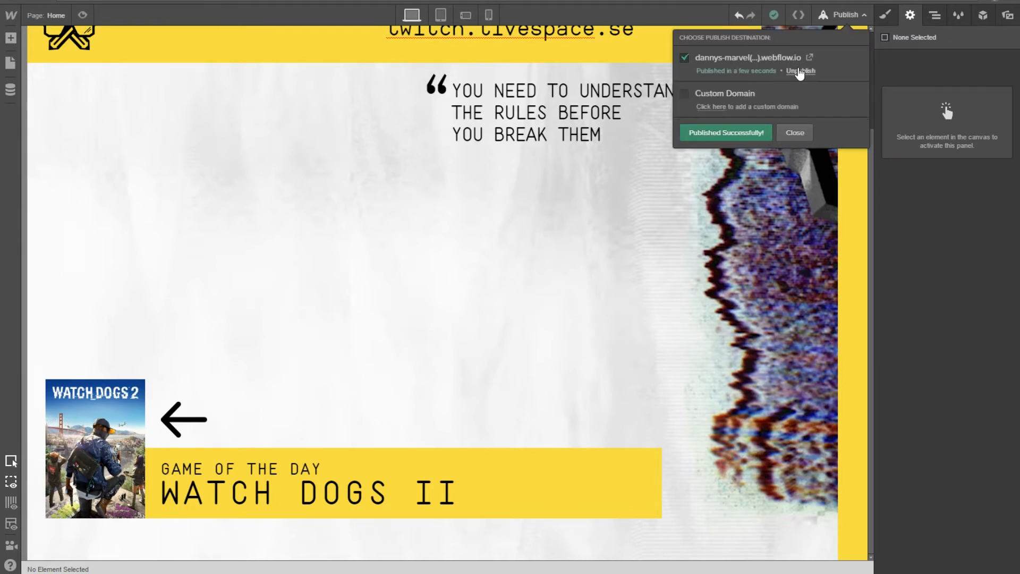
click(806, 59)
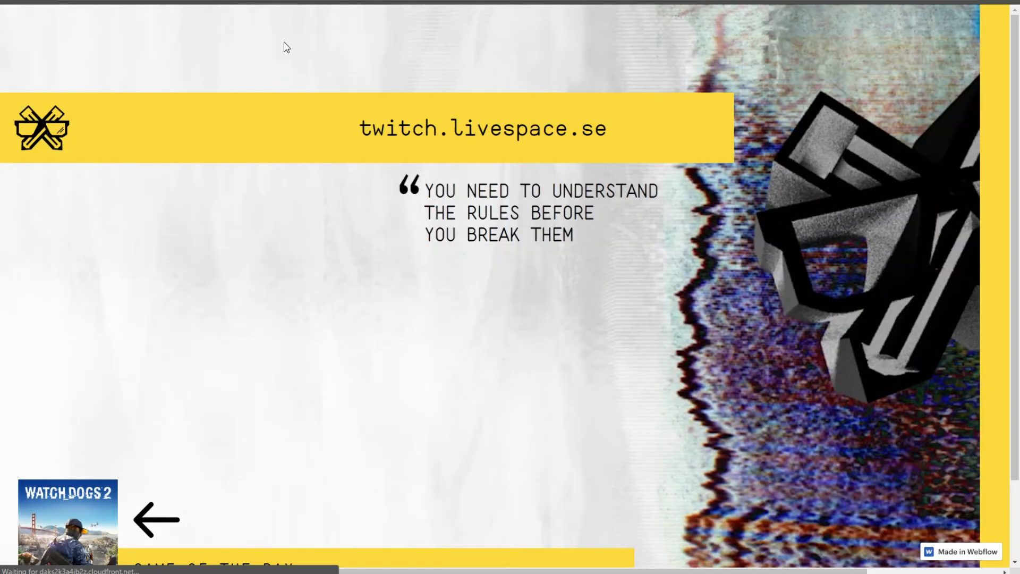
scroll(292, 247, down, 2)
scroll(313, 300, up, 2)
scroll(313, 301, down, 2)
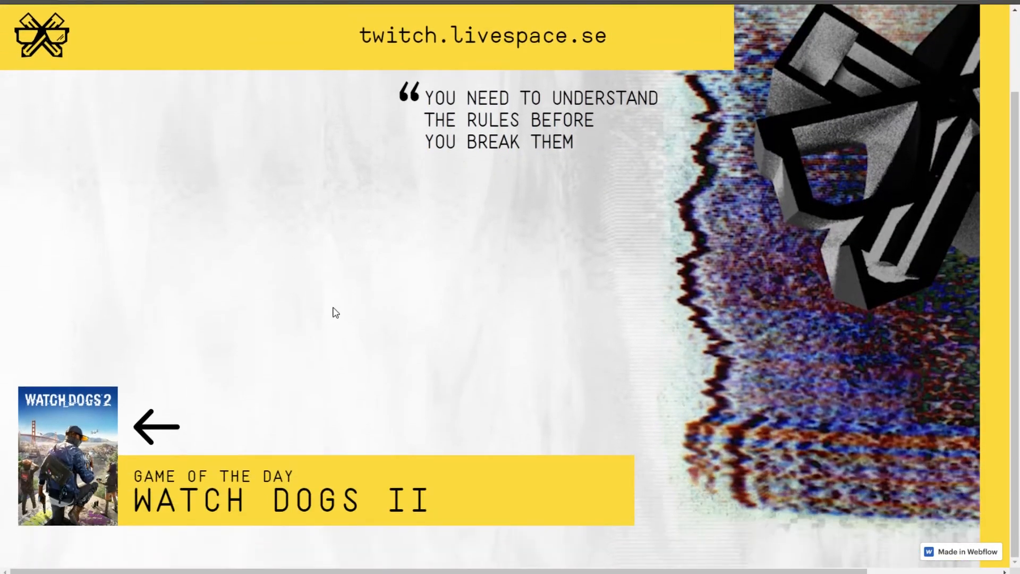
Step: Set Current Game to NO for the Watch Dogs II item in the Games collection and save its changes
click(144, 1)
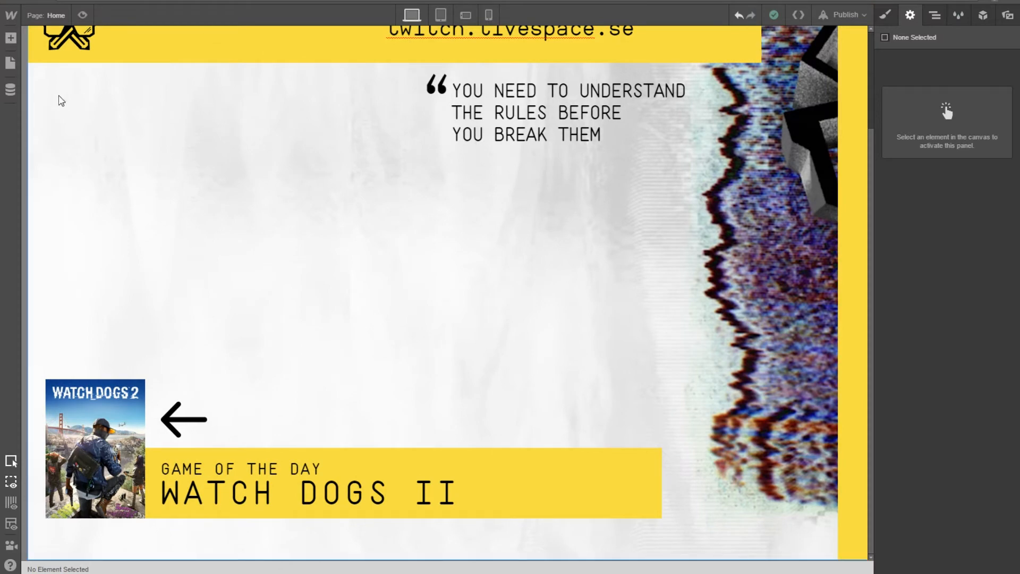
click(10, 90)
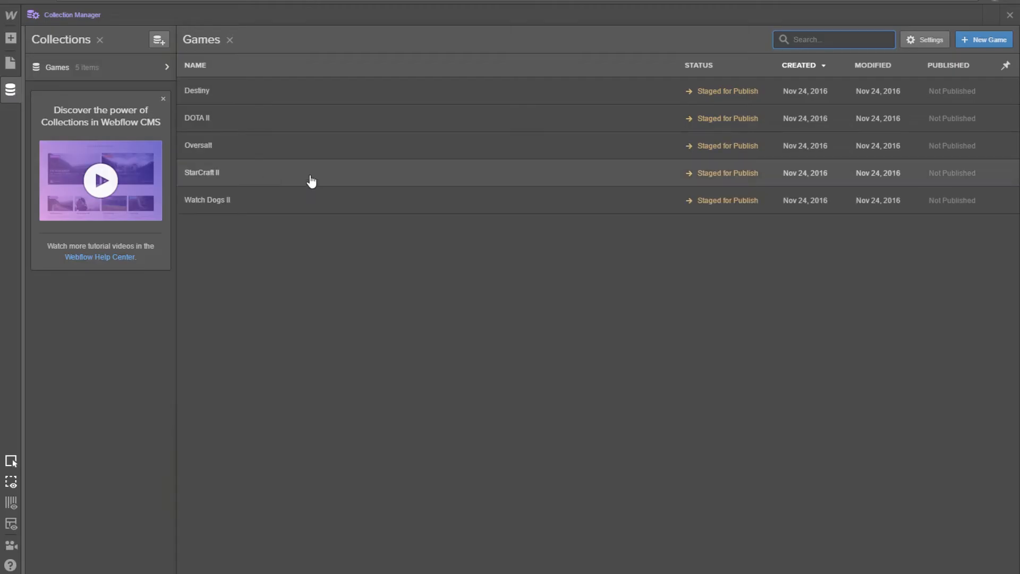
click(287, 150)
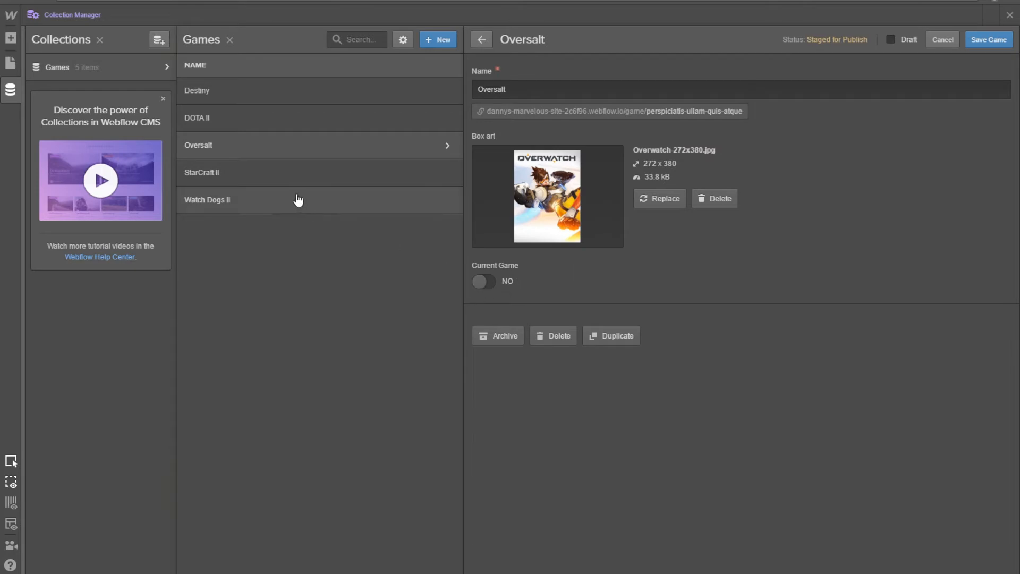
click(255, 201)
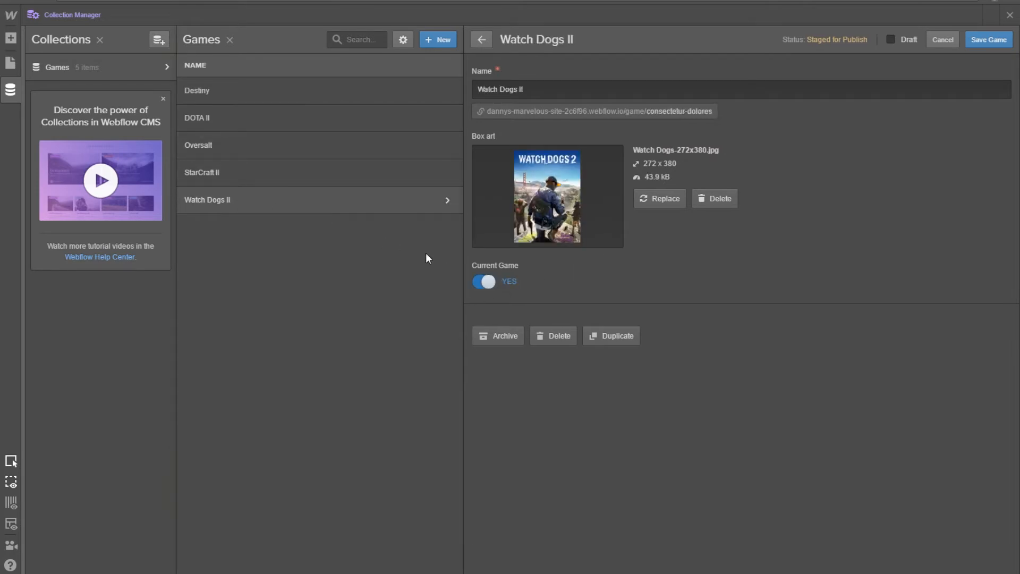
click(498, 289)
click(229, 148)
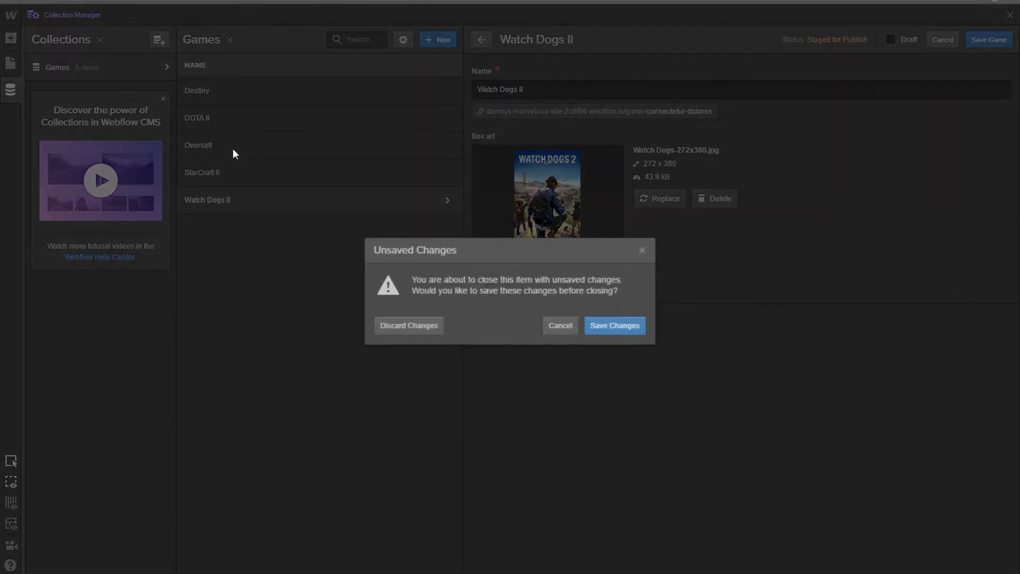
click(556, 332)
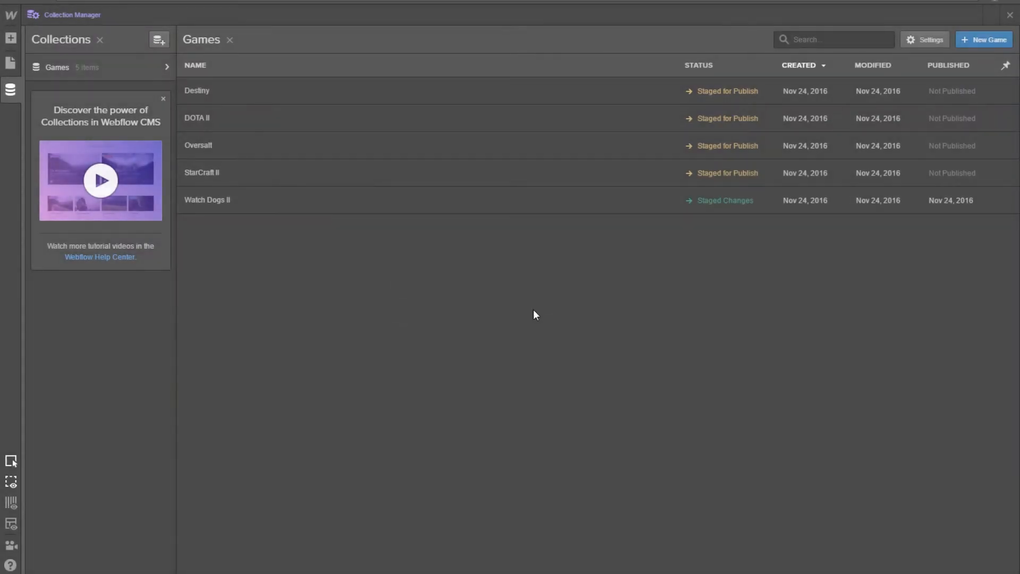
Step: Set Current Game to YES for the Oversalt item, save it and close the Collection Manager
click(257, 199)
click(248, 148)
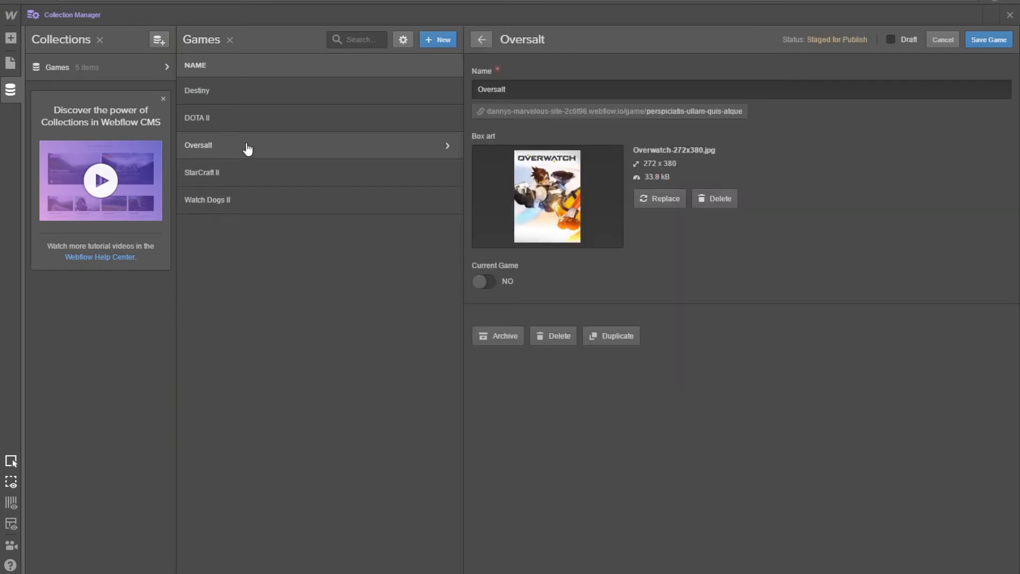
click(485, 281)
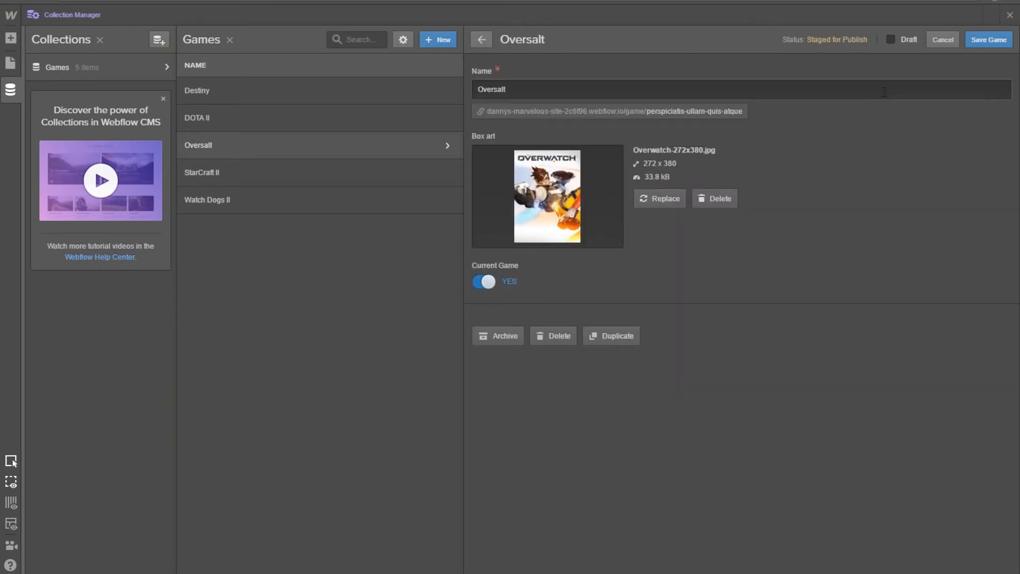
click(968, 48)
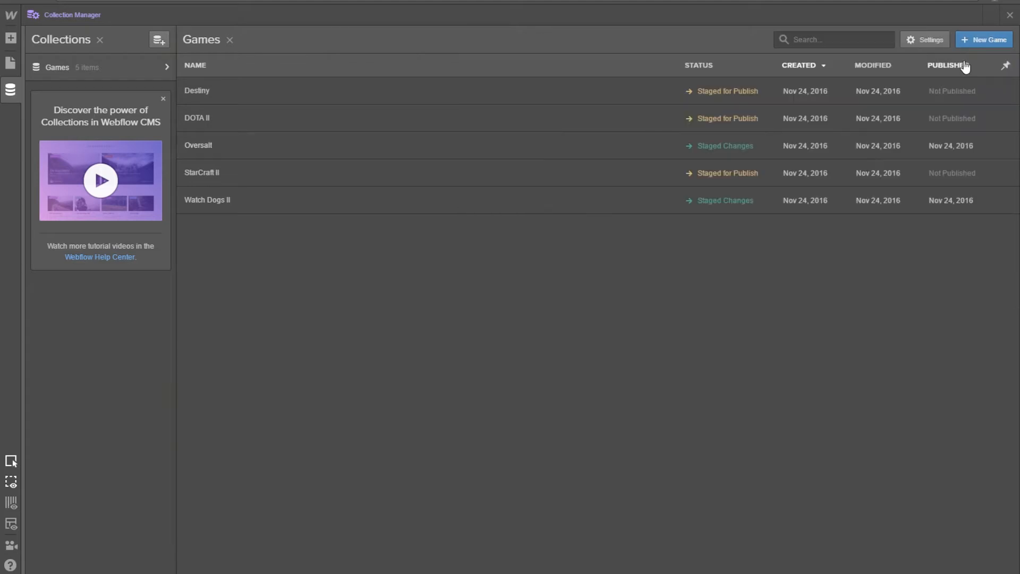
click(1009, 15)
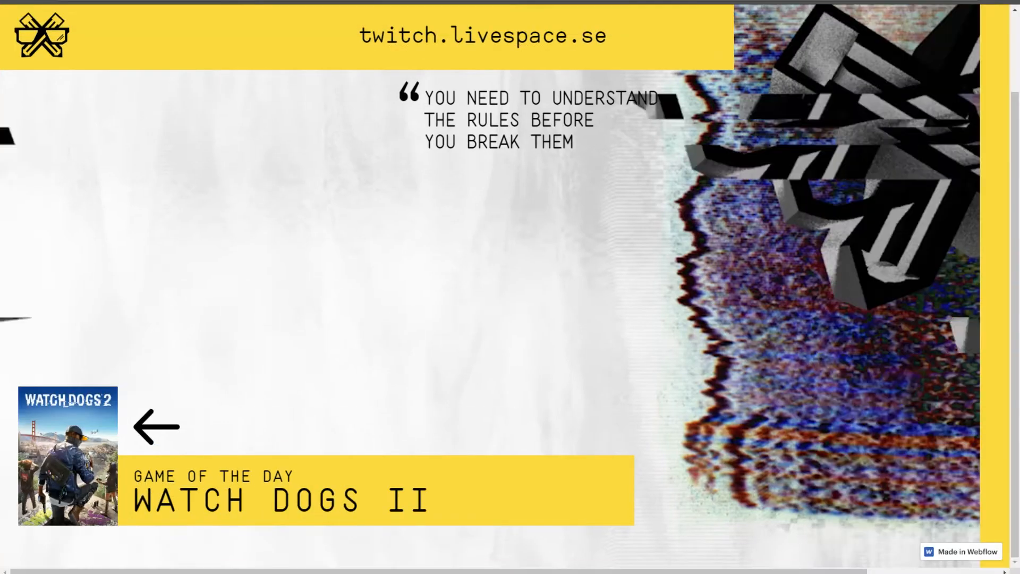
Step: Publish the site again with Oversalt as the current game and reload the live page to check it
key(F5)
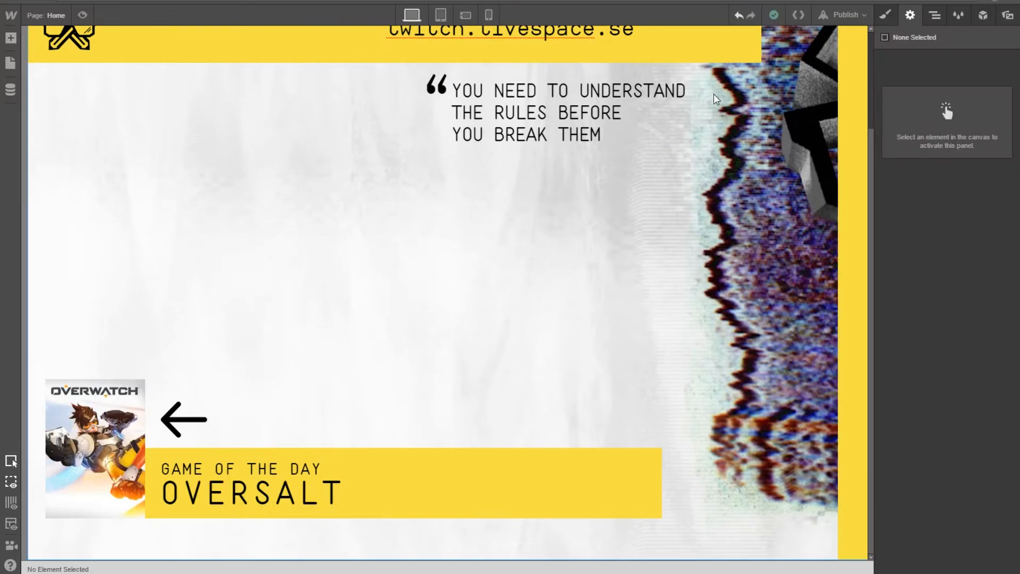
click(846, 14)
click(732, 134)
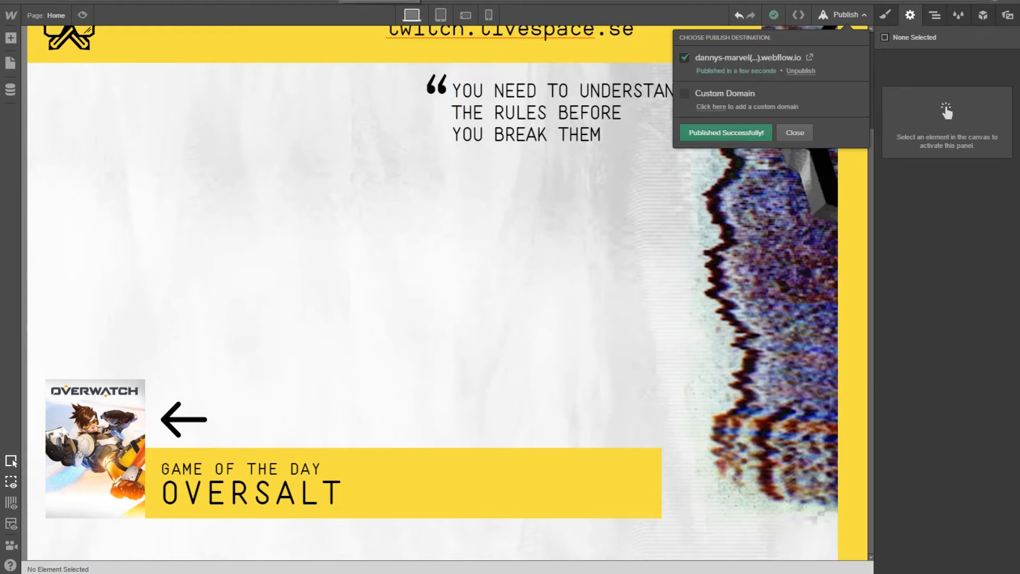
click(339, 1)
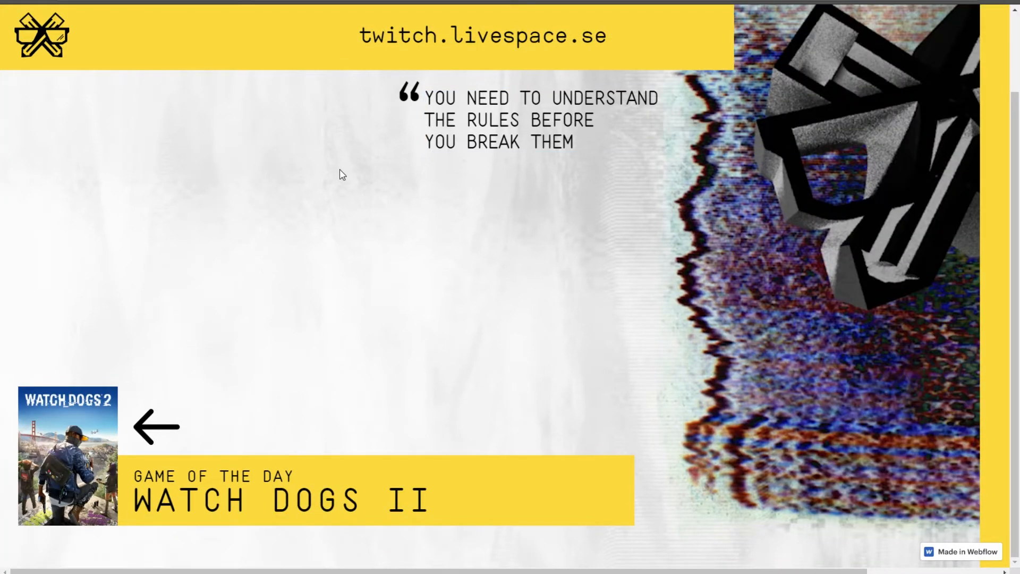
key(F5)
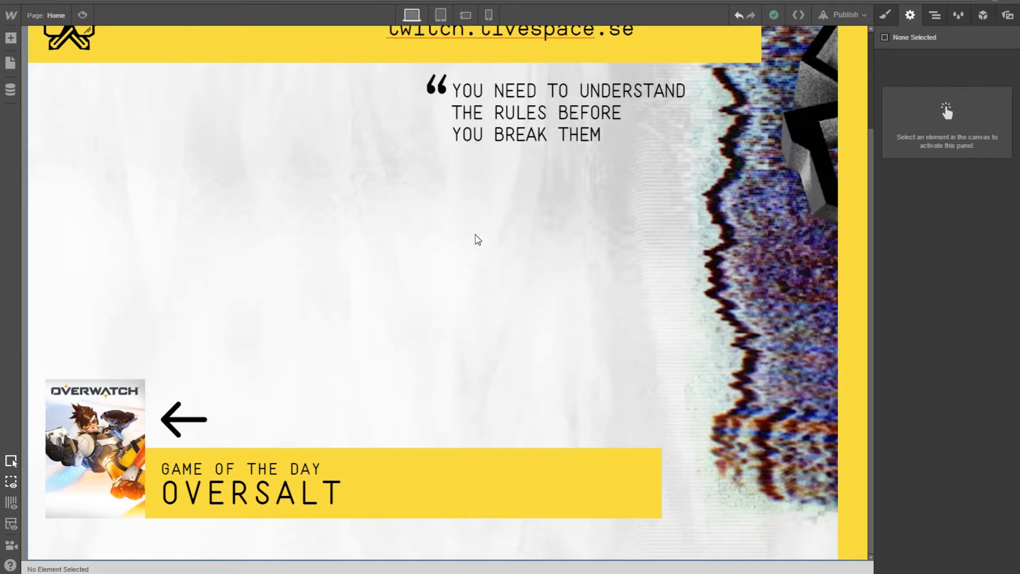
Step: Switch Current Game on for Watch Dogs II and off for Oversalt, save both items and close the Collection Manager
click(478, 240)
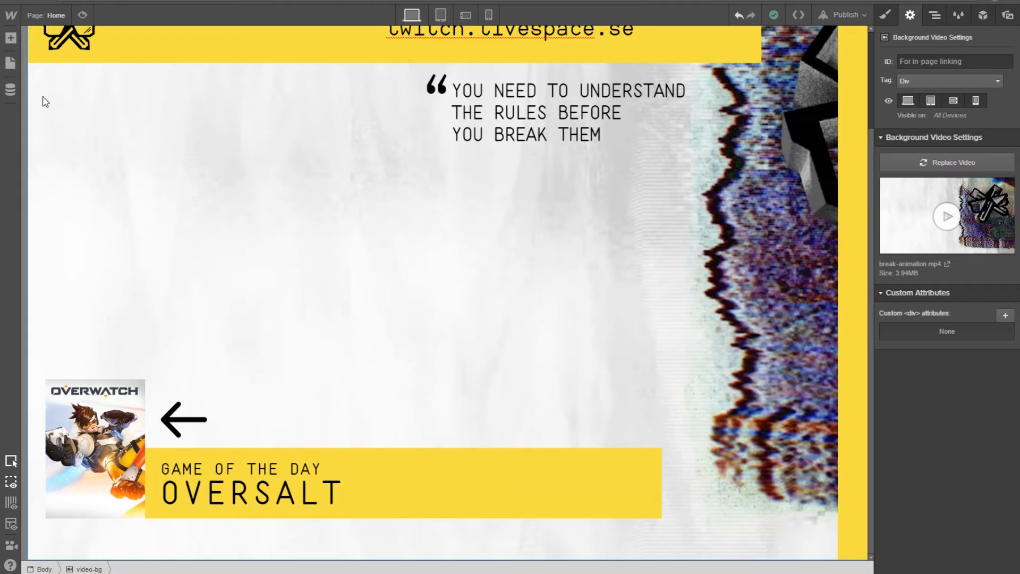
click(11, 90)
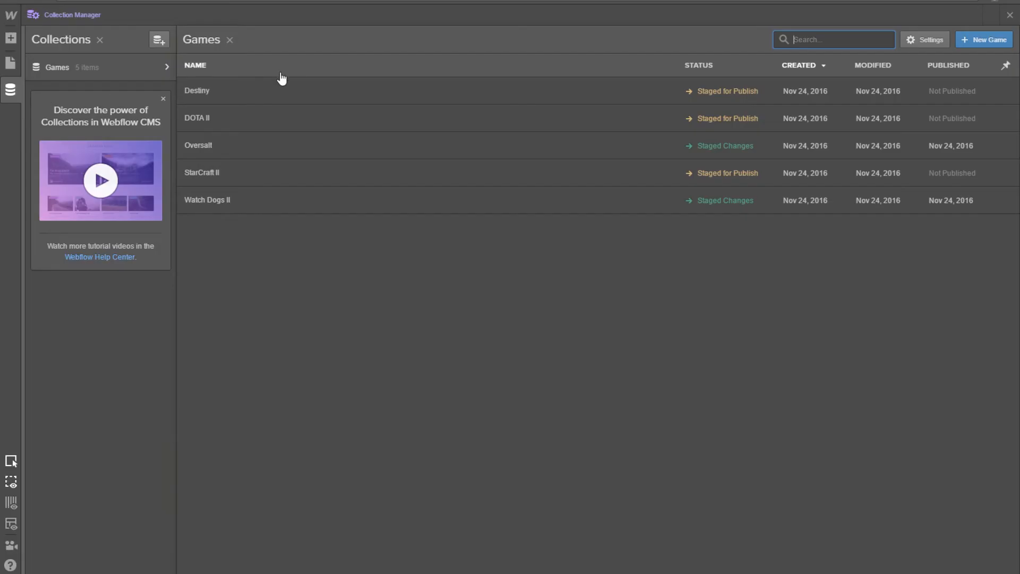
click(300, 101)
click(254, 212)
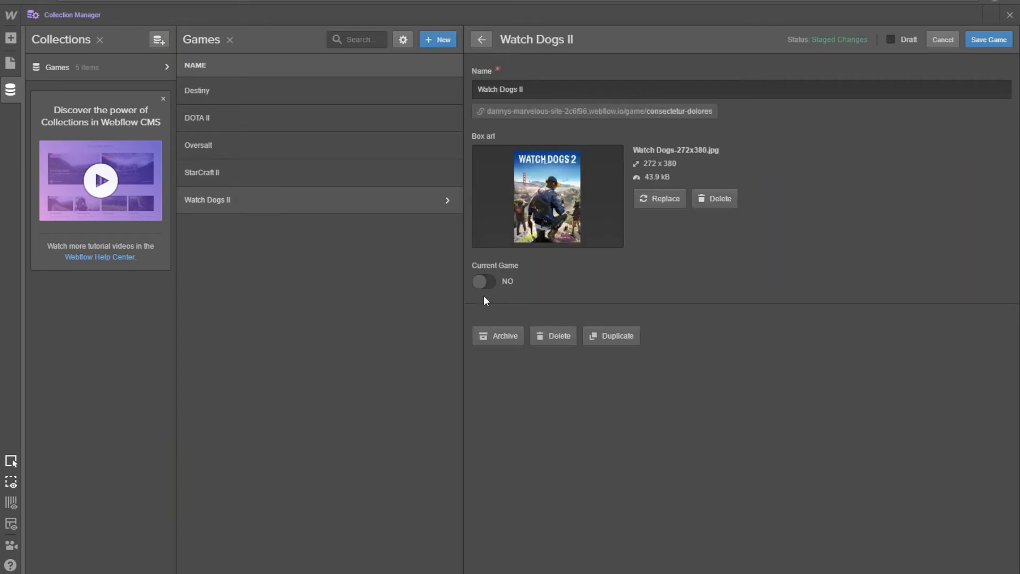
click(488, 278)
click(273, 154)
click(482, 284)
click(982, 39)
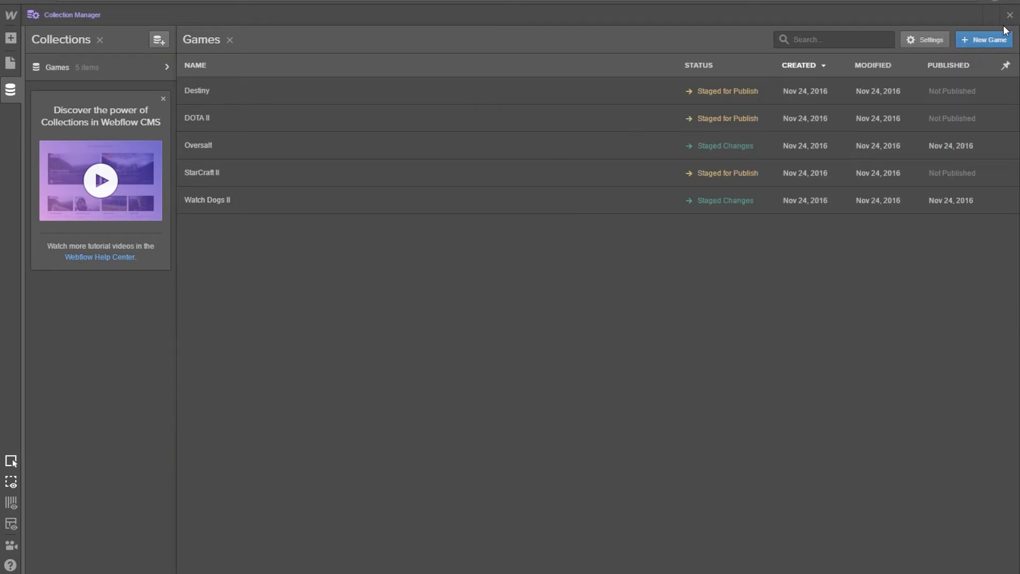
click(1009, 16)
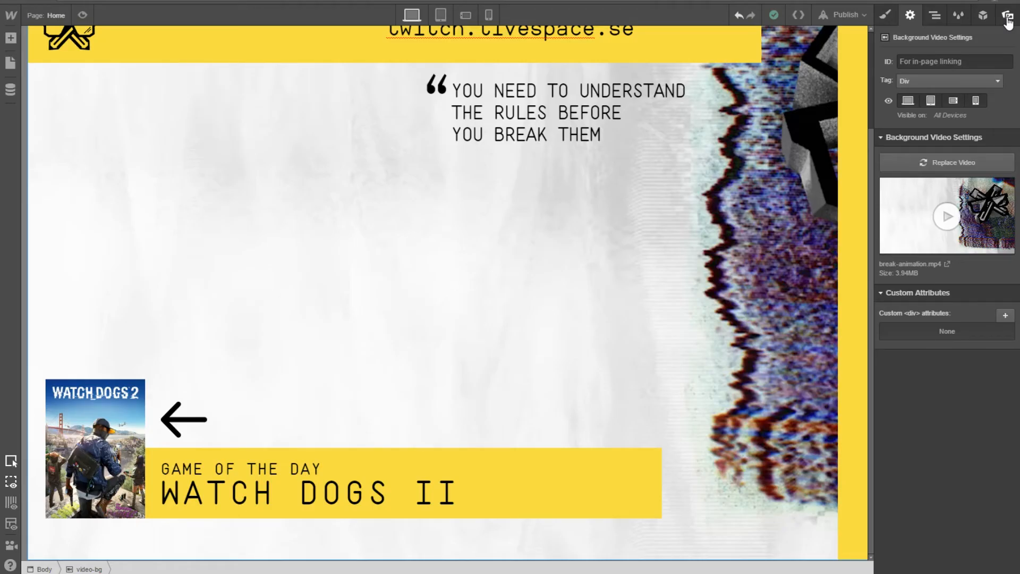
scroll(467, 315, up, 2)
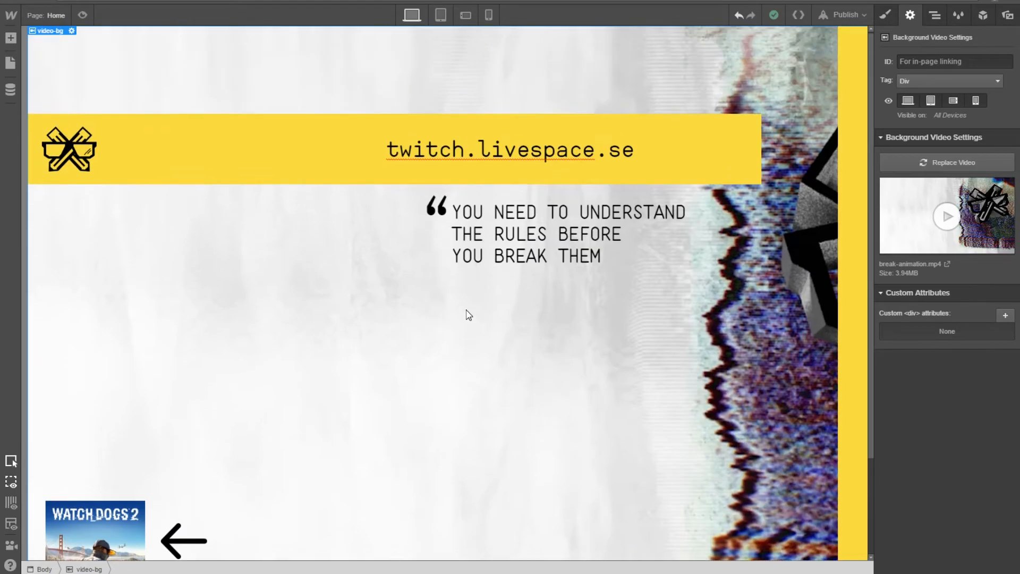
scroll(469, 306, down, 2)
scroll(473, 287, up, 2)
scroll(462, 271, down, 1)
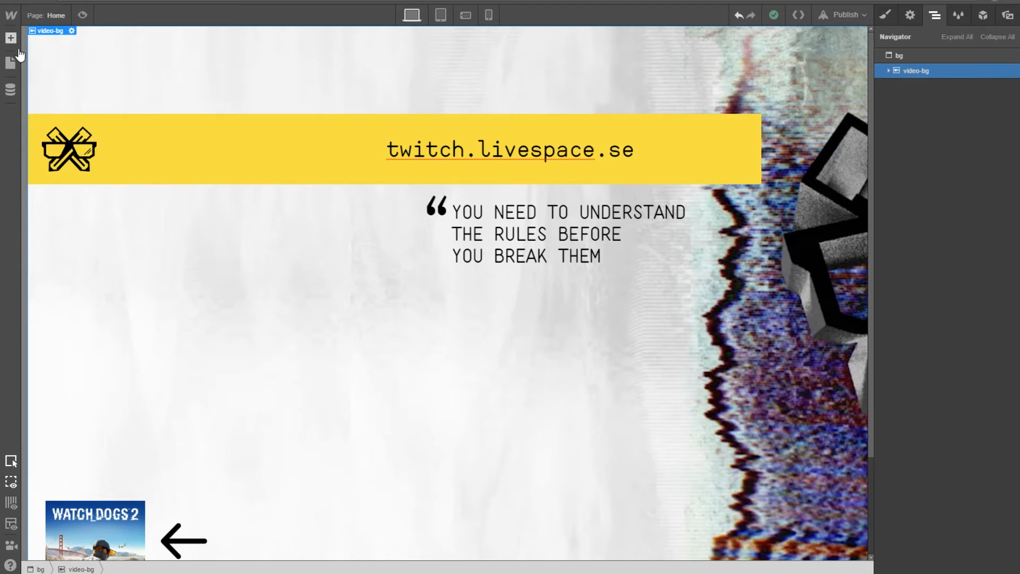
Step: Add a Div Block directly inside the bg body, above video-bg, and select bg
click(10, 38)
drag(58, 167, 974, 59)
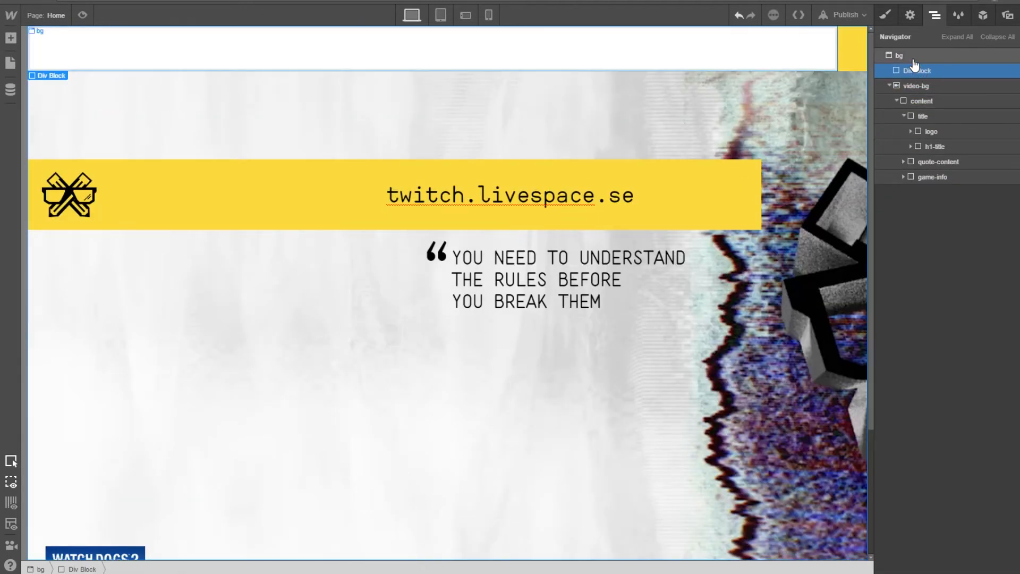
click(914, 63)
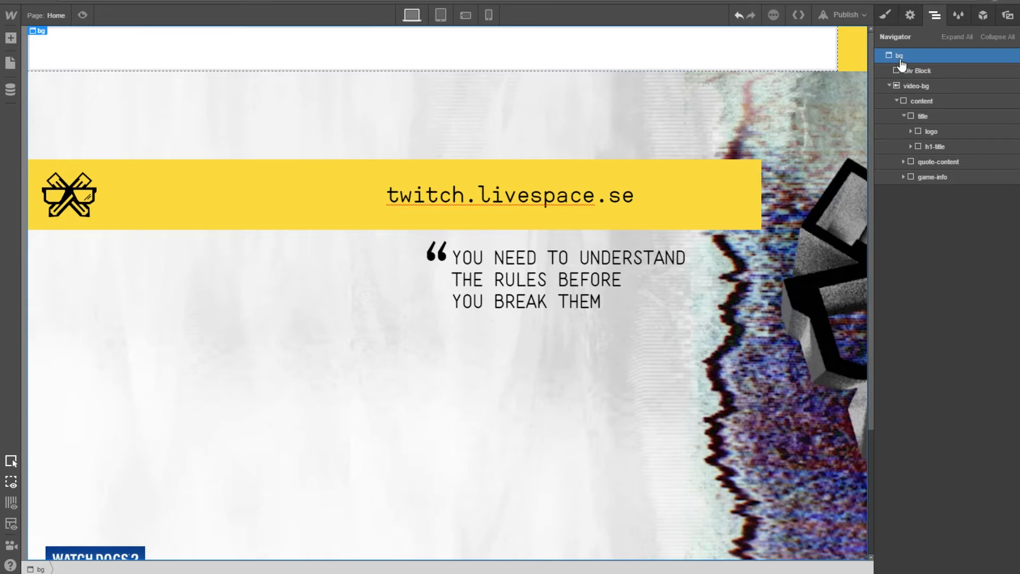
Step: Set the bg body's overflow to hidden so content beyond its edge is clipped
click(892, 23)
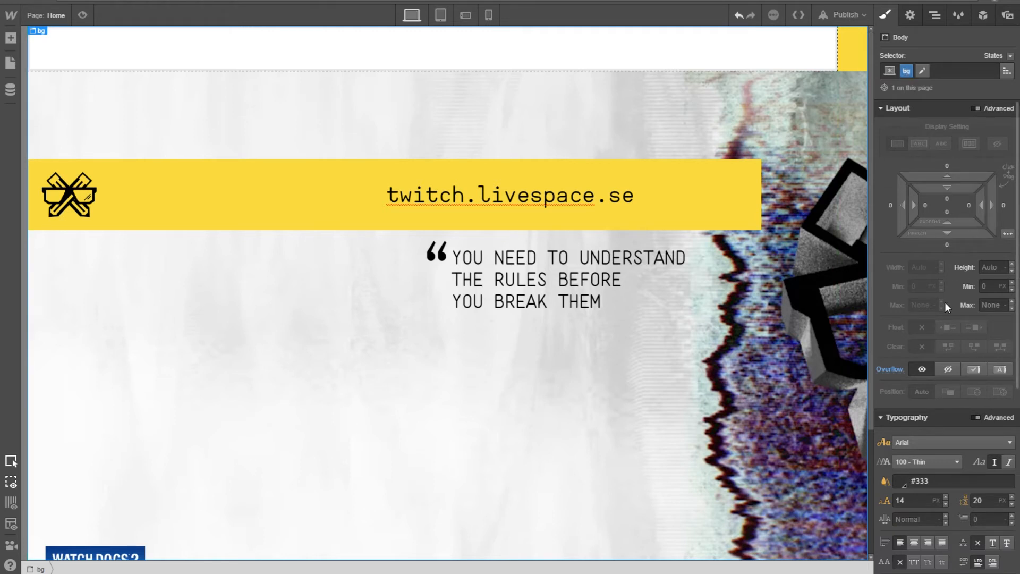
scroll(947, 301, down, 3)
scroll(952, 337, down, 1)
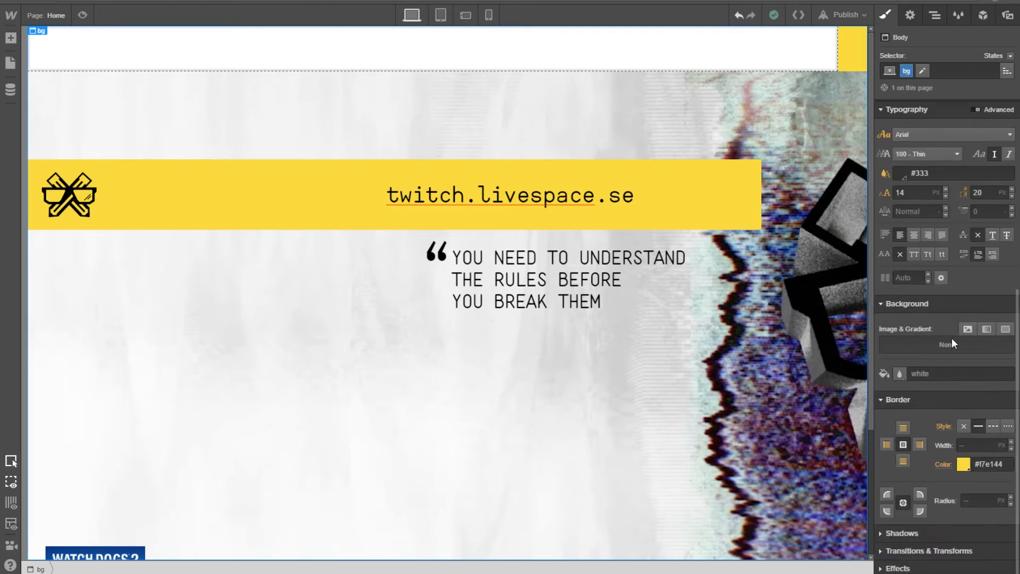
scroll(953, 337, up, 2)
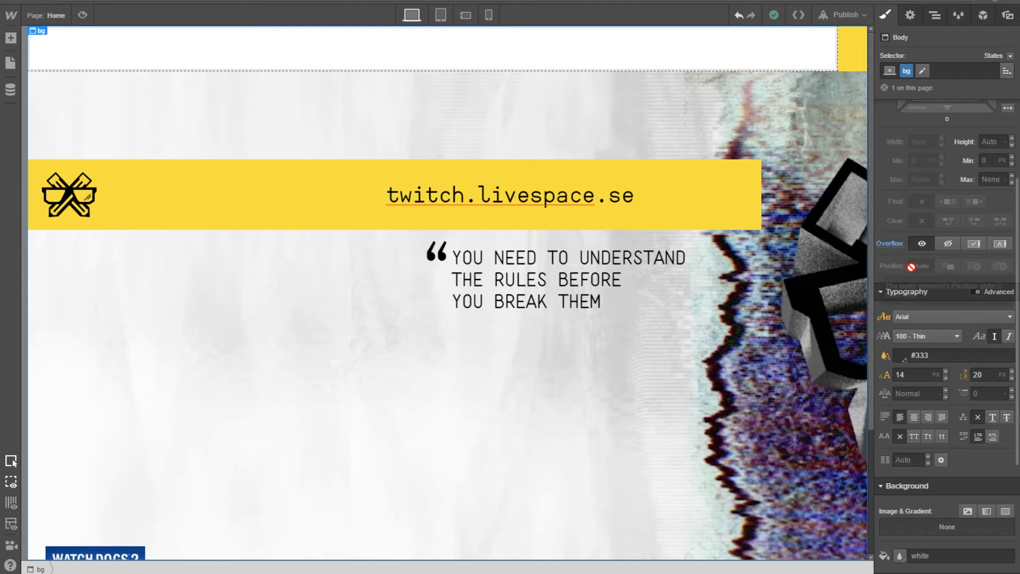
click(946, 244)
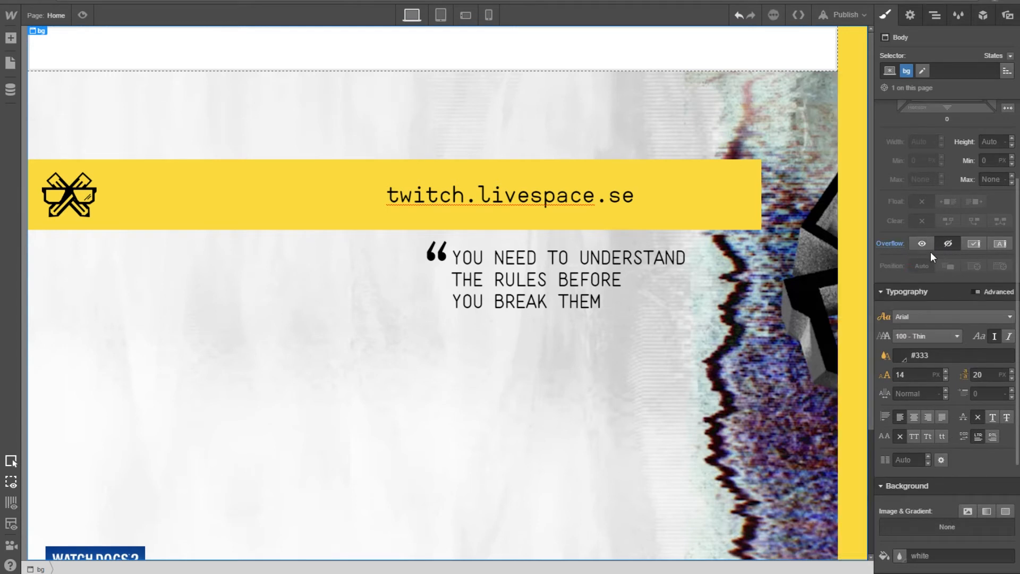
scroll(927, 240, up, 3)
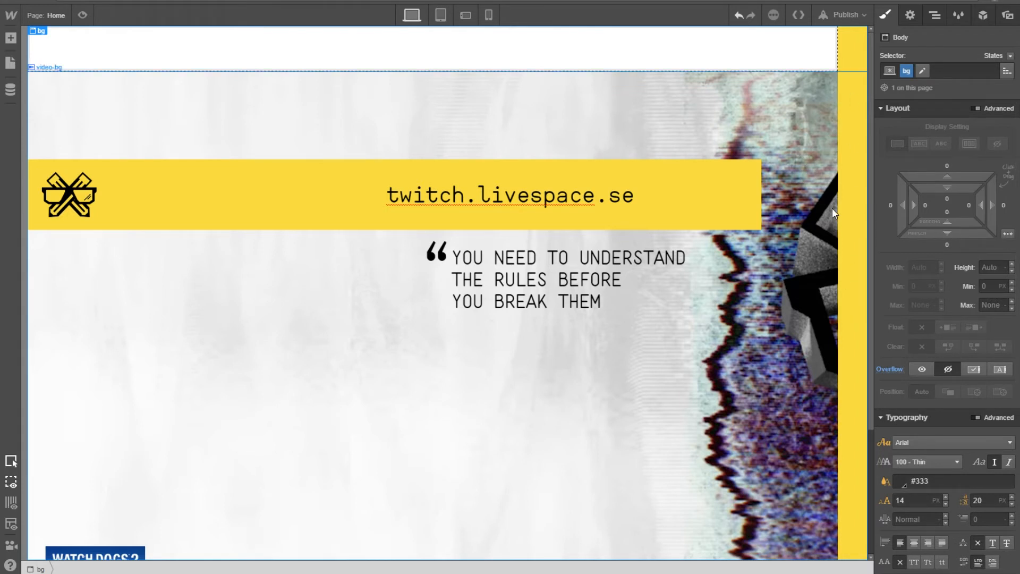
Step: Select the new Div Block above video-bg and create the class loading-overlay for it
click(912, 20)
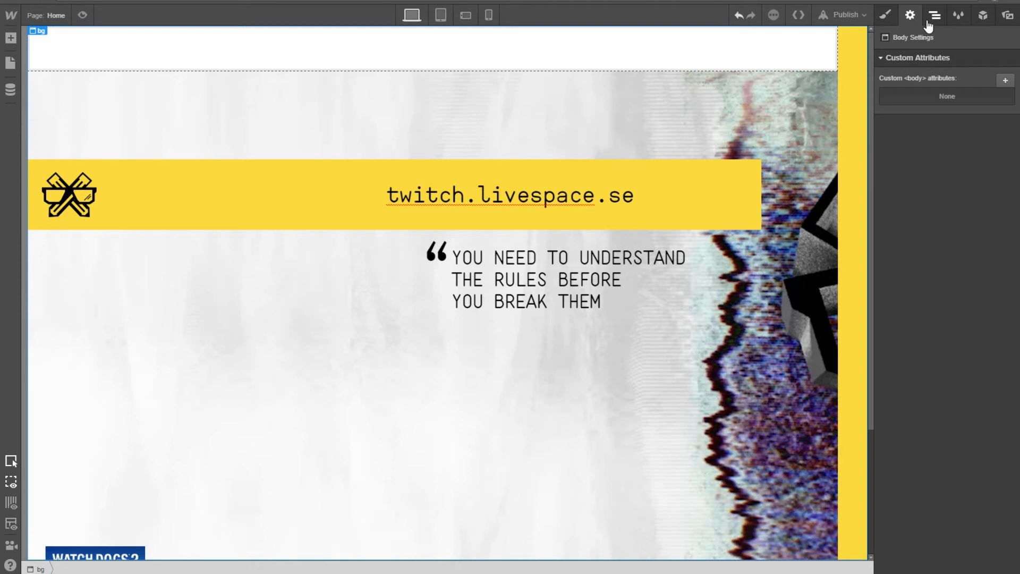
click(929, 23)
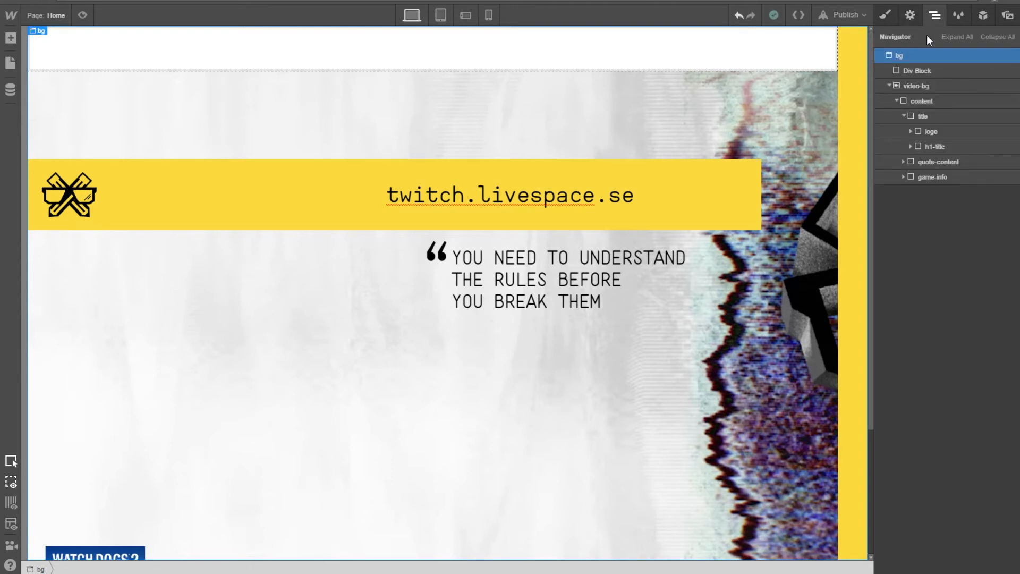
click(925, 72)
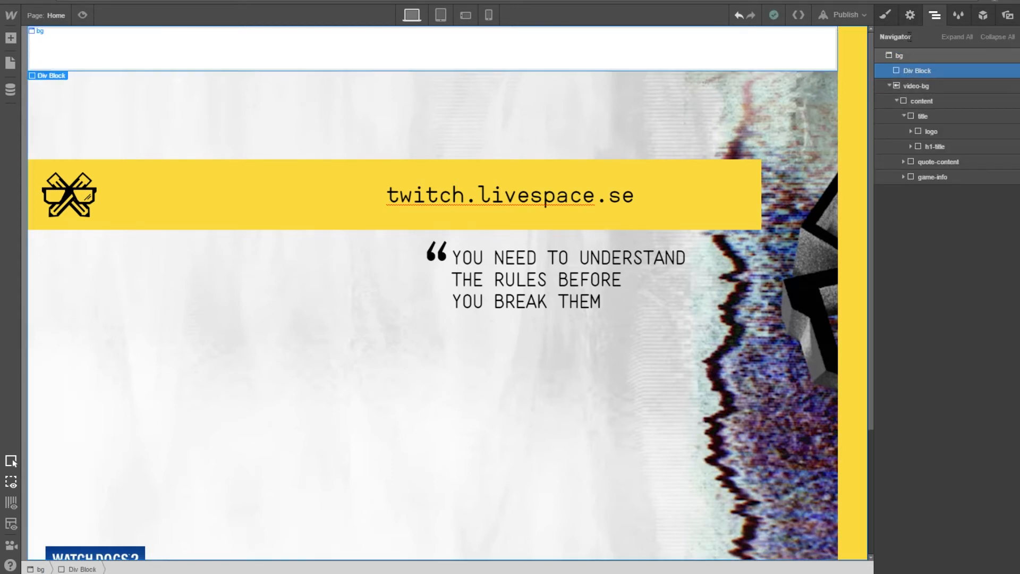
click(895, 16)
click(919, 73)
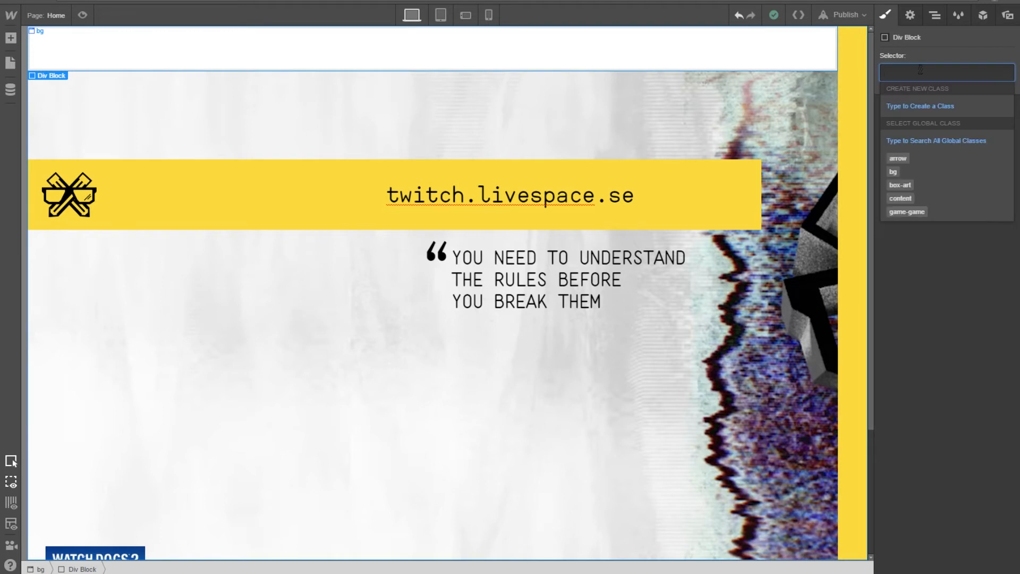
text(loading)
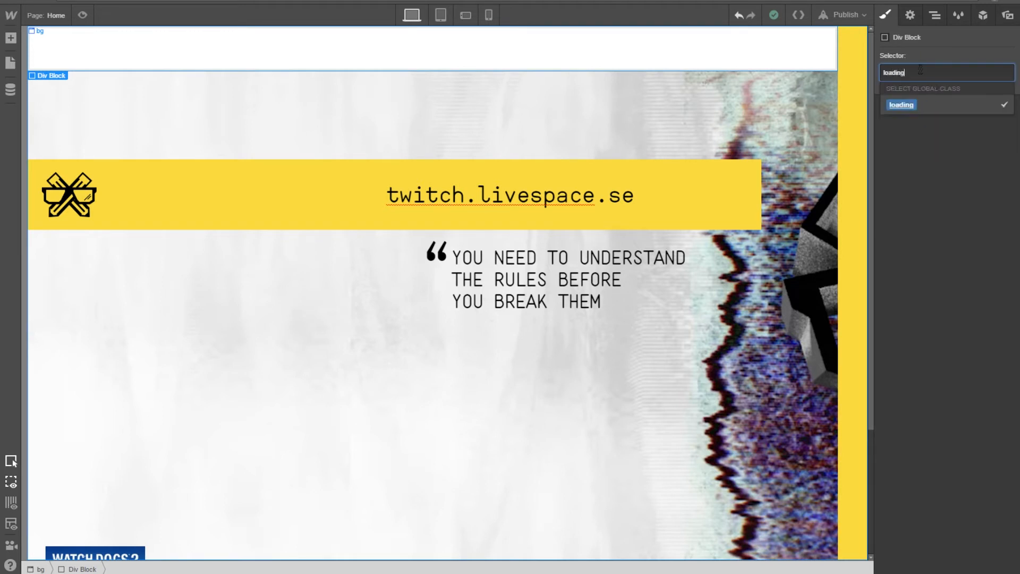
text(-overlay)
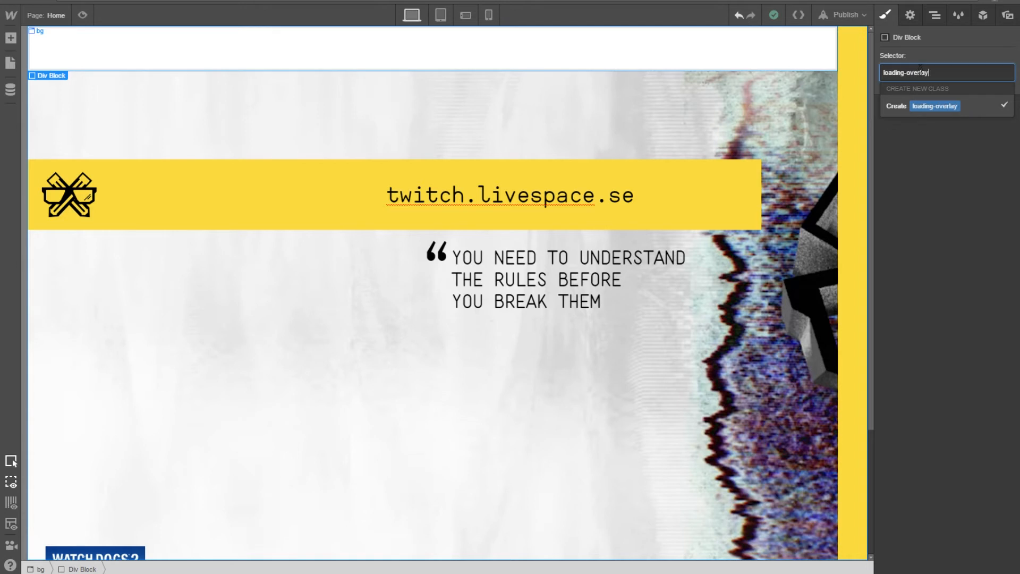
key(Return)
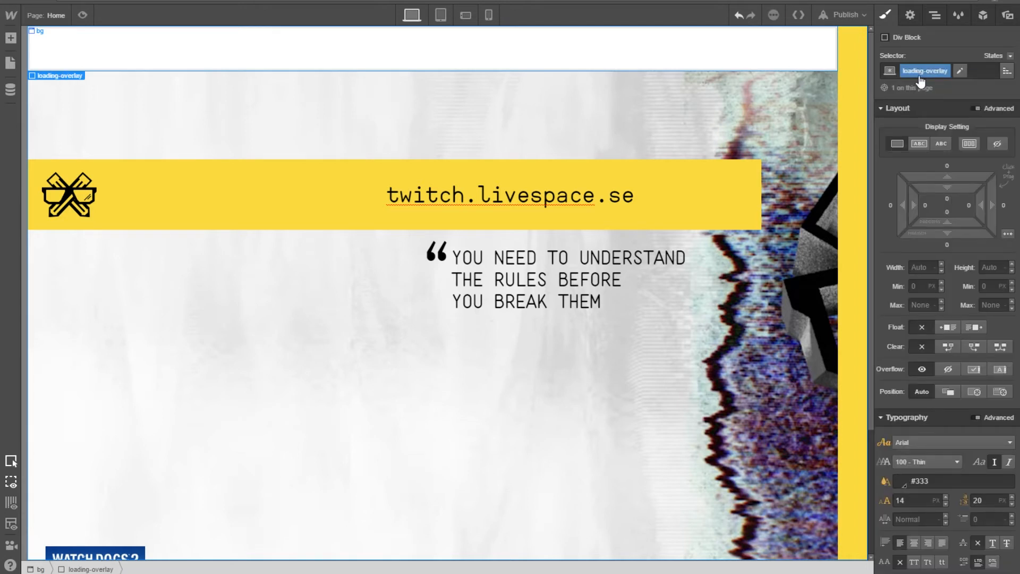
Step: Give loading-overlay a flex display with a width of 1920 px and a height of 1080 px
click(970, 143)
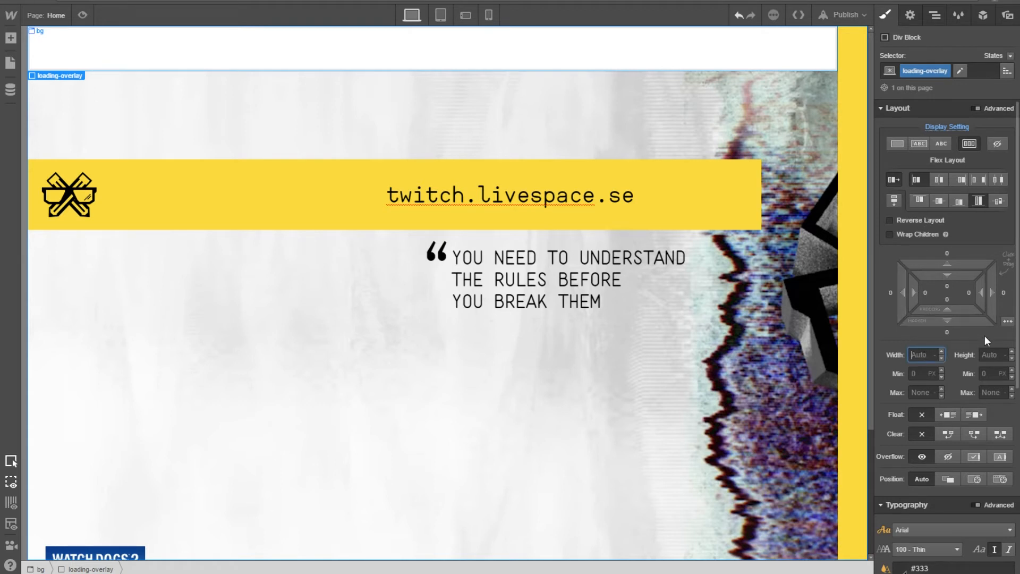
scroll(971, 388, down, 3)
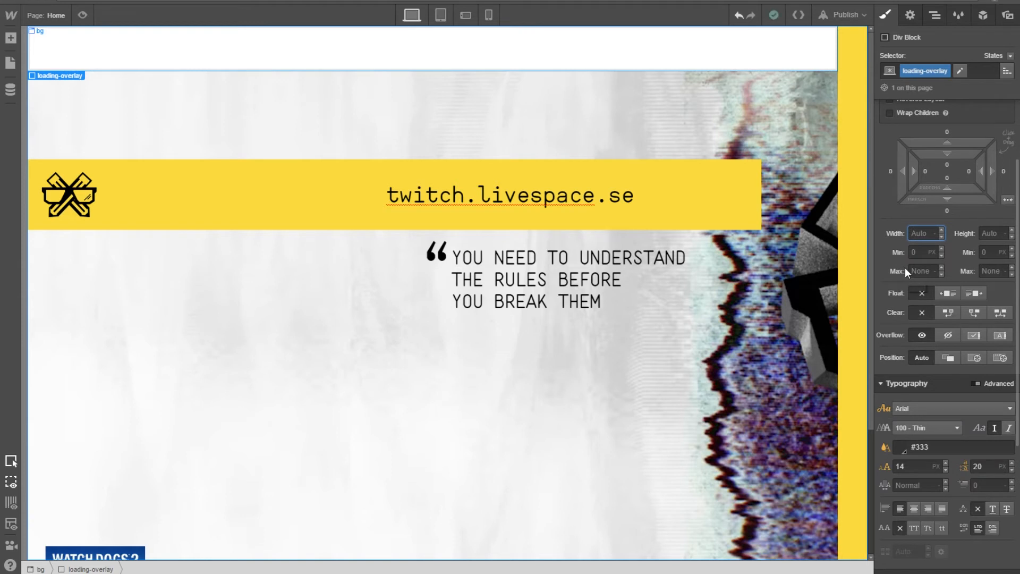
text(1080)
key(BackSpace)
key(BackSpace)
key(BackSpace)
key(BackSpace)
text(1920)
click(935, 236)
click(1000, 234)
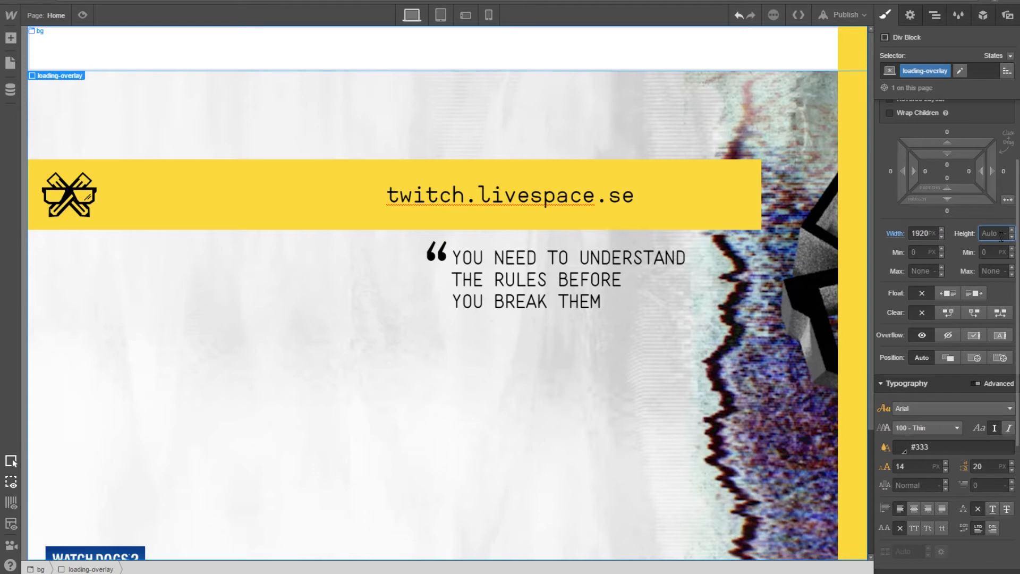
text(1080)
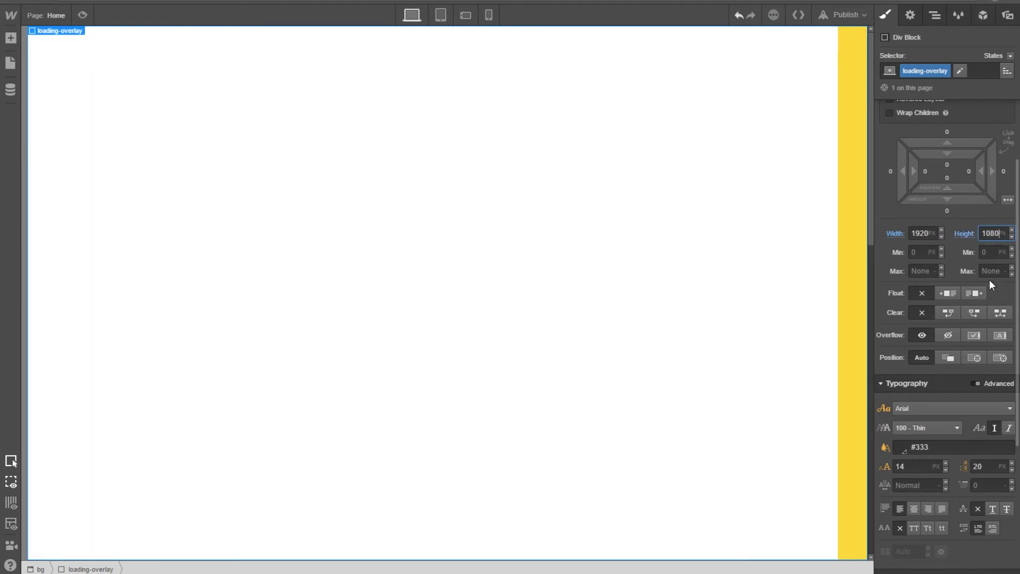
Step: Position loading-overlay absolutely and set its z-index to 1
scroll(981, 333, down, 3)
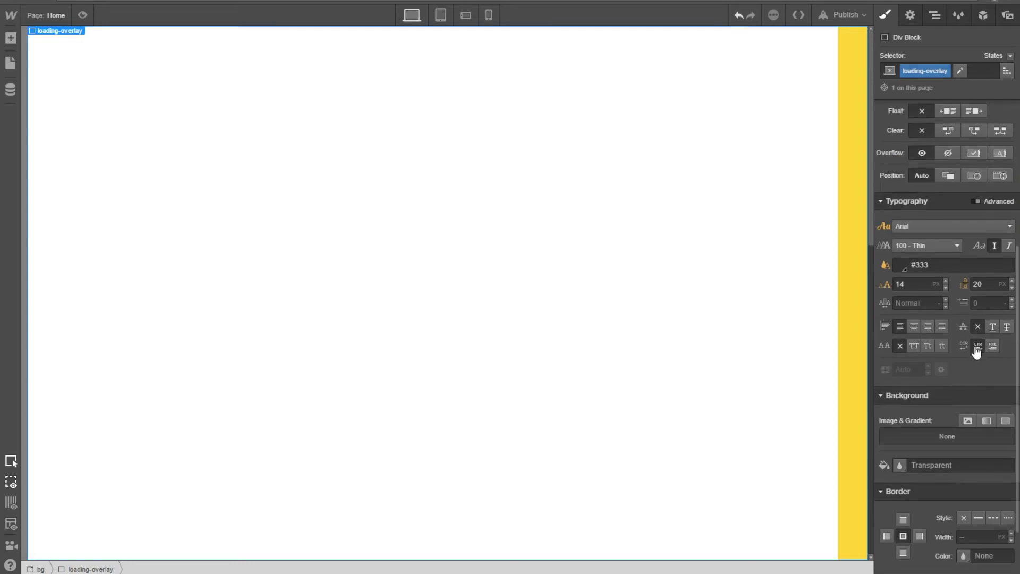
scroll(975, 348, up, 3)
click(975, 358)
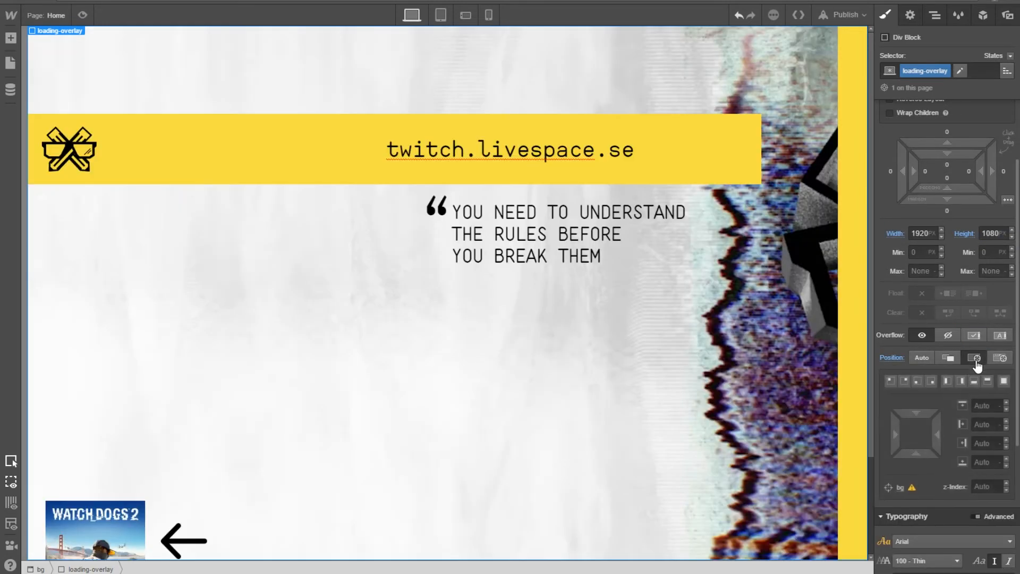
click(1007, 484)
Step: Select the video-bg background video and remove its z-index style
click(911, 15)
click(935, 15)
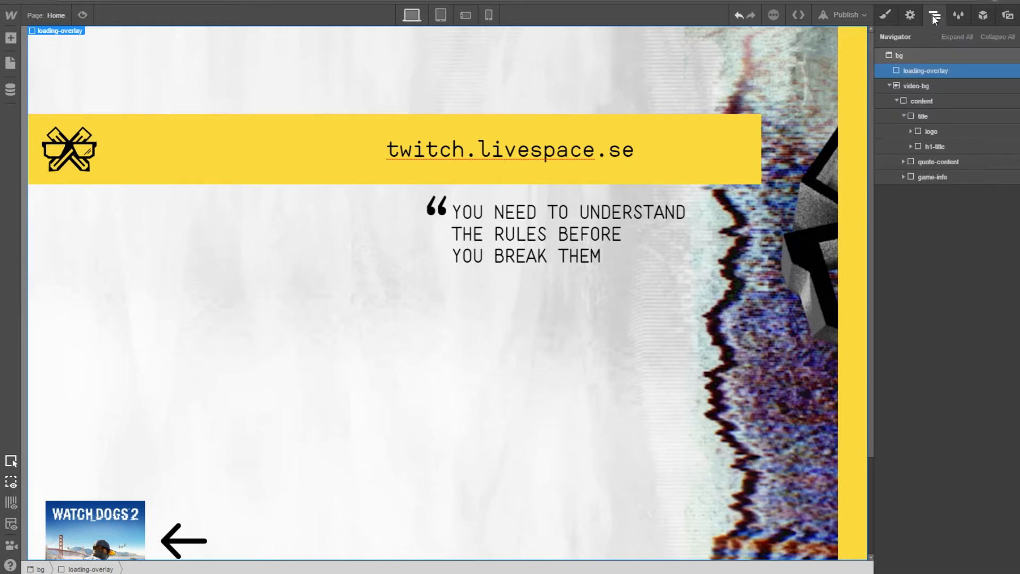
click(913, 88)
click(911, 15)
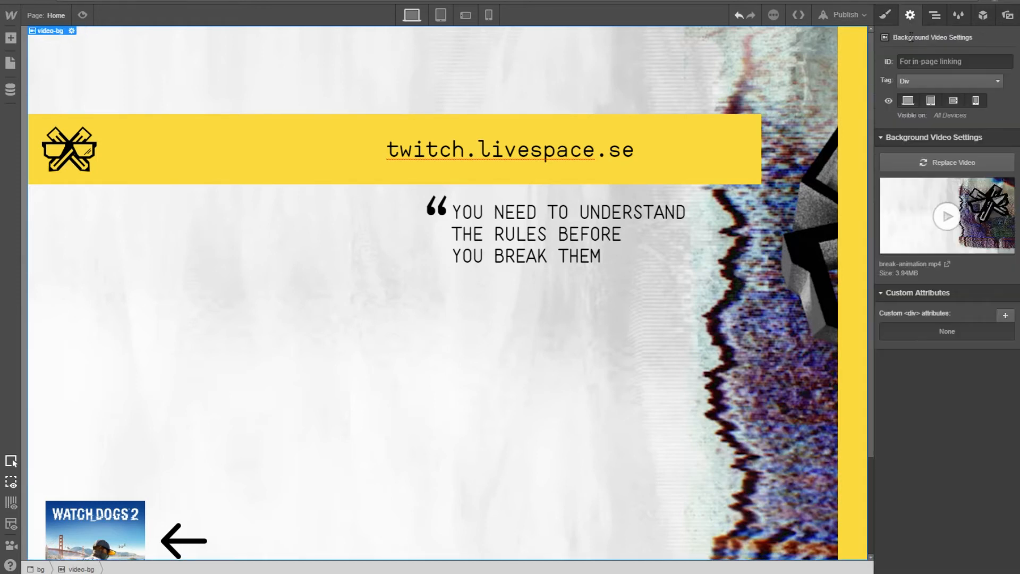
click(886, 15)
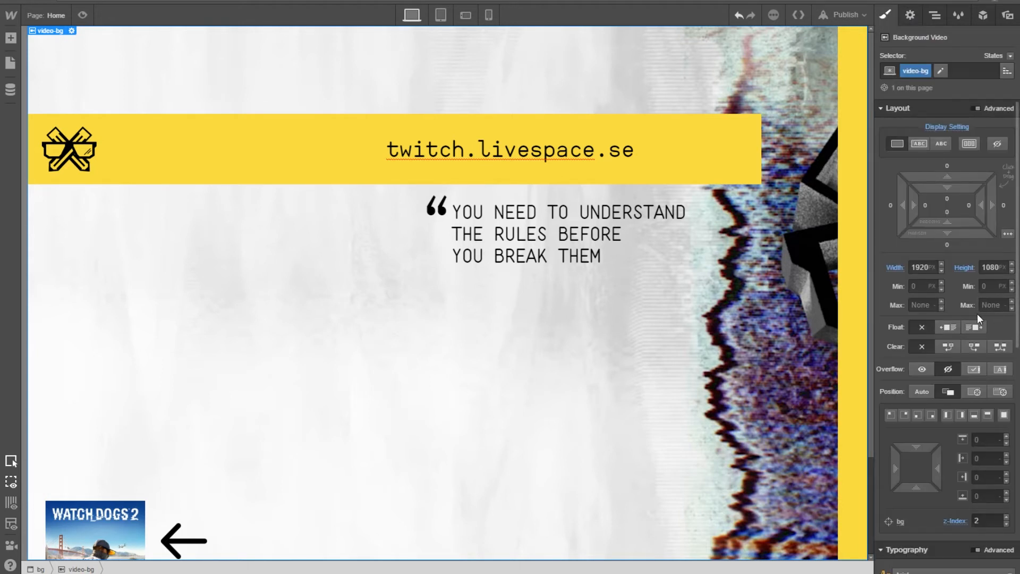
click(960, 522)
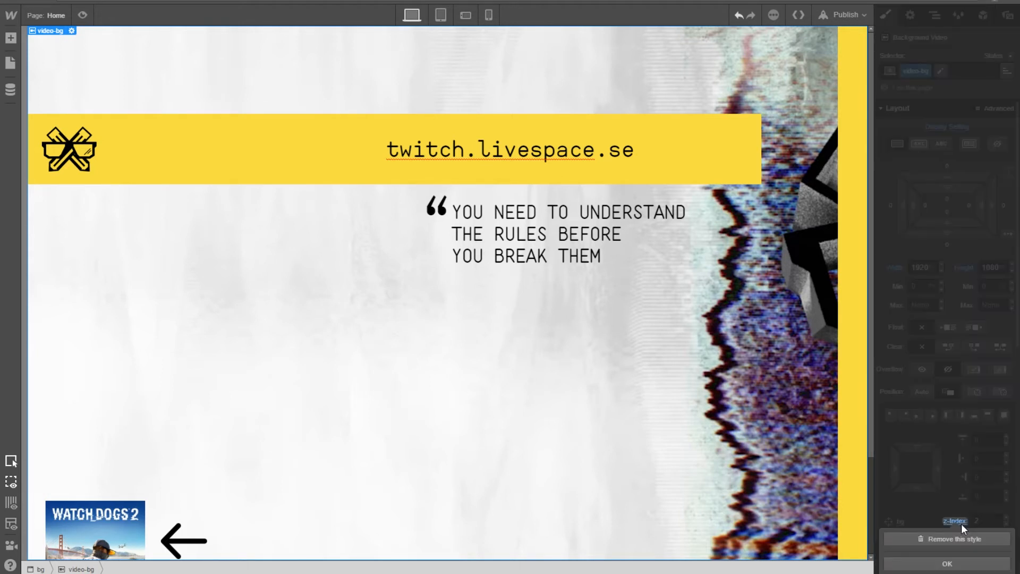
click(955, 539)
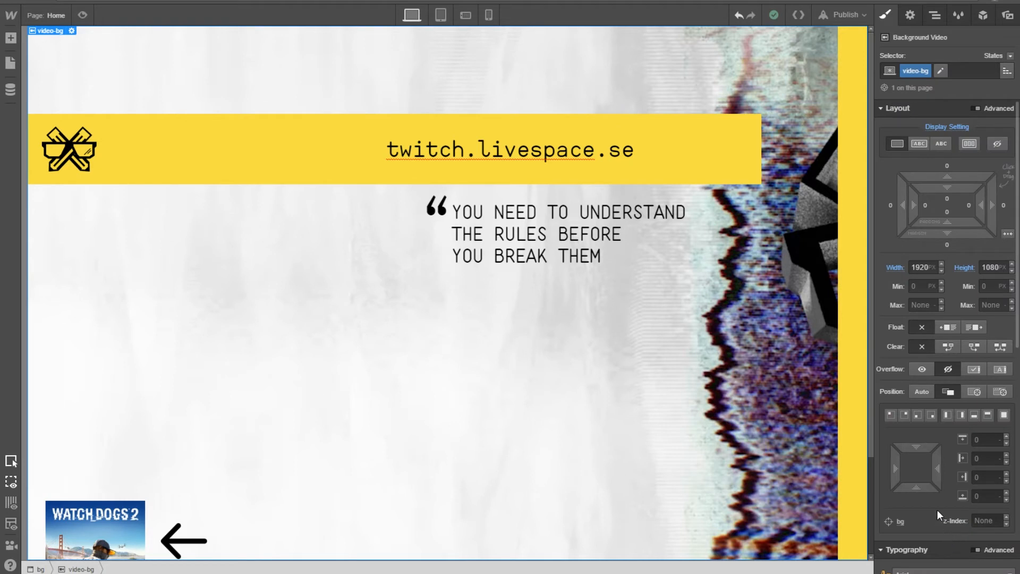
Step: Select loading-overlay again and set its background color to white at 100% opacity
click(910, 16)
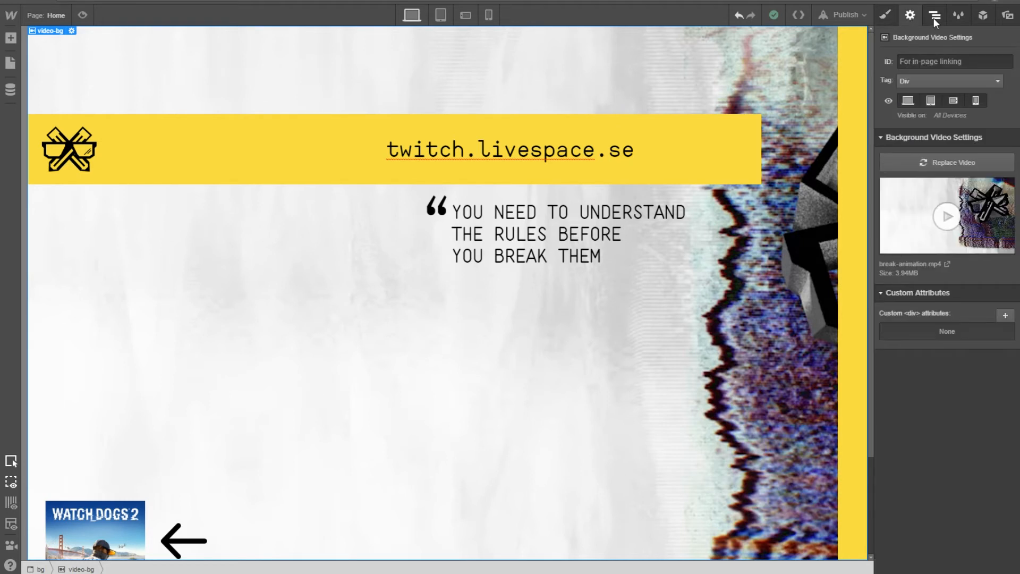
click(933, 18)
click(925, 69)
click(910, 16)
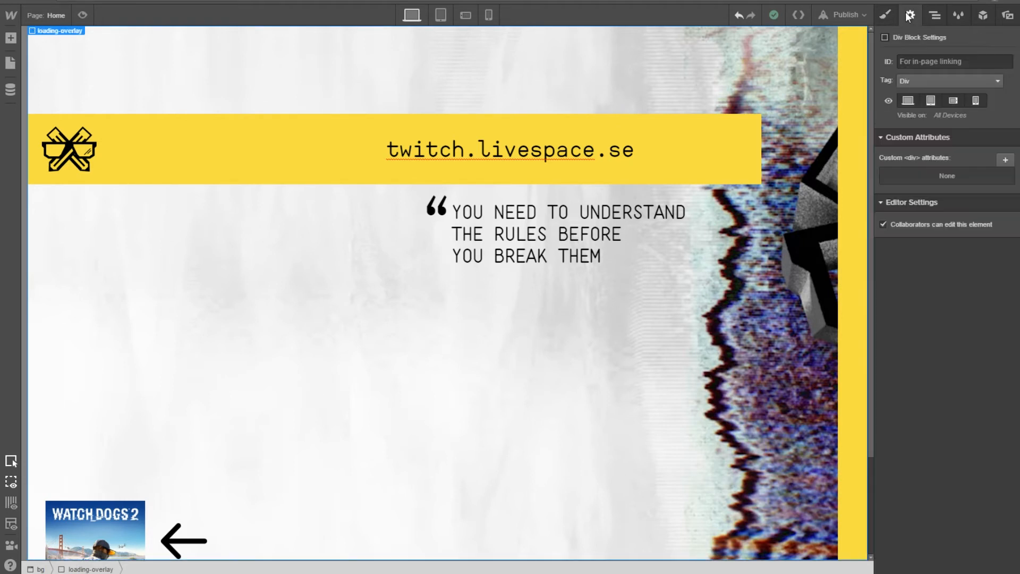
click(885, 15)
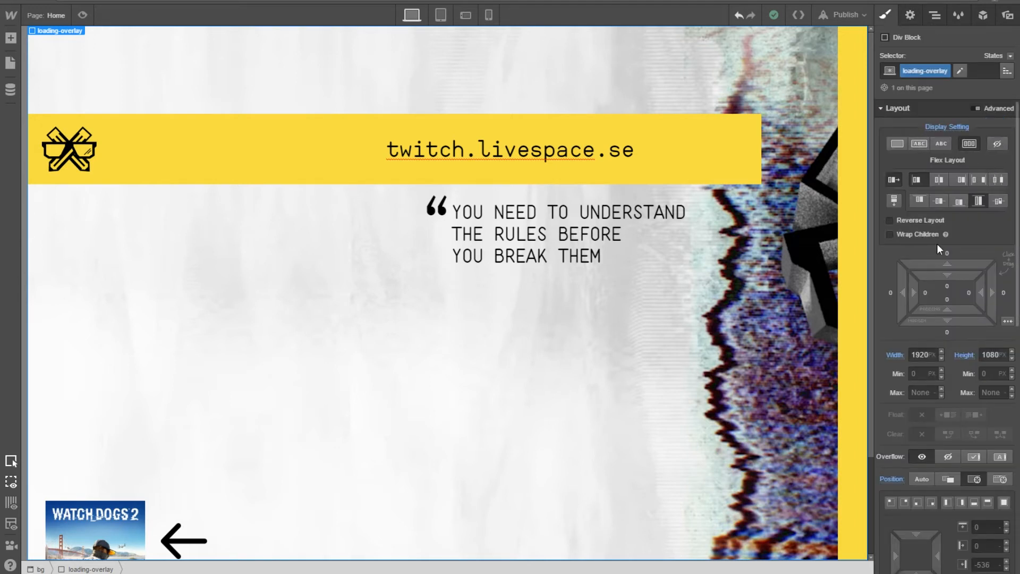
scroll(939, 266, down, 7)
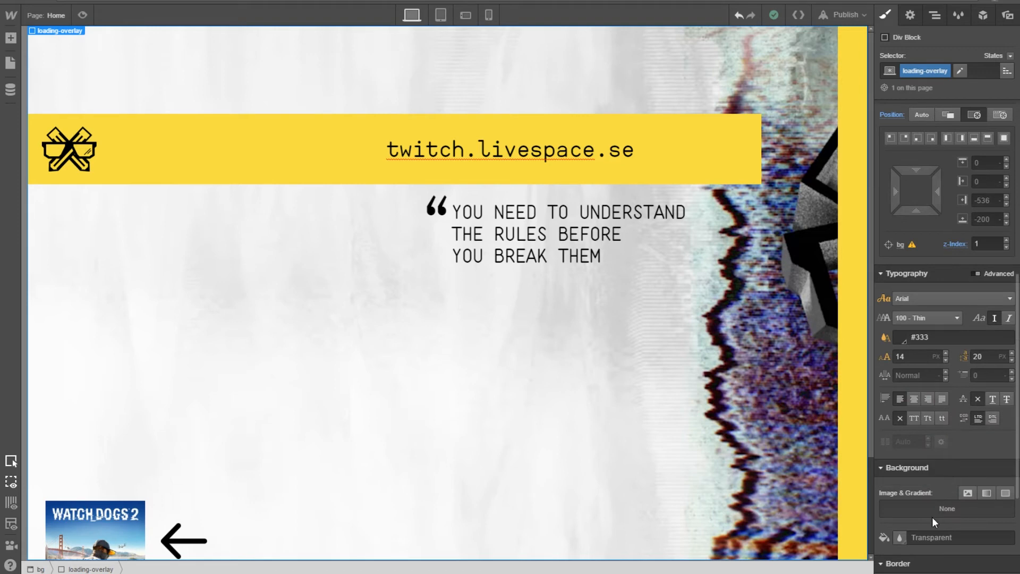
scroll(929, 481, down, 3)
click(899, 373)
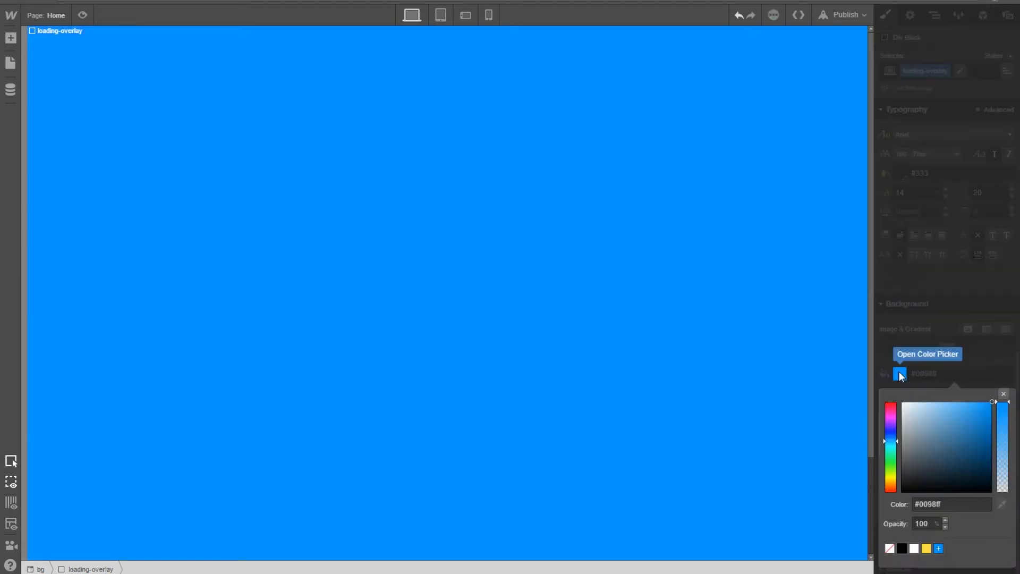
click(902, 401)
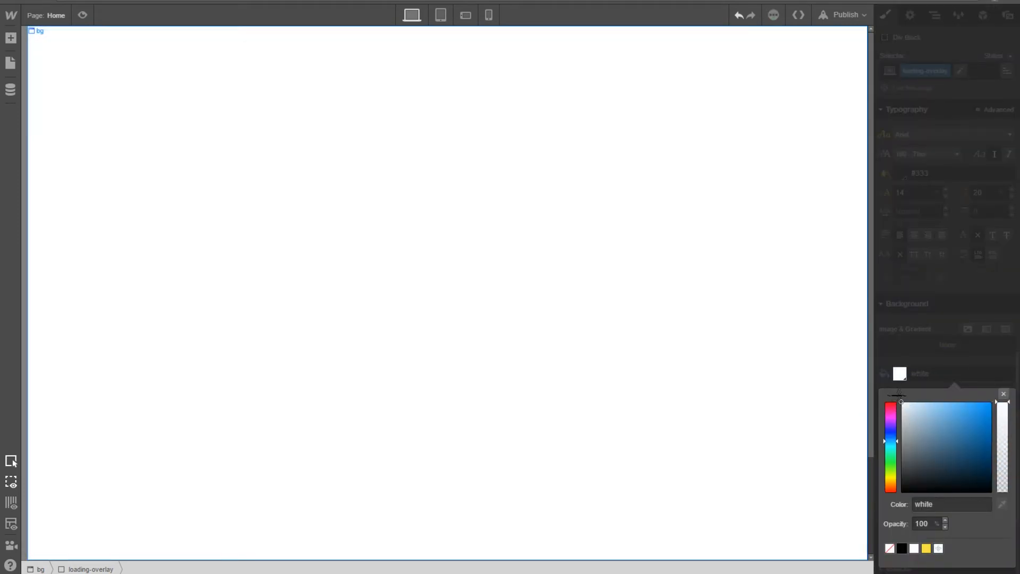
click(910, 358)
scroll(930, 314, up, 4)
scroll(930, 295, up, 6)
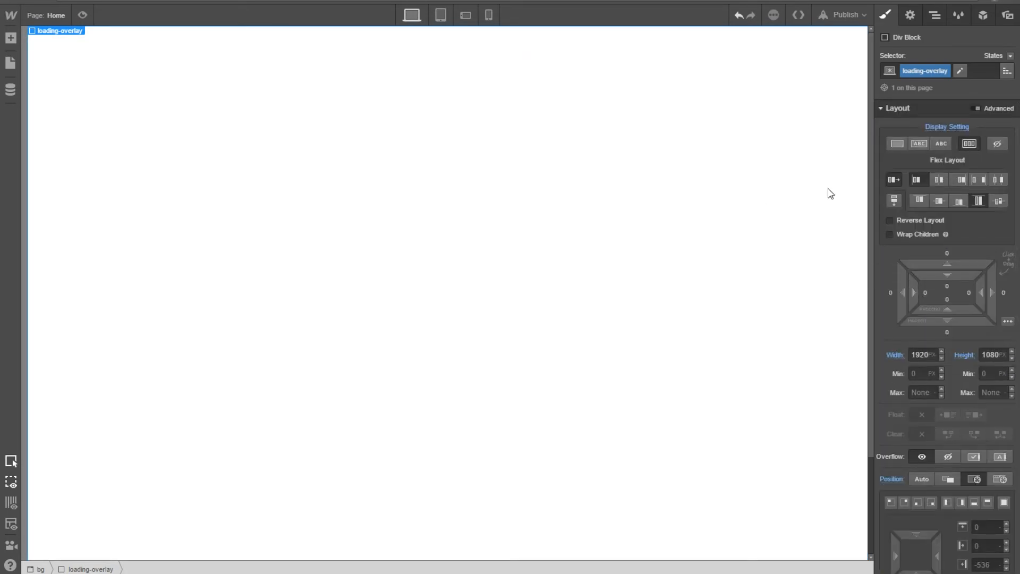
scroll(943, 282, down, 3)
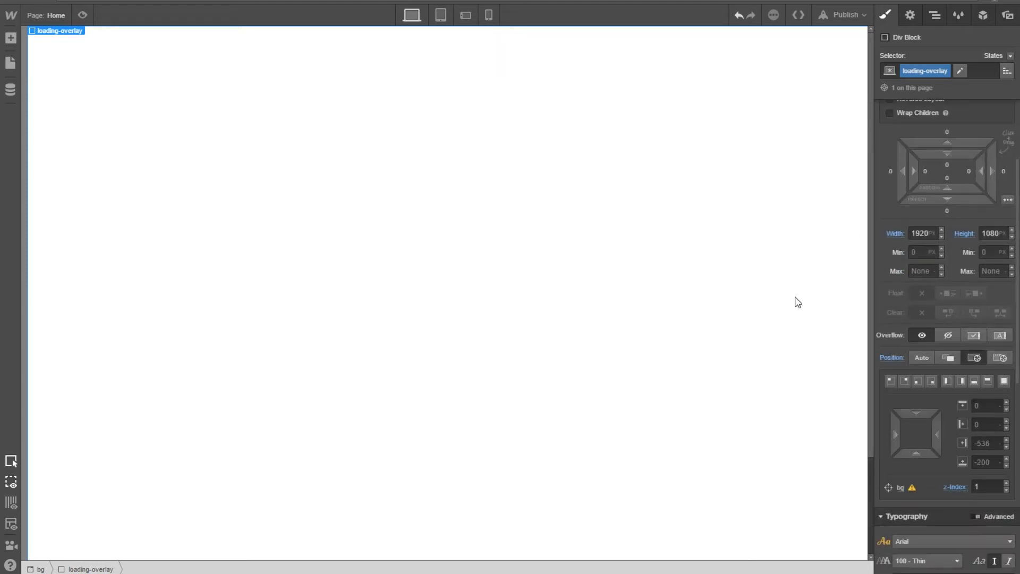
scroll(781, 311, up, 3)
scroll(991, 293, up, 1)
scroll(938, 193, up, 2)
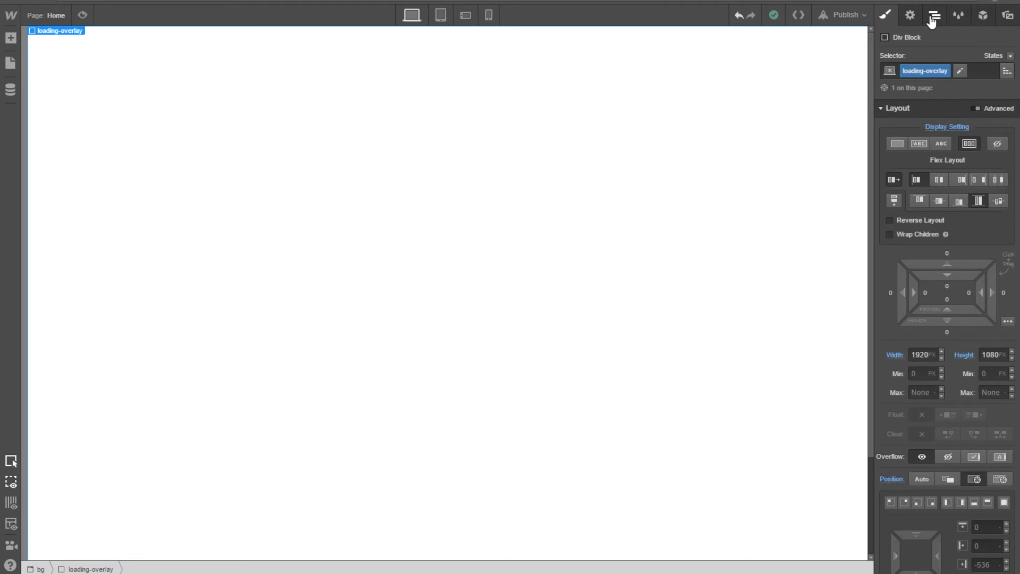
Step: Upload hourglass.gif from the MyStream loading folder to the site's image assets
click(1008, 15)
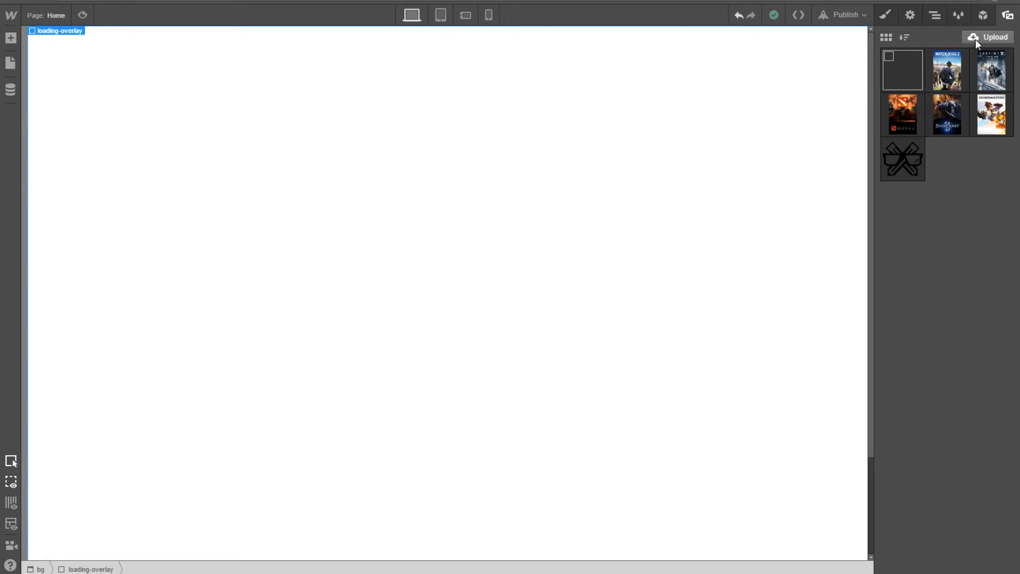
click(977, 38)
scroll(540, 234, down, 1)
scroll(540, 234, up, 1)
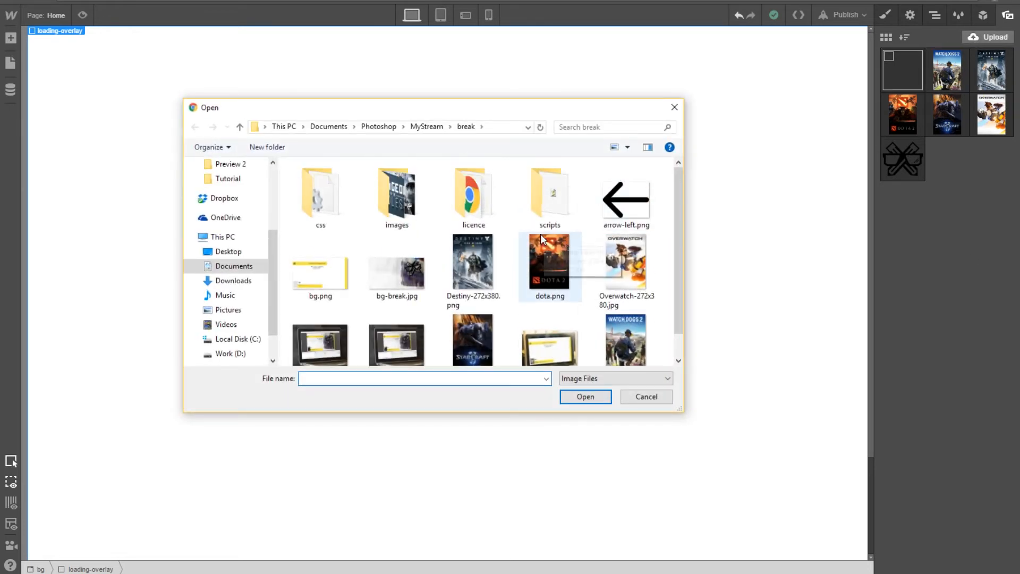
click(429, 127)
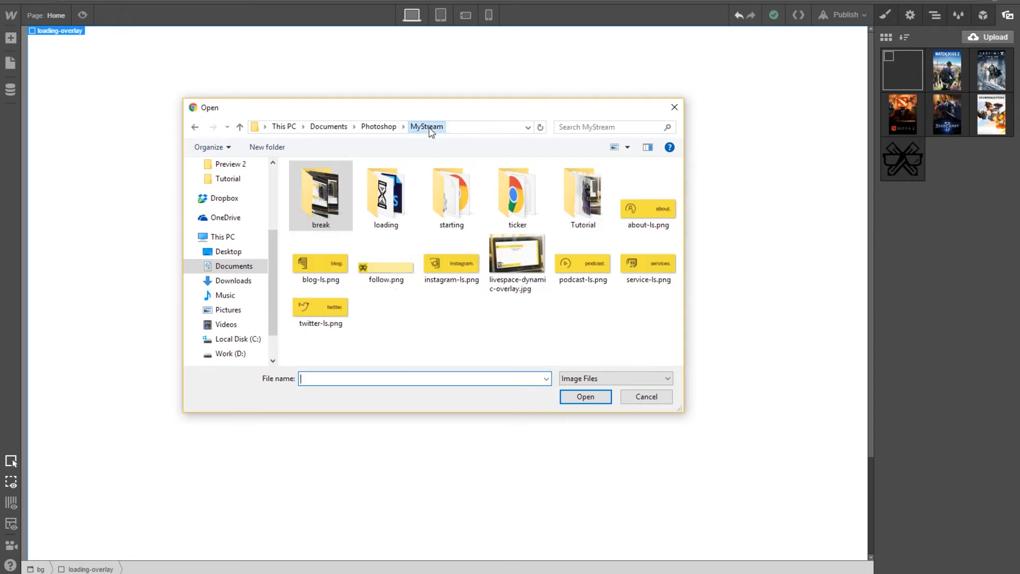
double_click(546, 200)
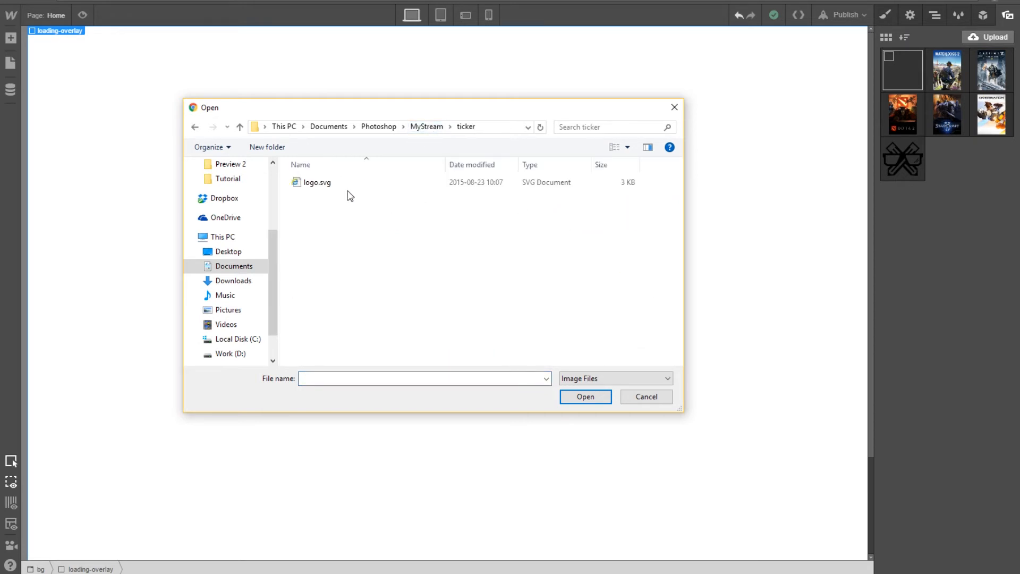
key(alt+Left)
double_click(394, 191)
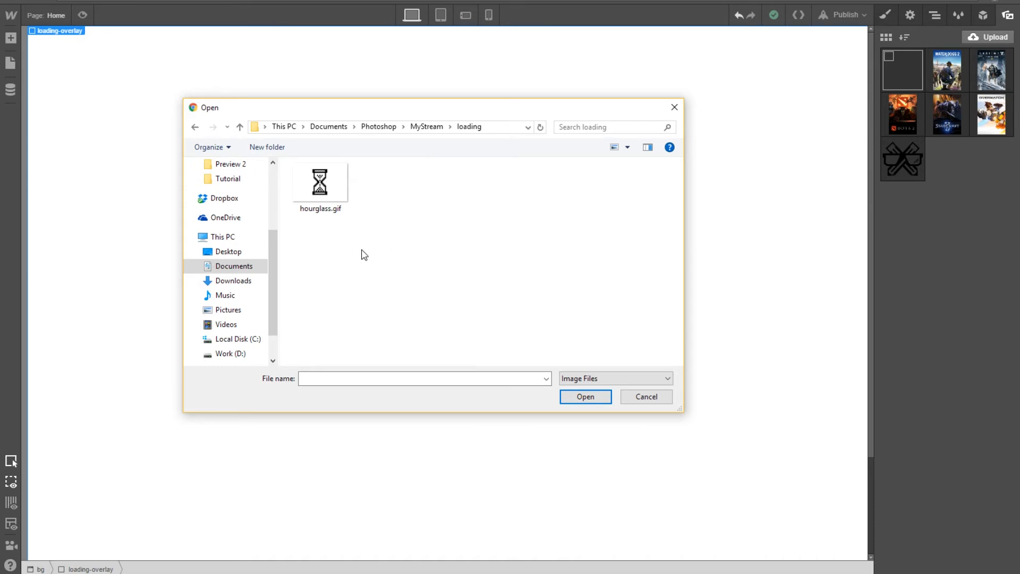
click(327, 193)
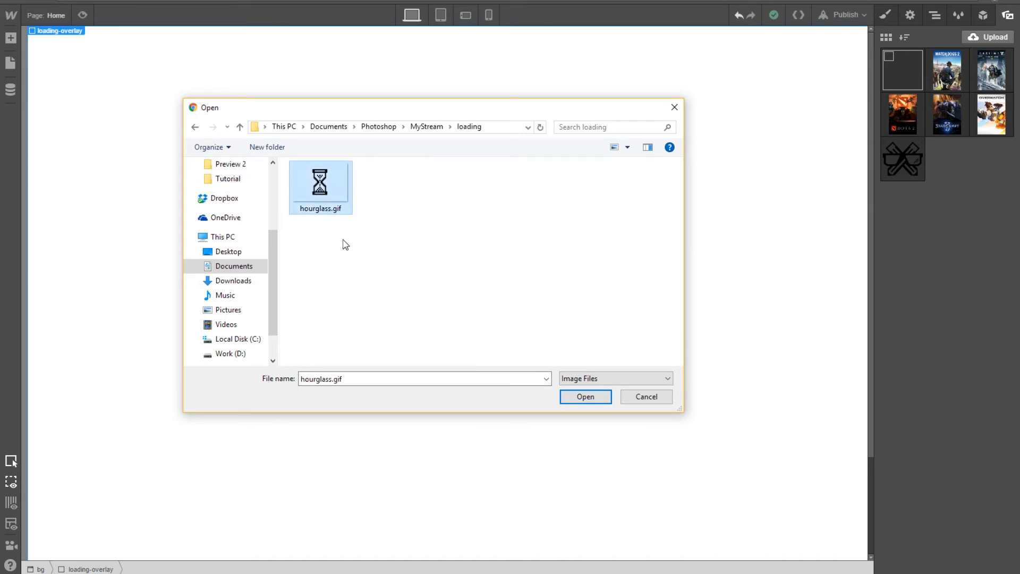
click(572, 397)
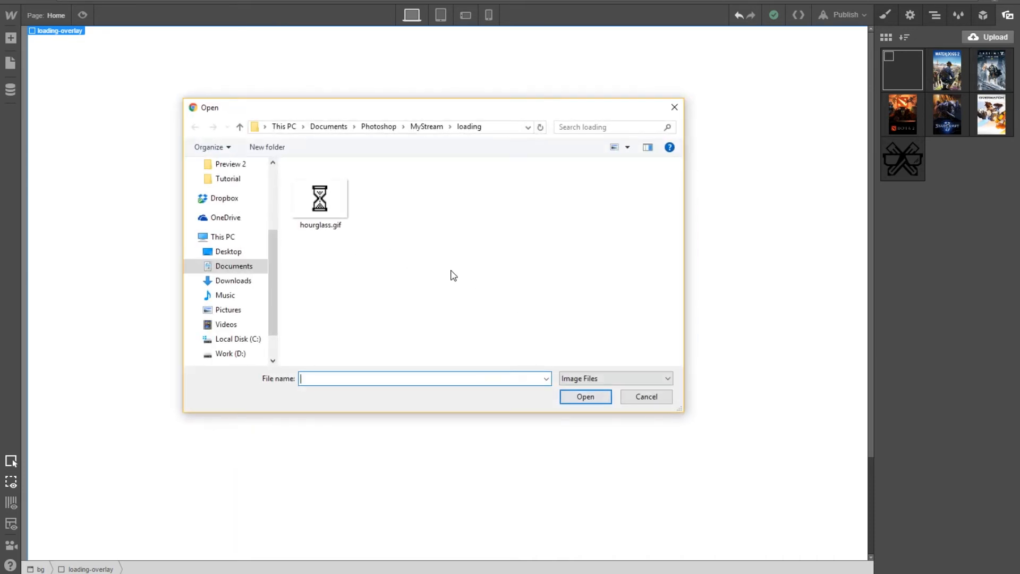
double_click(346, 200)
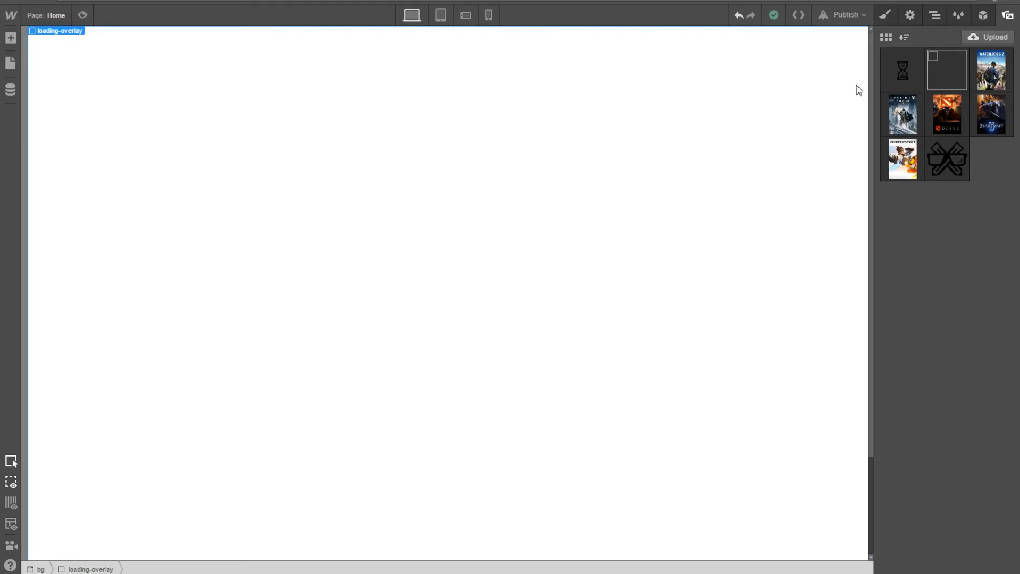
Step: Add an Image element inside loading-overlay, leaving its placeholder picture in place
click(10, 38)
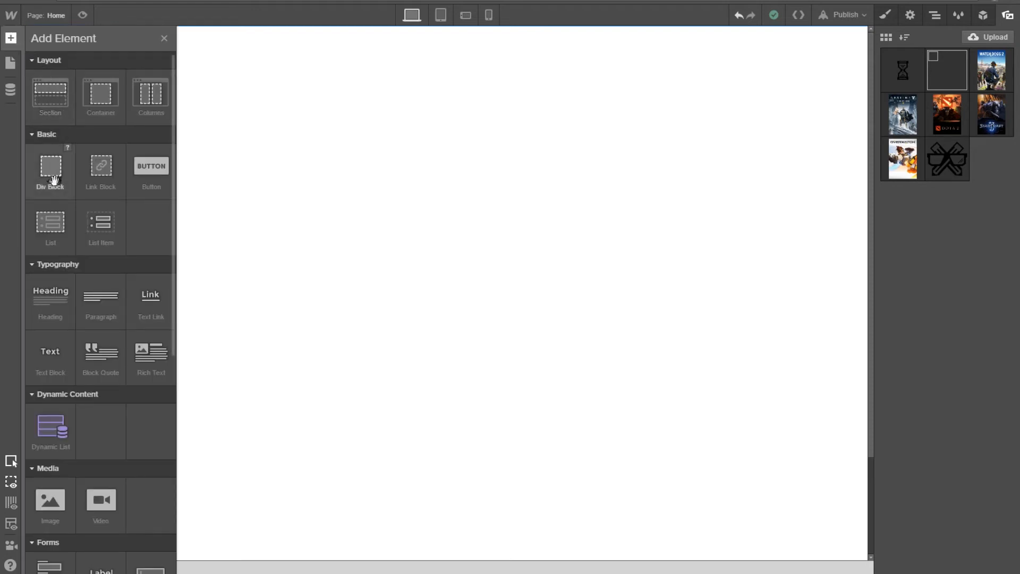
drag(137, 459, 444, 277)
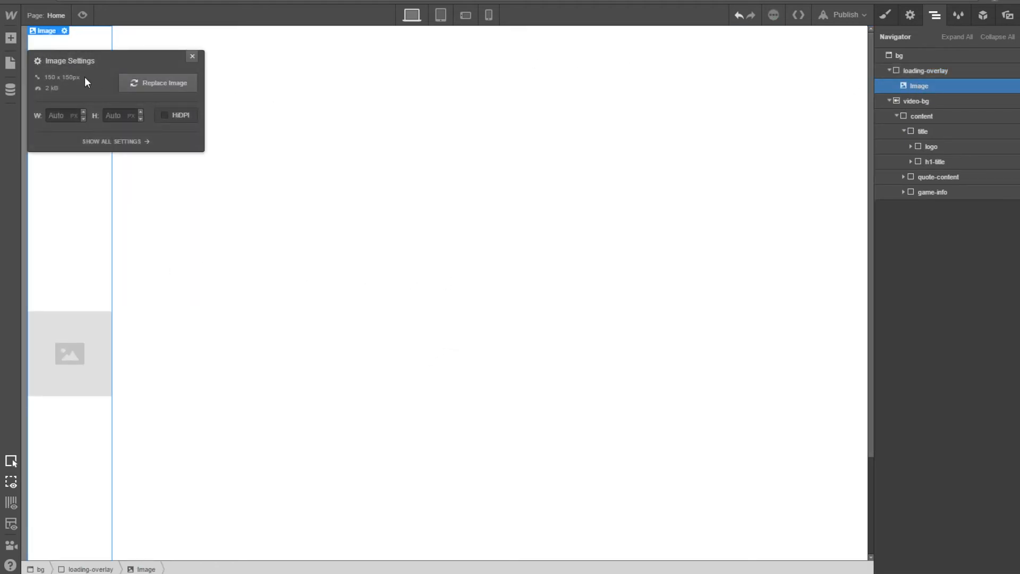
click(910, 17)
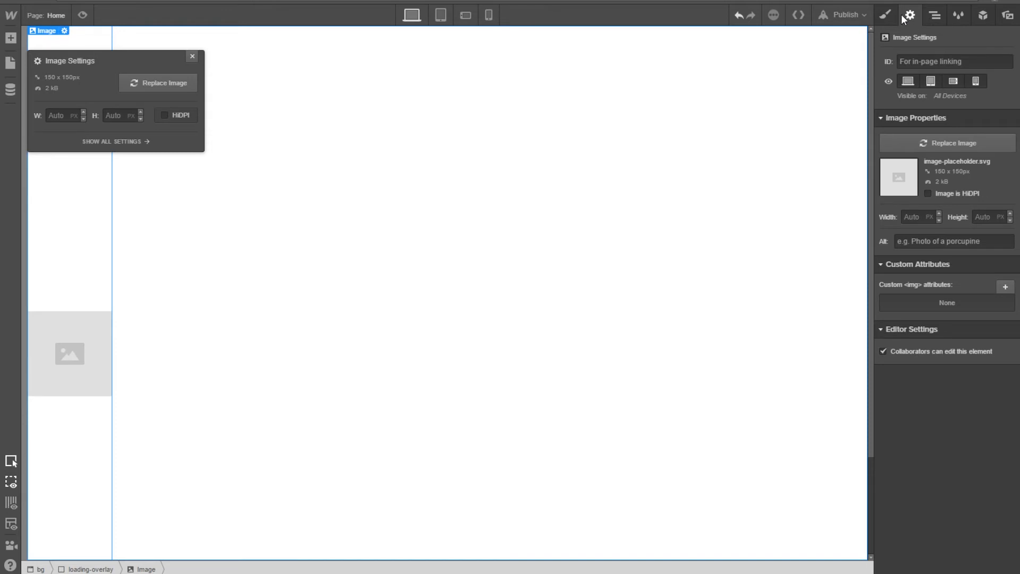
click(894, 16)
Step: Select loading-overlay and change its display setting from flex to block
click(935, 15)
click(930, 70)
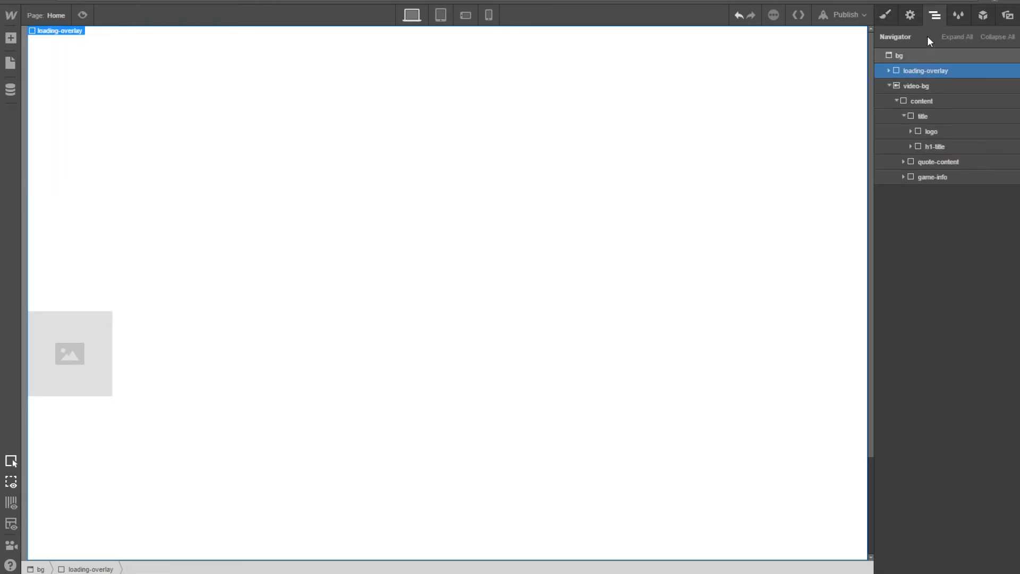
click(910, 15)
click(888, 15)
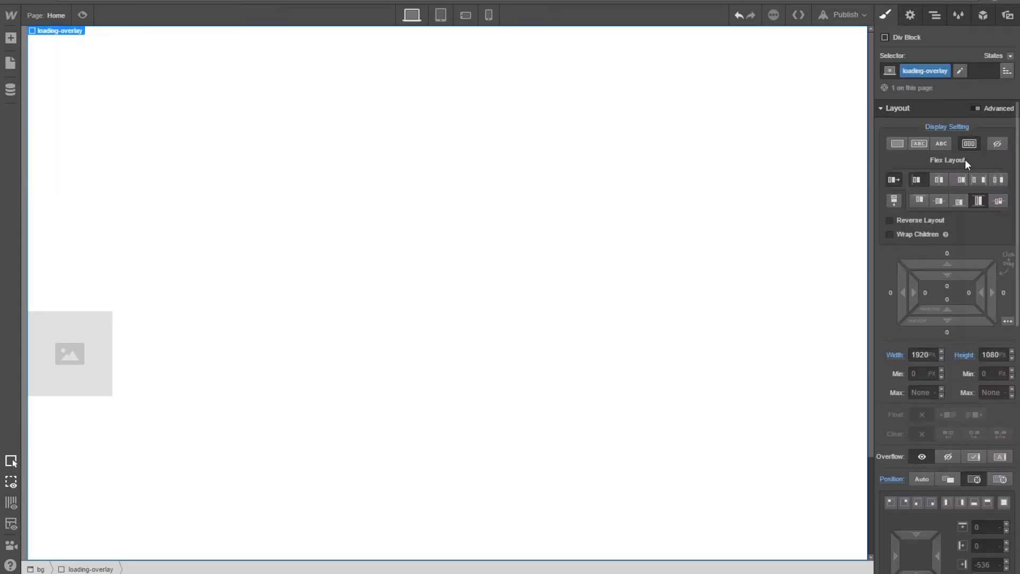
click(931, 18)
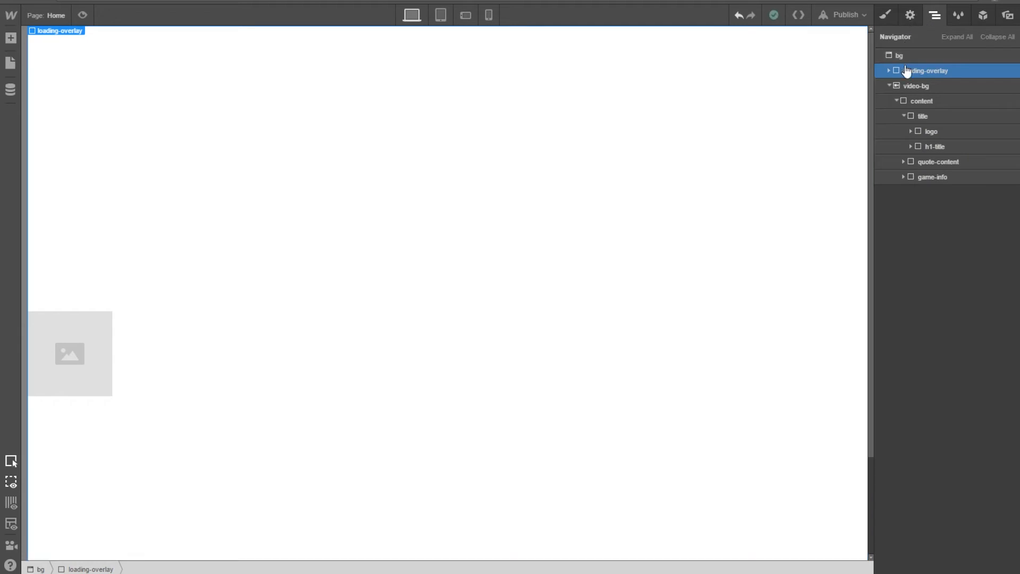
click(889, 22)
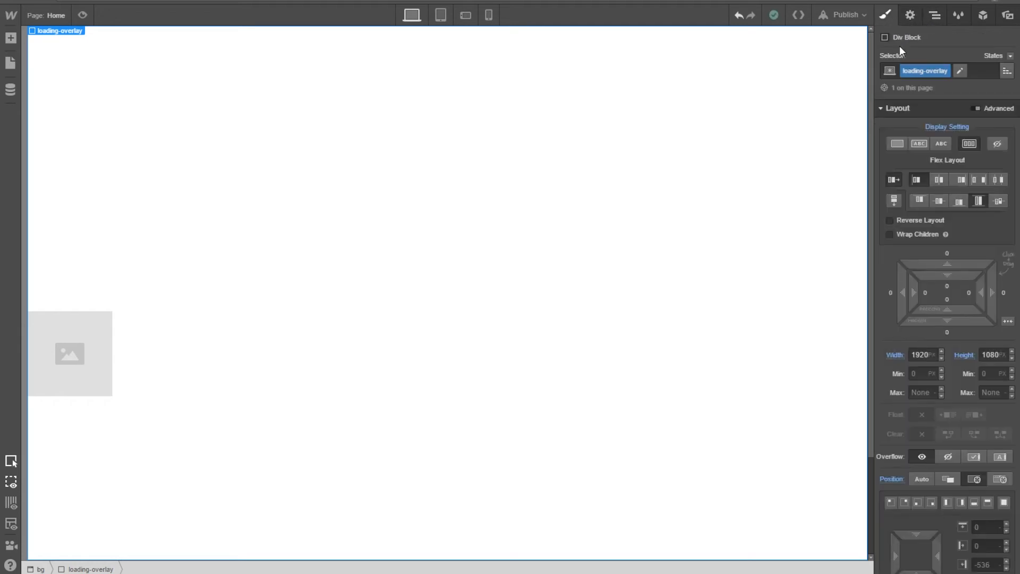
click(926, 150)
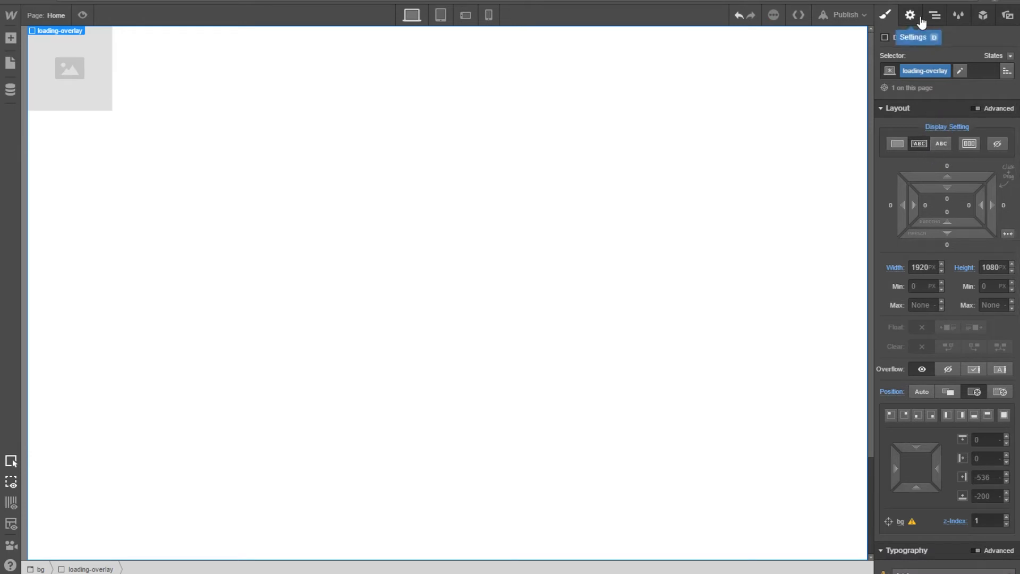
click(894, 148)
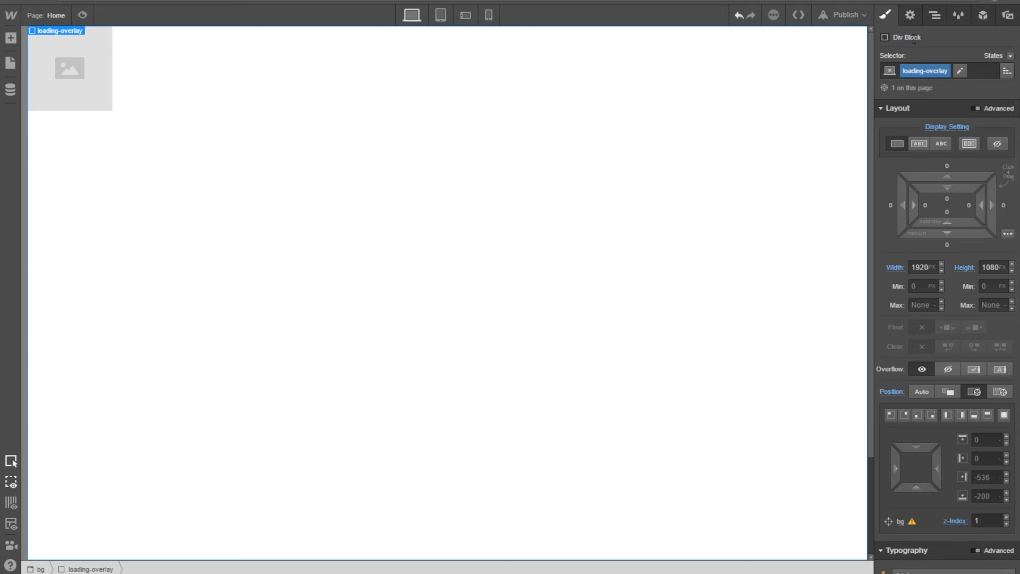
click(911, 16)
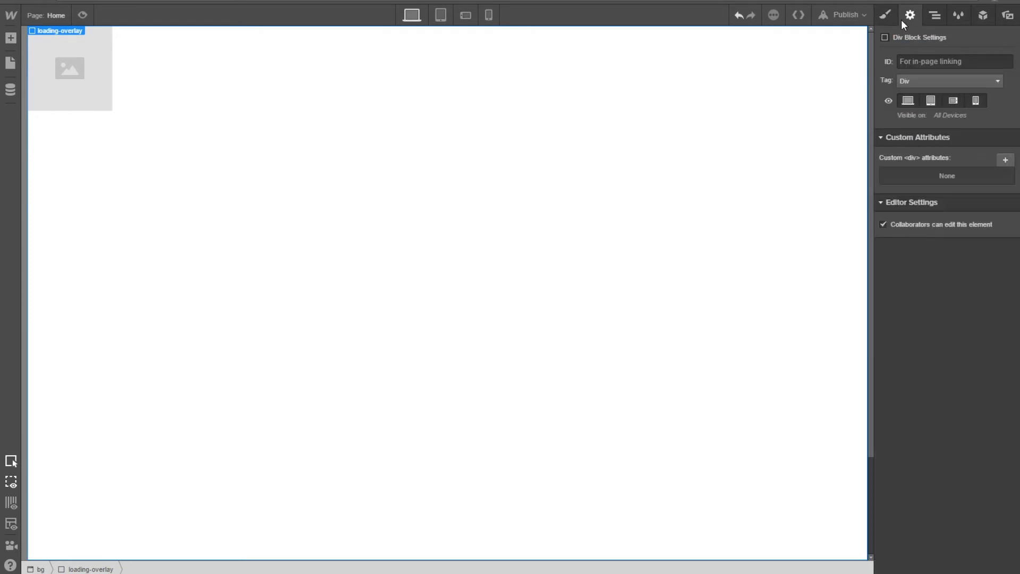
click(887, 16)
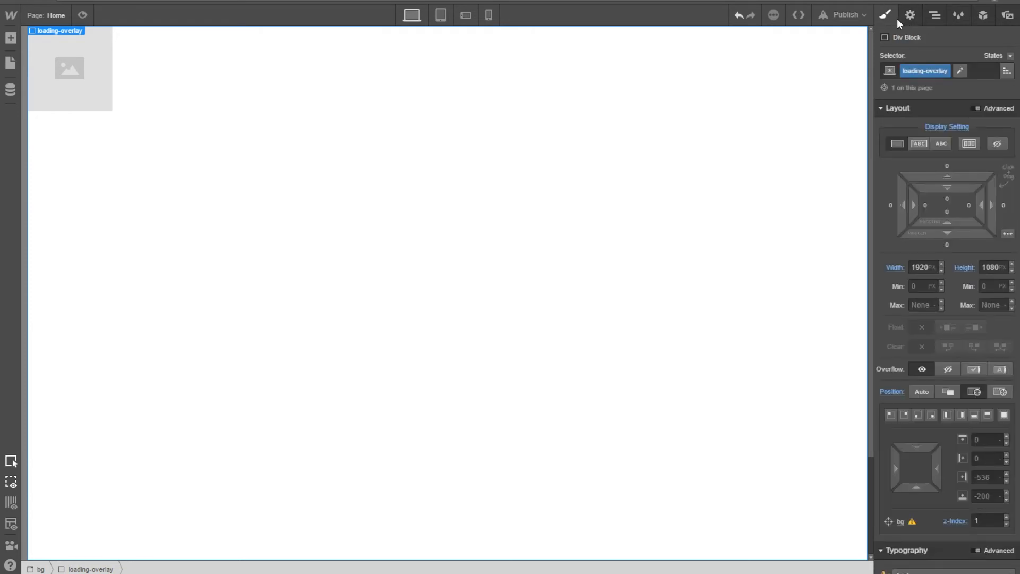
Step: Select the placeholder image inside loading-overlay and give it a new class called animation
click(935, 16)
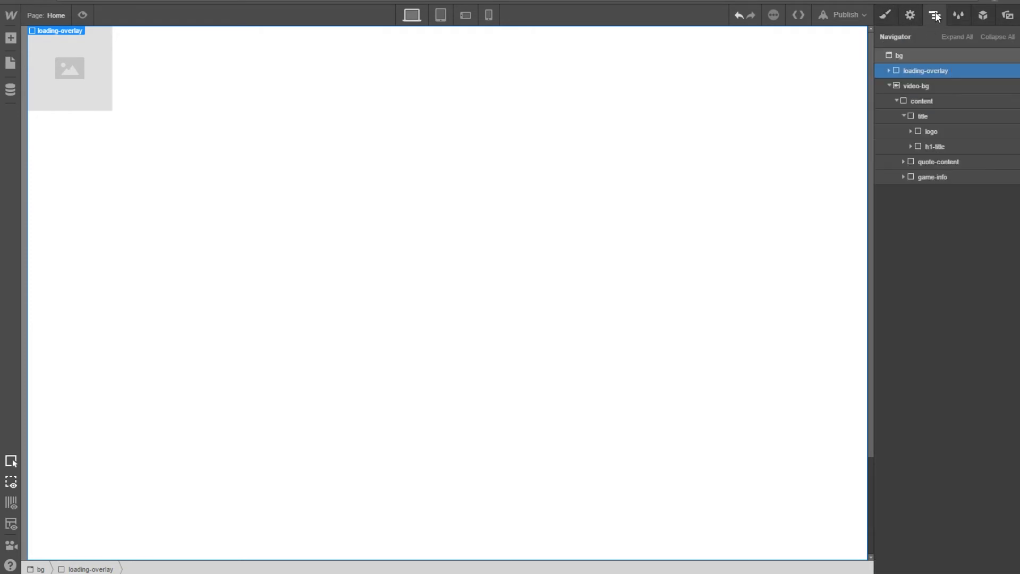
click(890, 71)
click(911, 87)
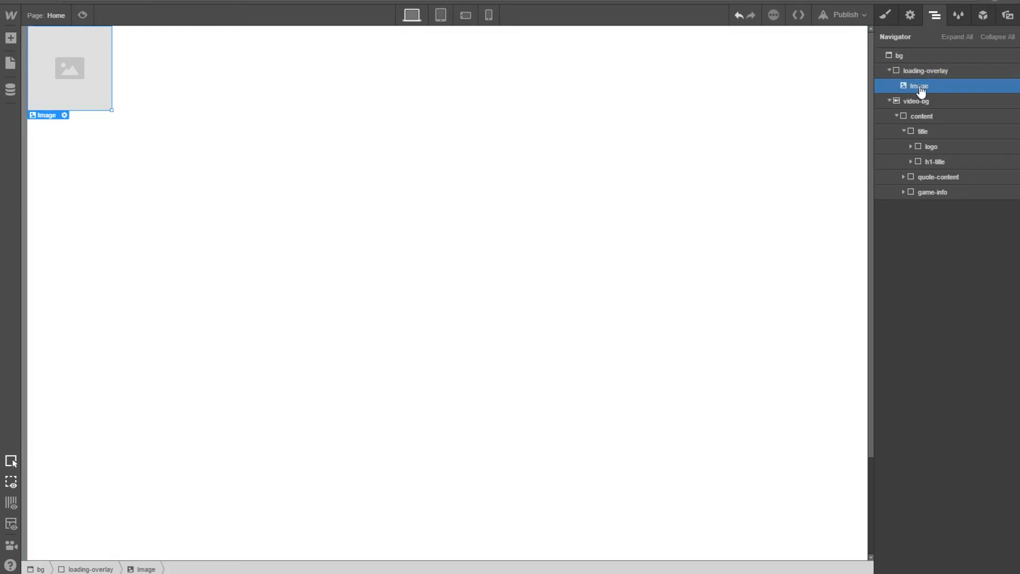
click(919, 15)
click(898, 16)
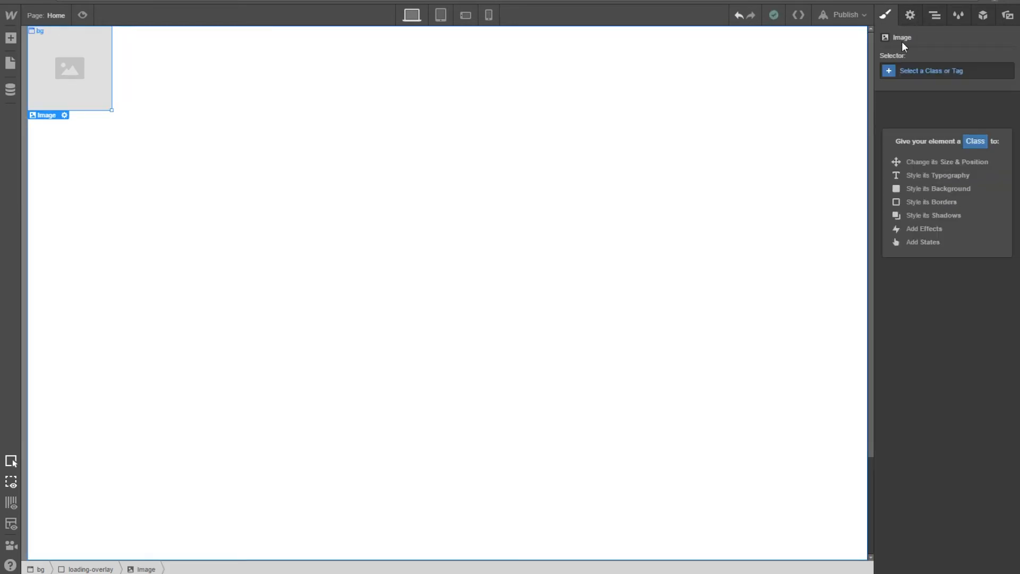
click(925, 71)
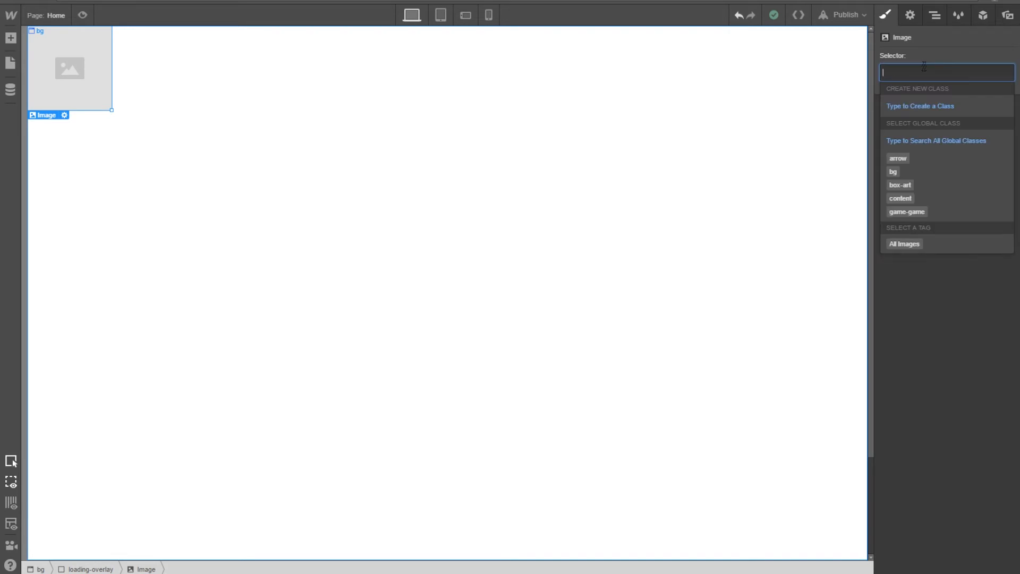
text(animatio)
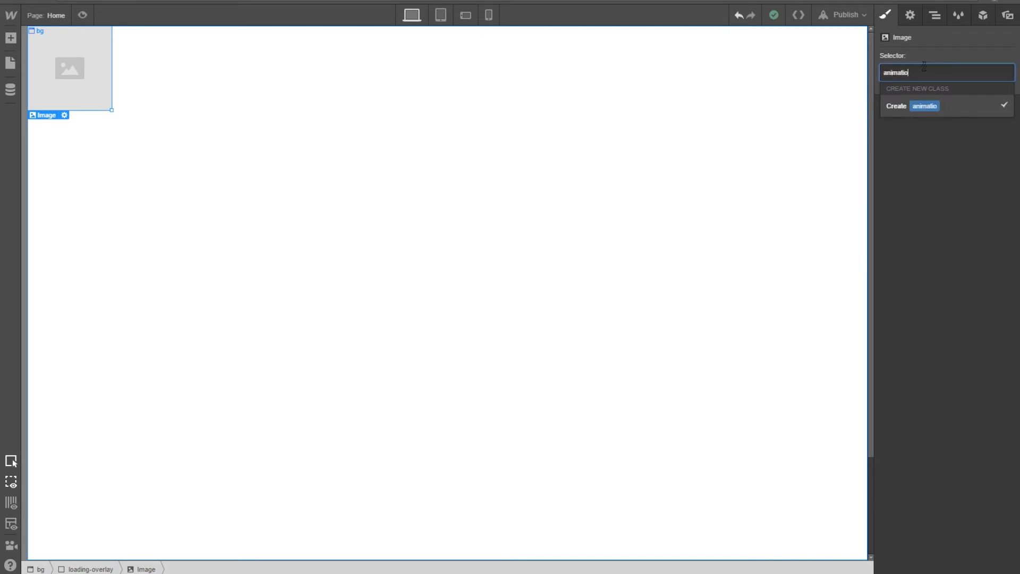
key(Return)
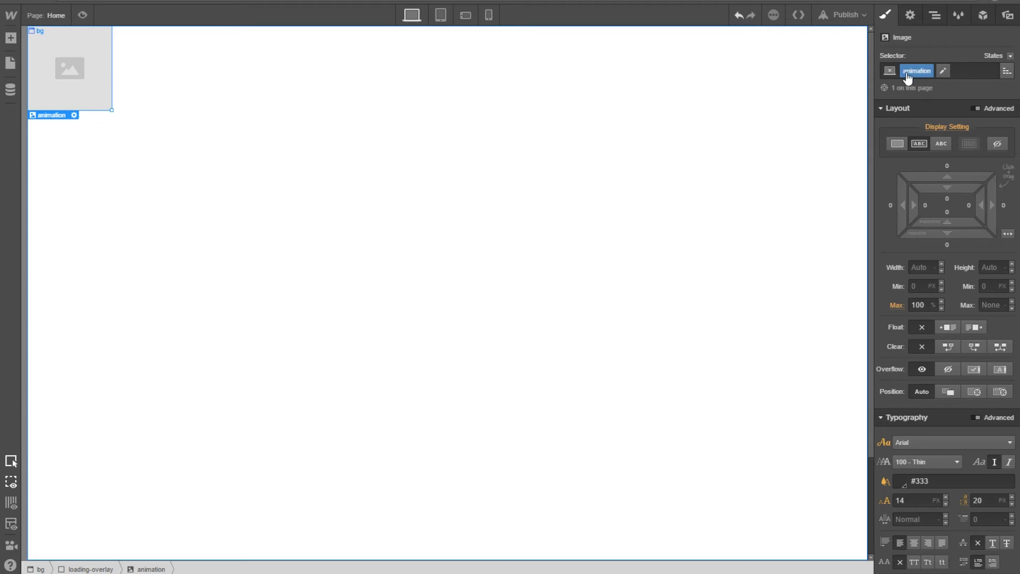
Step: Replace the animation element's placeholder picture with hourglass.gif from the uploaded assets
click(1006, 15)
drag(947, 68, 934, 311)
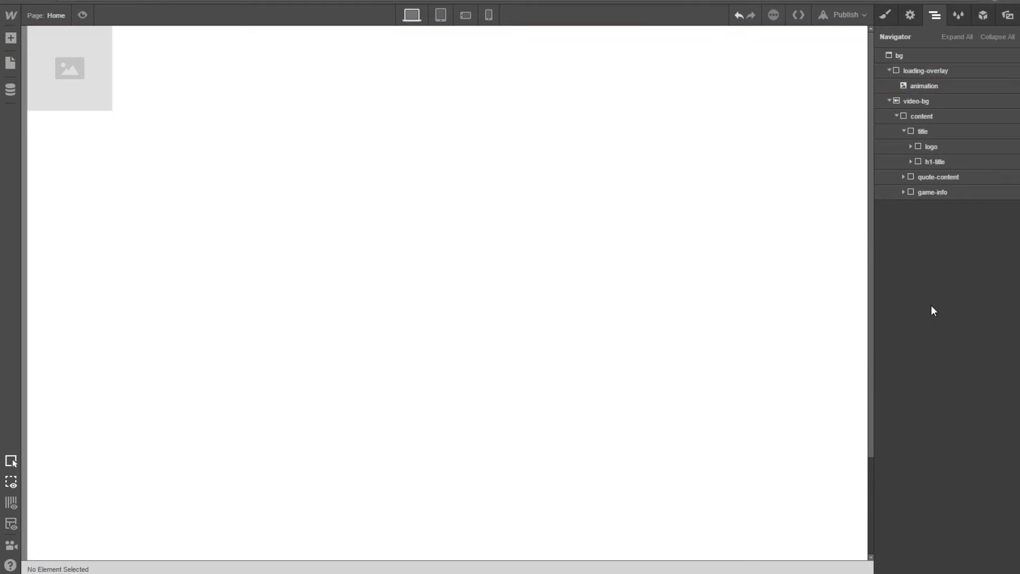
click(936, 86)
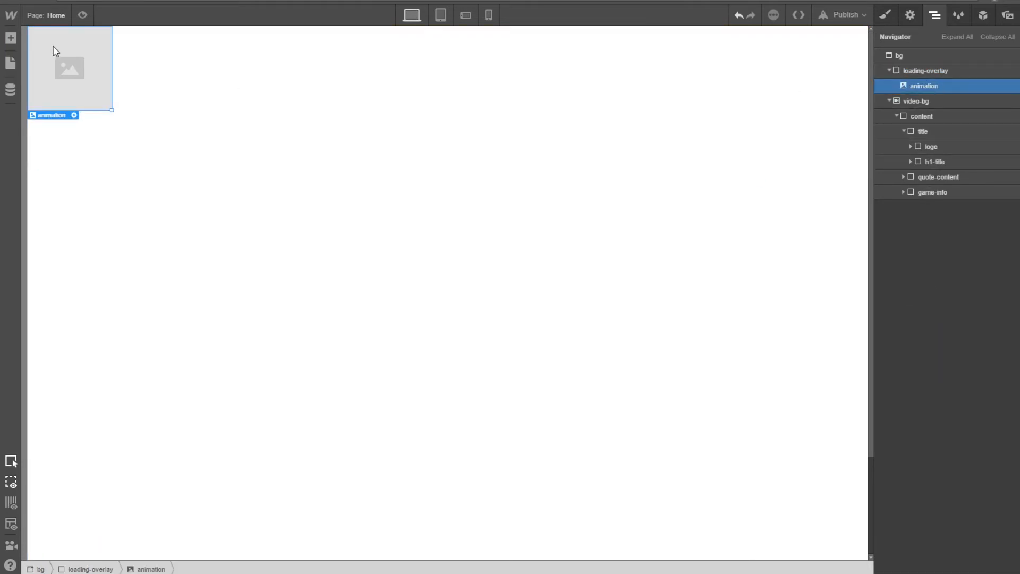
click(74, 114)
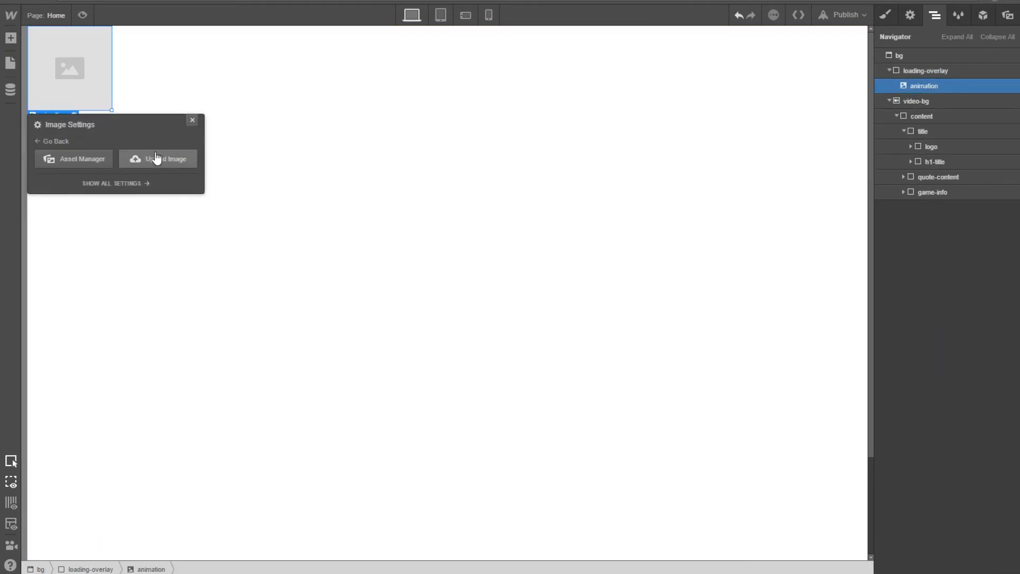
click(102, 163)
click(898, 97)
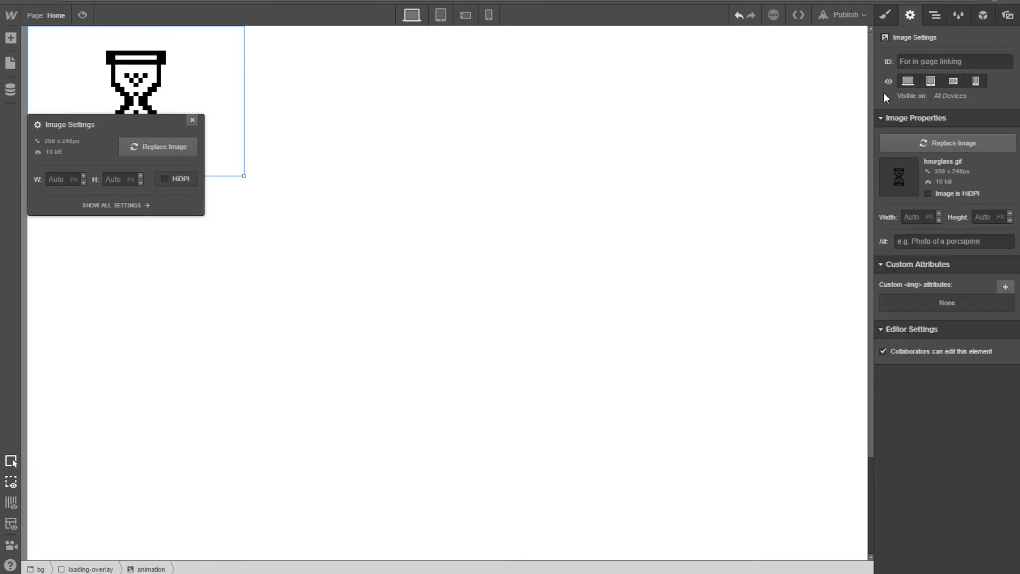
Step: Set the hourglass image's width to 200 px and try a 200 px height before returning the height to Auto
click(265, 85)
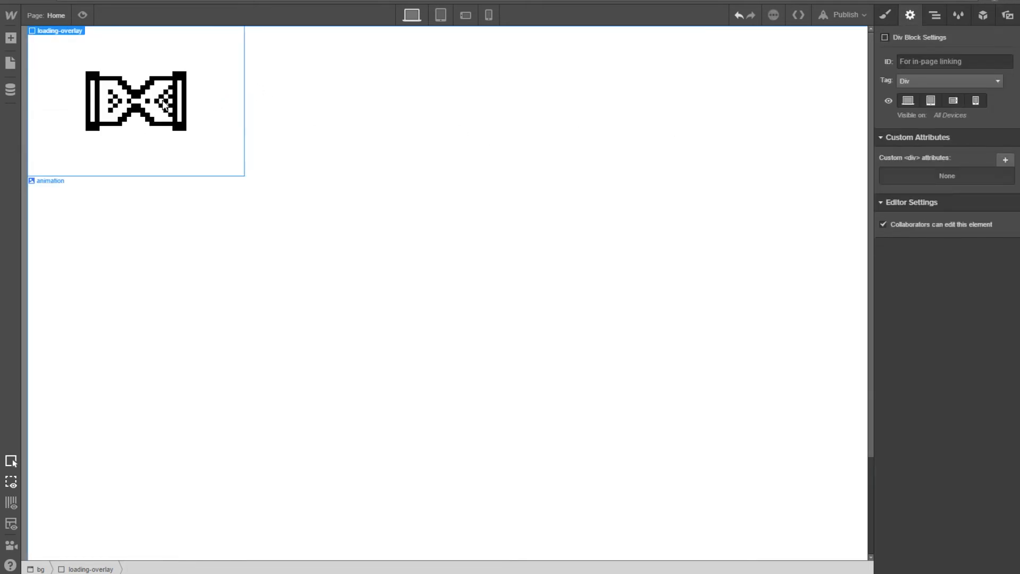
click(165, 106)
click(921, 215)
text(200)
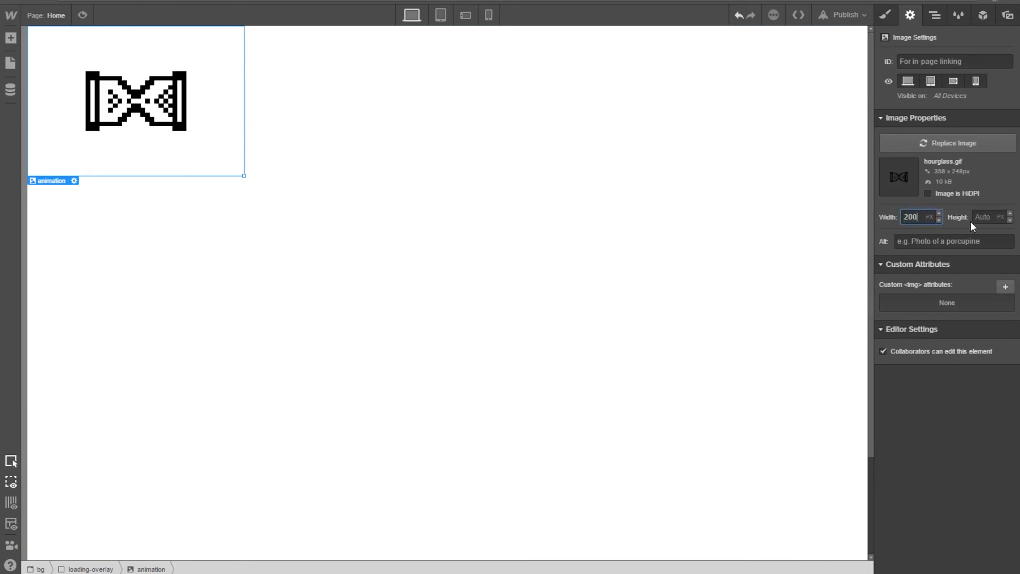
click(982, 216)
text(200)
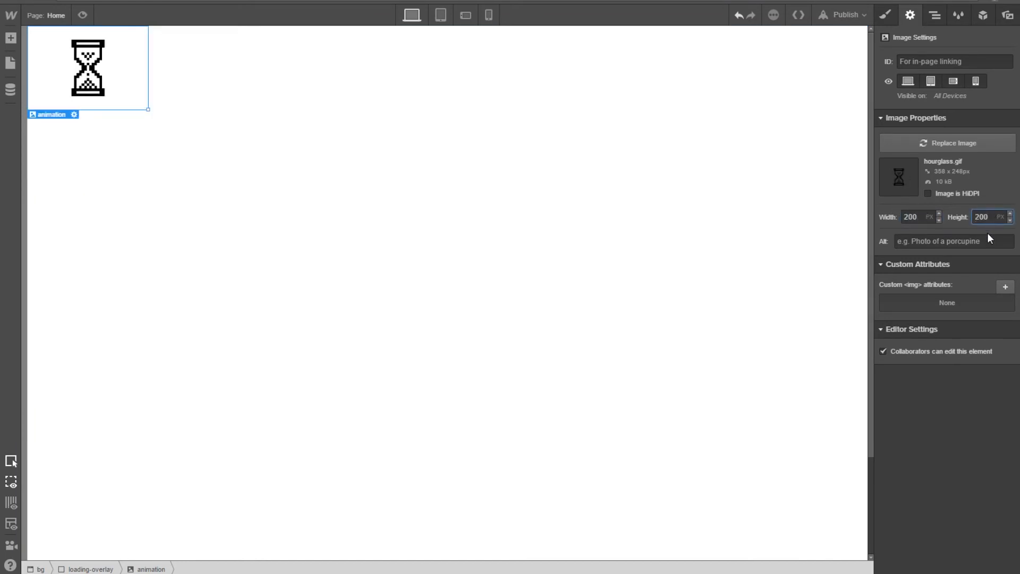
double_click(982, 216)
text(auto)
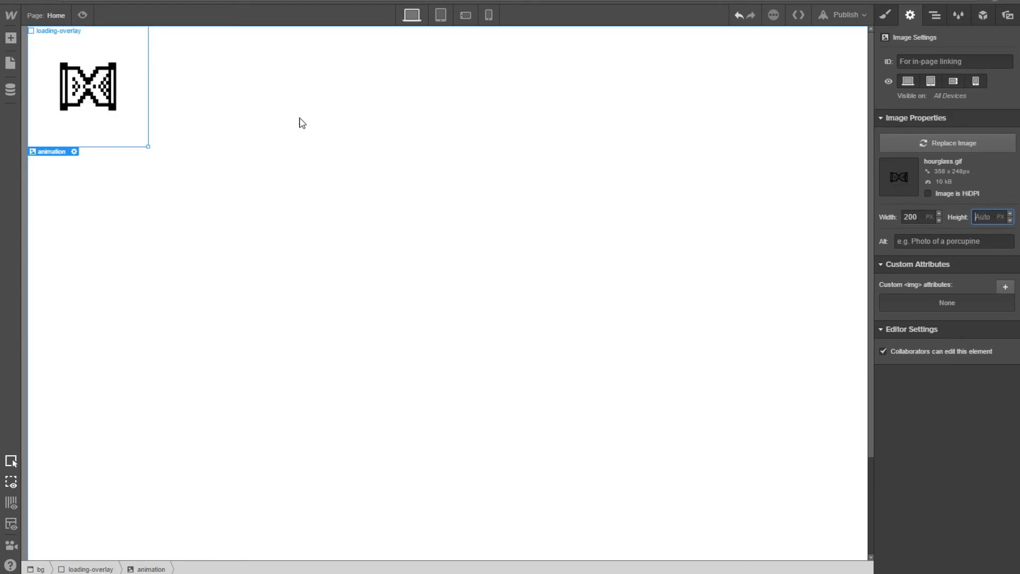
Step: Set the hourglass image's width to 120 px in its image properties
click(390, 160)
click(109, 96)
click(914, 217)
key(BackSpace)
key(BackSpace)
key(BackSpace)
text(120)
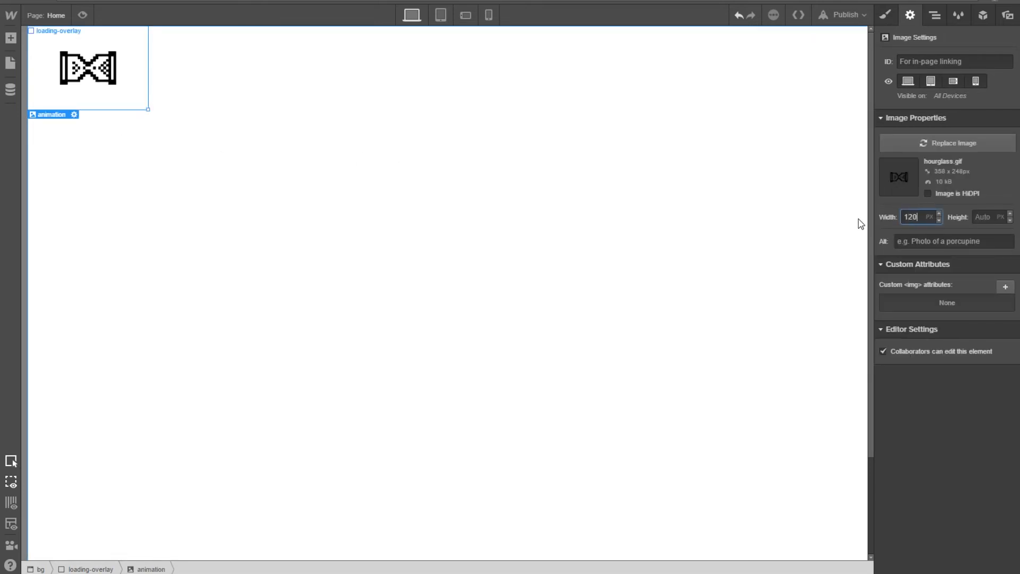
key(Return)
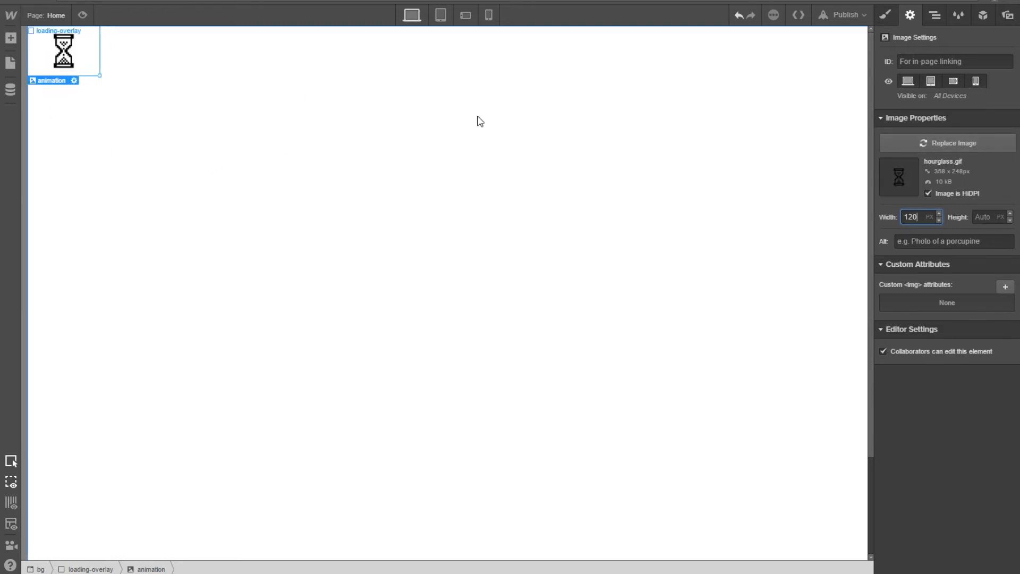
Step: Add an H1 heading inside loading-overlay, directly below the hourglass image
click(643, 97)
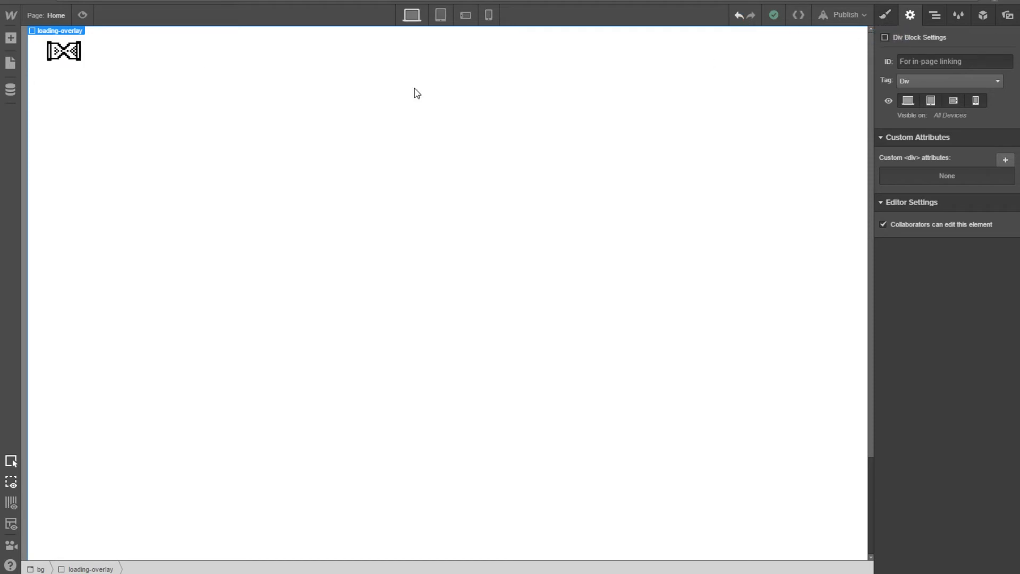
click(11, 38)
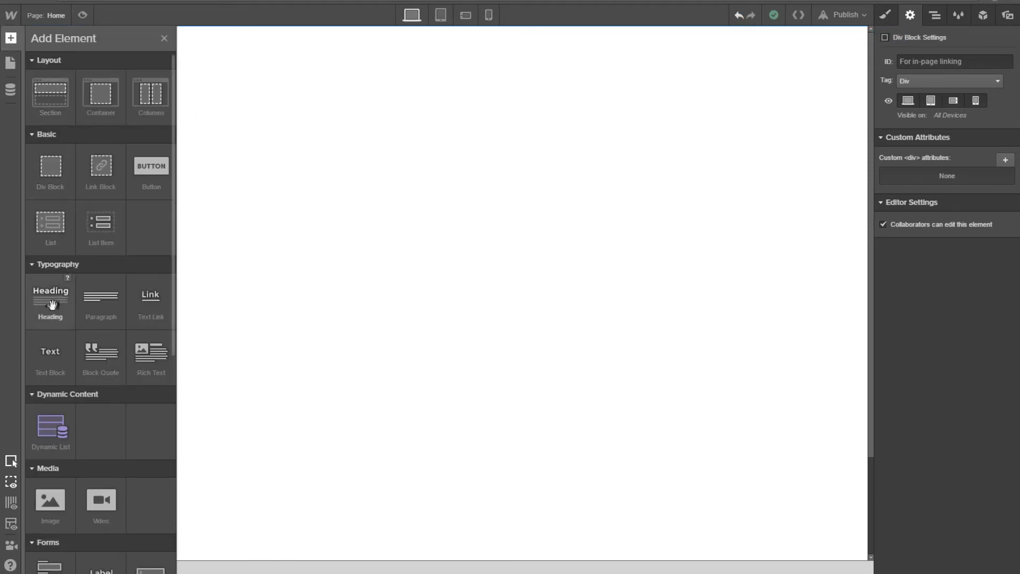
drag(324, 275, 118, 237)
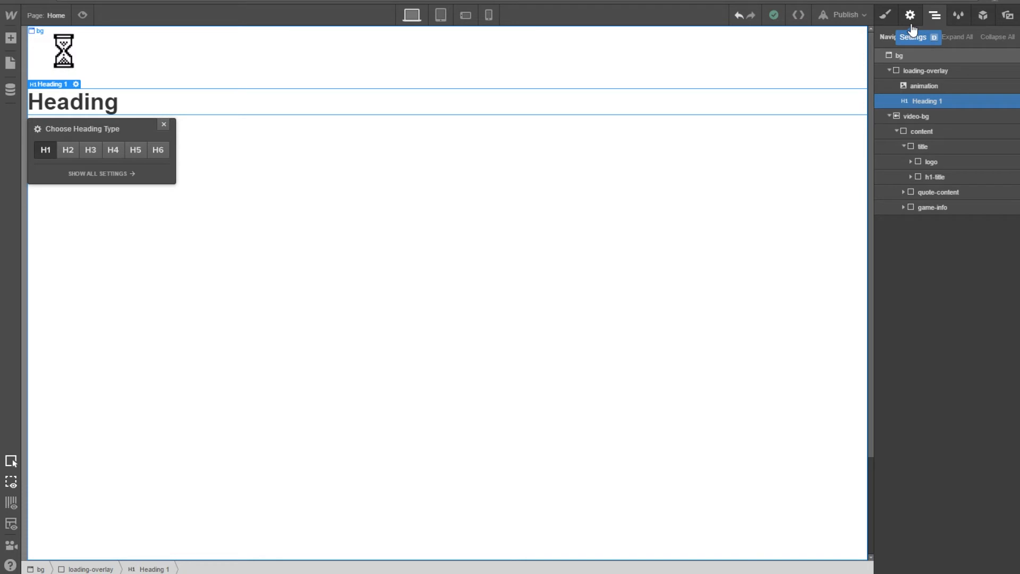
Step: Give the new heading in the overlay a new class called h1-loading
click(911, 16)
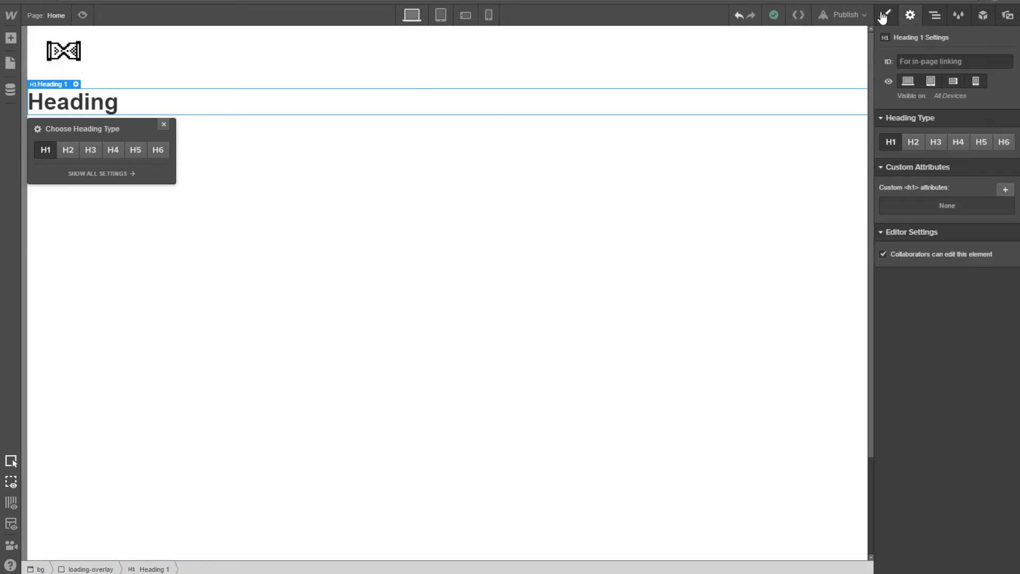
click(885, 15)
click(896, 56)
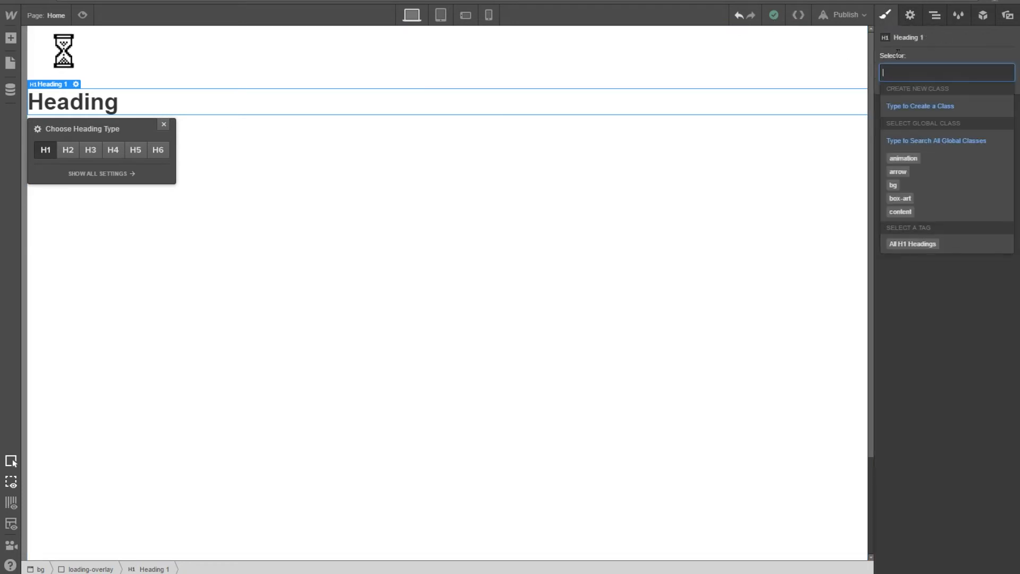
text(h1-)
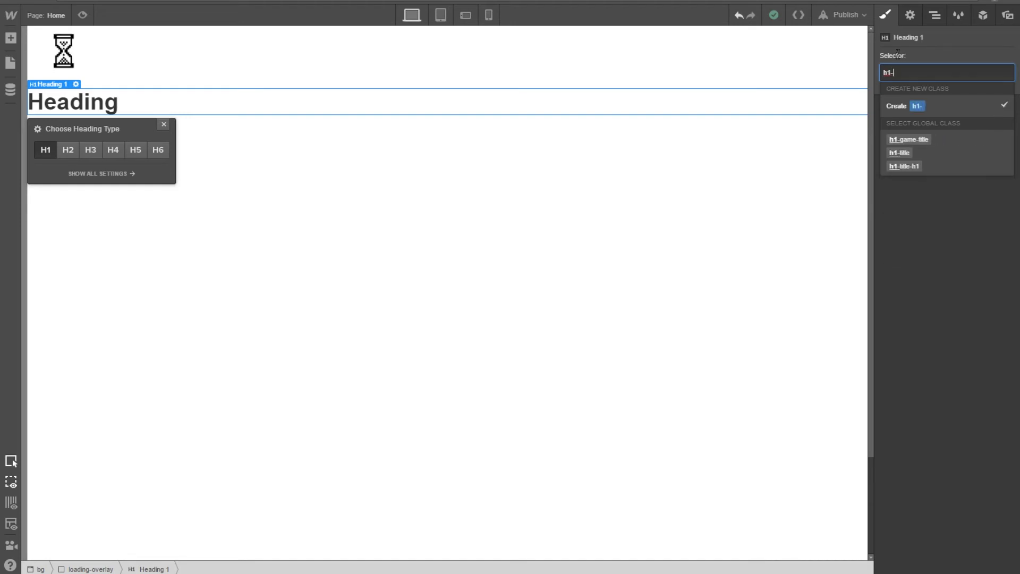
text(loading)
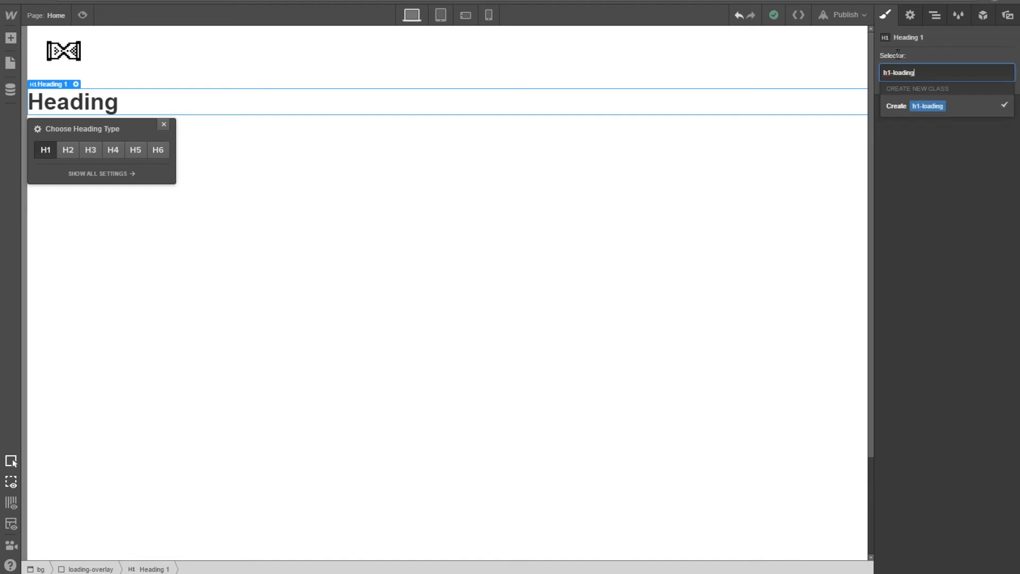
key(Return)
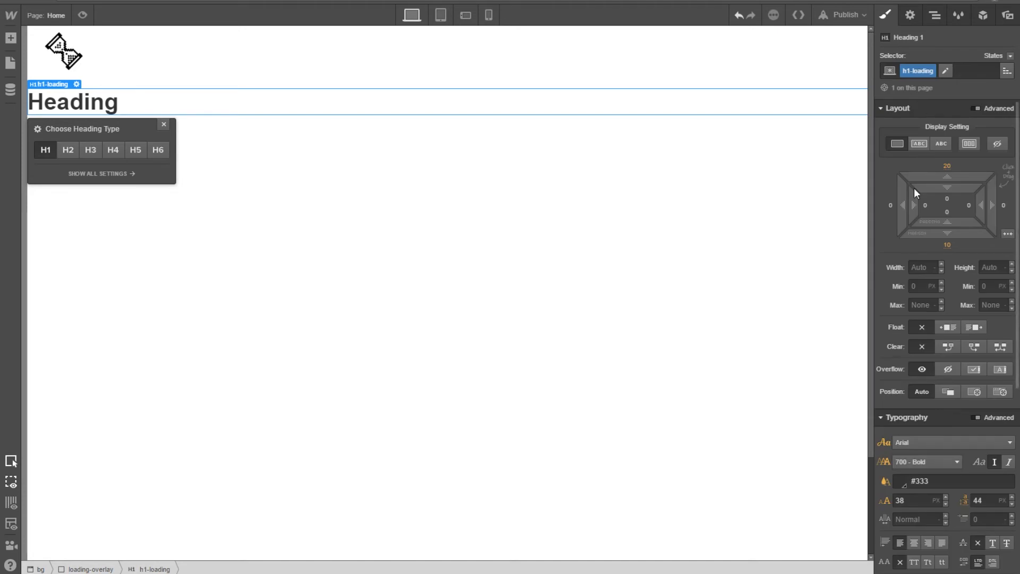
Step: Set the heading's top and bottom margins to 0 px
click(951, 173)
text(0)
key(Return)
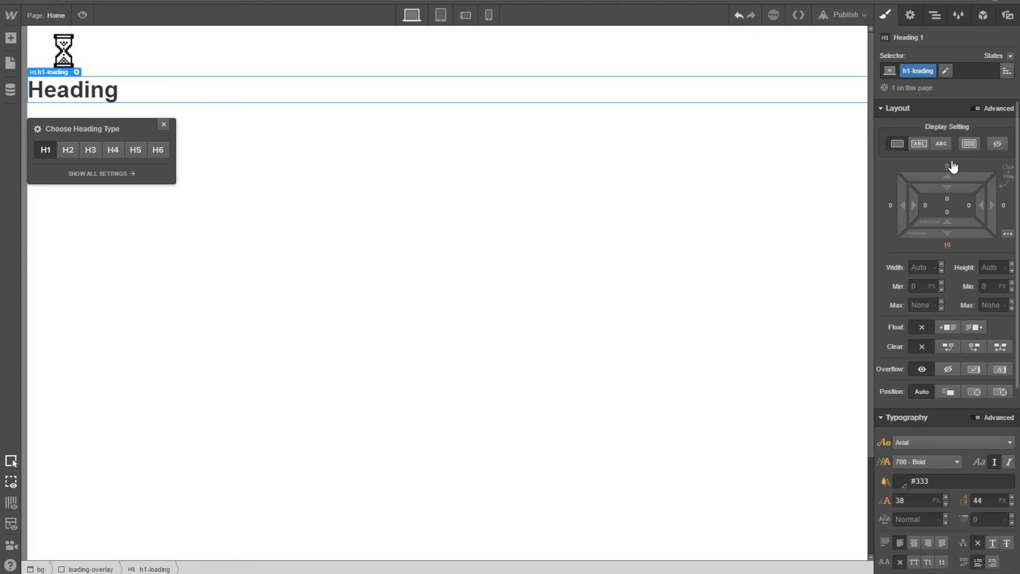
click(947, 245)
text(0)
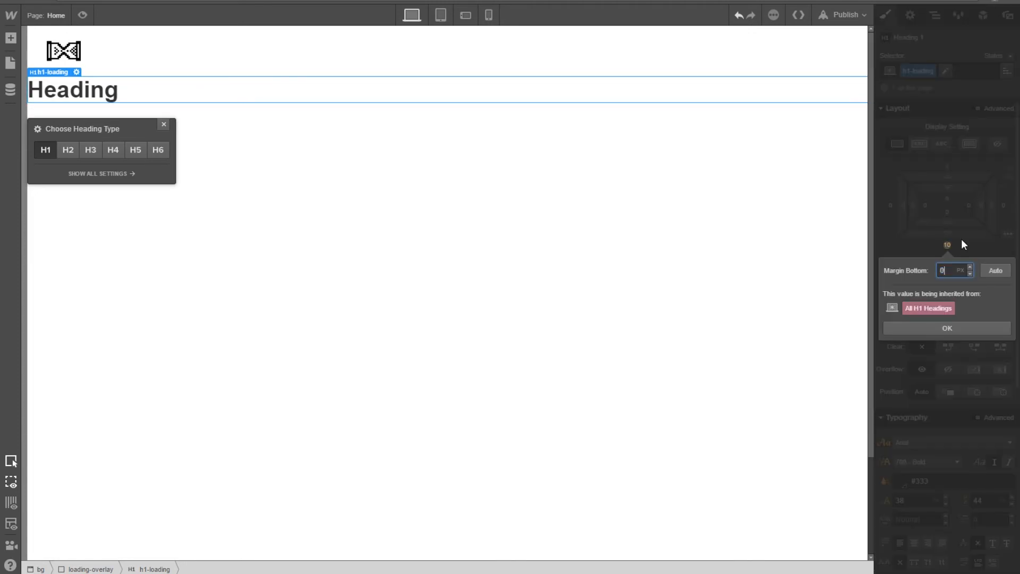
key(Return)
Step: Style the heading text in black with the Ahamono monospaced font at 400 - Normal weight
scroll(958, 301, down, 3)
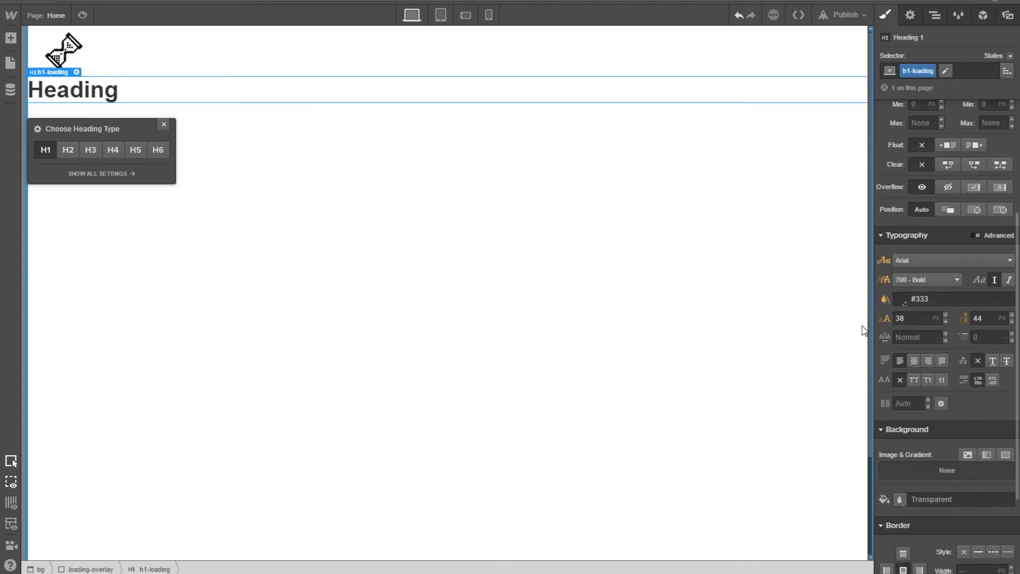
click(903, 300)
click(902, 475)
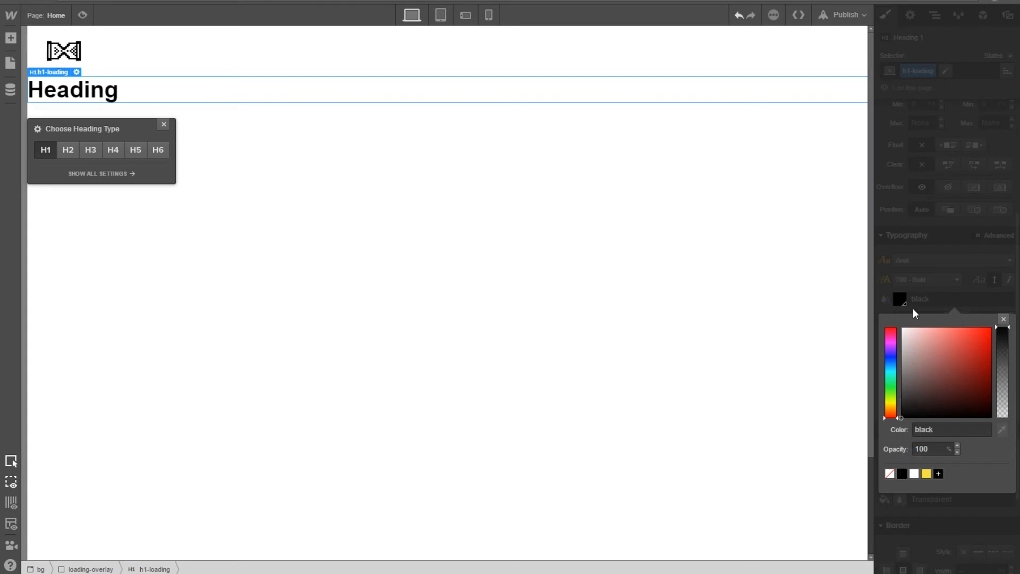
click(917, 286)
click(917, 285)
click(918, 326)
click(919, 261)
click(919, 276)
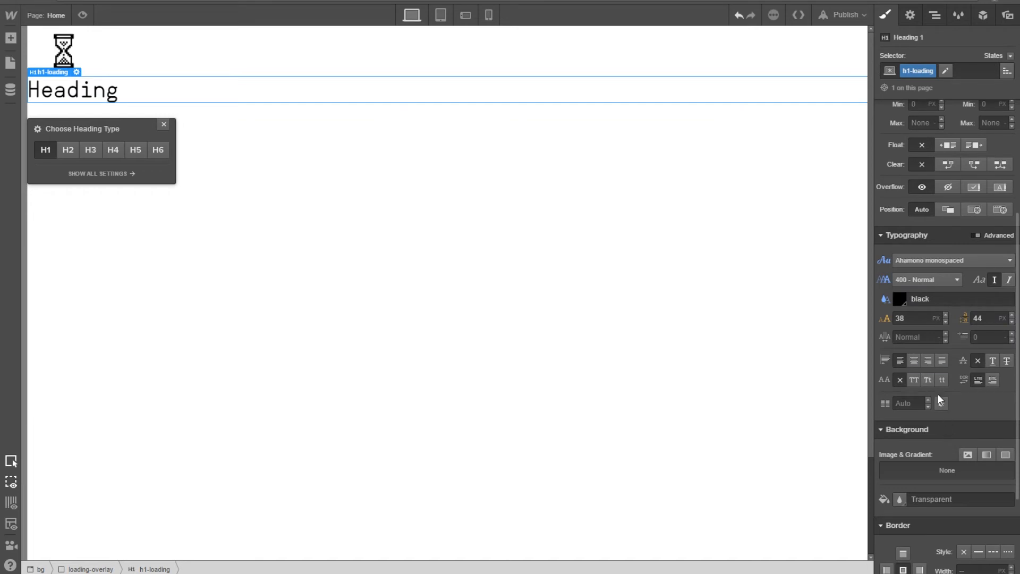
Step: Fill the heading's background with the saved Gold swatch, #f7e144
scroll(959, 435, down, 3)
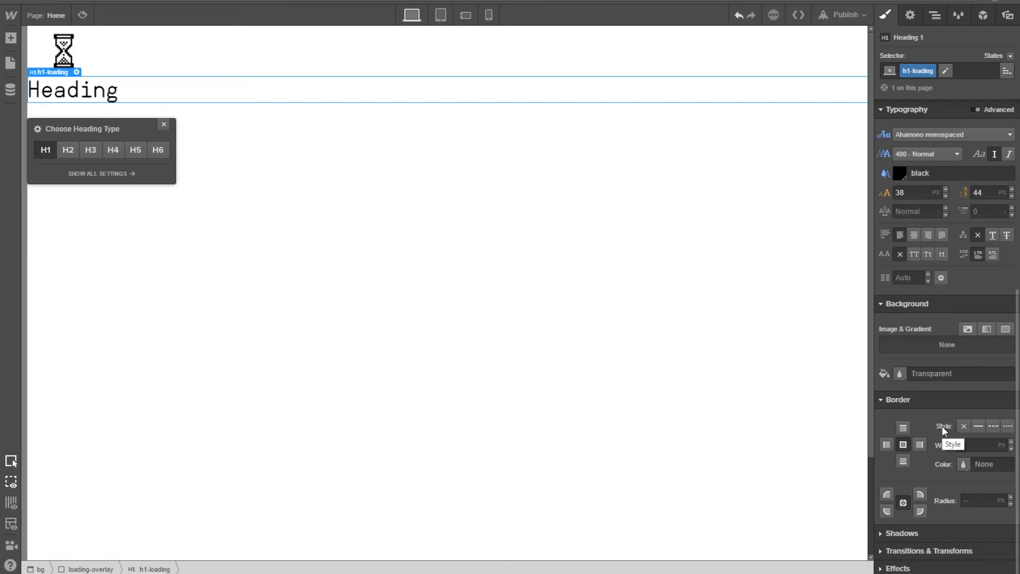
click(903, 375)
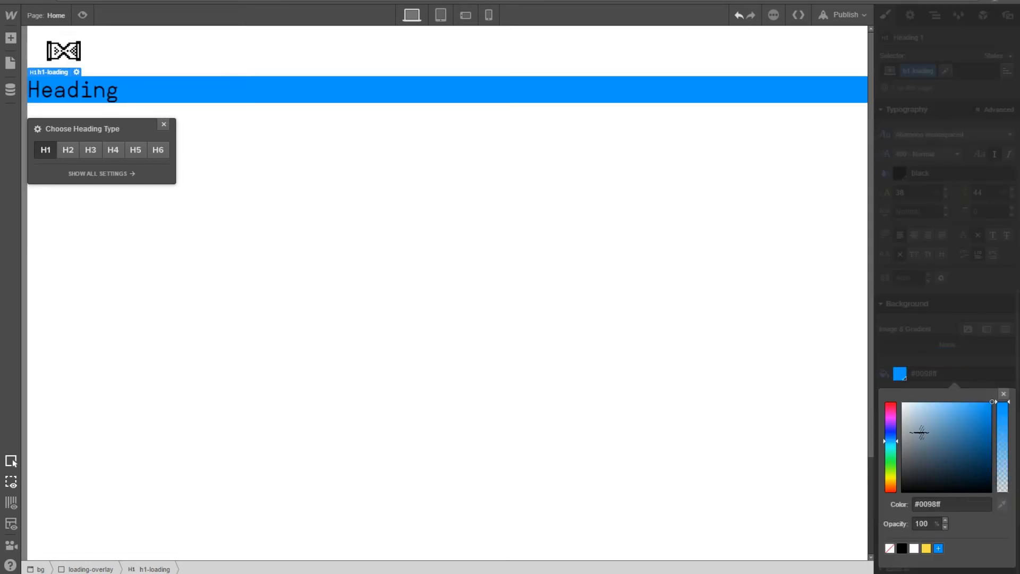
click(923, 548)
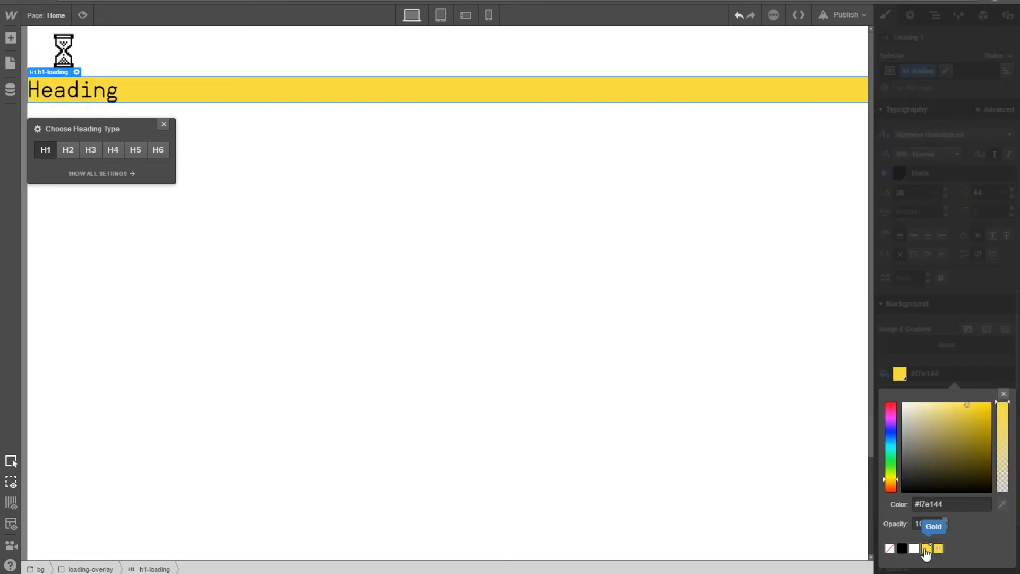
click(920, 346)
Step: Give the heading 8 px top and bottom padding and 30 px left padding, and set its width to 600 px
scroll(955, 244, up, 6)
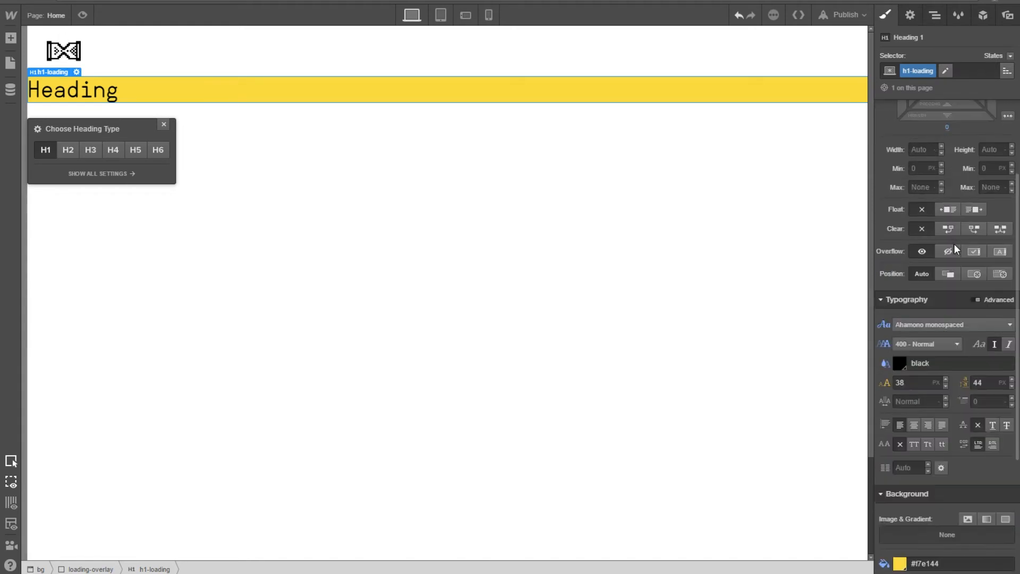
drag(949, 225, 954, 212)
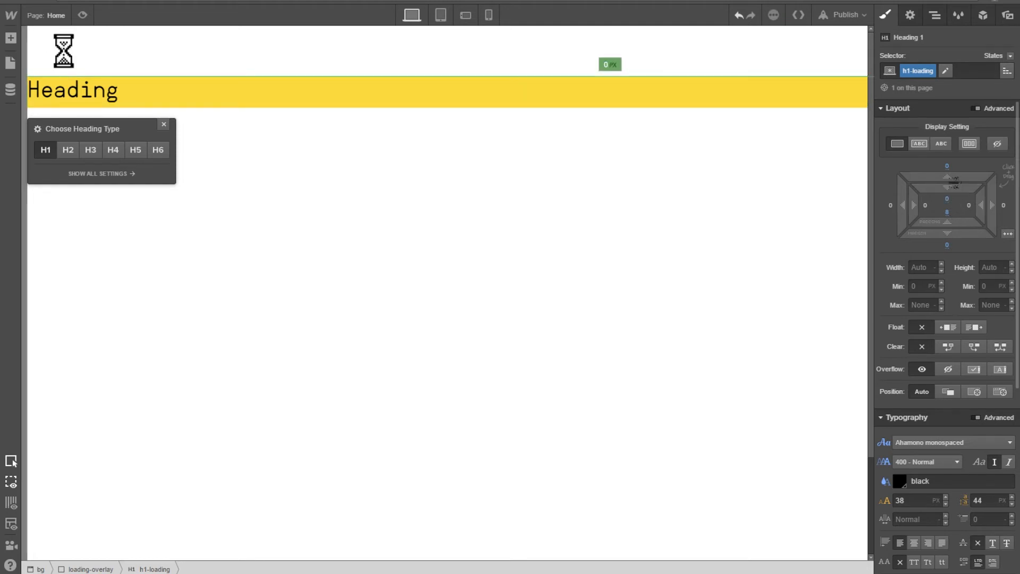
drag(962, 183, 962, 202)
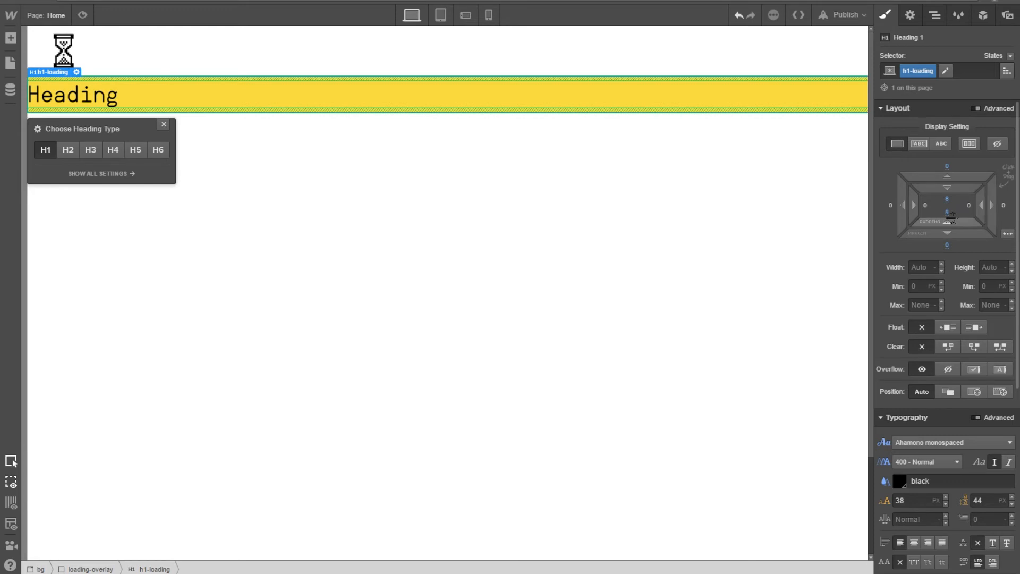
drag(914, 206, 980, 206)
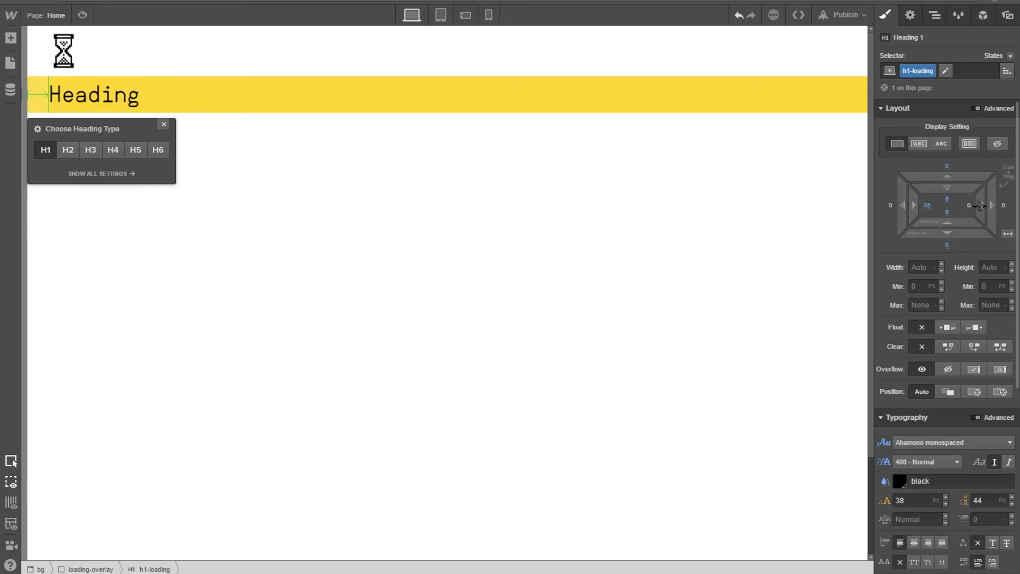
drag(971, 212, 969, 214)
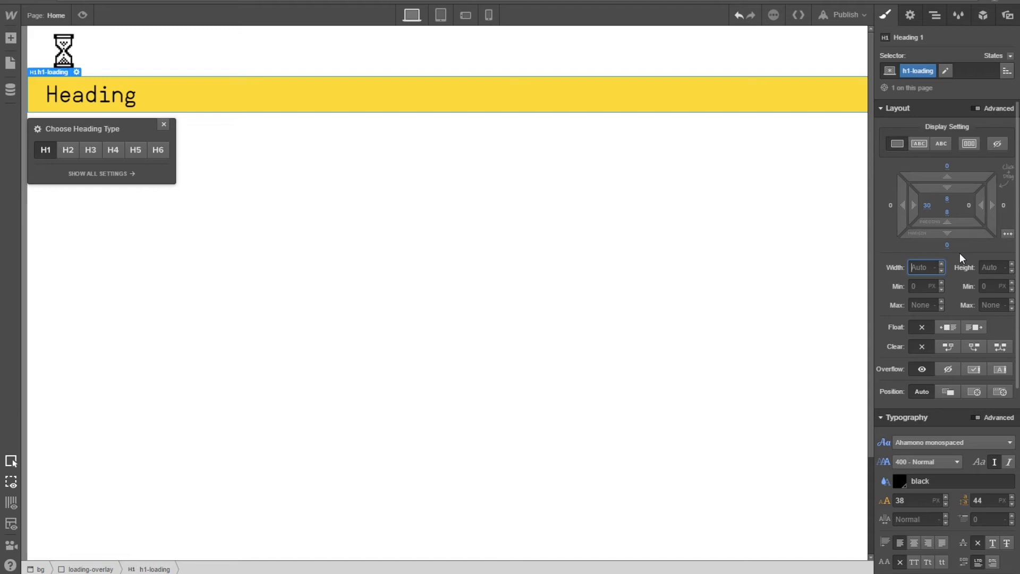
text(300)
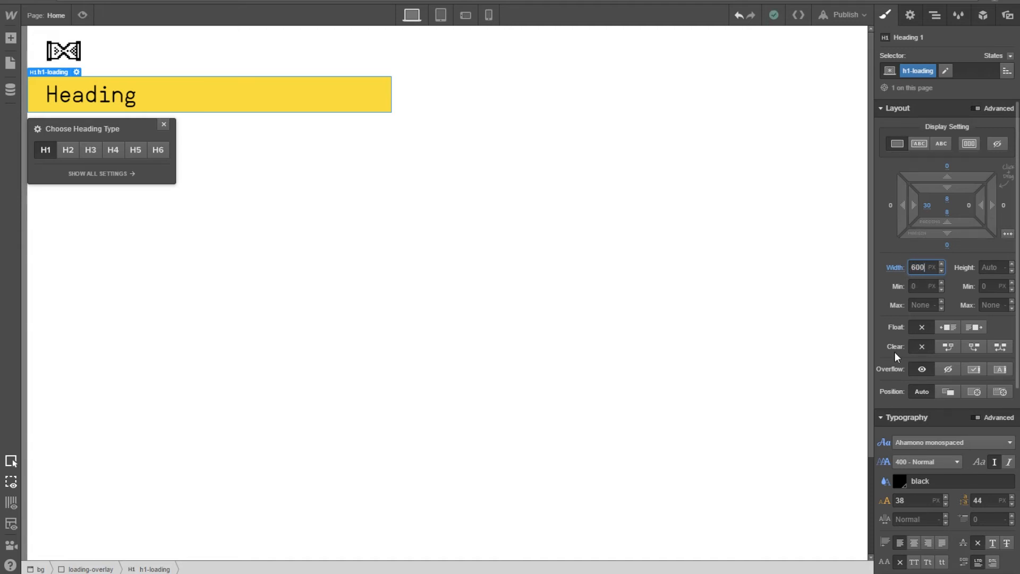
Step: Replace the heading's placeholder text with "loading stream..." in lowercase
double_click(110, 104)
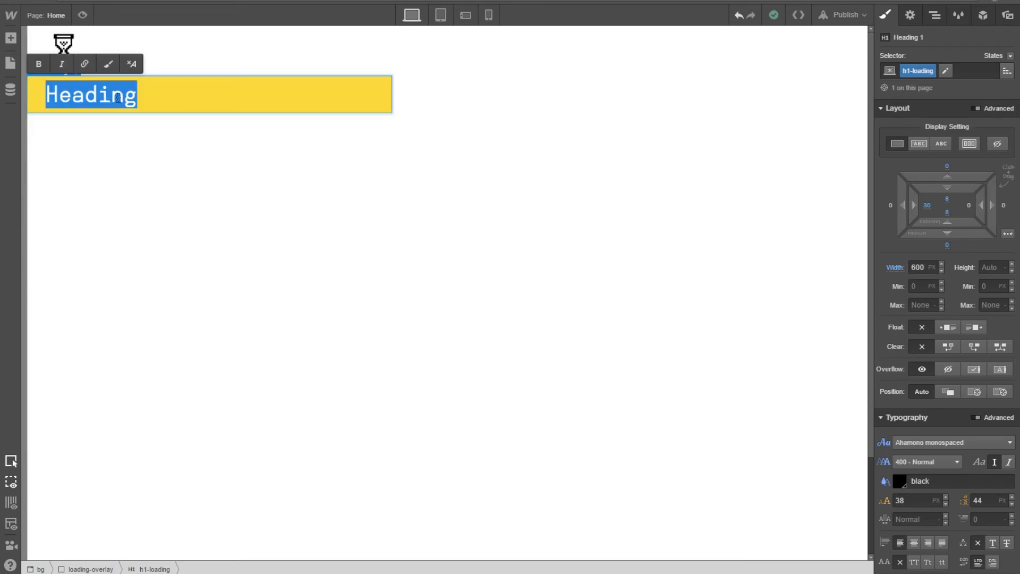
text(Loa)
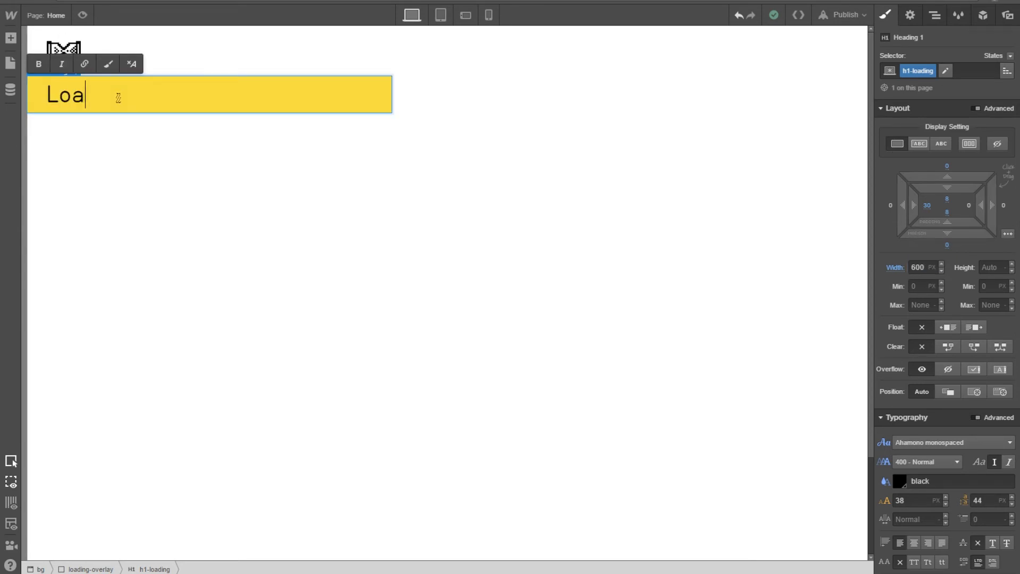
text(dings)
key(BackSpace)
key(BackSpace)
text(stream.)
key(Delete)
text(l)
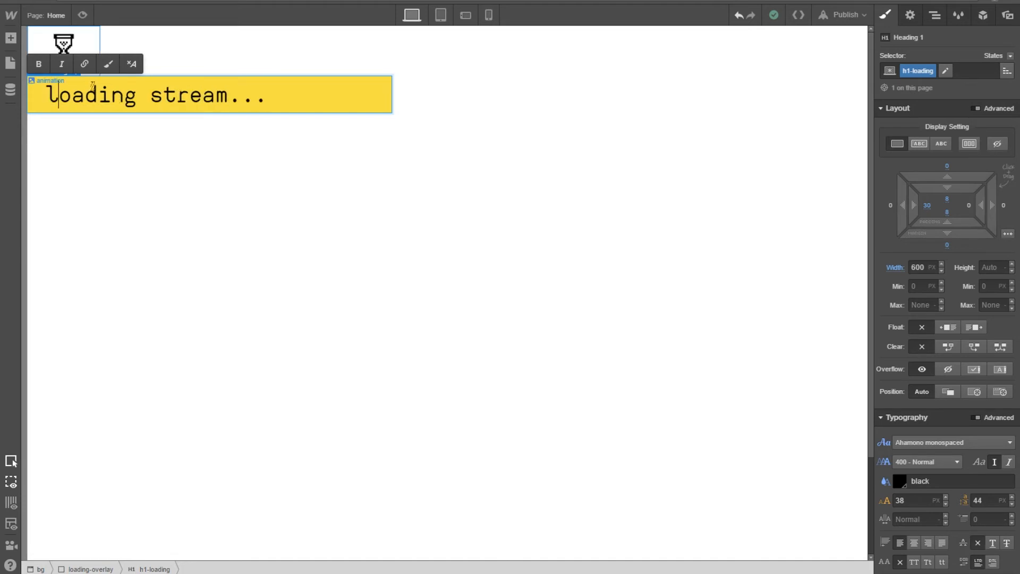
Step: Select the loading-overlay div and pin its absolute position to all four sides with 0 px offsets
click(113, 137)
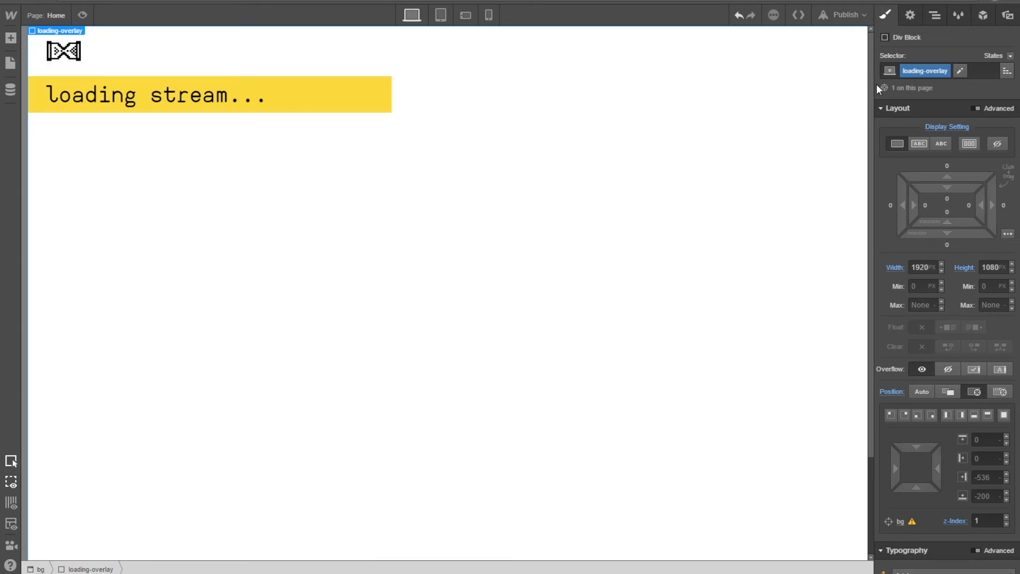
click(911, 16)
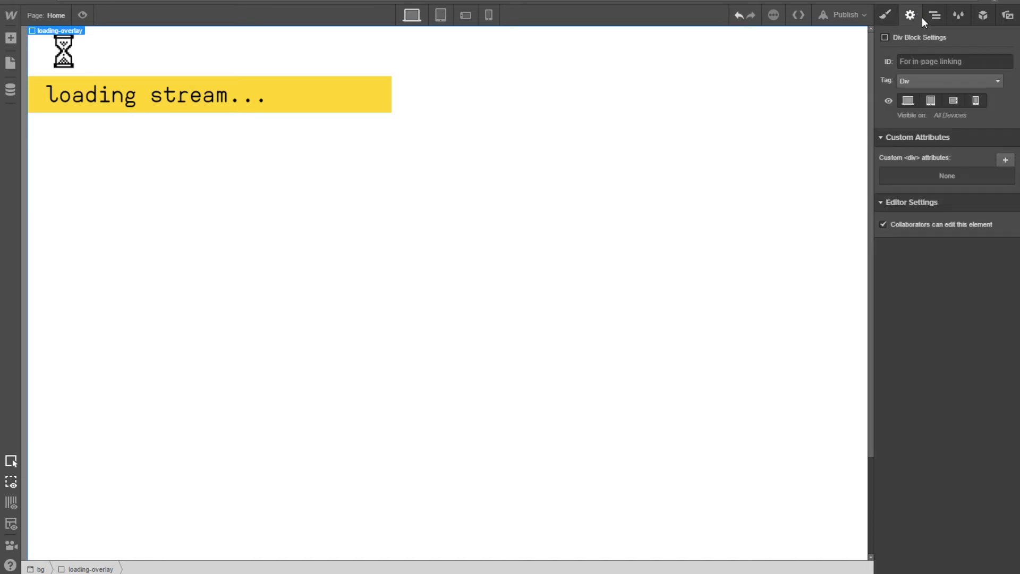
click(886, 15)
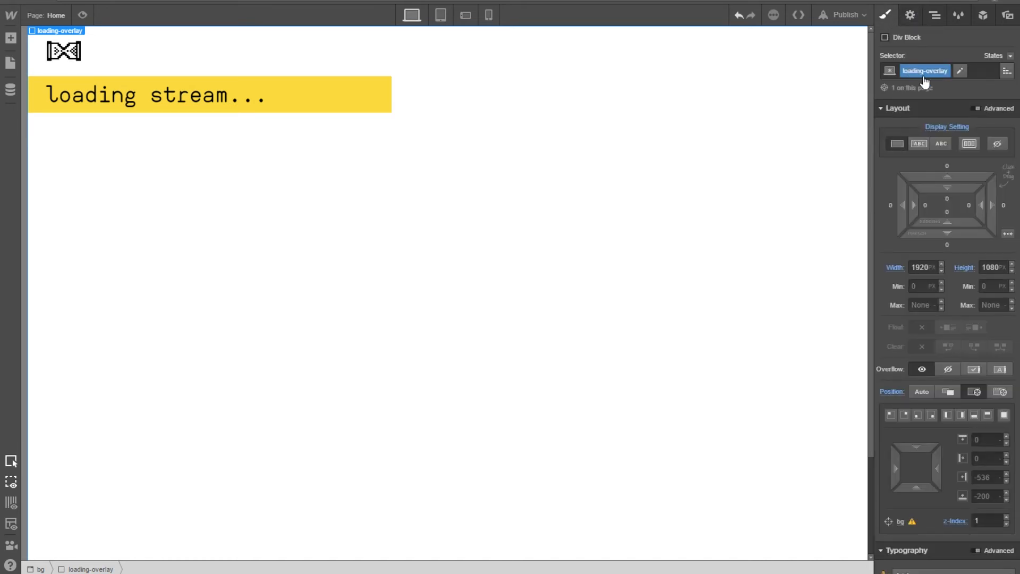
click(935, 16)
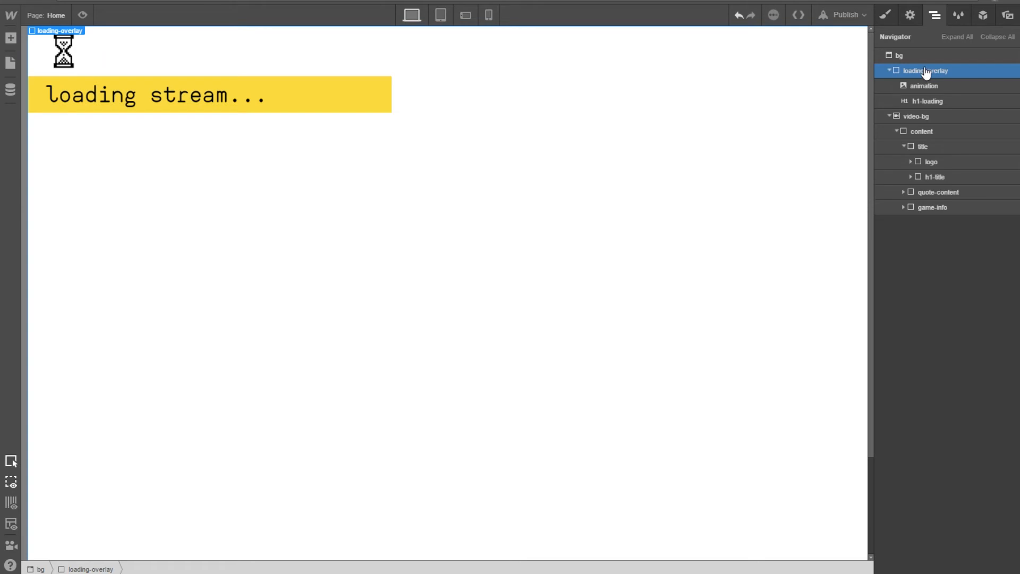
click(887, 16)
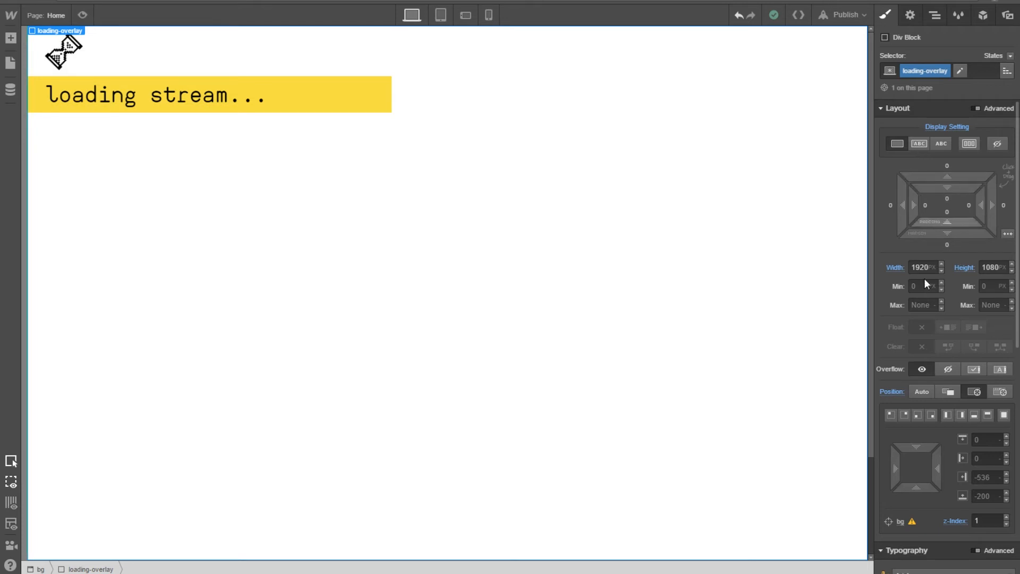
scroll(962, 415, down, 3)
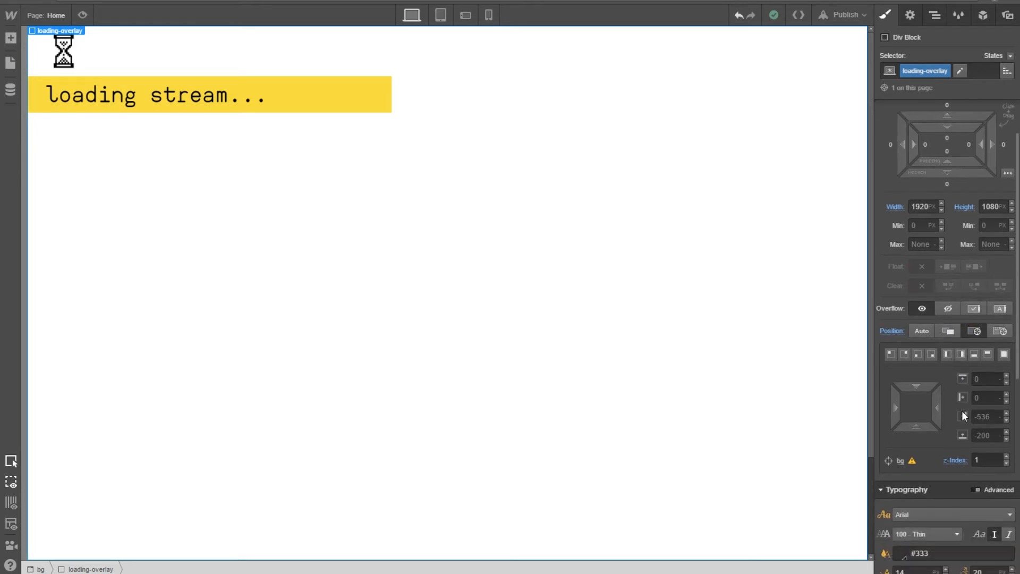
scroll(963, 414, up, 3)
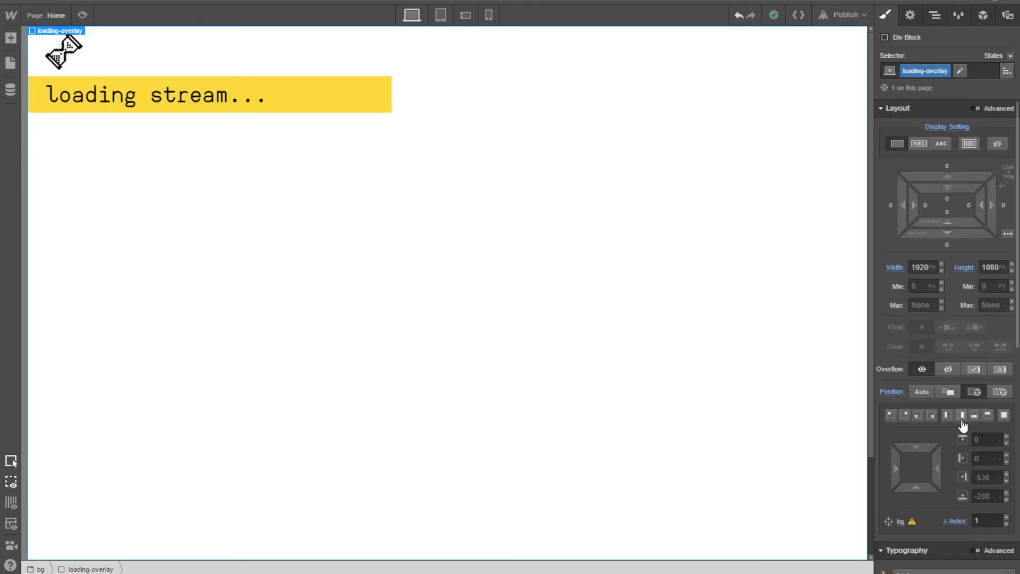
click(988, 415)
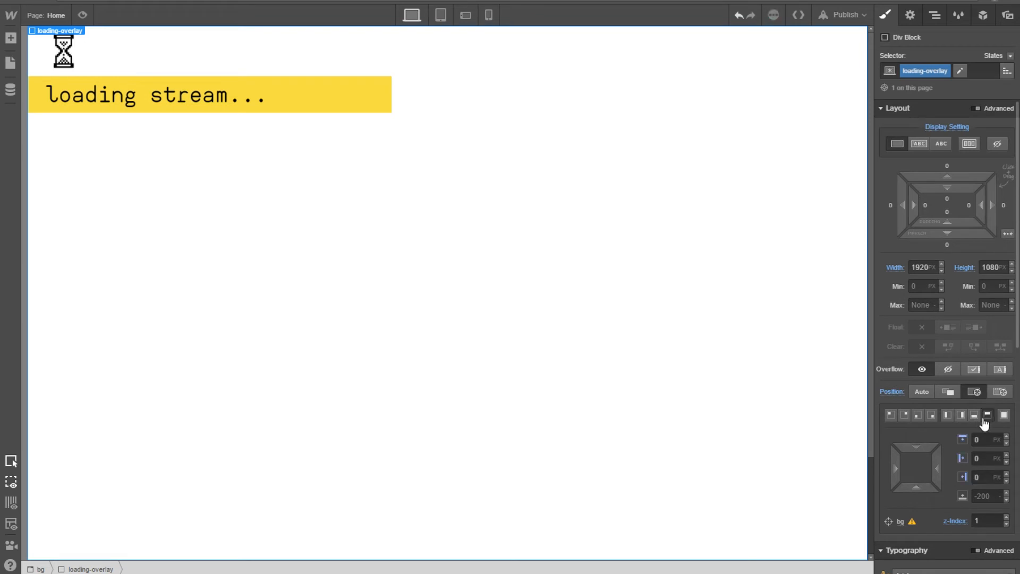
click(1004, 416)
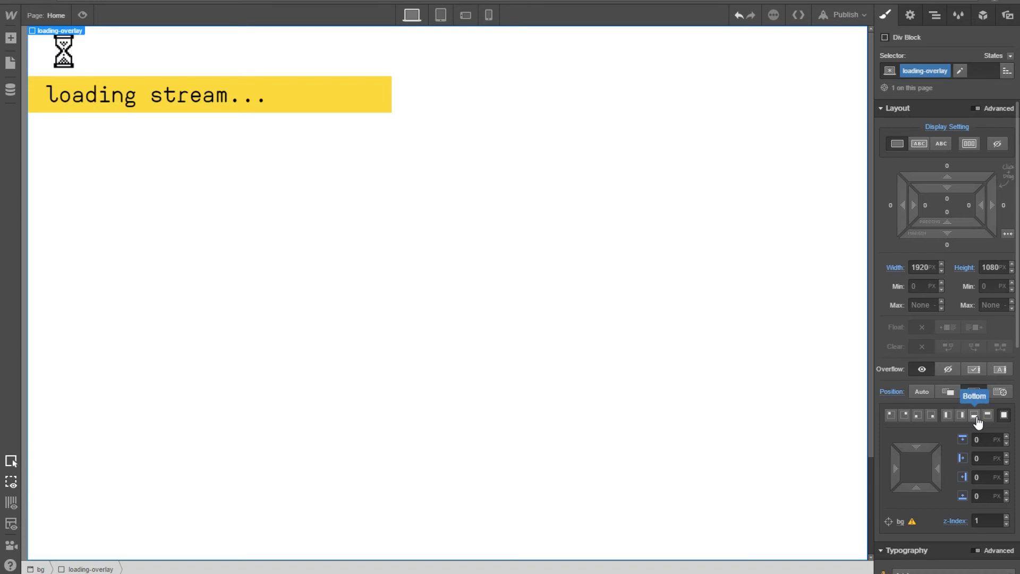
scroll(971, 400, down, 8)
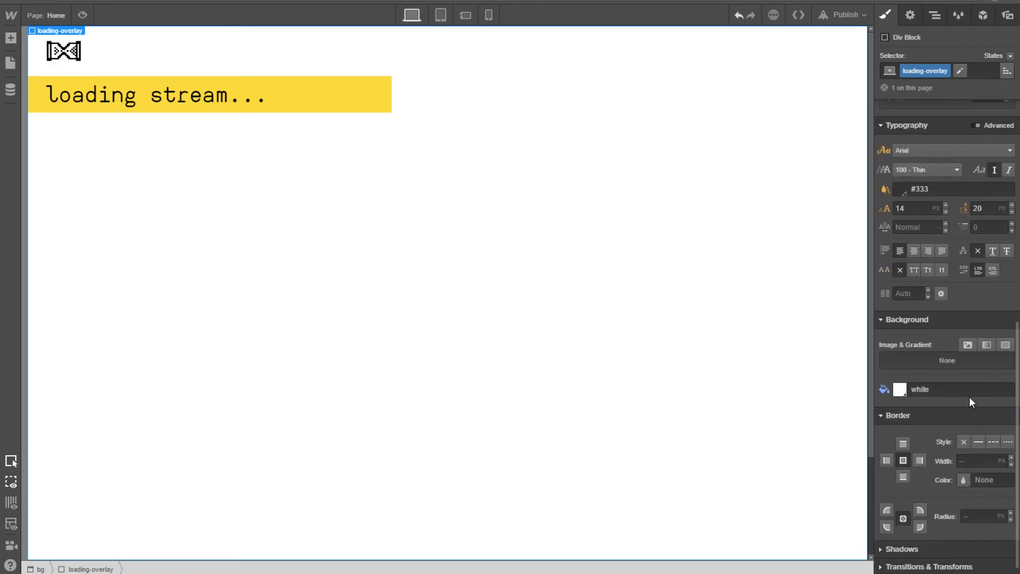
Step: Add a Div Block inside the loading-overlay div, above the animation image
scroll(962, 379, up, 8)
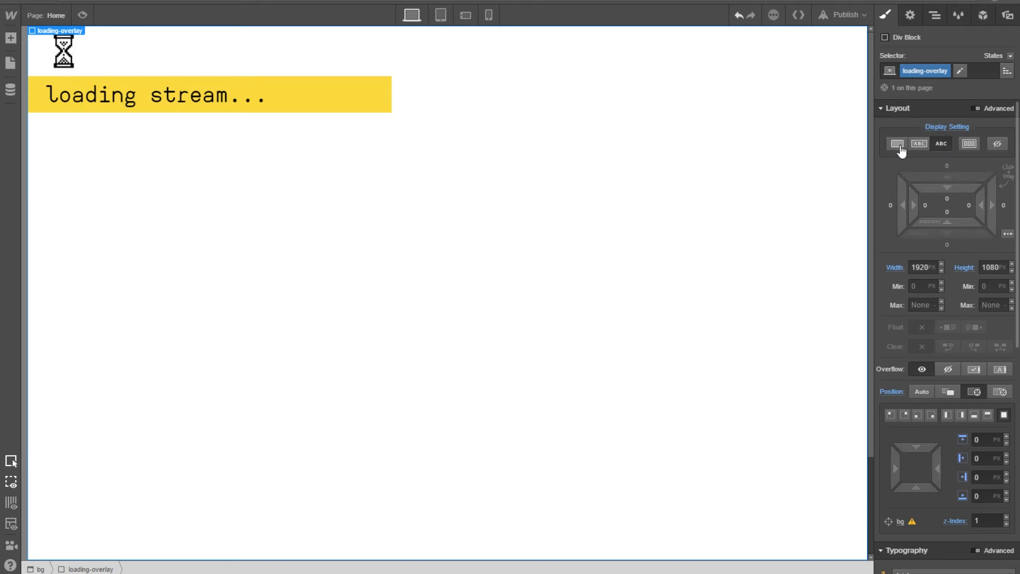
click(934, 15)
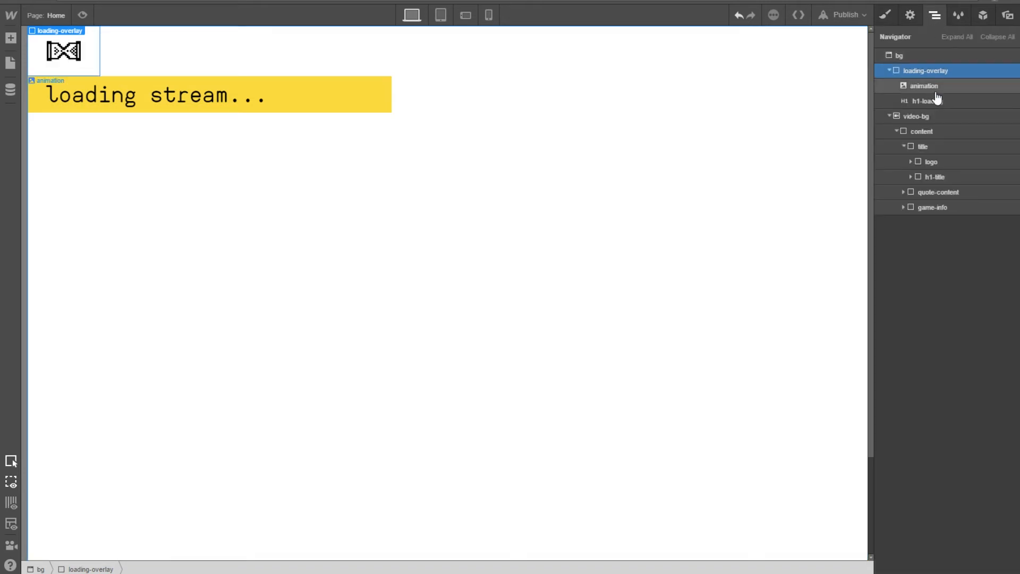
click(11, 37)
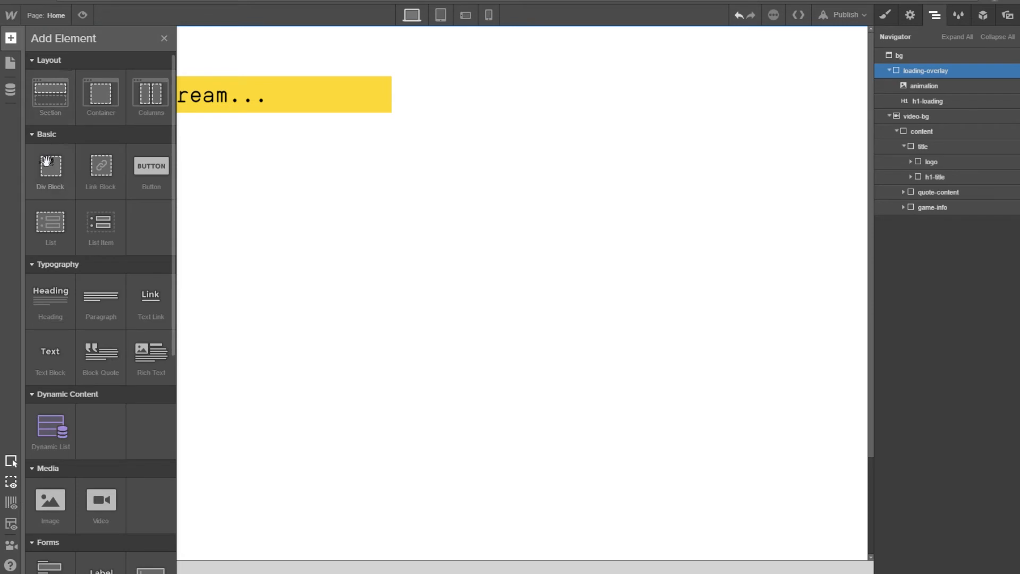
drag(47, 154, 951, 79)
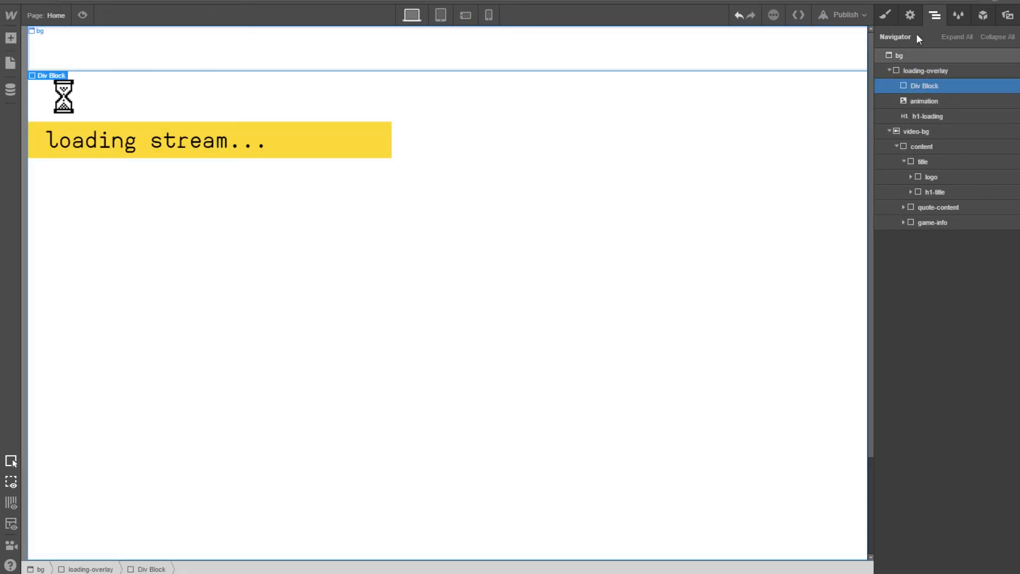
click(910, 20)
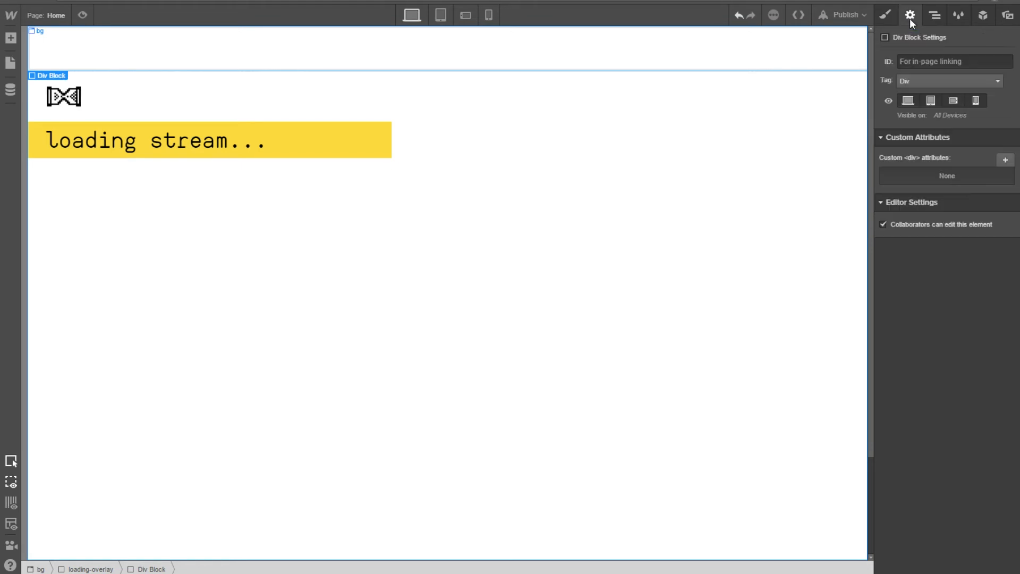
key(s)
click(906, 20)
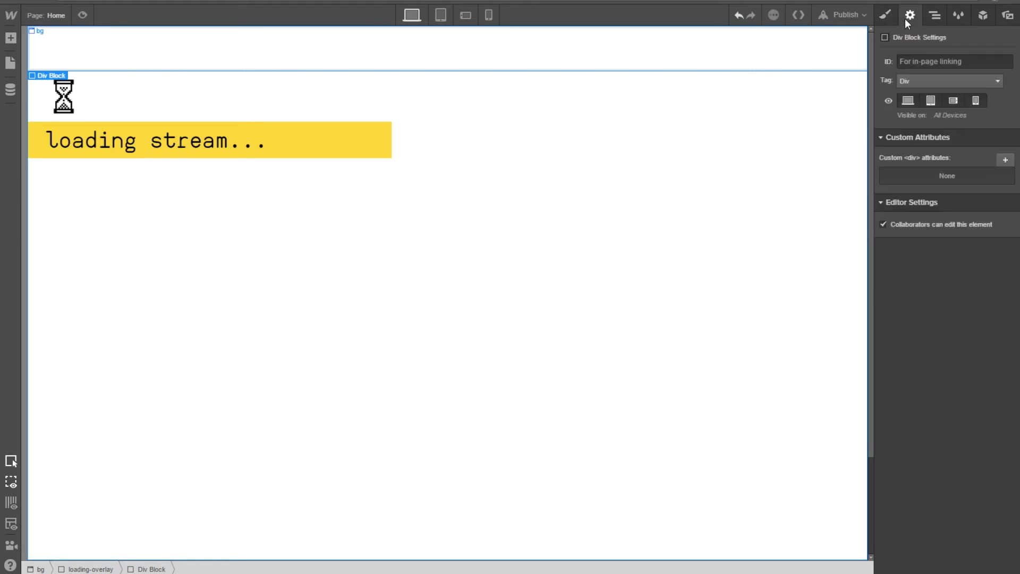
Step: Nest the animation image and the h1-loading heading inside the new Div Block, keeping the image above the heading
click(930, 16)
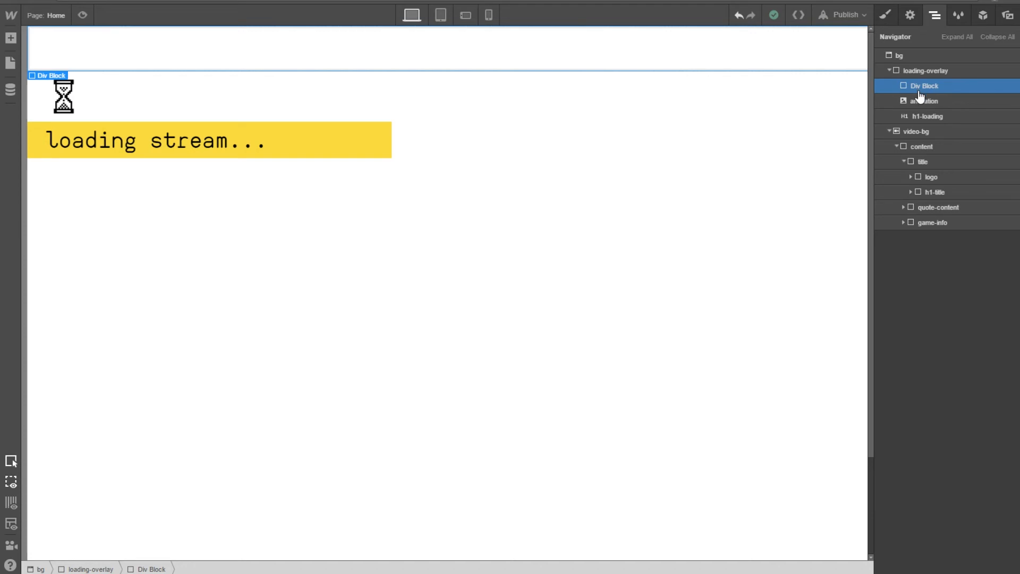
click(911, 102)
click(926, 116)
drag(925, 101, 909, 87)
drag(932, 121, 932, 87)
click(931, 86)
Step: Give the new Div Block the class animation-container
click(909, 20)
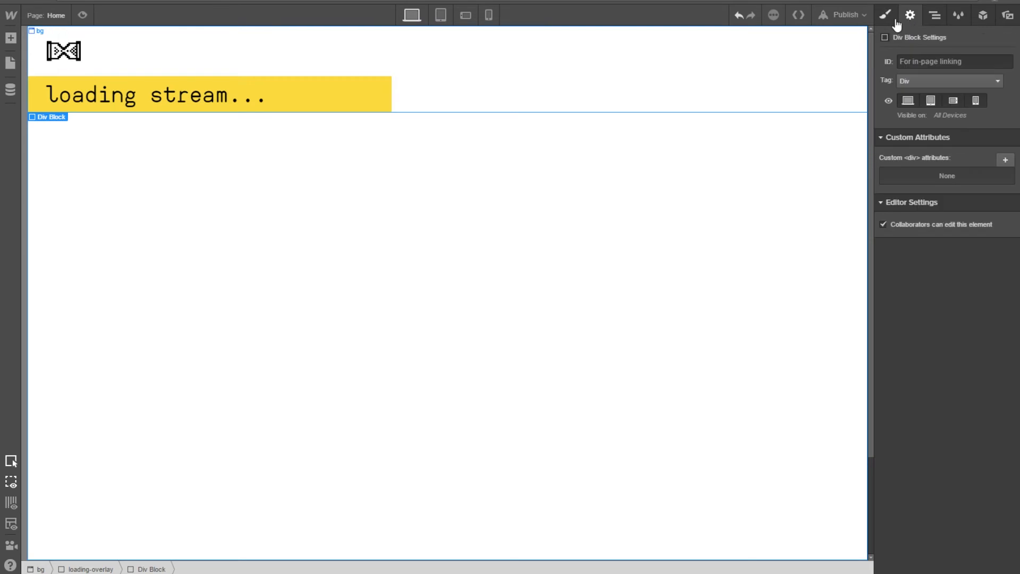
click(890, 17)
click(909, 20)
click(889, 19)
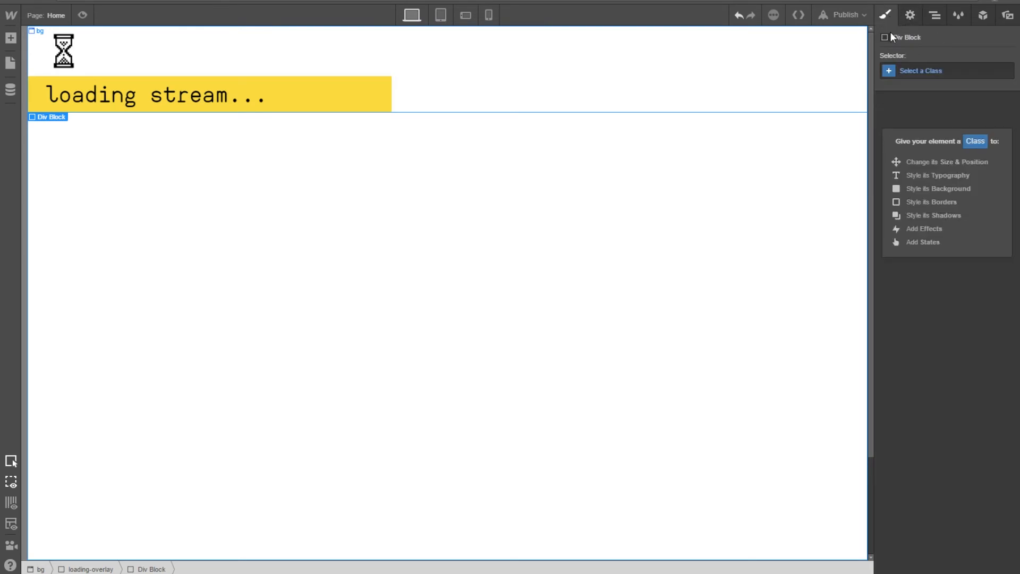
click(918, 74)
text(animation-c)
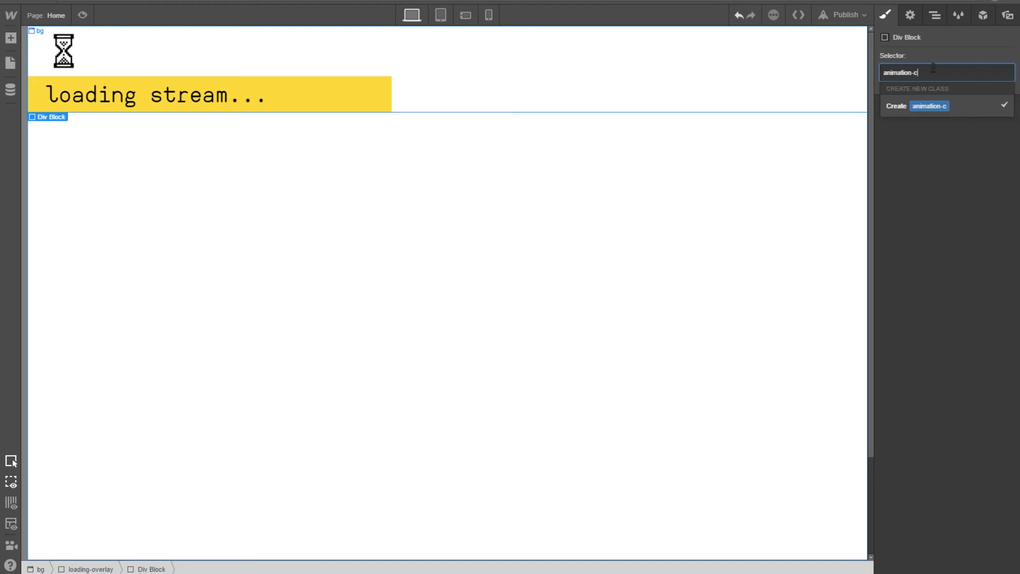
text(ontain)
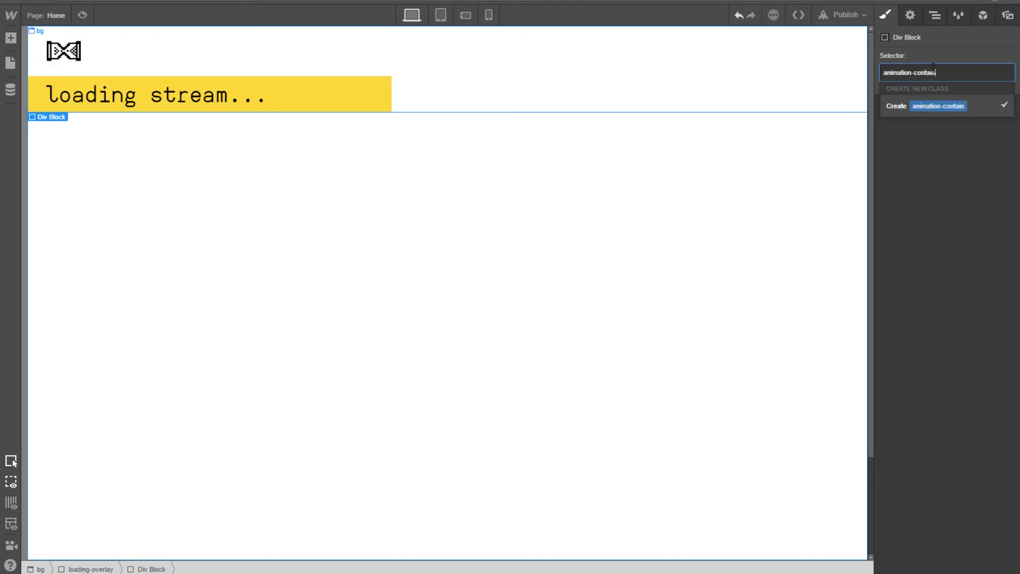
text(er)
key(Return)
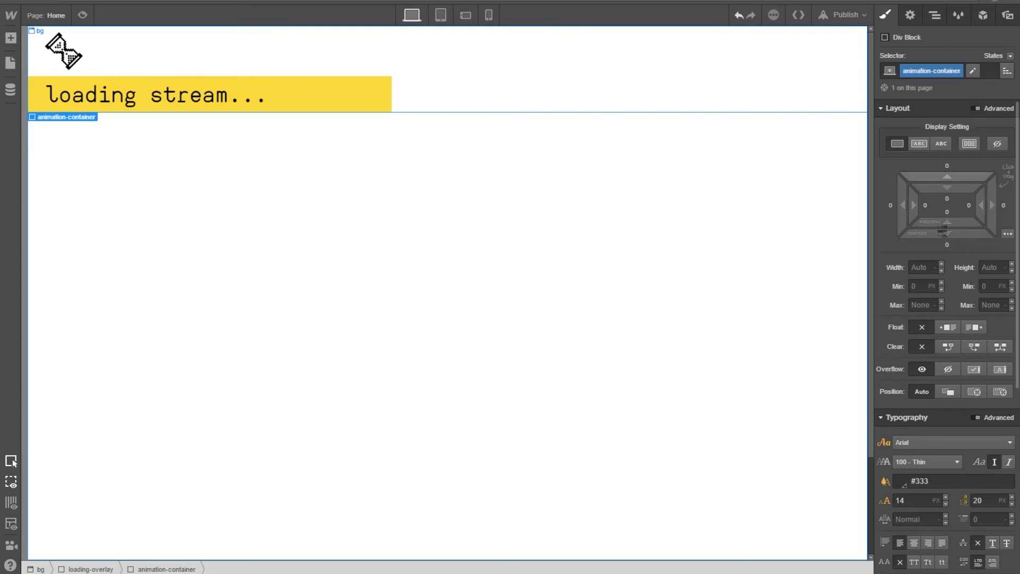
click(1000, 392)
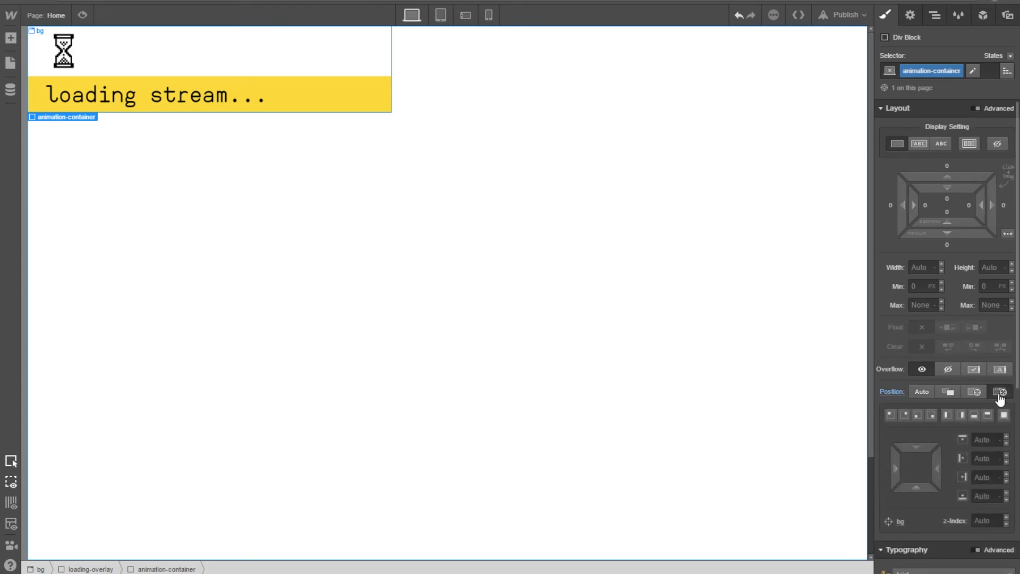
click(981, 398)
scroll(971, 423, down, 2)
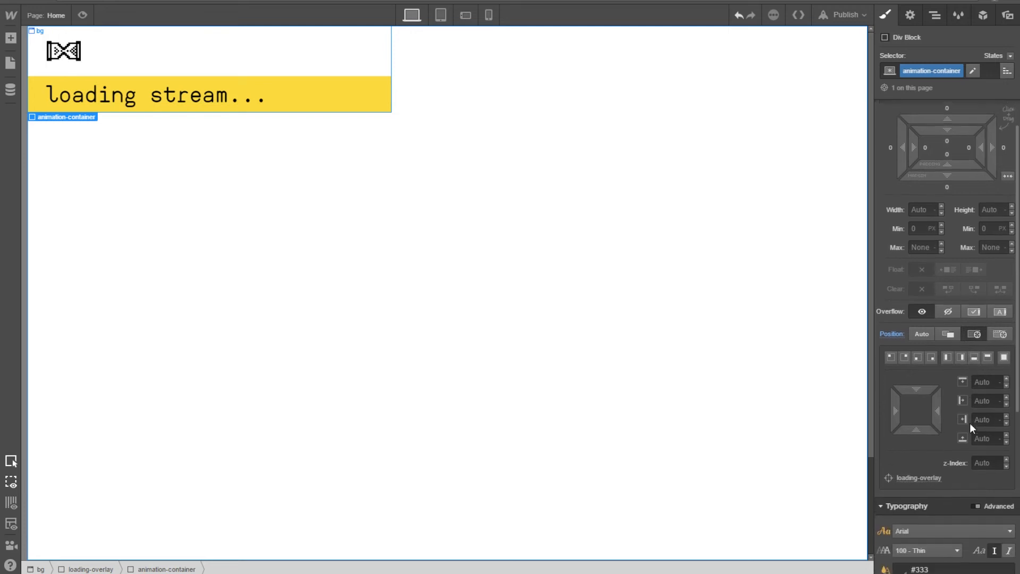
click(951, 335)
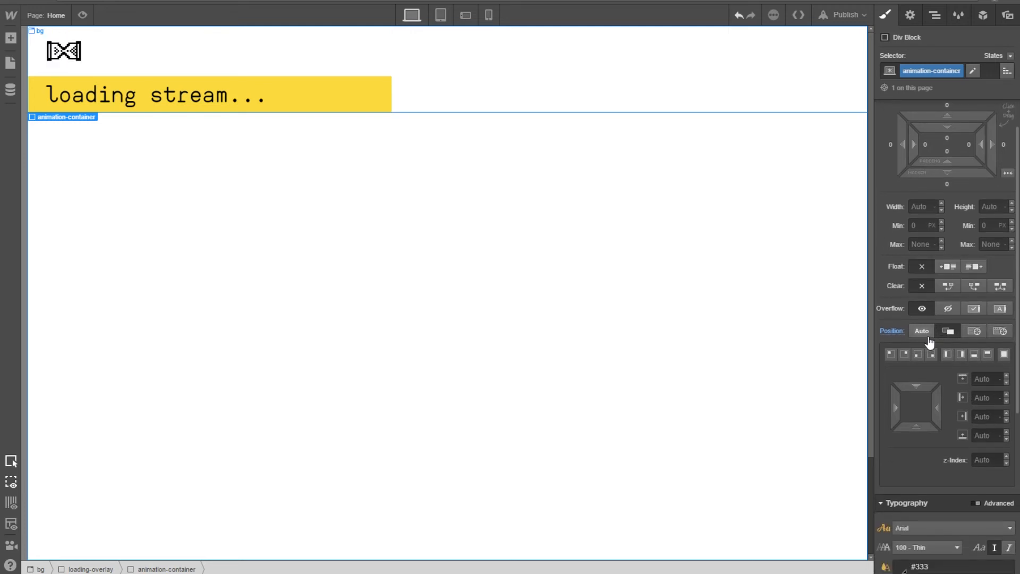
click(928, 338)
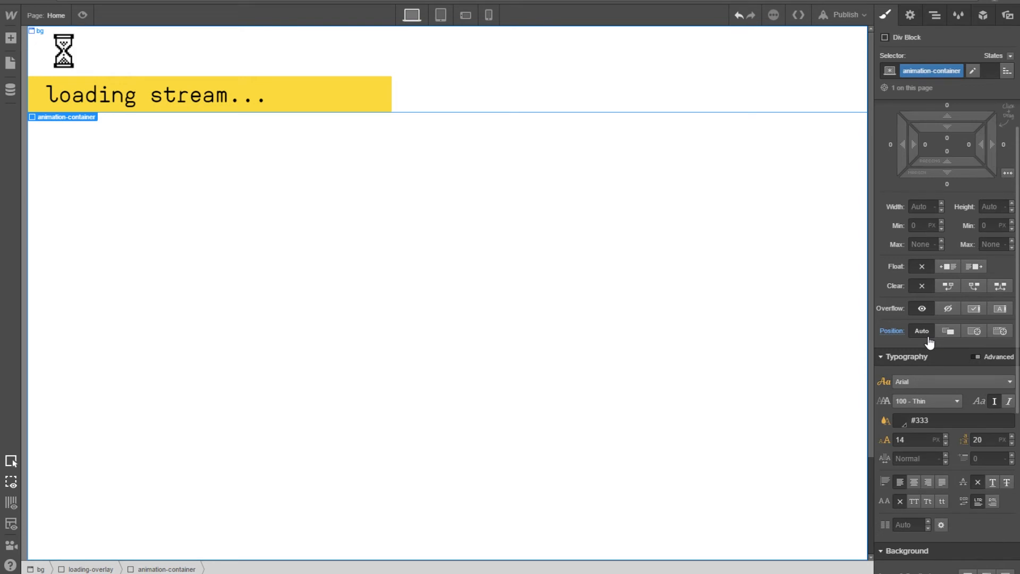
Step: Make animation-container a vertical flex layout with its children centered horizontally
scroll(929, 343, up, 2)
click(969, 144)
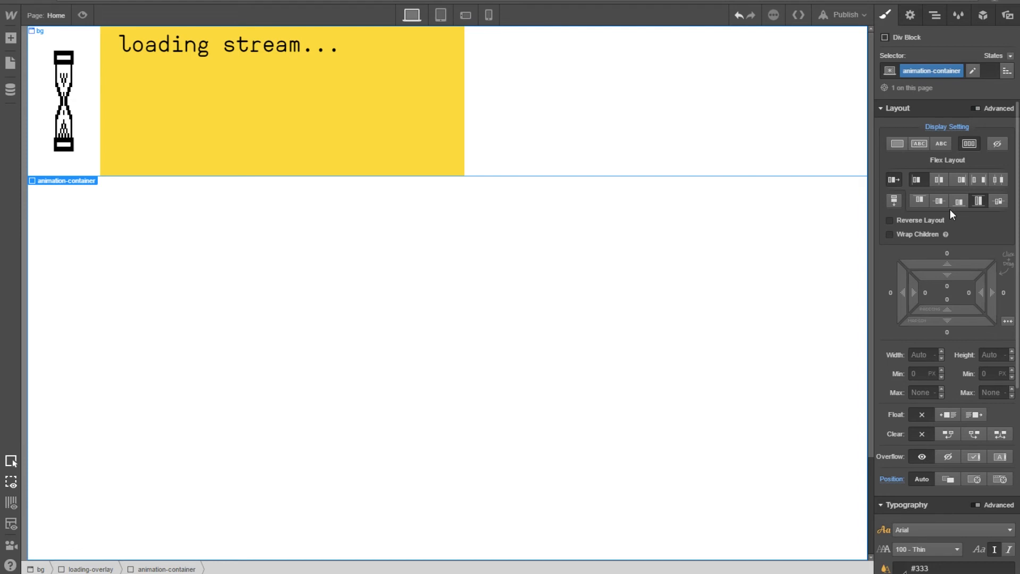
click(897, 203)
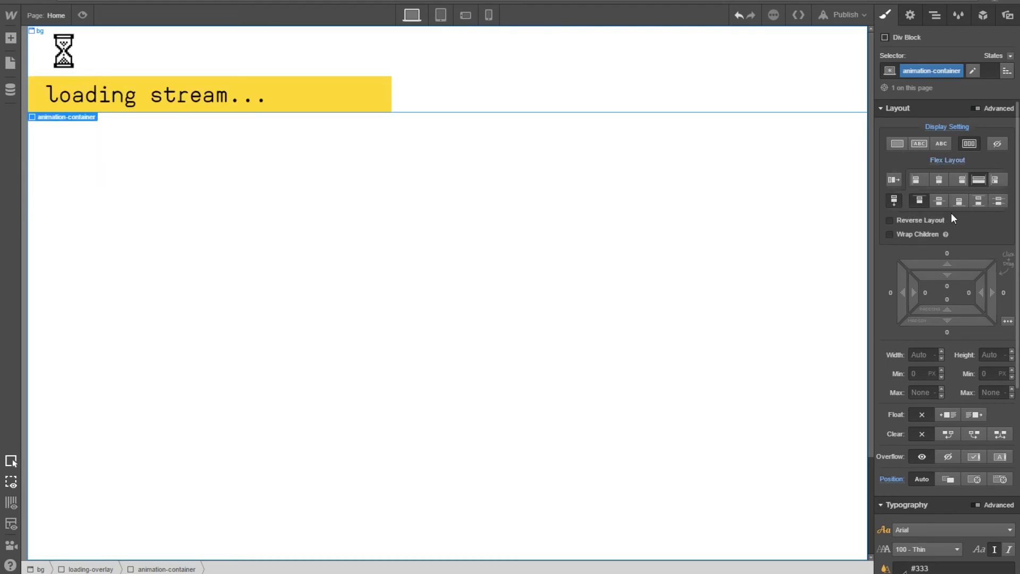
scroll(958, 441, down, 3)
scroll(958, 441, up, 3)
click(940, 180)
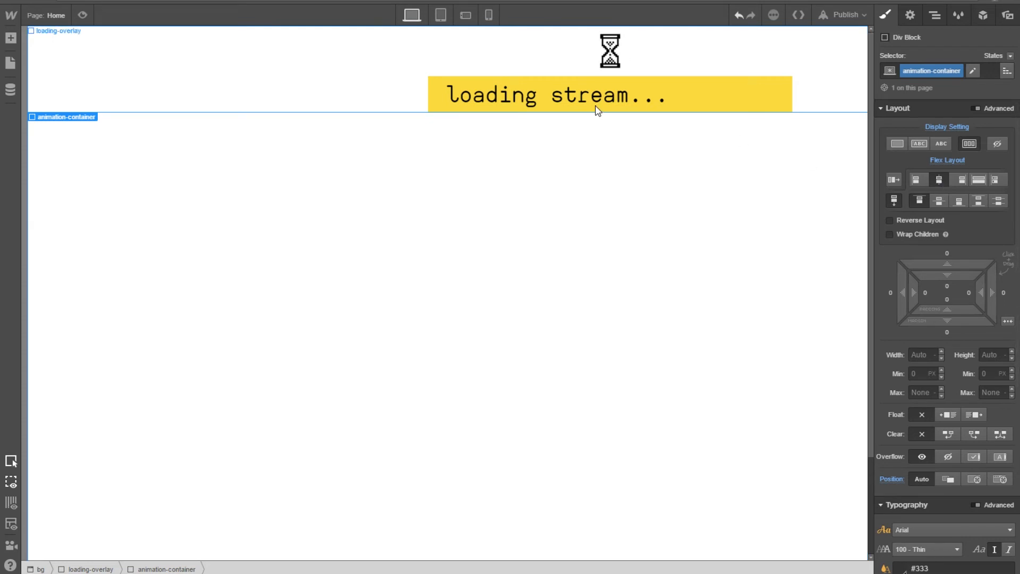
Step: Center-align the text of the h1-loading heading
double_click(629, 101)
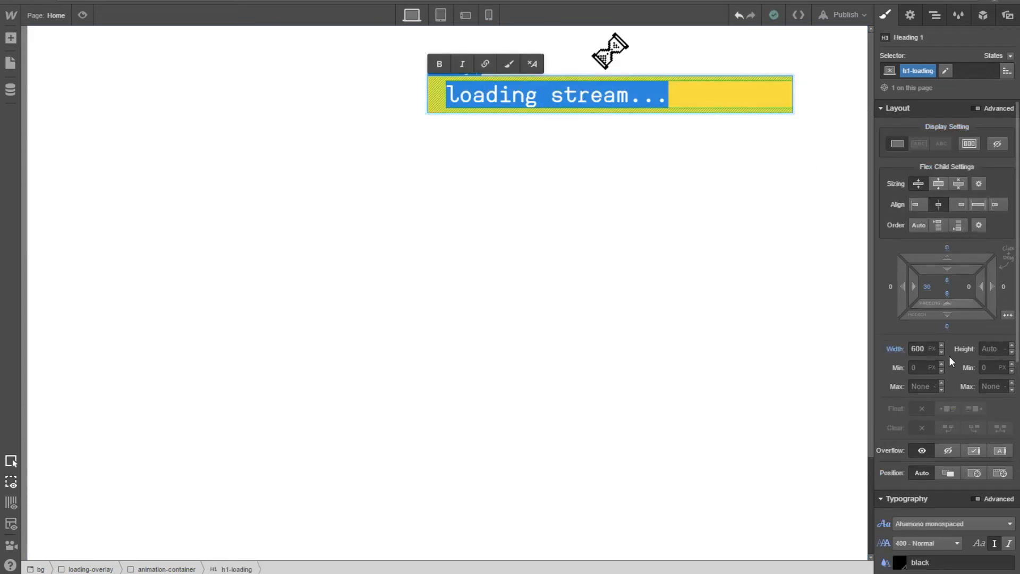
scroll(949, 424, down, 3)
click(915, 445)
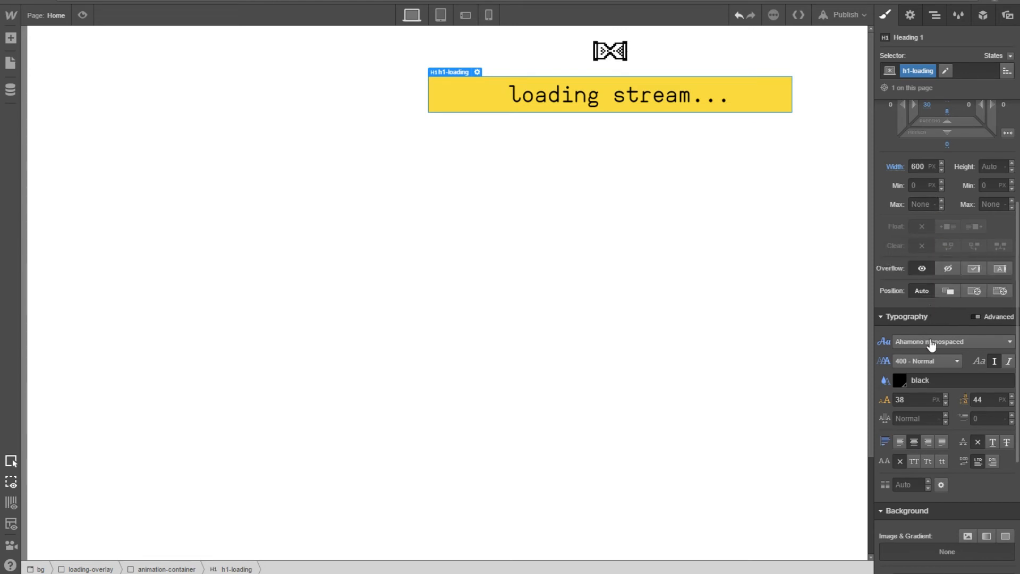
Step: Select animation-container, justify its children to the center and give it a top margin of about 448 px
scroll(951, 244, up, 3)
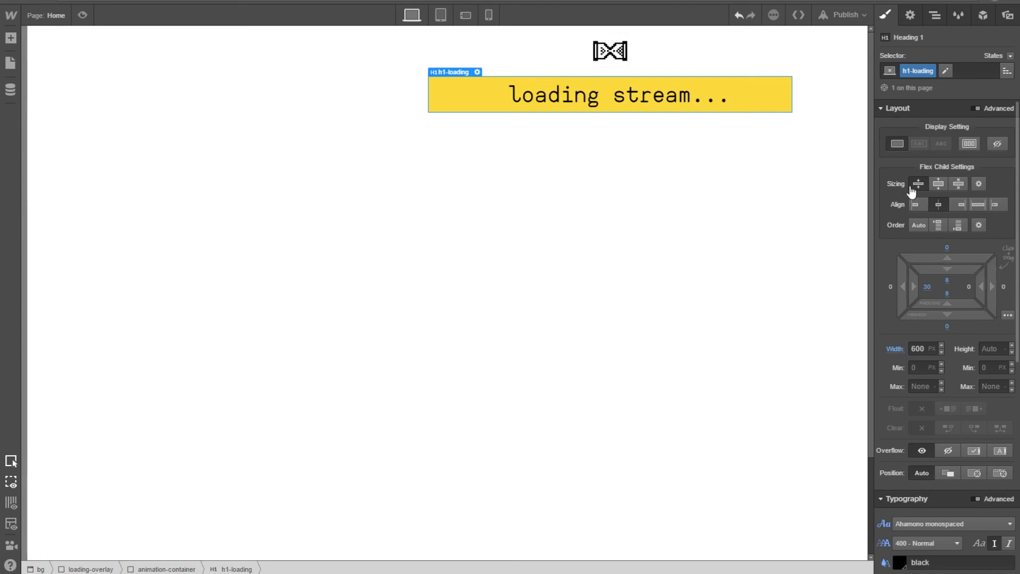
click(933, 18)
click(940, 86)
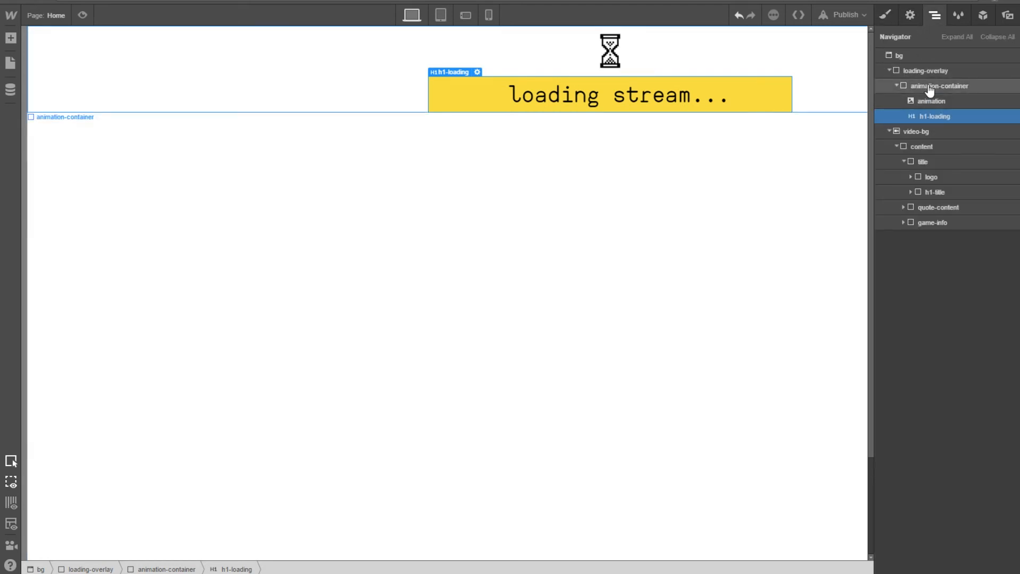
click(885, 16)
drag(947, 264, 953, 43)
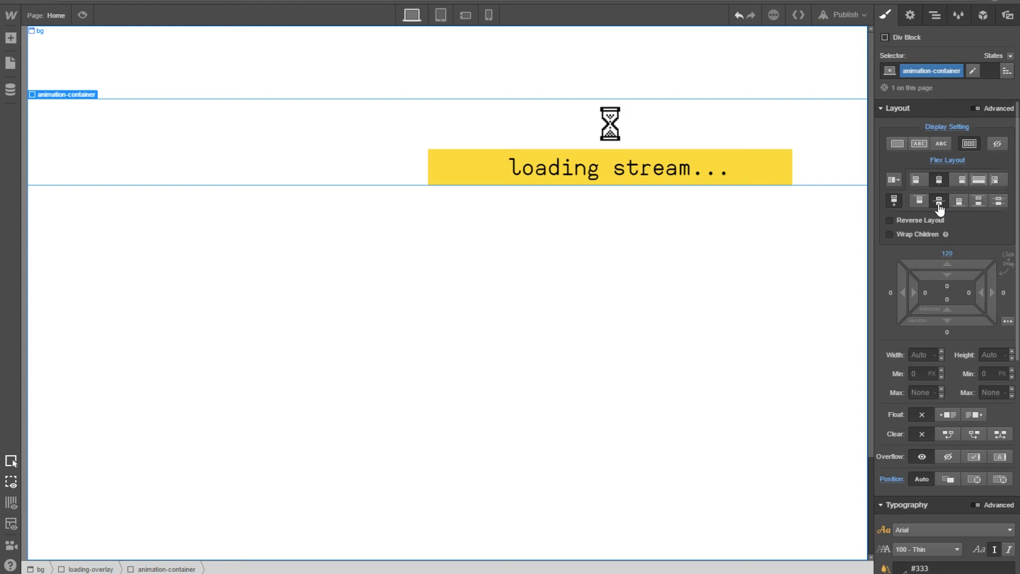
drag(947, 263, 949, 3)
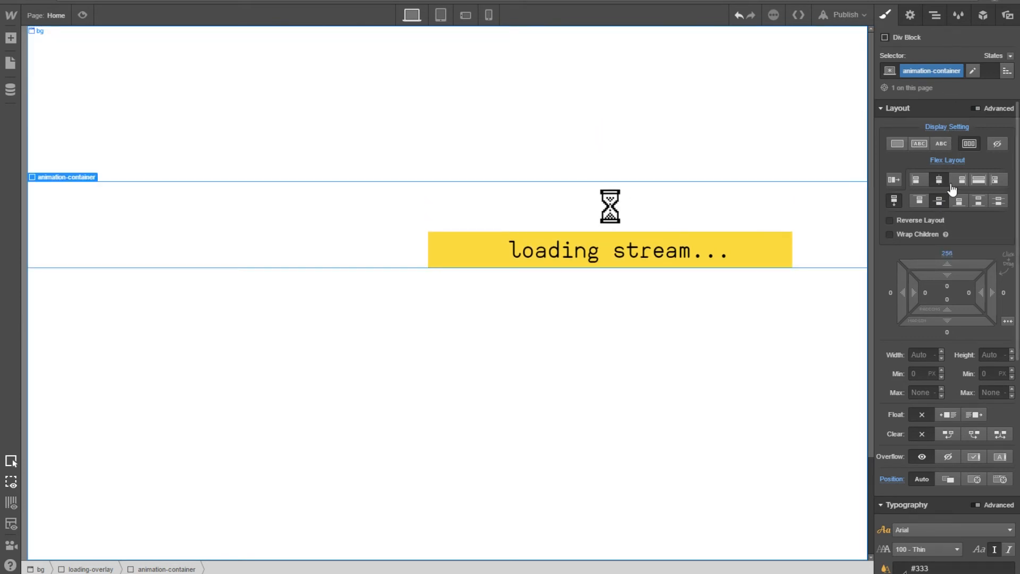
drag(958, 264, 953, 3)
drag(967, 263, 958, 126)
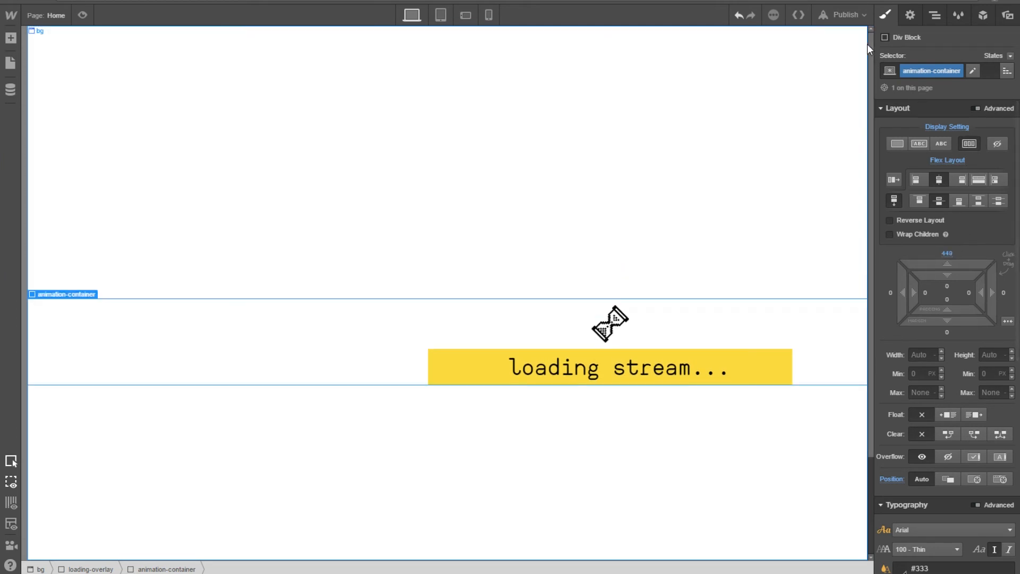
Step: Publish the site to its webflow.io domain, check the loading overlay on the live page and return to the designer
click(846, 14)
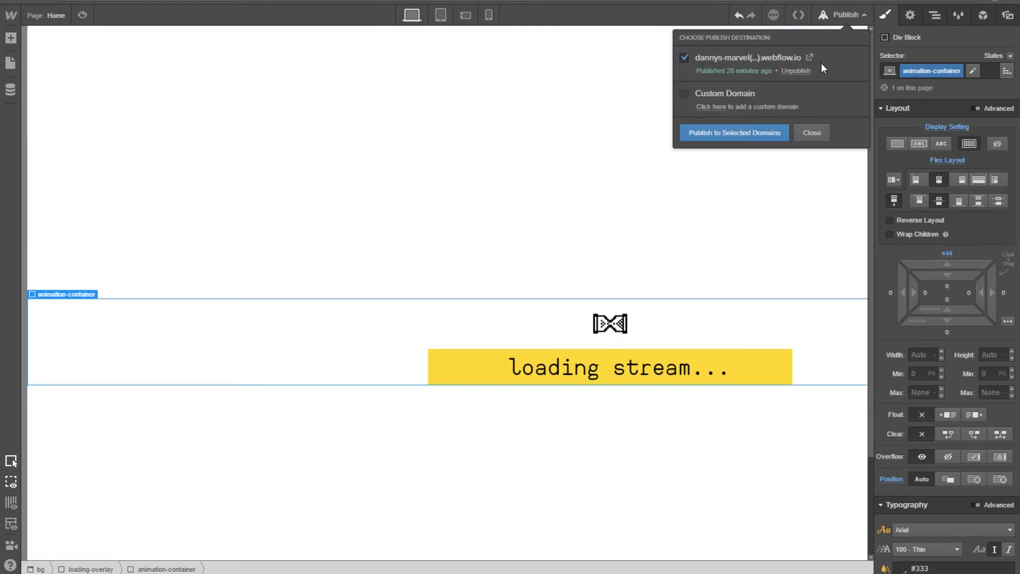
click(766, 134)
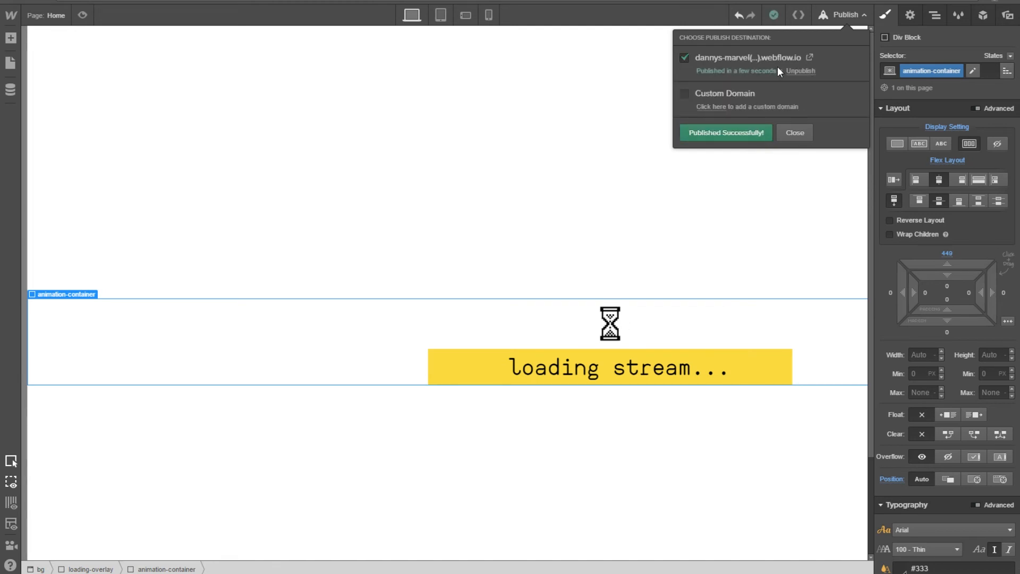
click(808, 57)
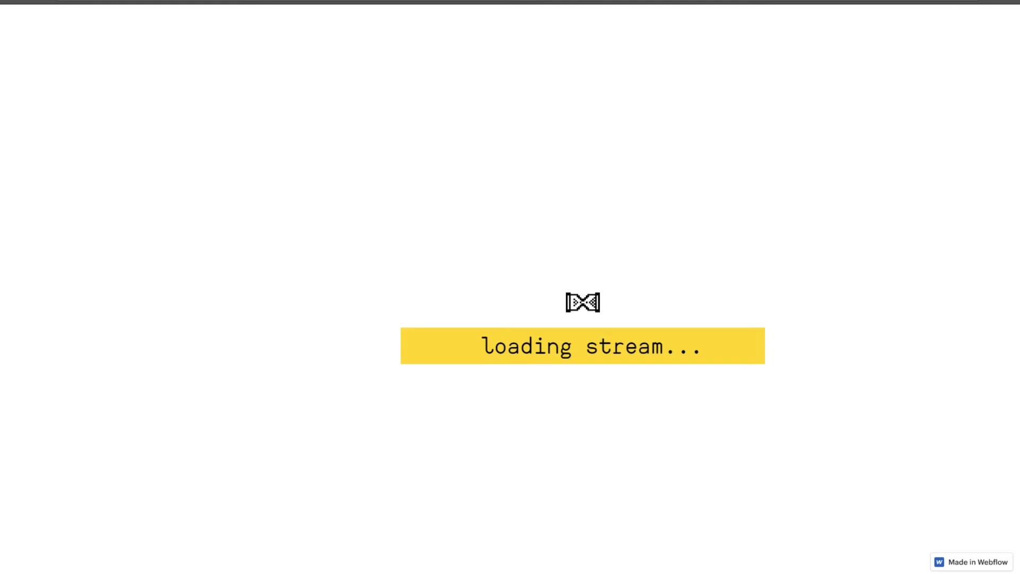
key(ctrl+shift+Tab)
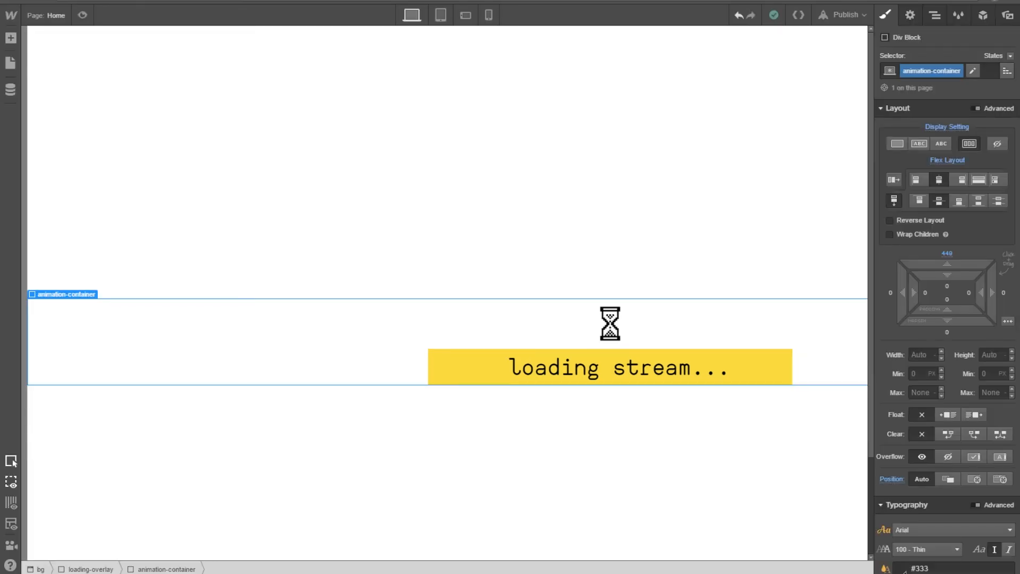
Step: Set the h1-loading heading's width to 500 px and its font size to 25 px
click(751, 371)
click(917, 349)
text(500)
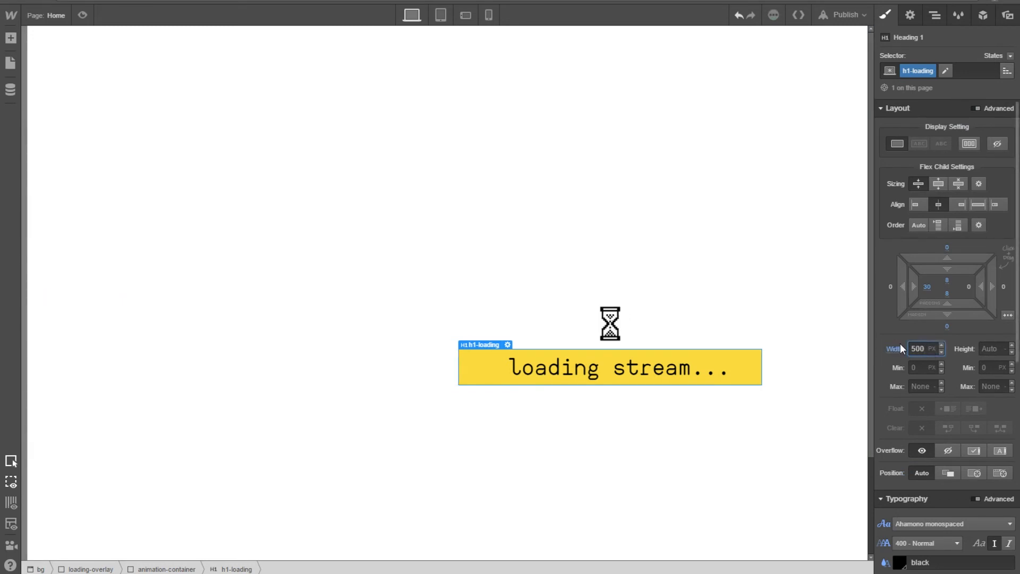
scroll(941, 394, down, 5)
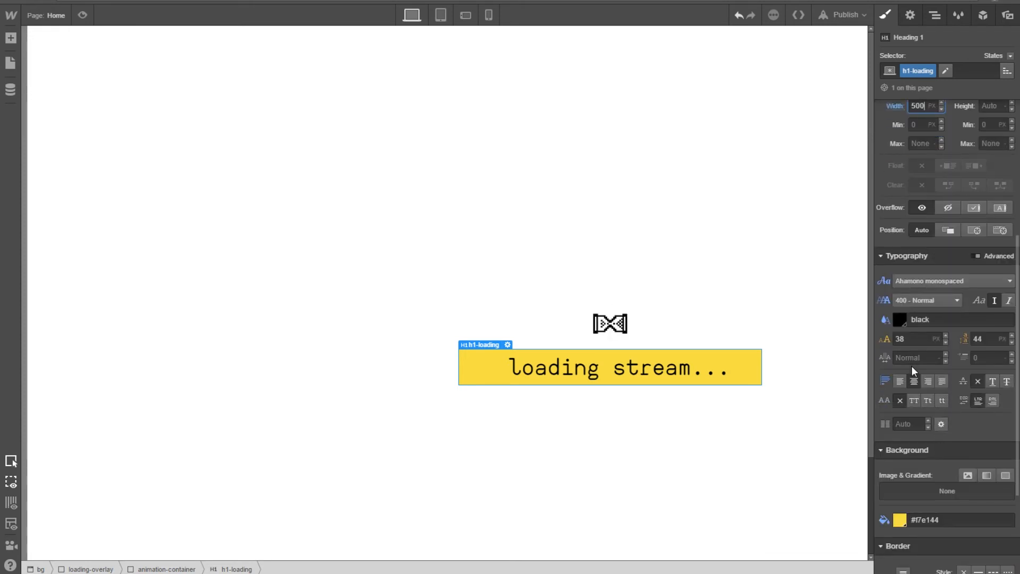
double_click(903, 340)
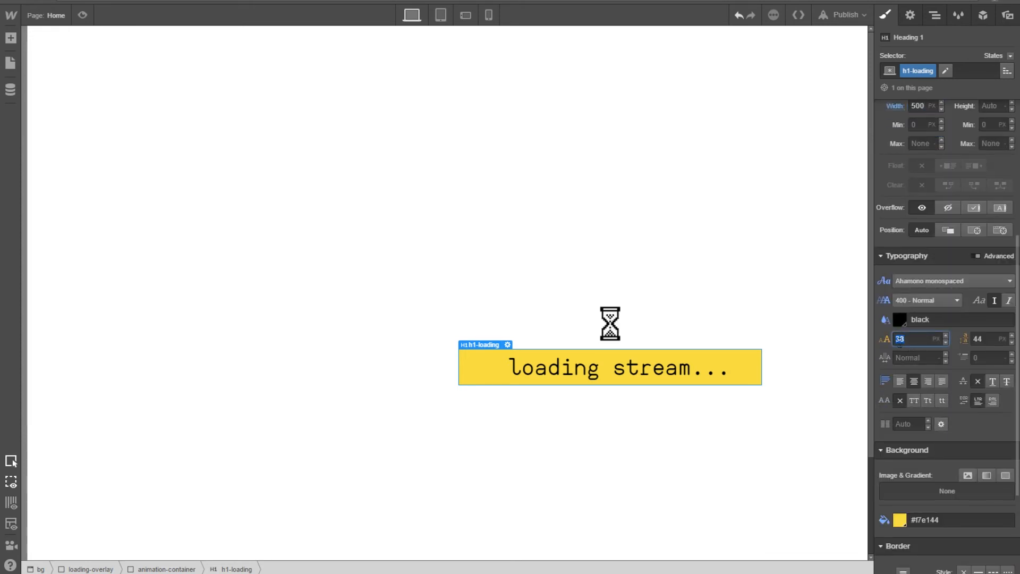
text(25)
key(Return)
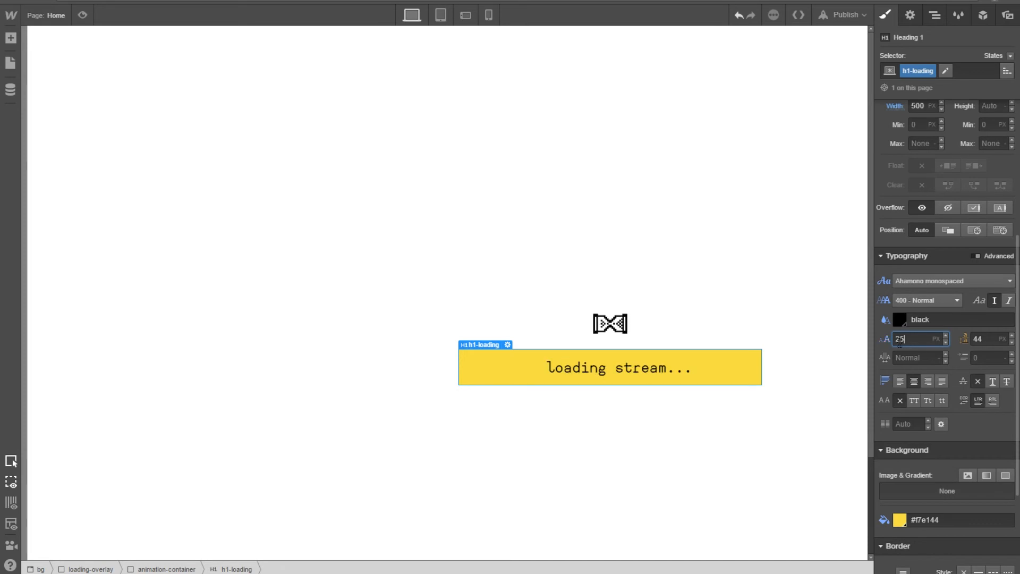
click(816, 380)
click(732, 365)
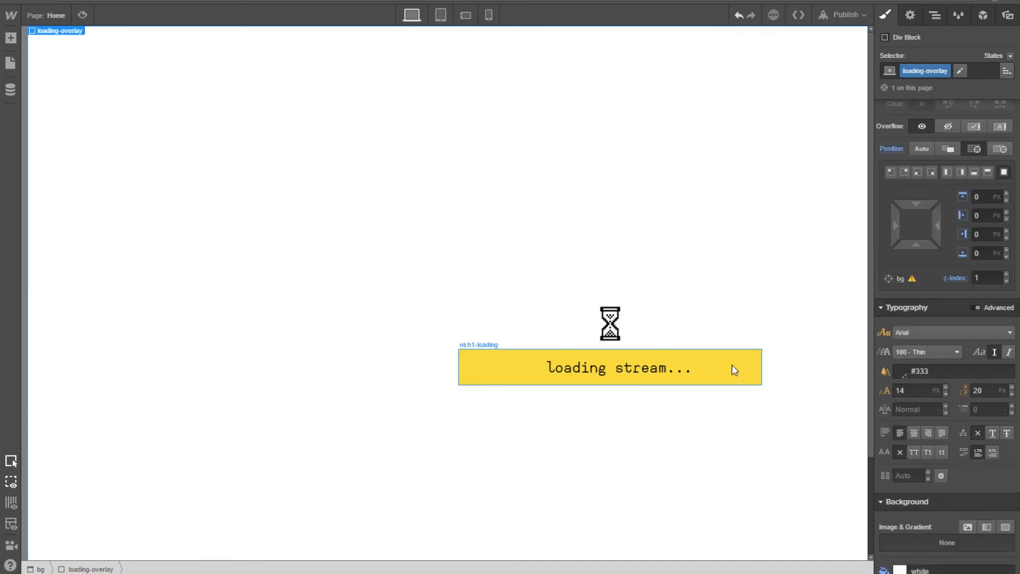
Step: Set the width of the h1-loading heading to 350 px
scroll(950, 314, down, 2)
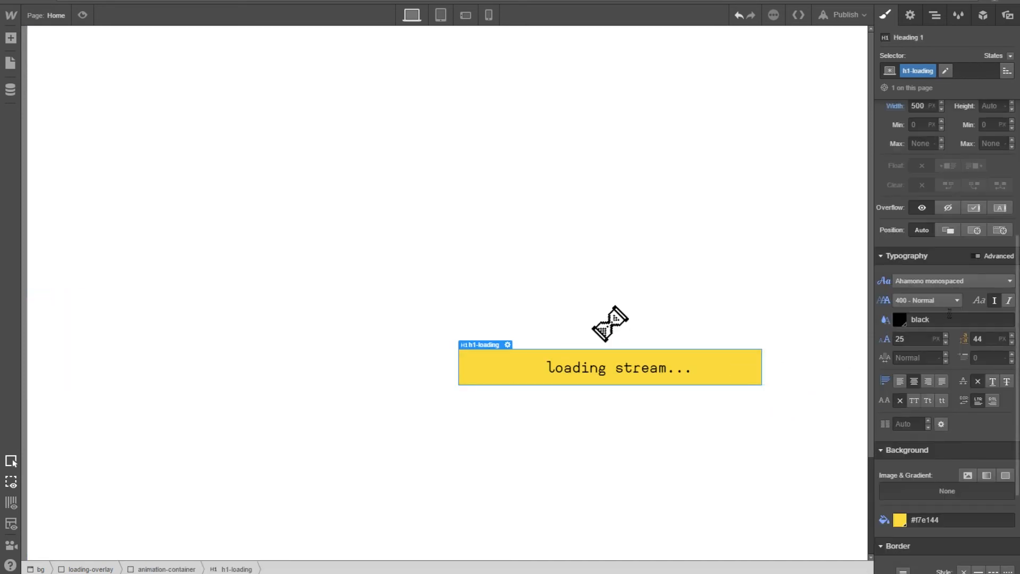
click(917, 106)
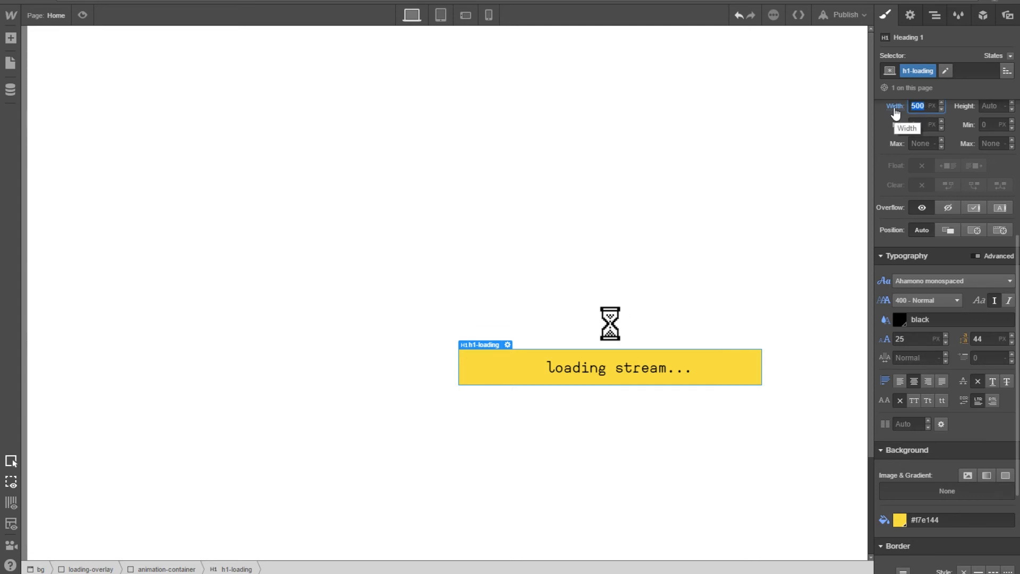
text(350)
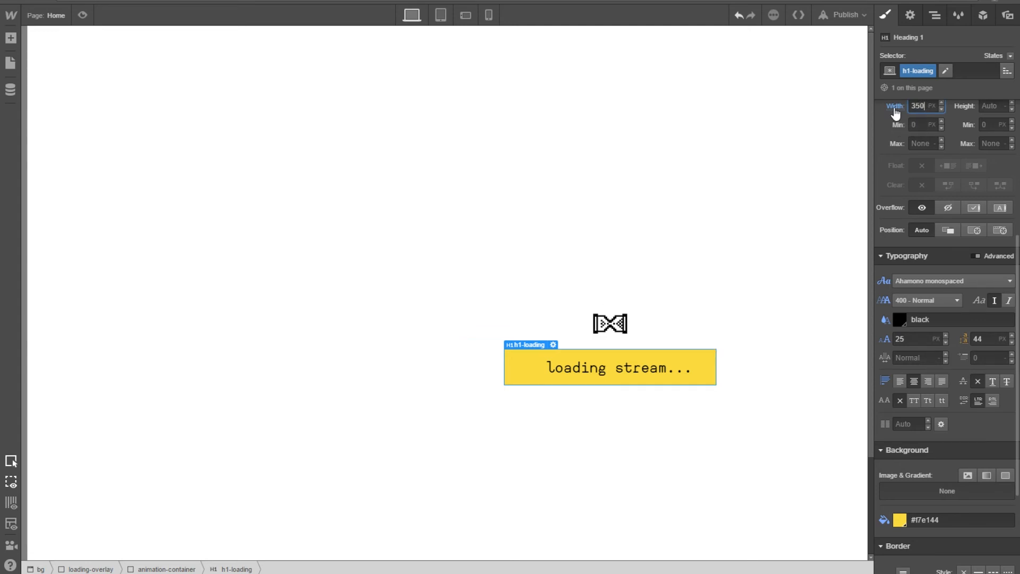
Step: Remove the h1-loading heading's top and bottom padding and give it a top margin of about 31 px
scroll(906, 212, up, 3)
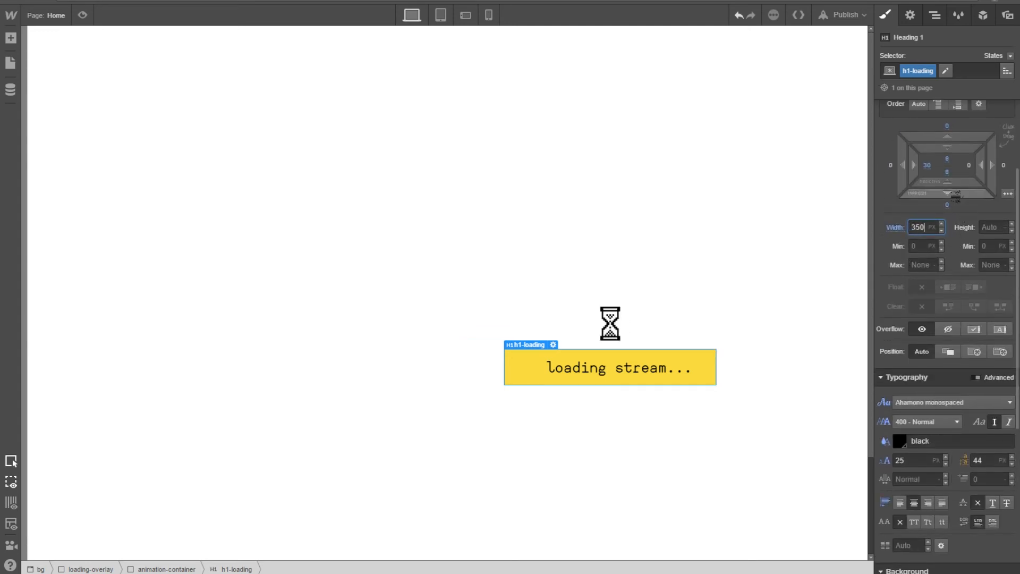
drag(952, 178, 955, 194)
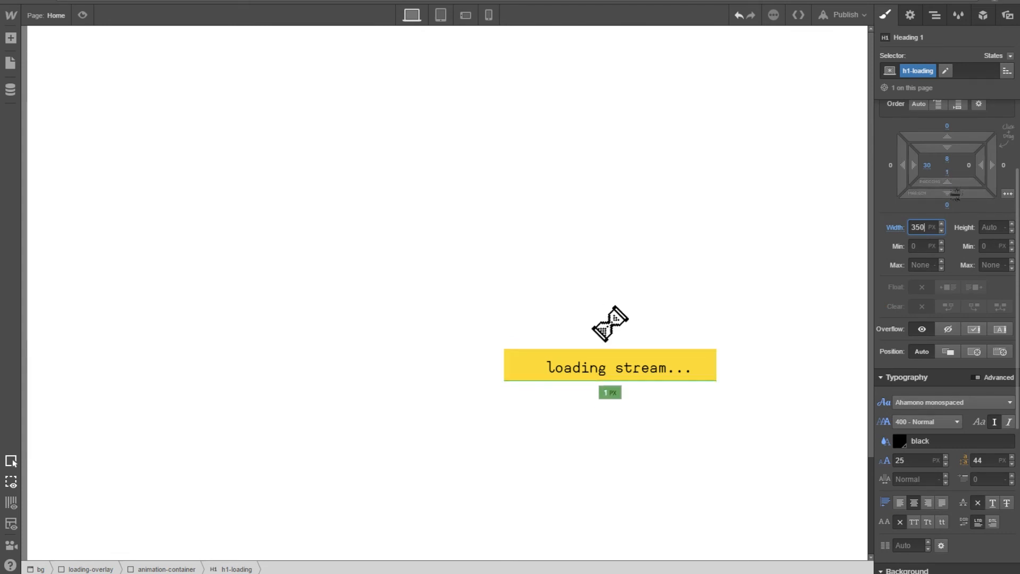
drag(954, 155, 969, 118)
right_click(954, 158)
click(951, 147)
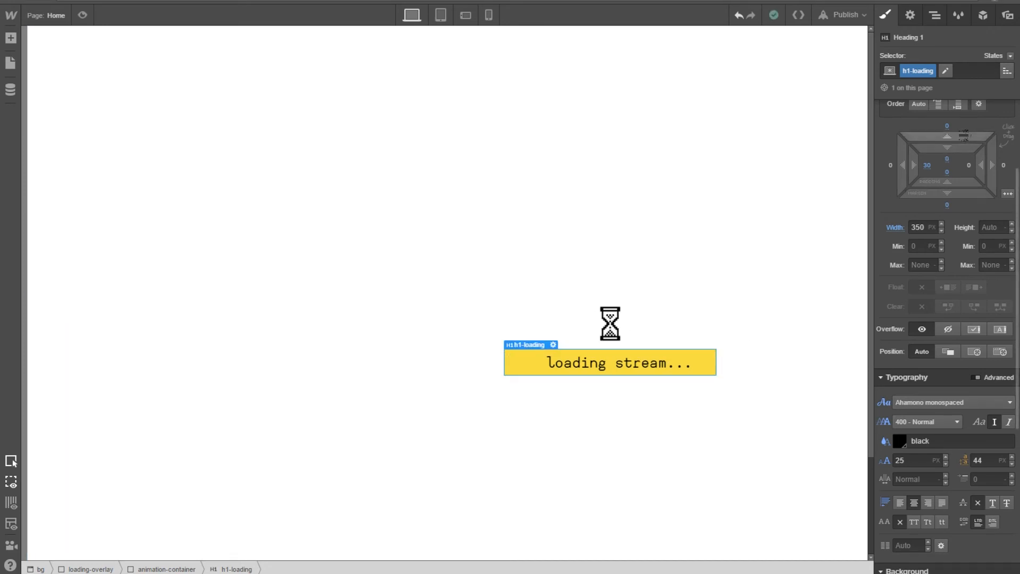
scroll(964, 135, up, 2)
drag(946, 258, 946, 216)
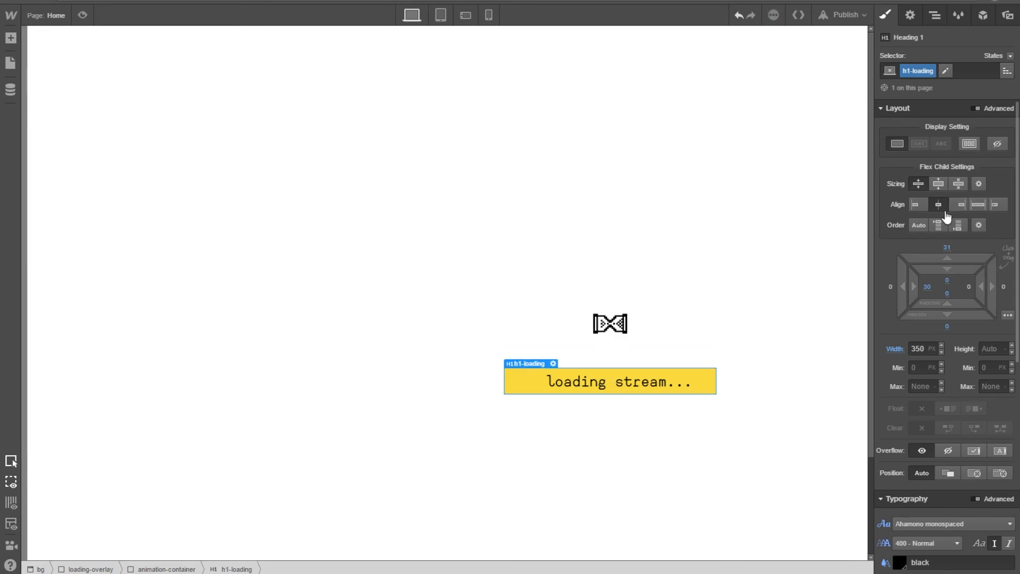
Step: Select the loading-overlay block and look through its style settings
click(766, 476)
scroll(696, 443, down, 3)
scroll(697, 448, up, 3)
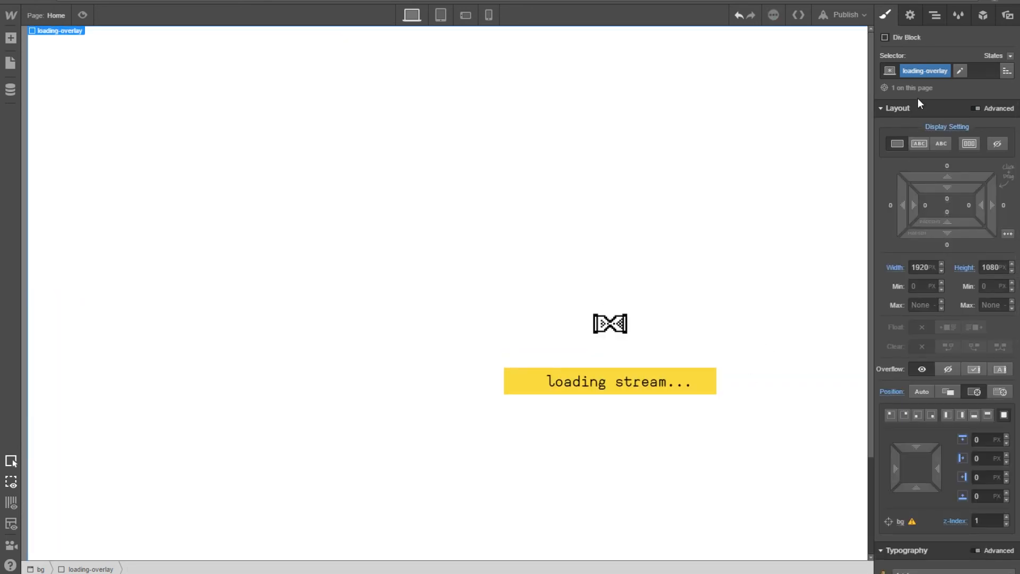
scroll(674, 335, down, 3)
scroll(674, 336, up, 3)
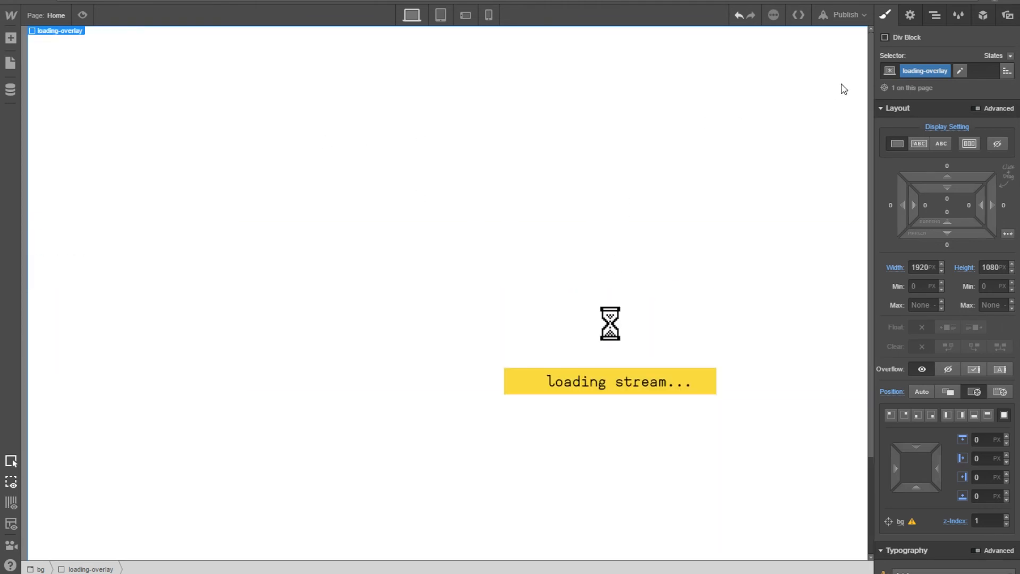
scroll(665, 237, down, 3)
scroll(677, 249, up, 3)
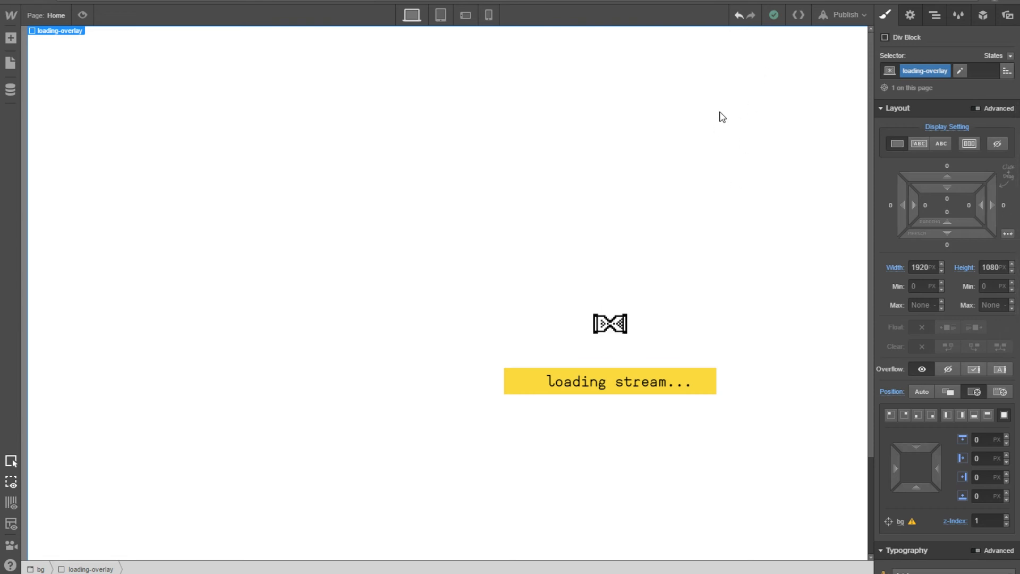
Step: Create a new interaction for the loading-overlay block and name it loading
click(956, 16)
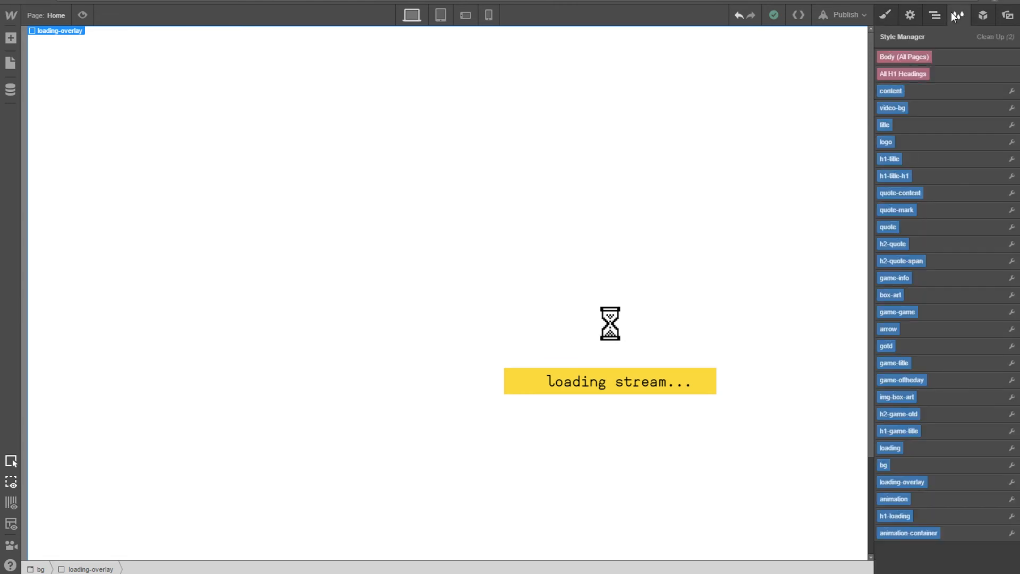
click(980, 16)
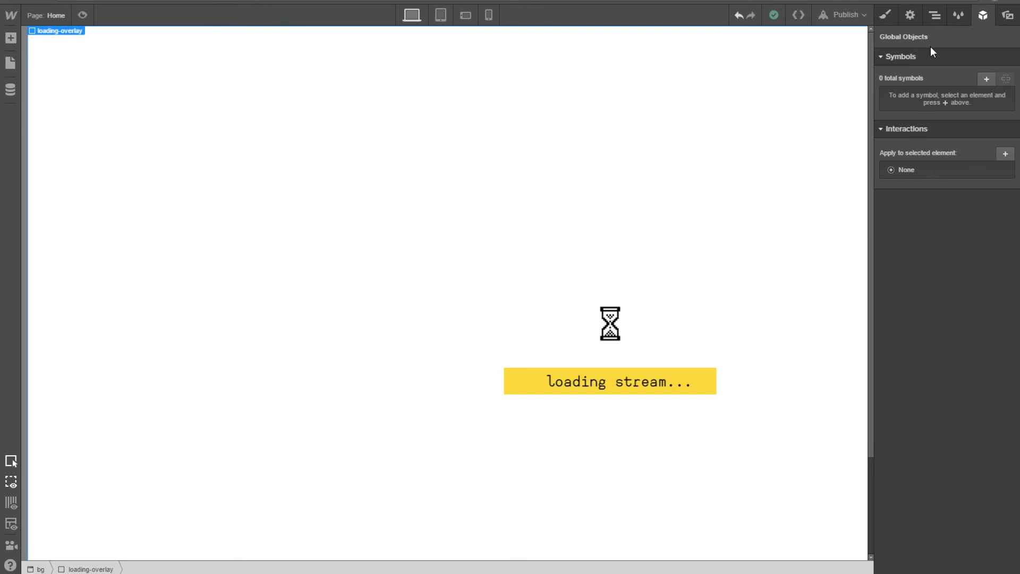
click(934, 16)
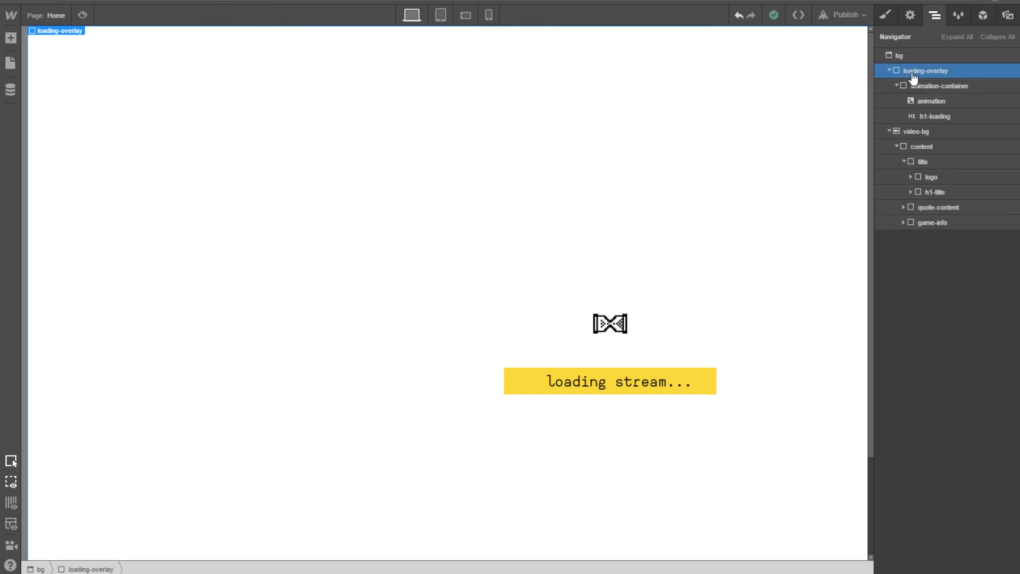
click(889, 71)
click(976, 20)
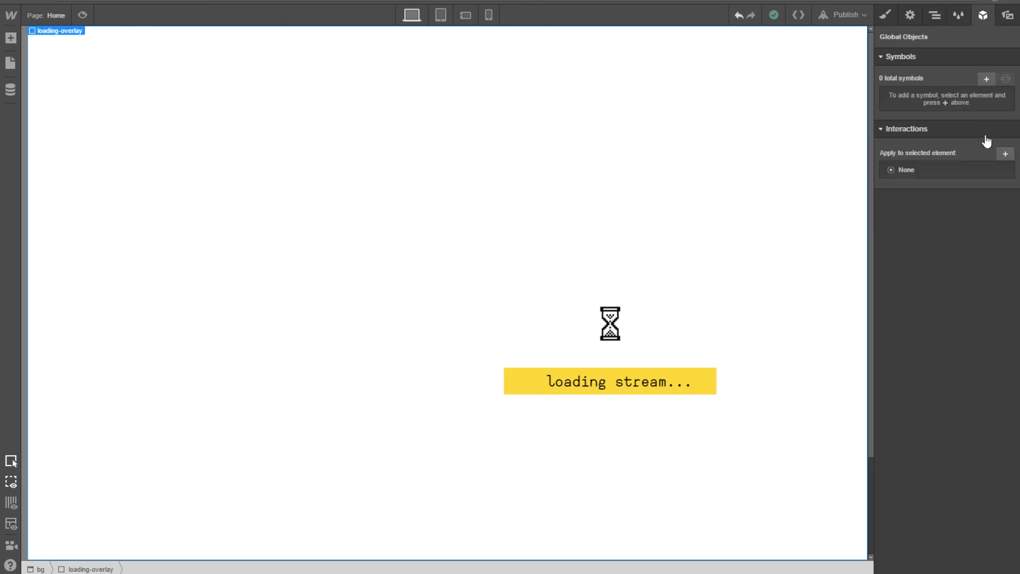
click(1009, 161)
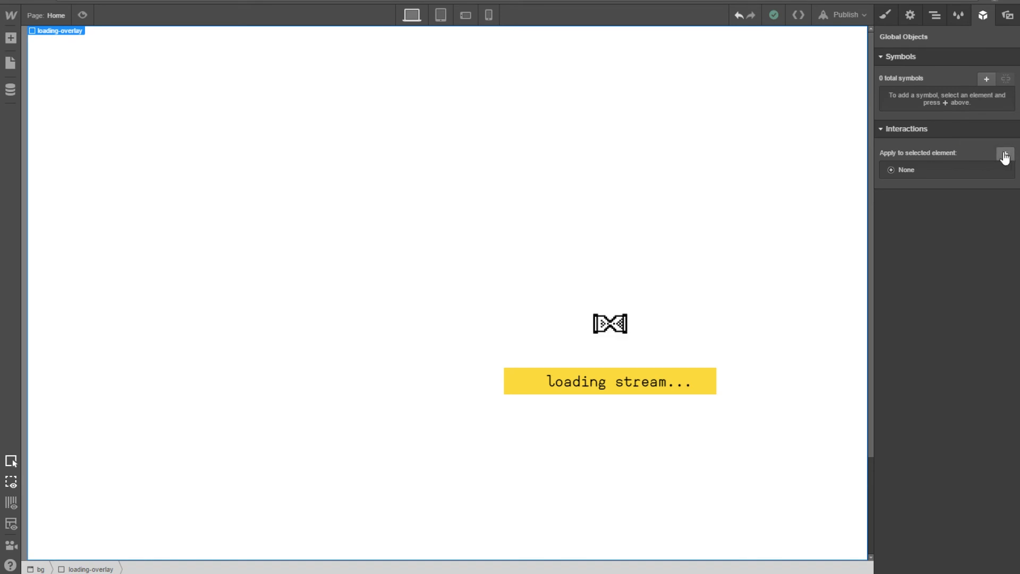
drag(951, 183, 883, 172)
text(loading)
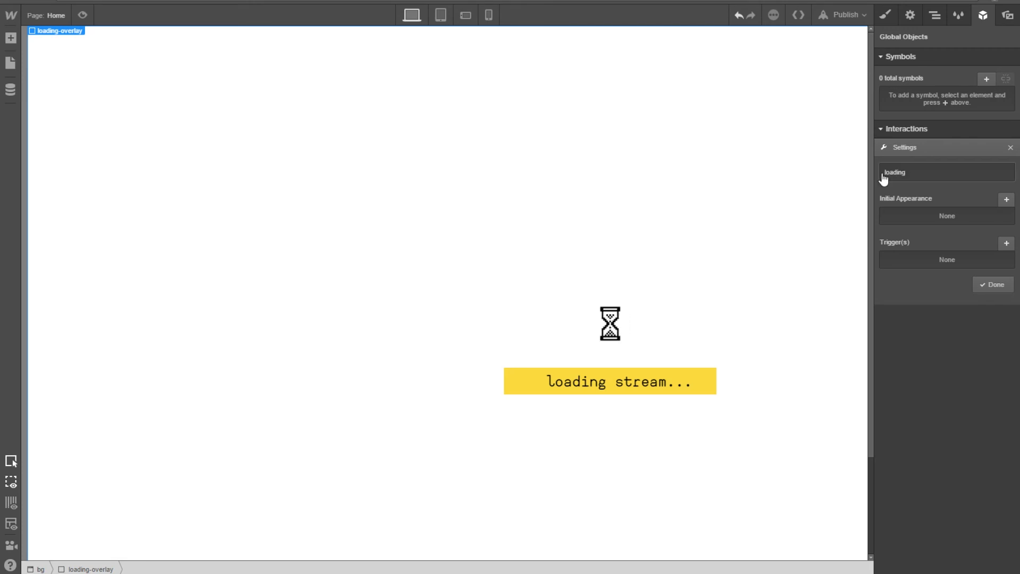
Step: Add an initial appearance titled Origin to the loading interaction, leaving its transforms, size and opacity unset
click(1007, 199)
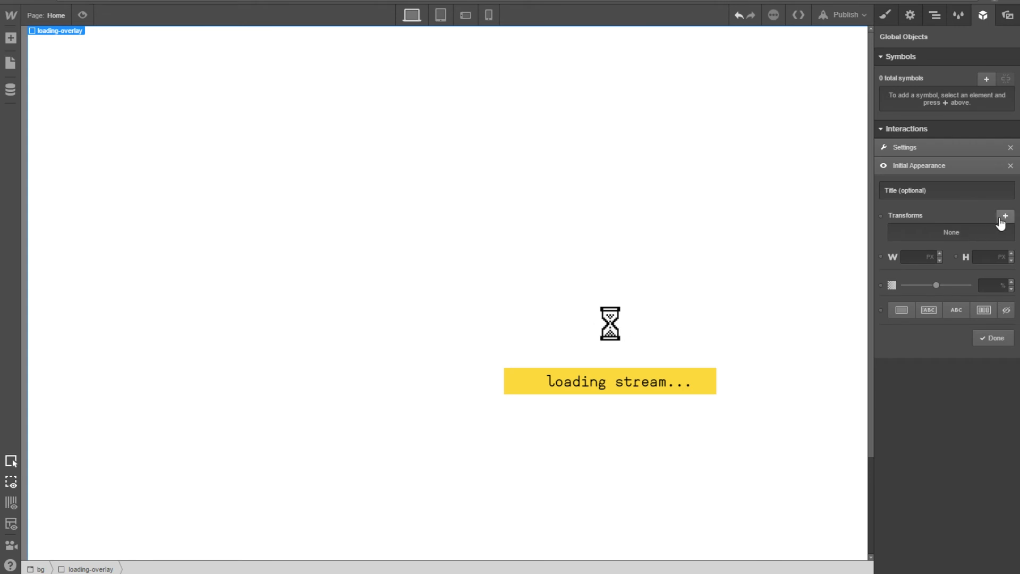
click(1006, 350)
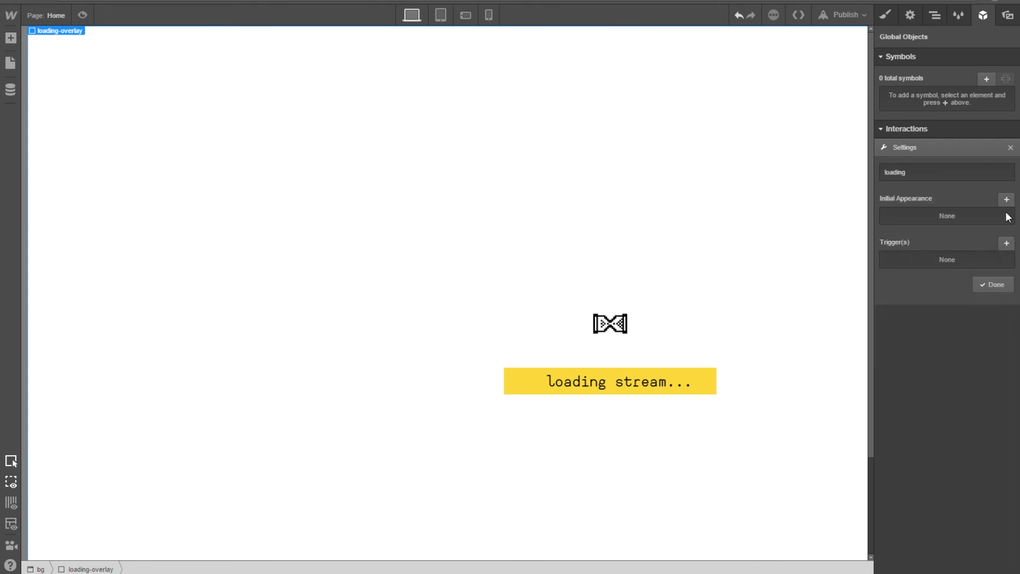
click(1007, 200)
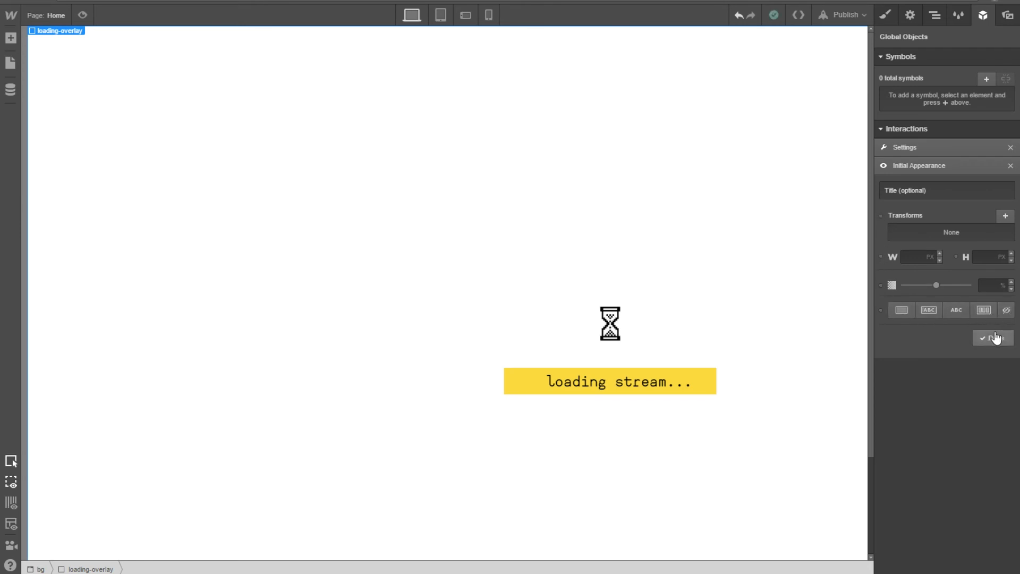
click(932, 193)
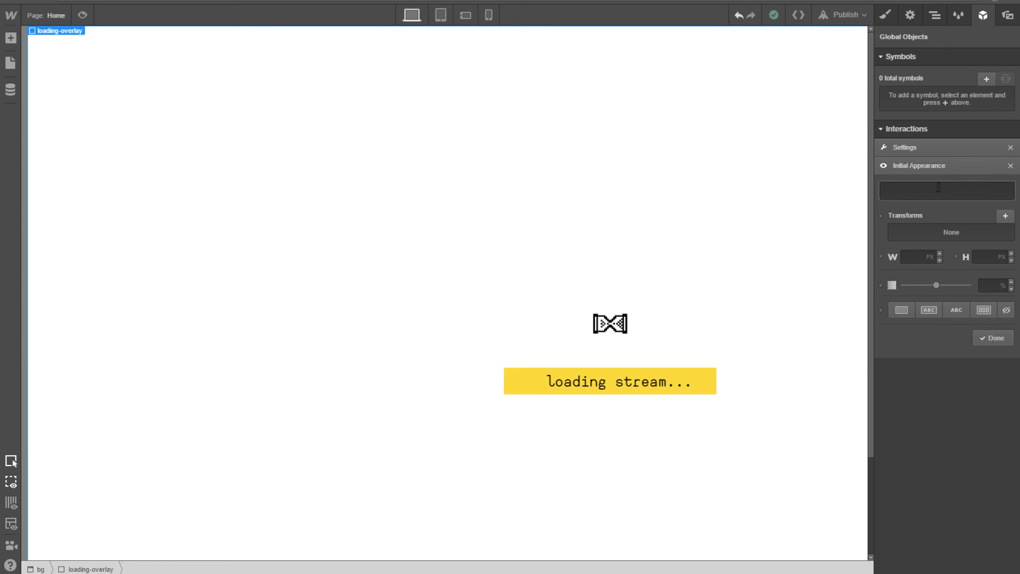
text(Origin)
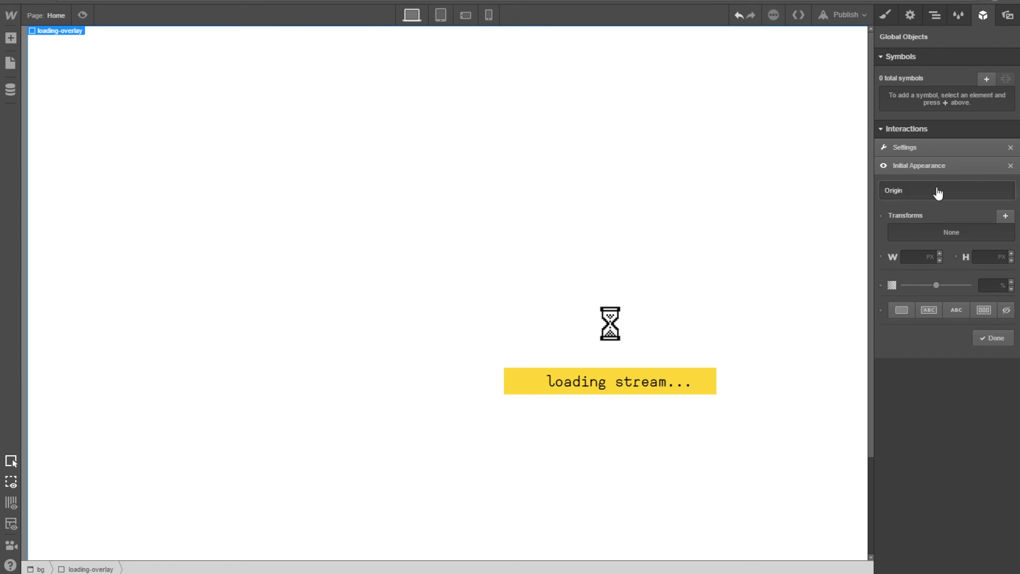
click(982, 344)
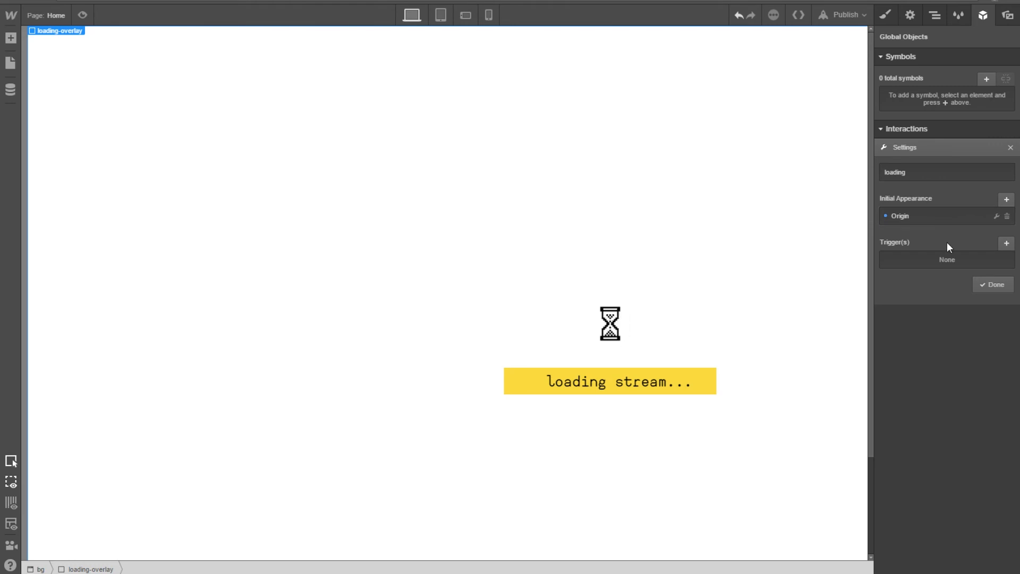
Step: Add a Load trigger to the loading interaction, with a first effect step whose transform transition is 500 ms ease
click(1003, 246)
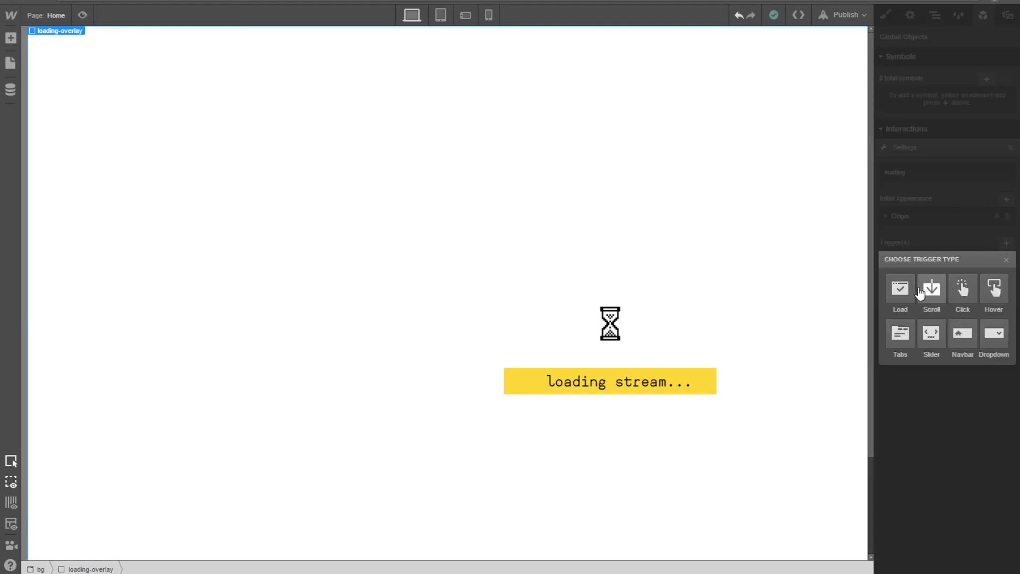
click(903, 288)
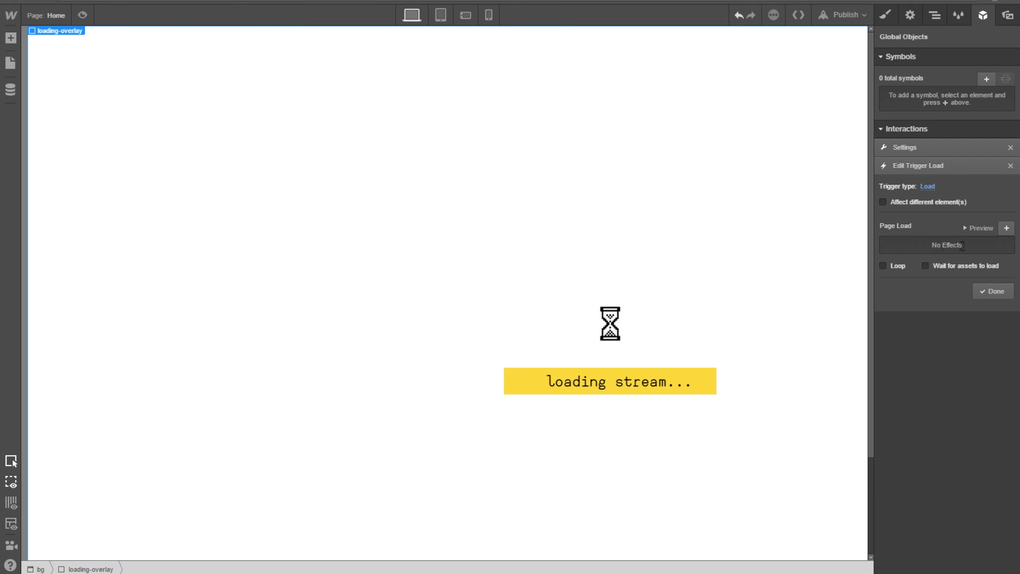
click(1006, 228)
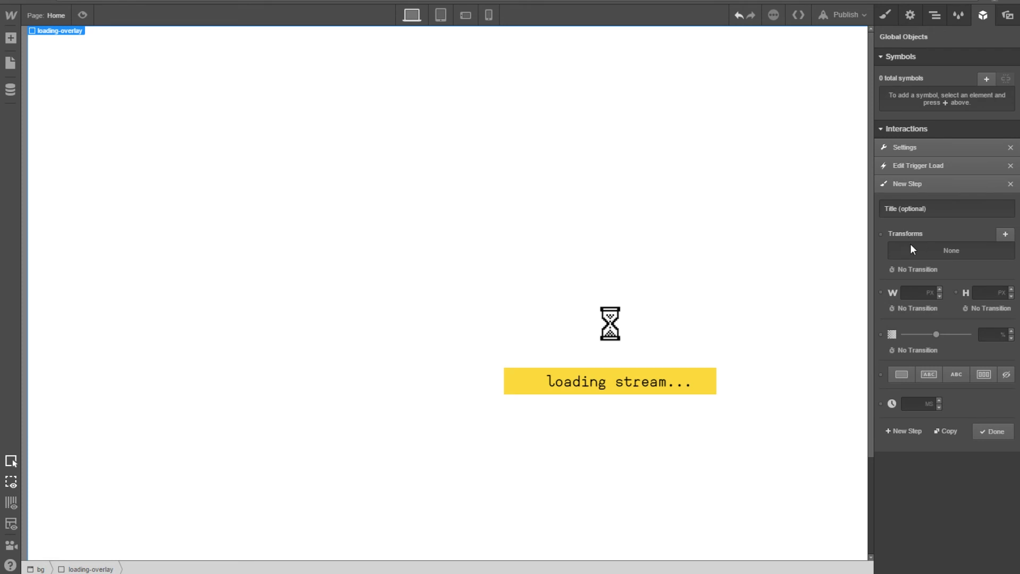
click(911, 269)
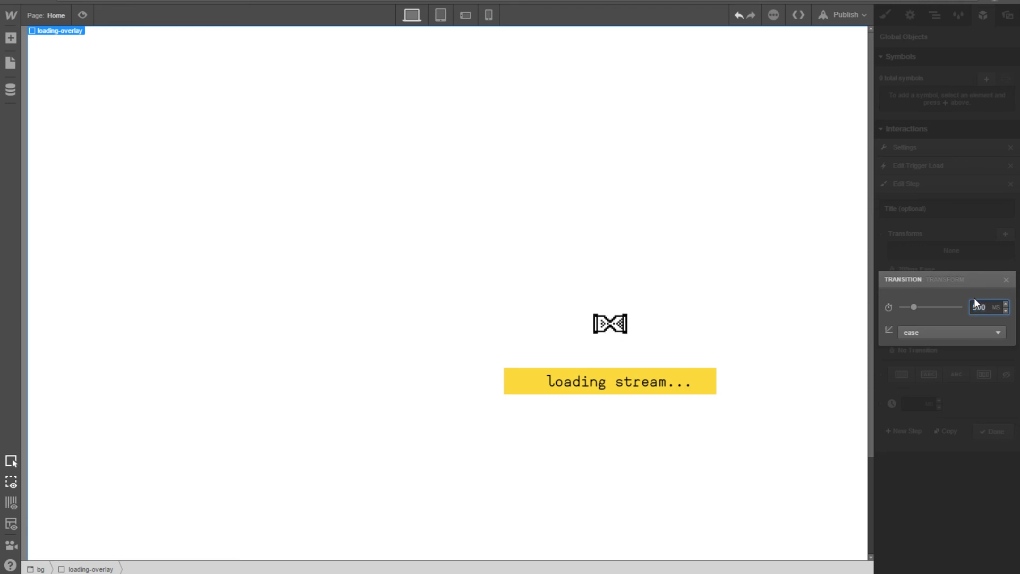
key(Return)
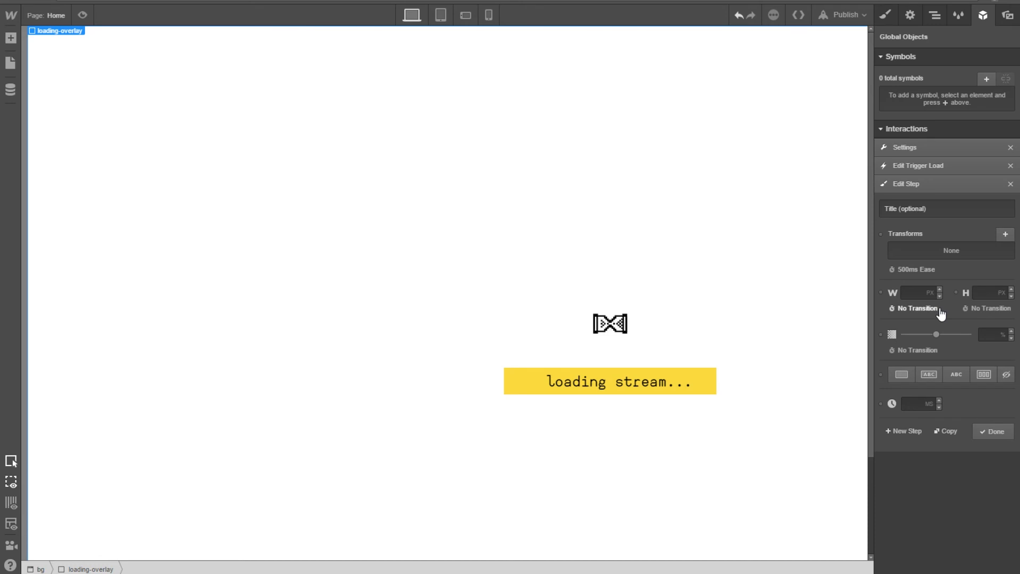
Step: Add a second effect step to the Load trigger with a Move transform of 100 px down and 0 px on the other axes
click(906, 432)
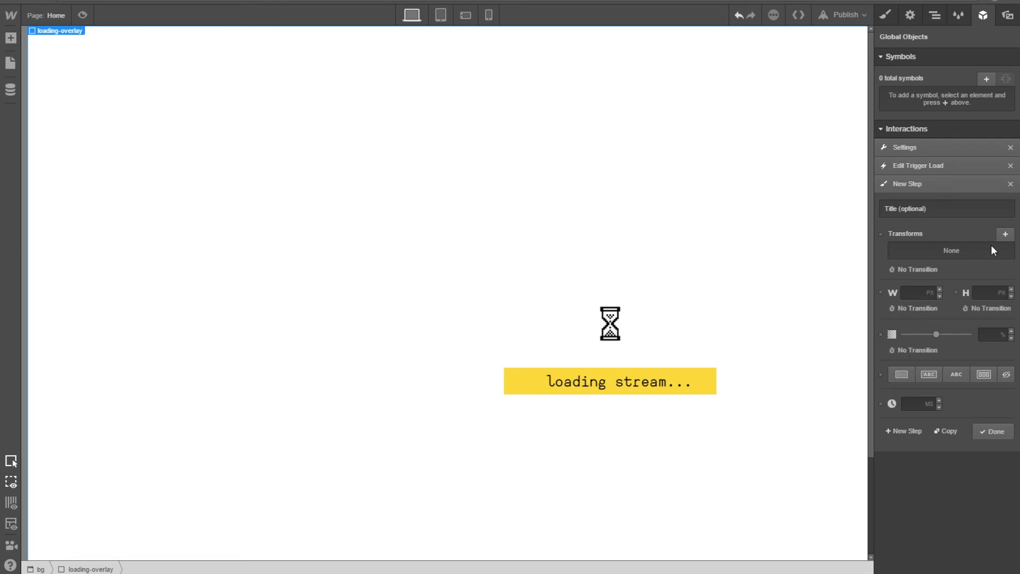
click(1005, 237)
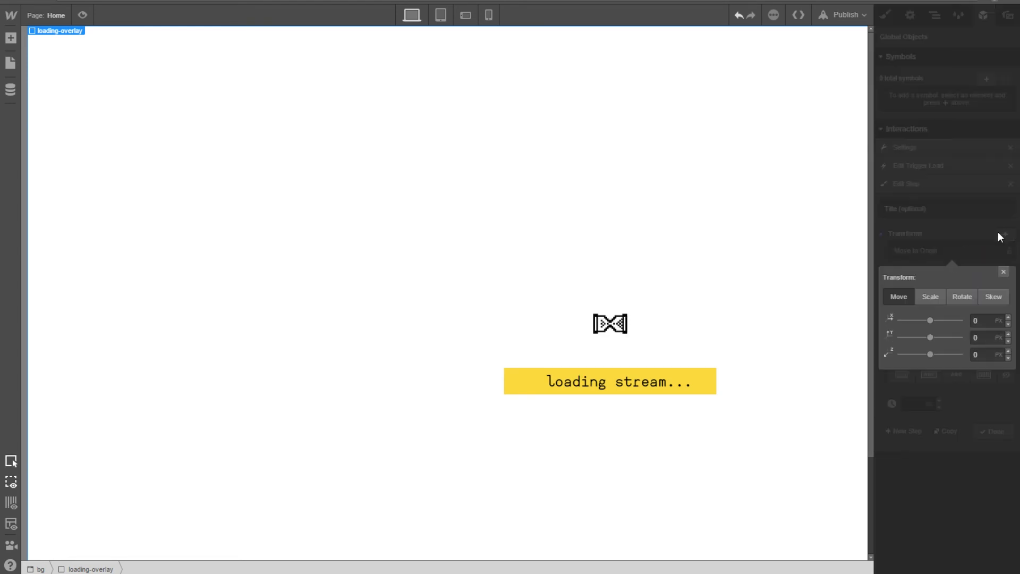
mouse_move(929, 358)
mouse_down()
mouse_move(949, 360)
mouse_move(906, 365)
mouse_move(937, 365)
mouse_up()
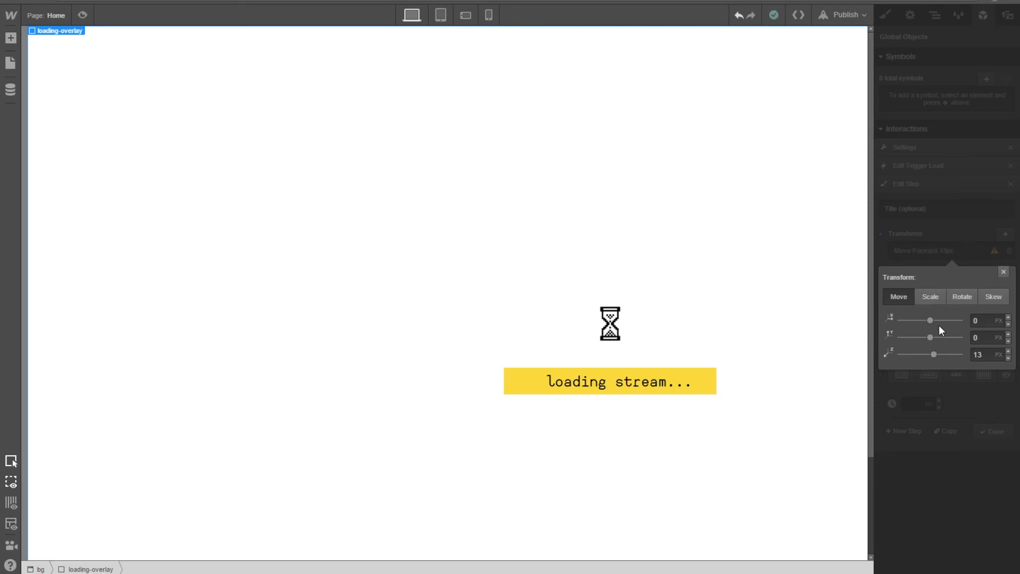
double_click(985, 355)
text(0)
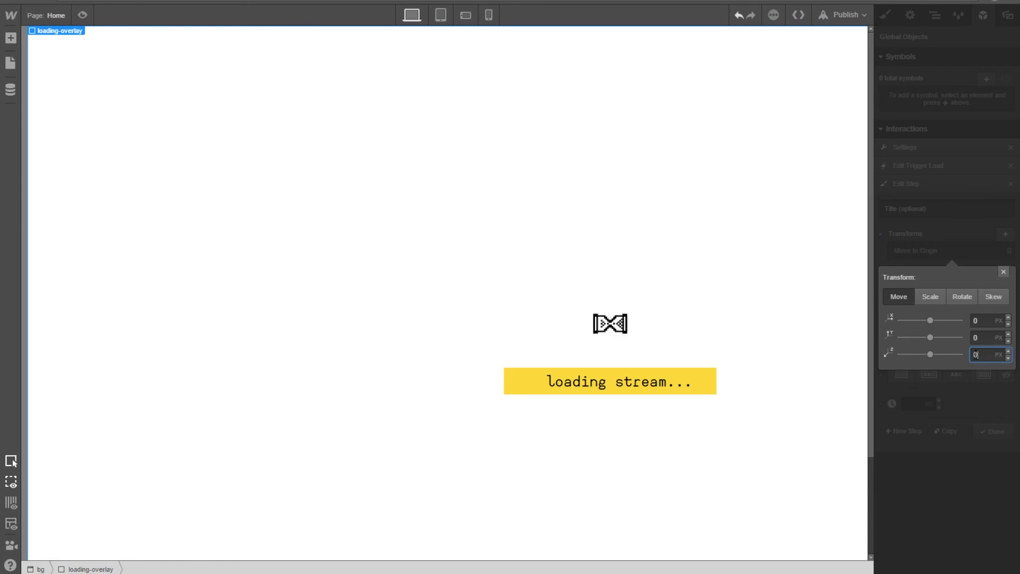
click(939, 337)
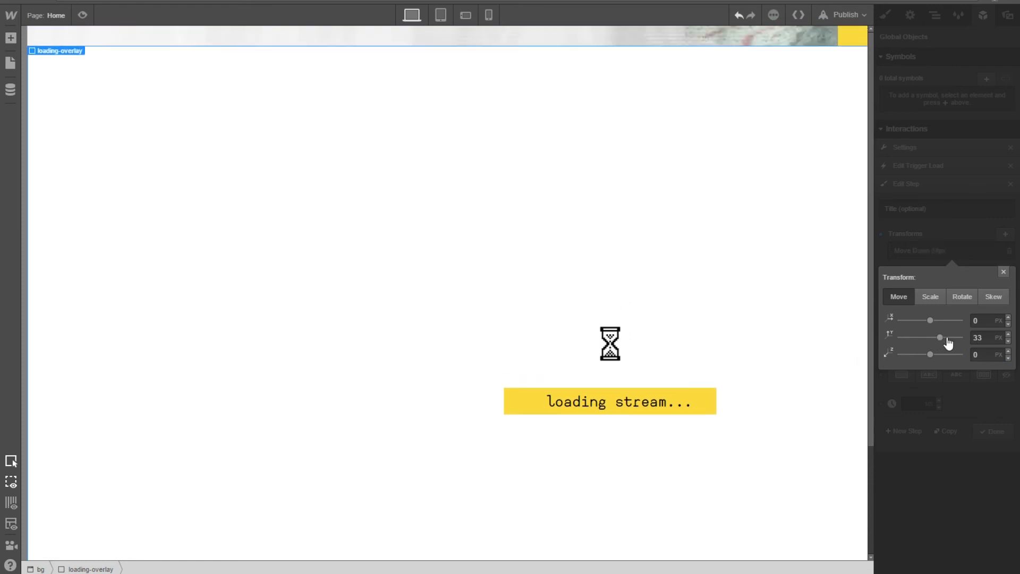
drag(944, 348, 979, 347)
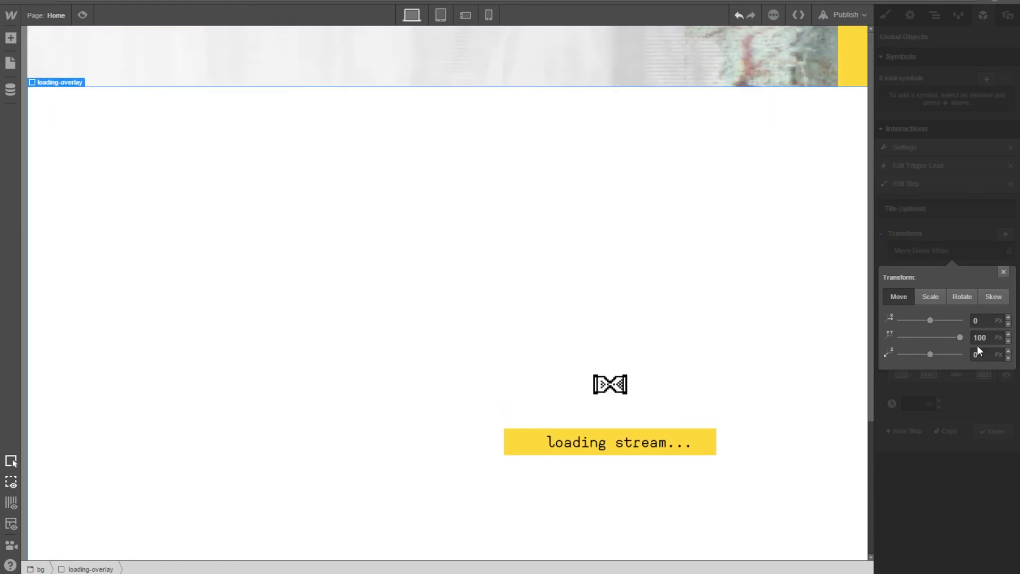
click(964, 236)
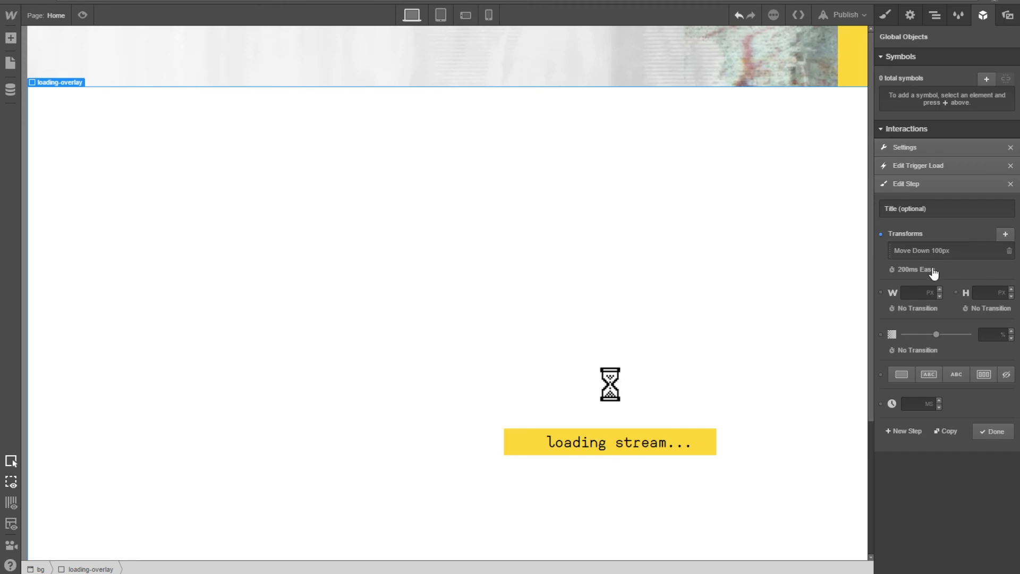
Step: Set the second load step's transform transition to 1000 ms and preview the page-load animation
click(911, 271)
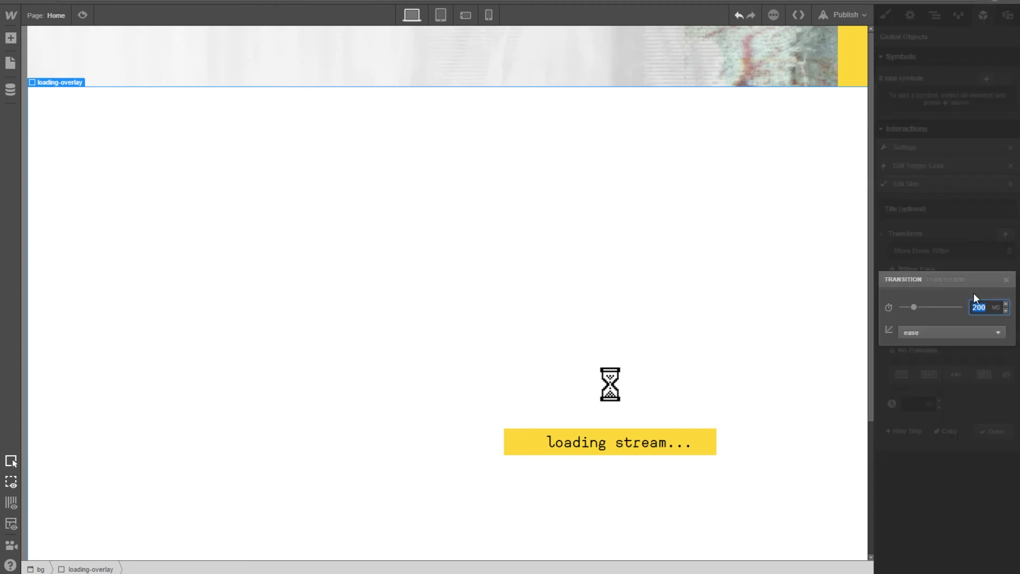
text(1000)
key(Return)
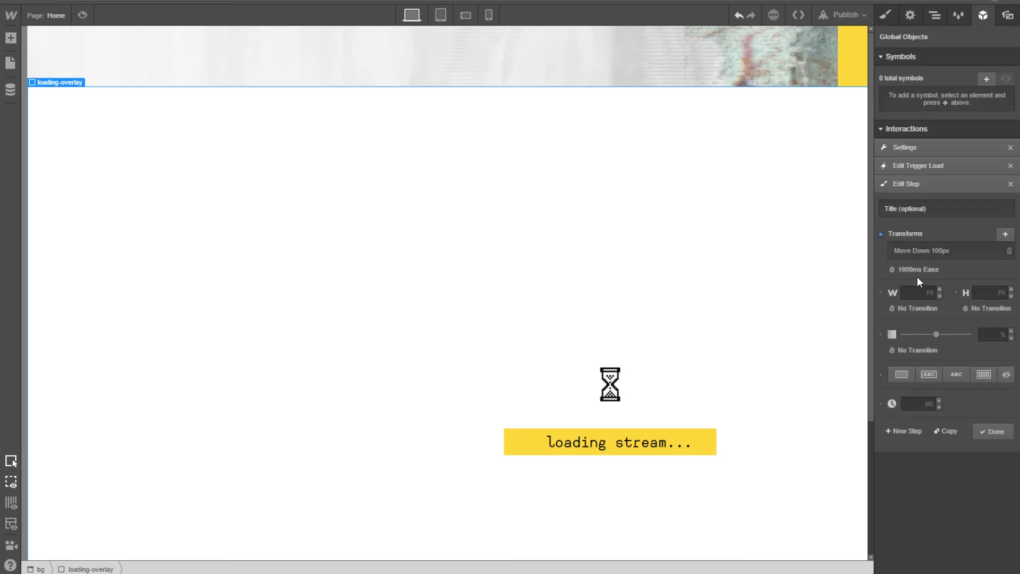
click(984, 439)
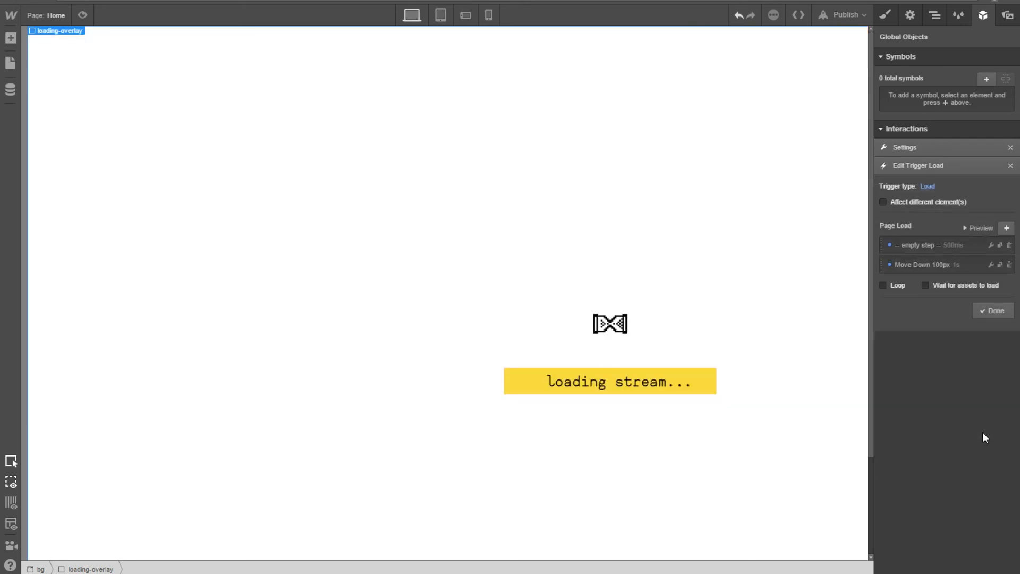
click(976, 229)
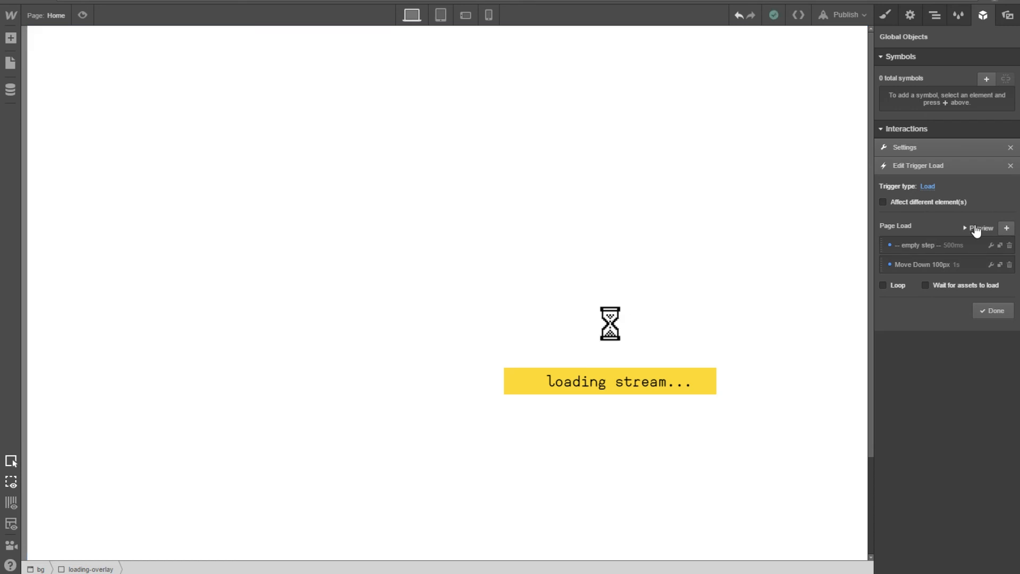
Step: Give the first, empty load step a wait time of 5000 ms
click(951, 247)
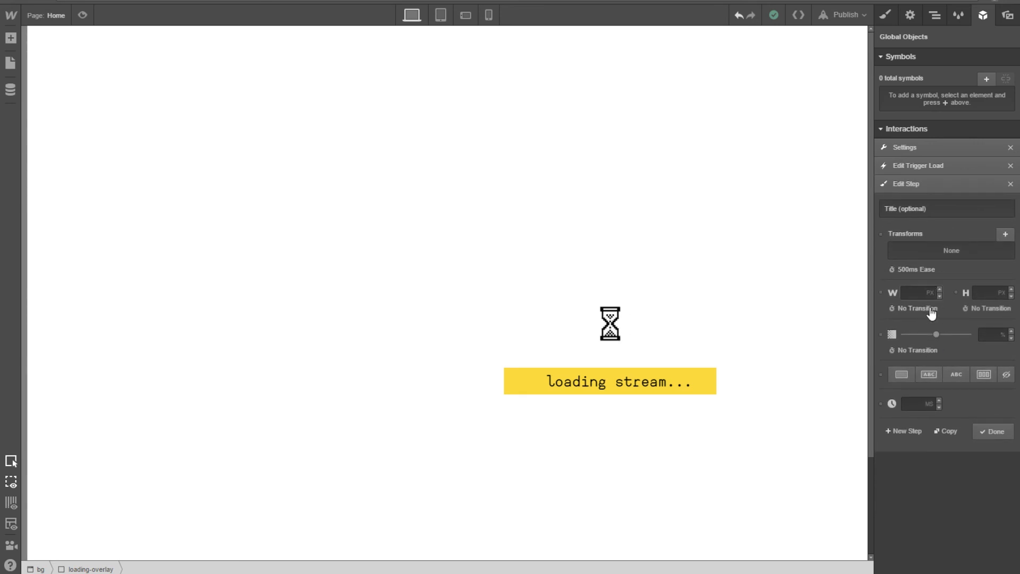
click(910, 404)
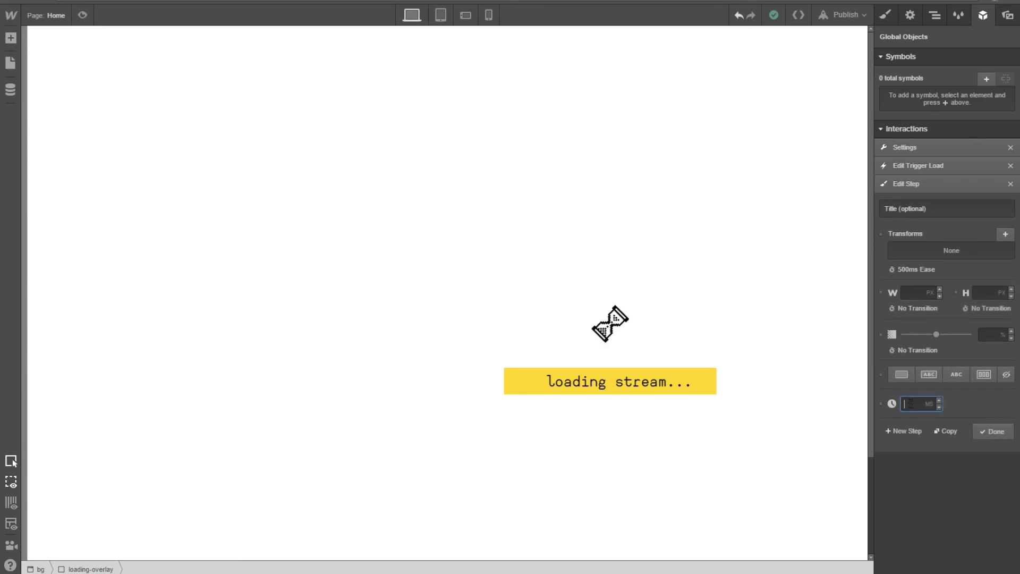
click(912, 271)
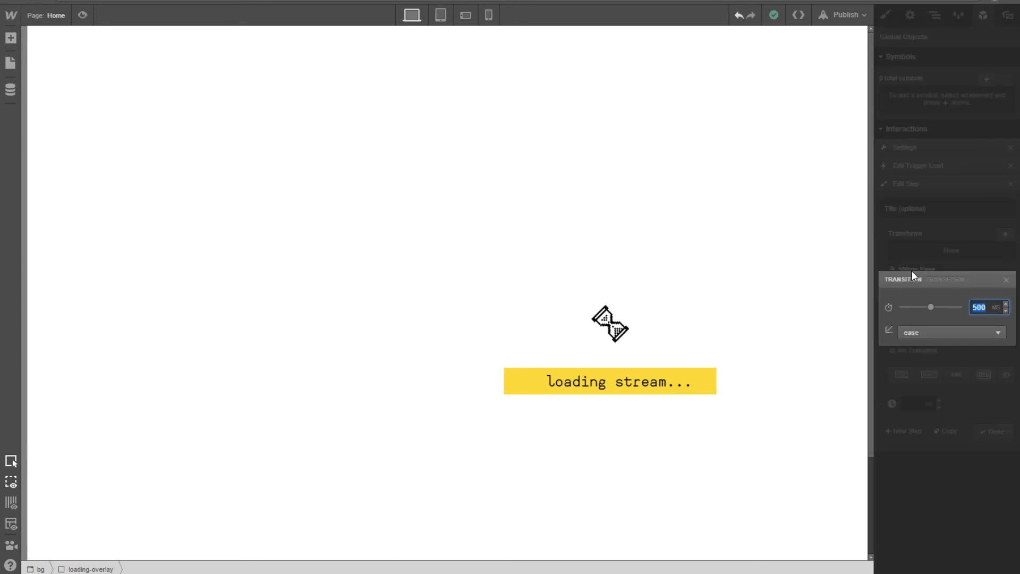
click(1008, 279)
click(928, 405)
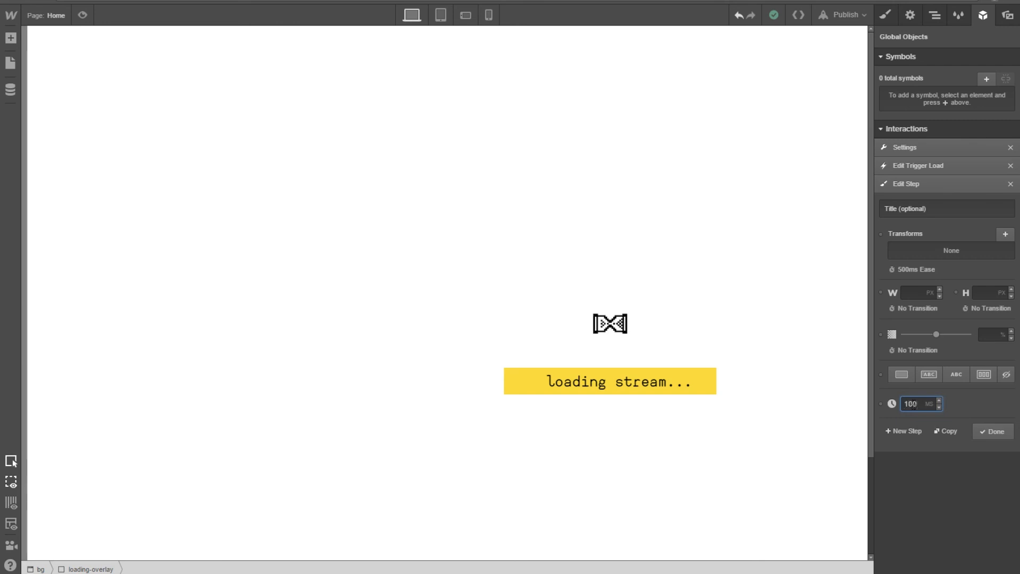
text(5000)
click(993, 432)
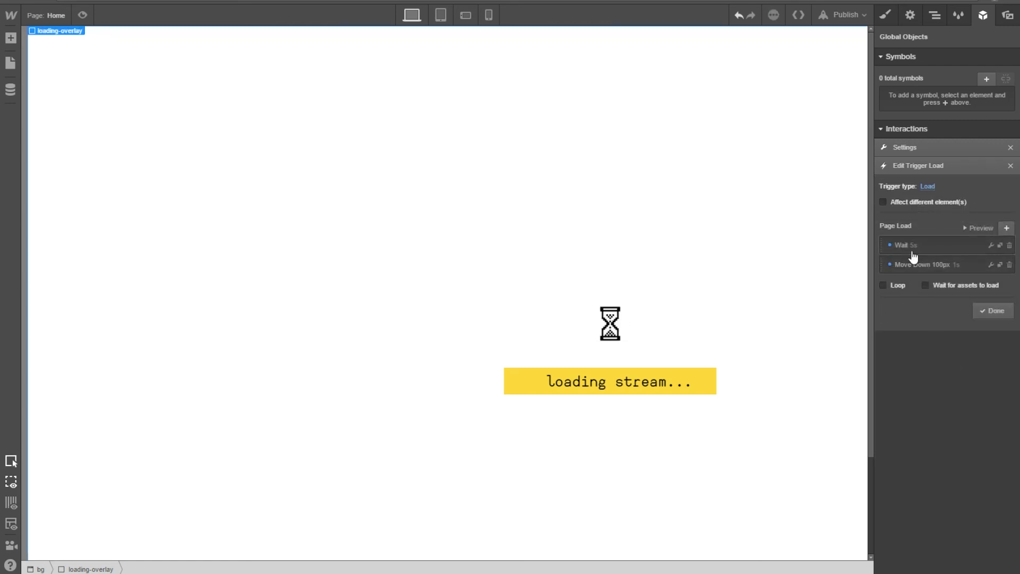
Step: Set the Move Down step's transform transition to 10000 ms and preview the page-load animation
click(939, 265)
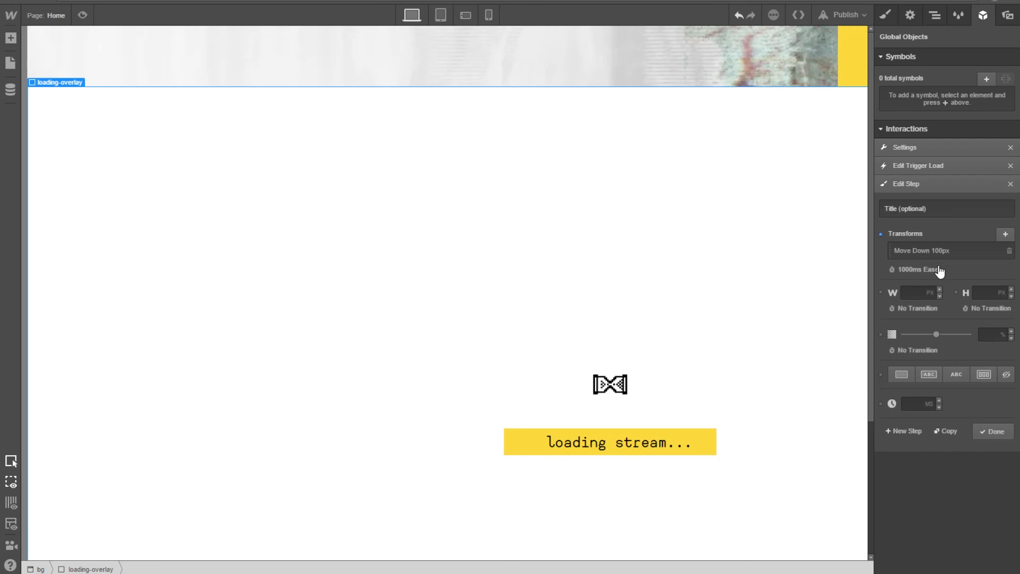
click(914, 270)
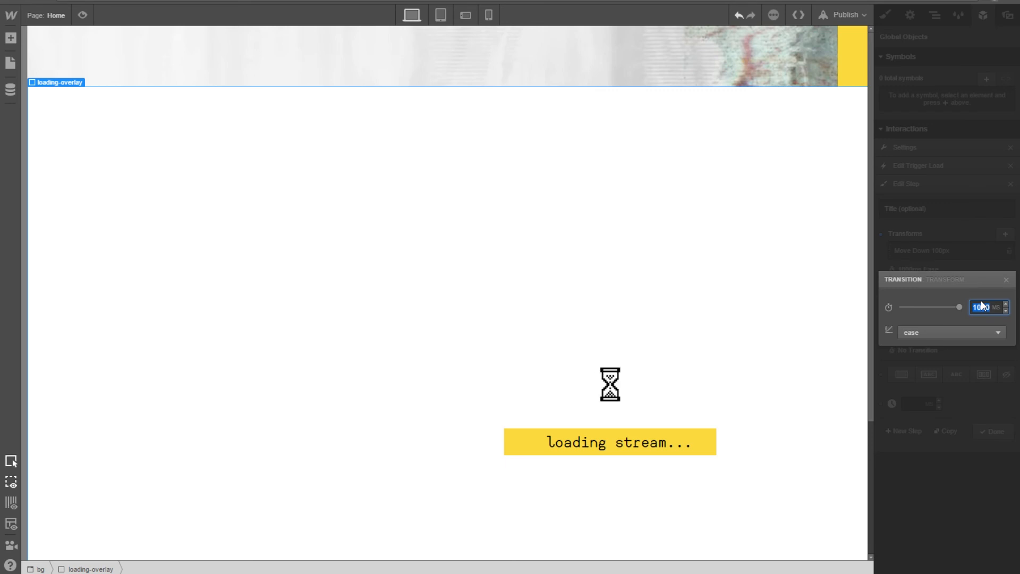
text(10000)
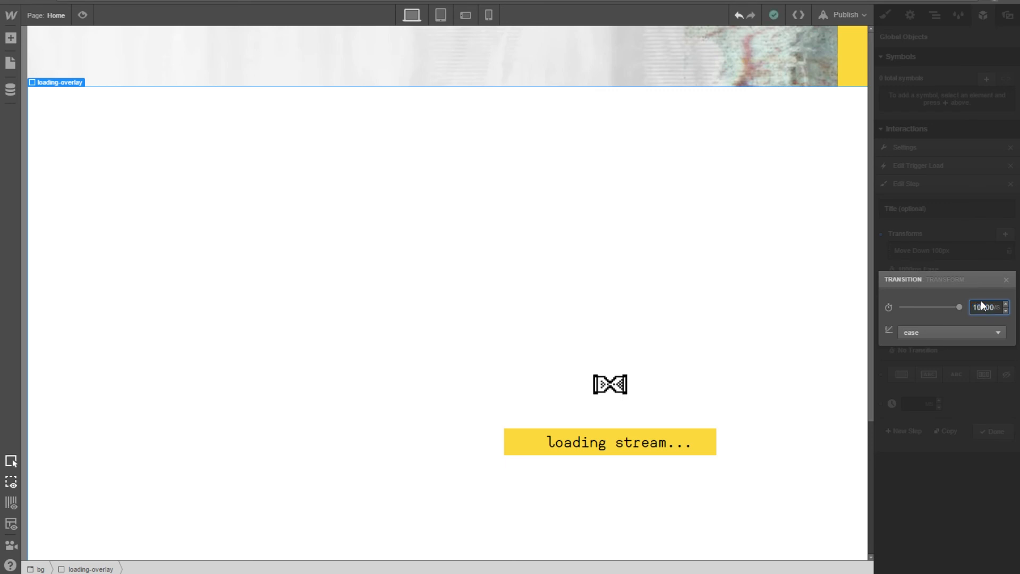
click(962, 358)
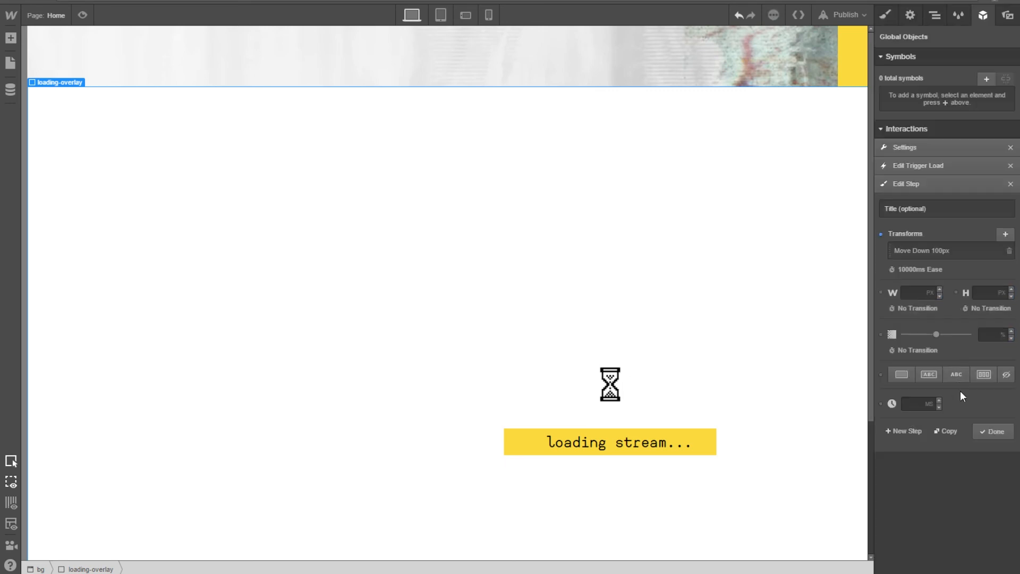
click(993, 431)
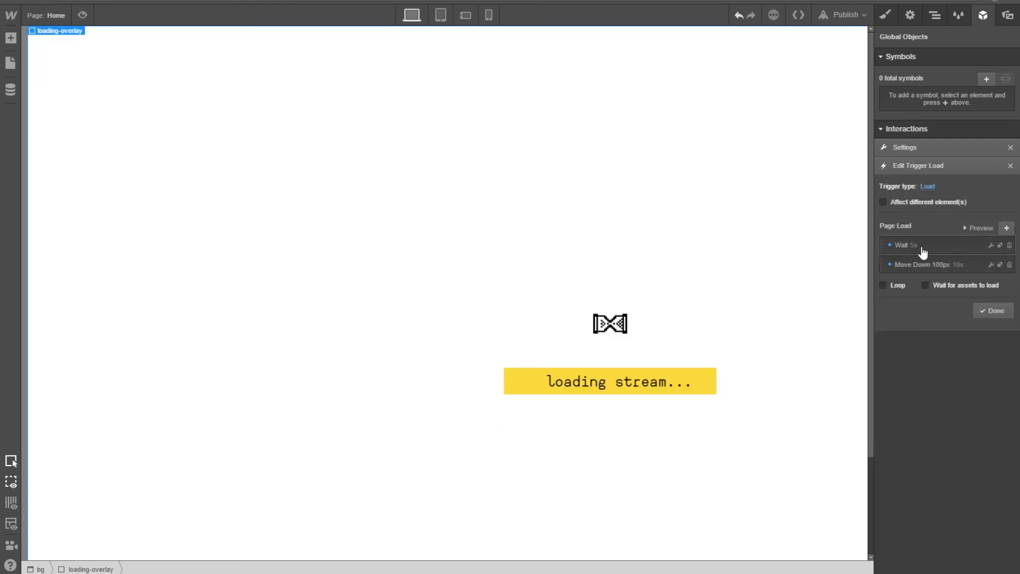
click(973, 231)
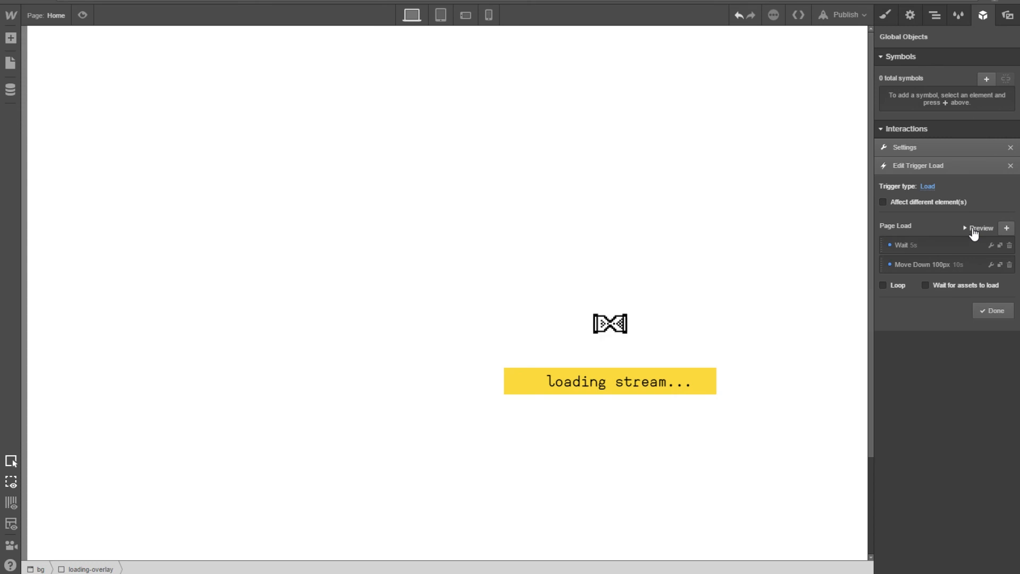
Step: Try the Wait for assets to load option in a preview, turn it off again and finish editing the Load trigger
click(941, 286)
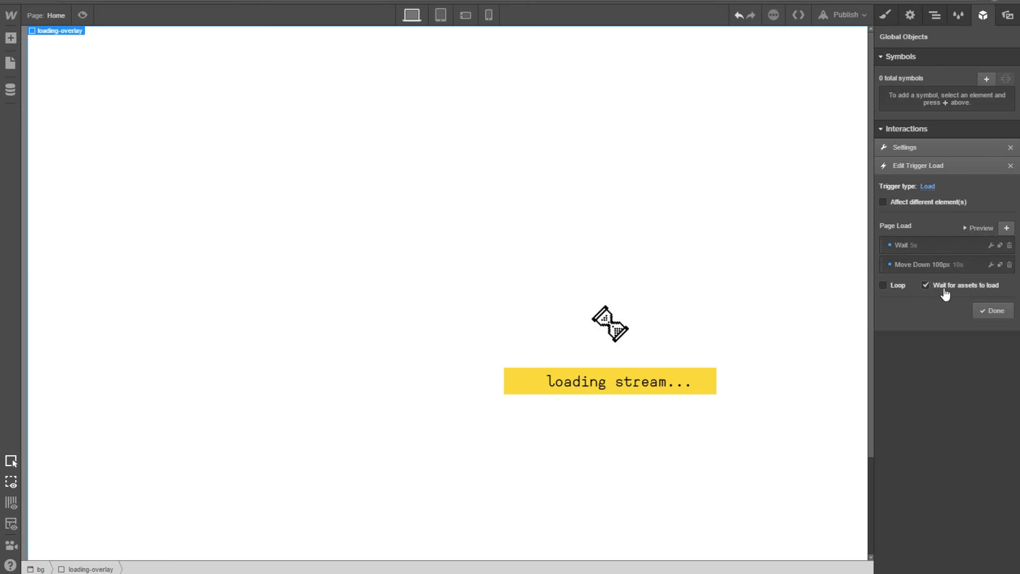
click(979, 229)
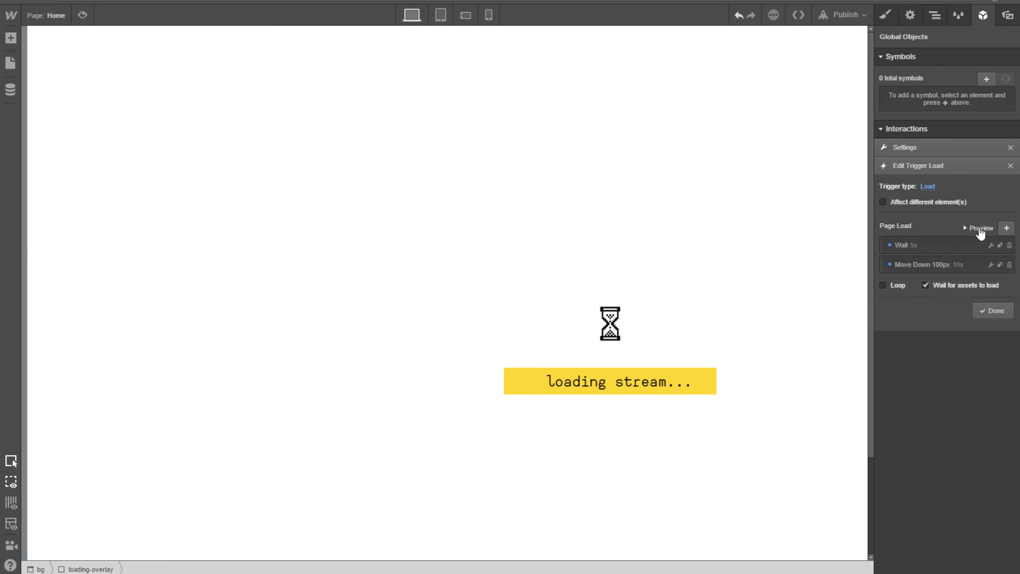
click(949, 287)
click(982, 311)
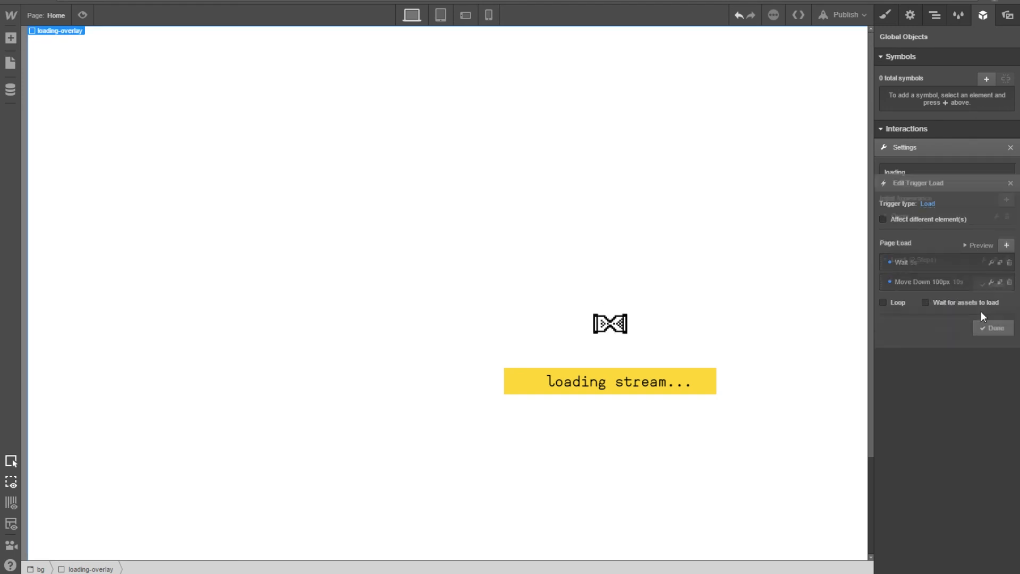
Step: Publish the site to the selected webflow.io domain and open the live page to check the loading overlay
click(840, 29)
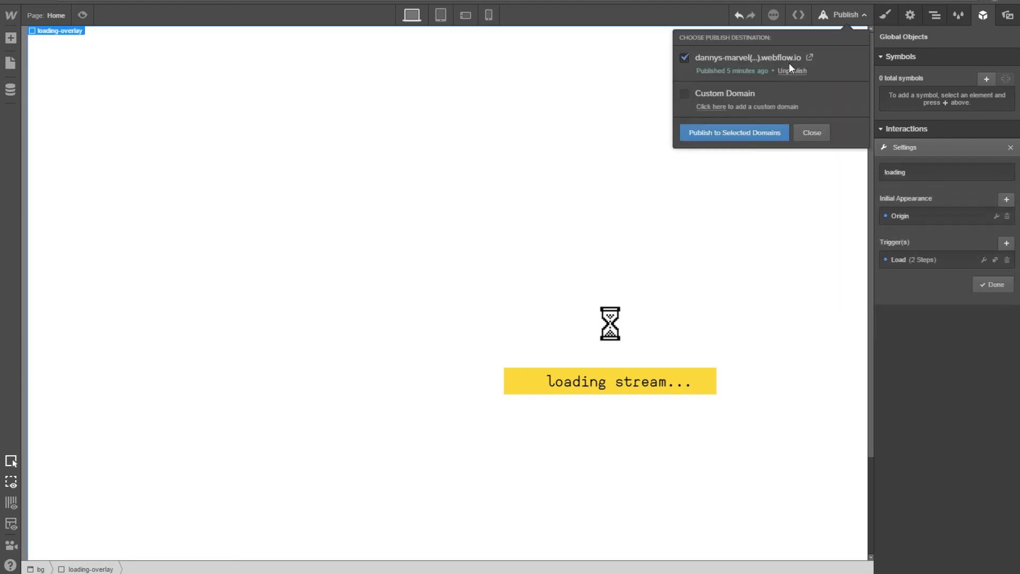
click(810, 57)
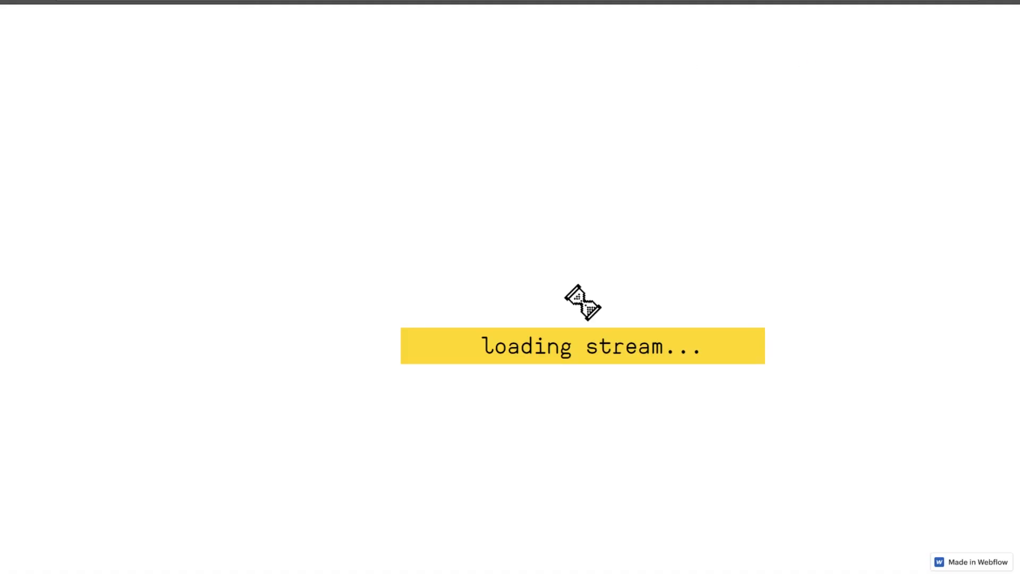
key(ctrl+w)
click(840, 16)
click(726, 132)
click(810, 57)
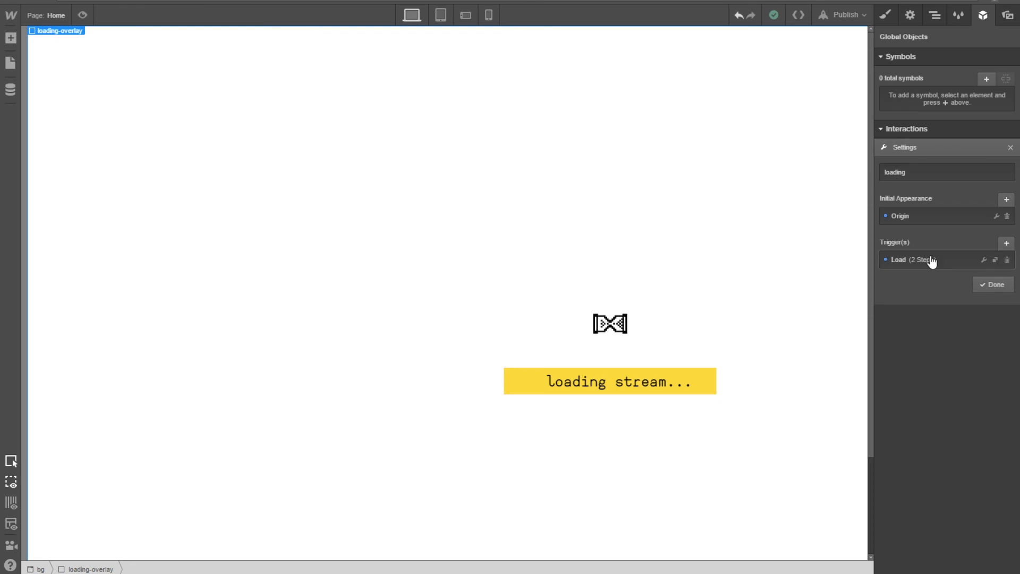
Step: Set the vertical Move distance in the Load trigger's second step to 1080 px
click(933, 260)
click(931, 269)
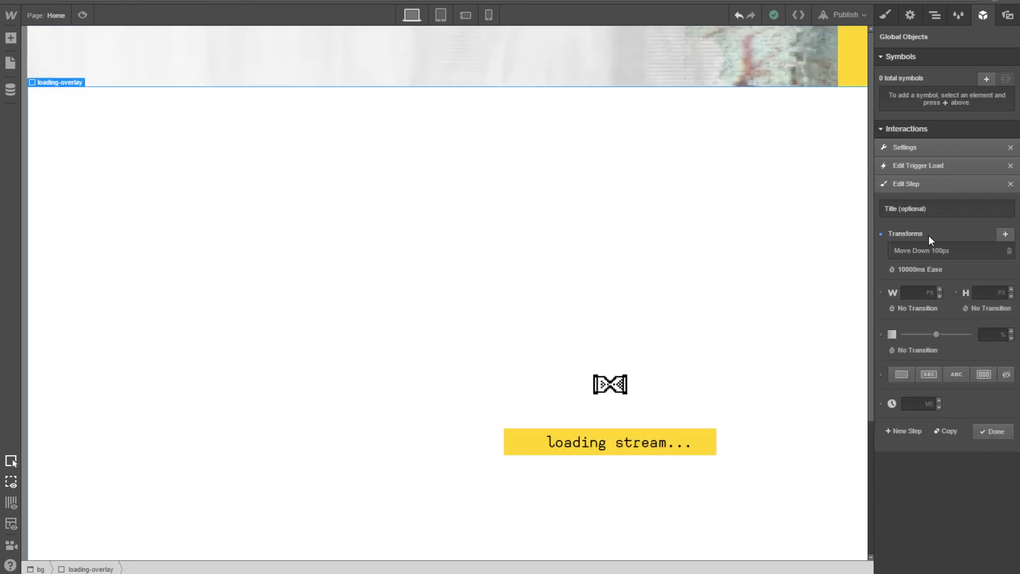
click(932, 250)
click(974, 339)
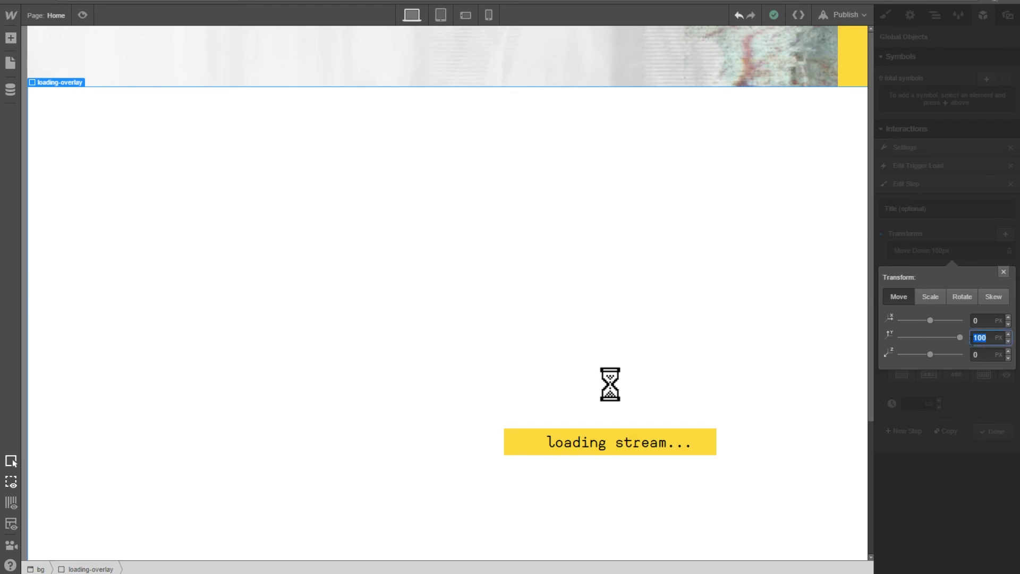
text(1000)
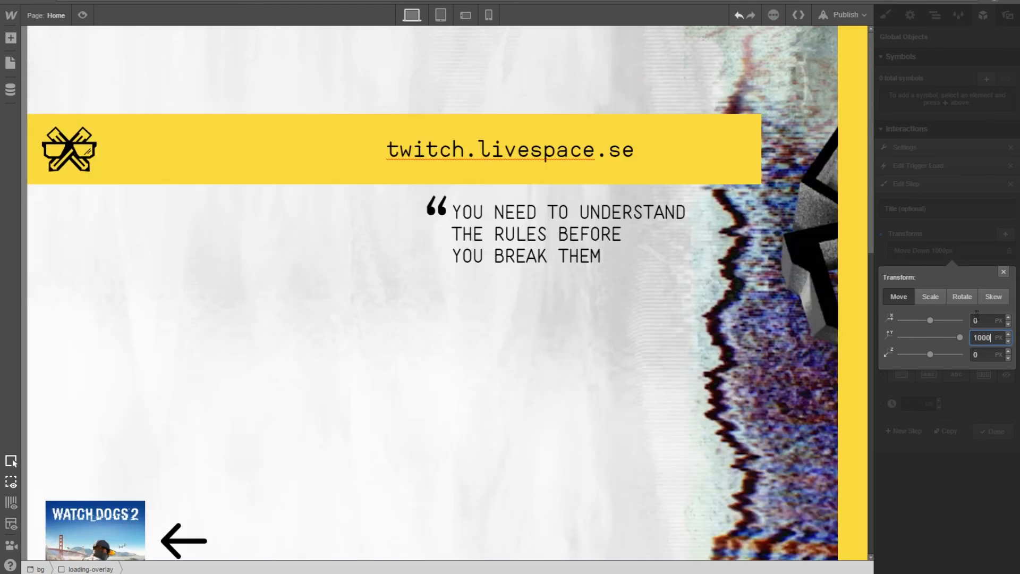
drag(996, 341, 936, 338)
text(1080)
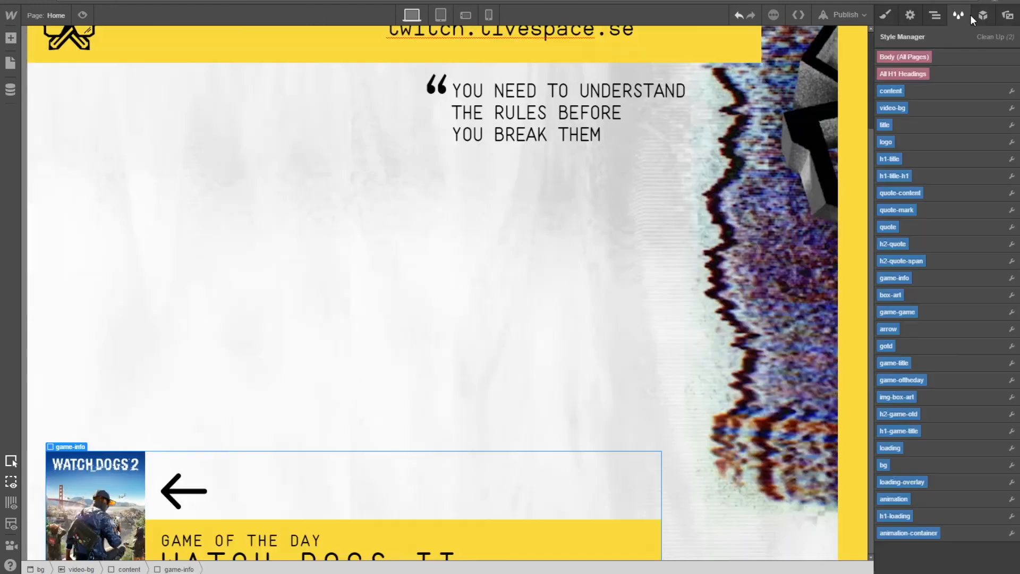
Step: Reselect the loading-overlay block from the page's element hierarchy
click(984, 14)
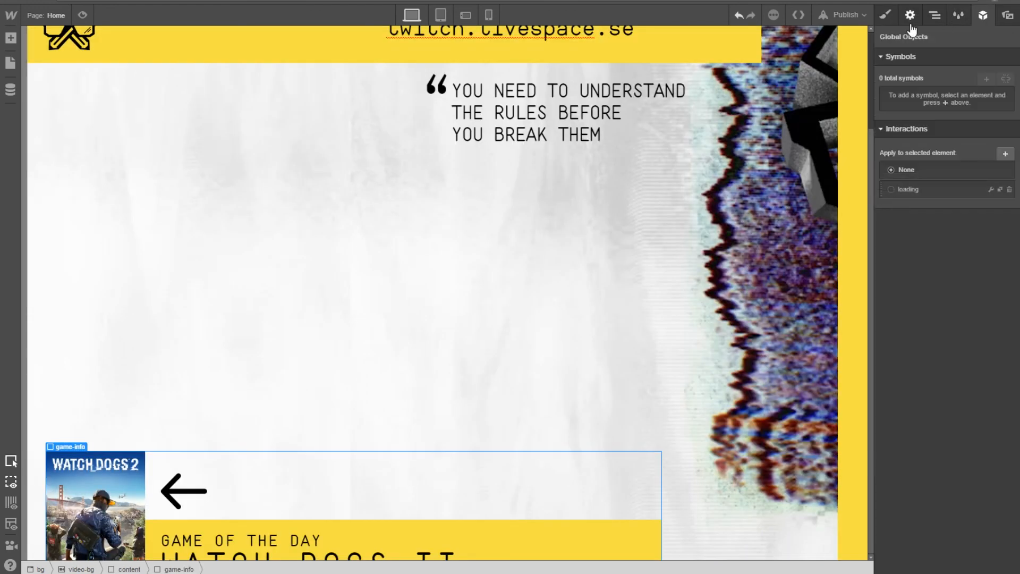
click(885, 15)
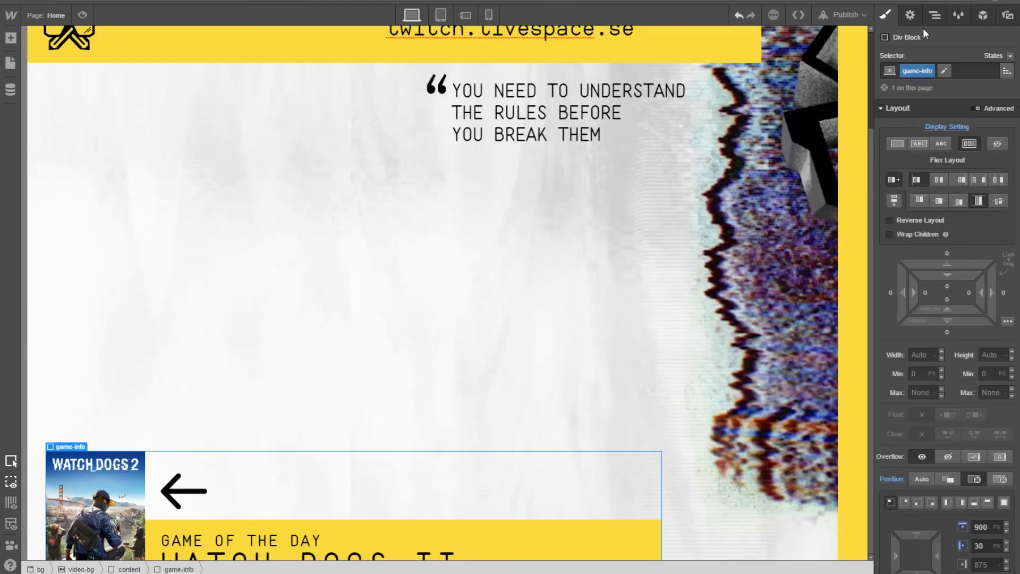
click(935, 15)
click(911, 75)
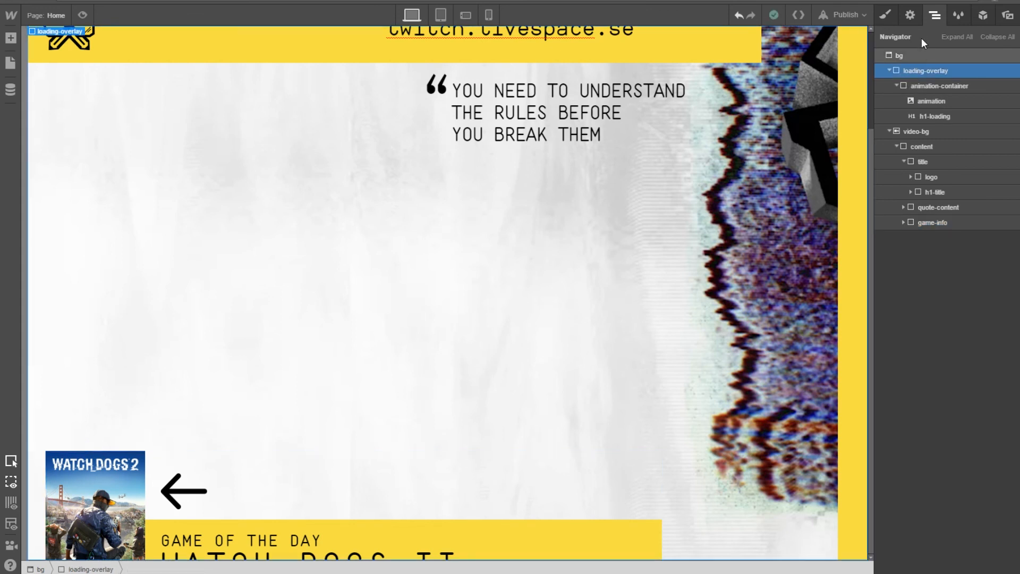
Step: Set the loading-overlay div's display setting to block so the overlay shows on the canvas
click(910, 15)
click(885, 14)
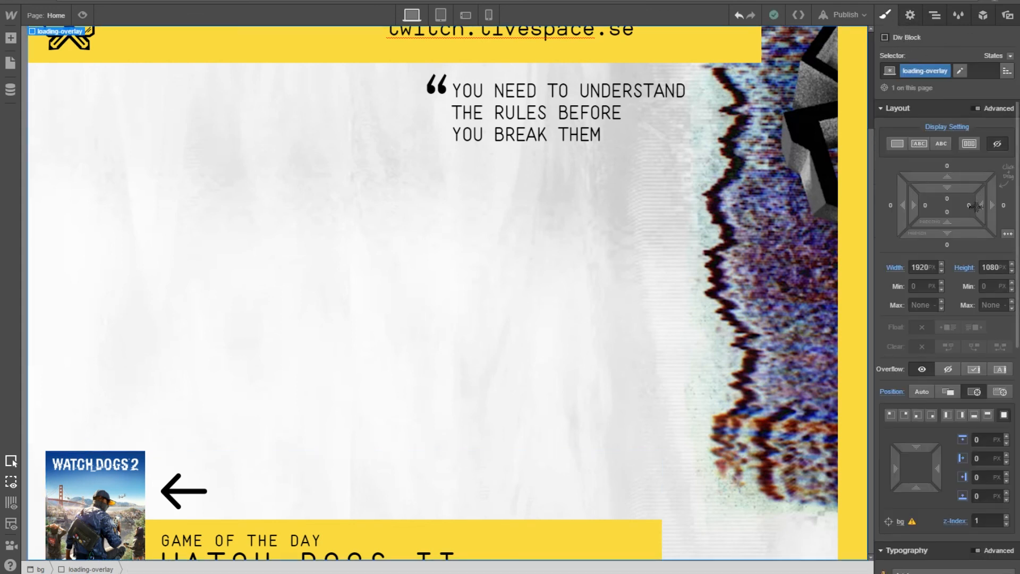
click(896, 145)
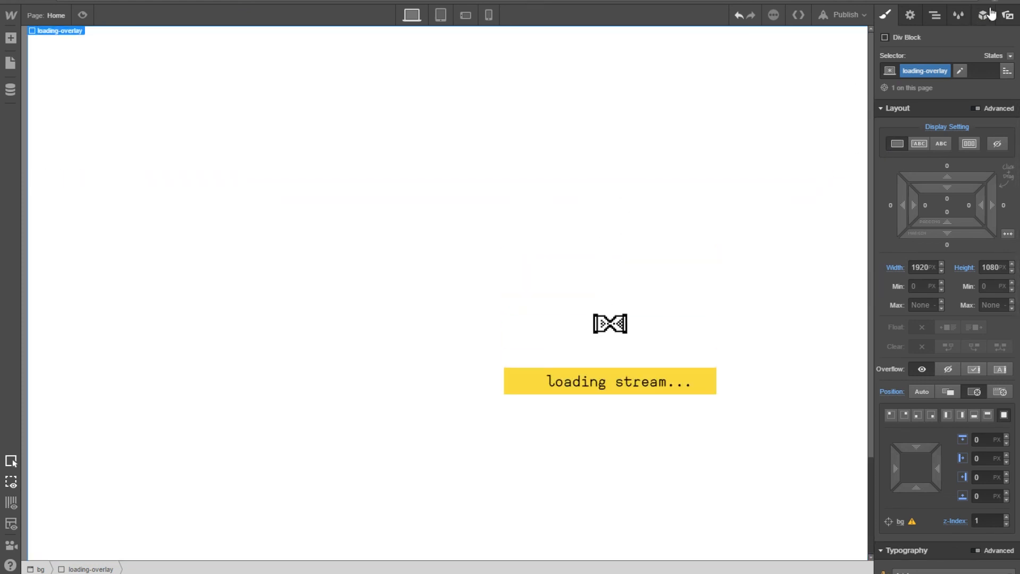
Step: Set the wait step in the loading interaction's Load trigger to 2000 ms
click(910, 16)
click(944, 19)
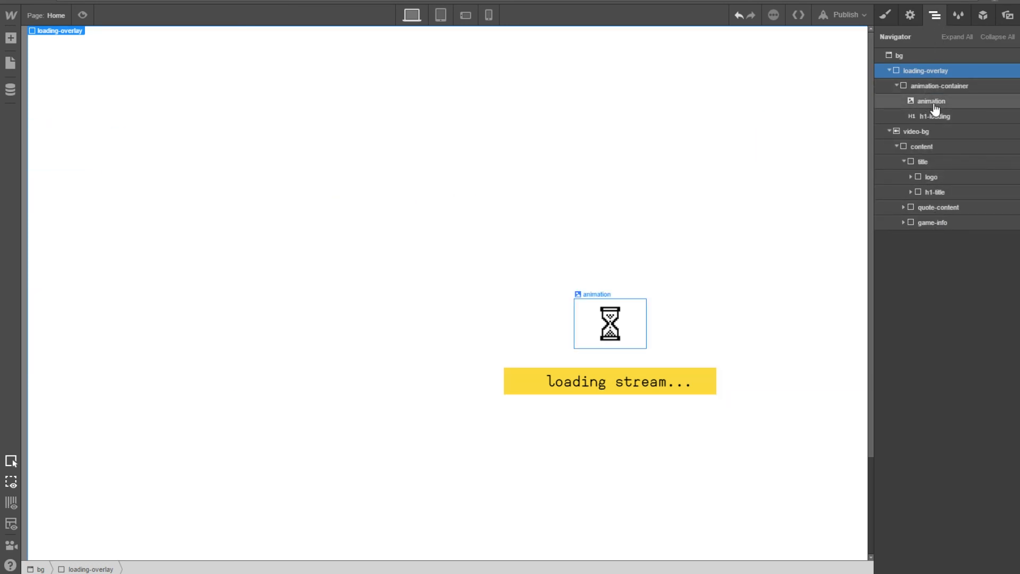
click(964, 17)
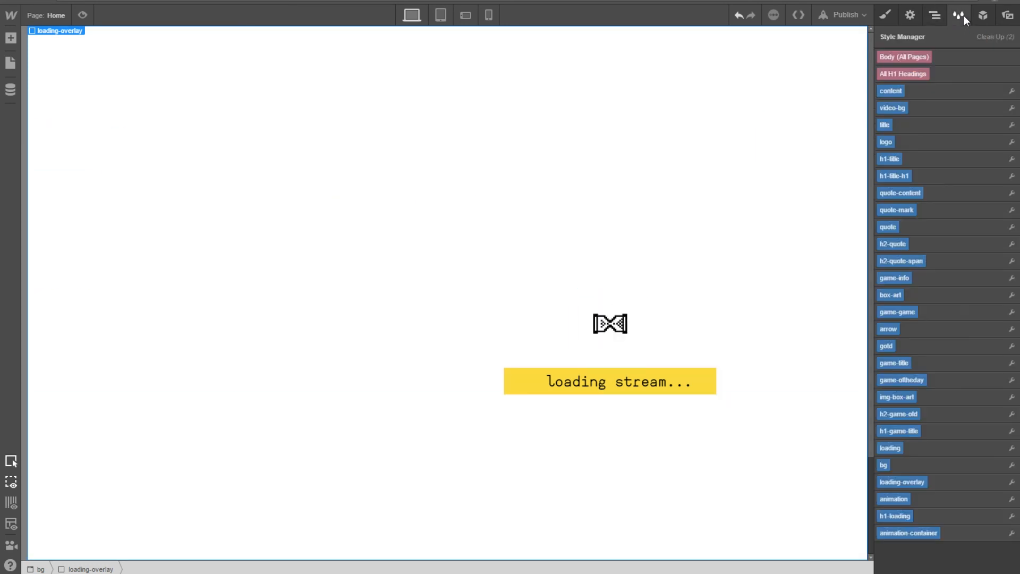
click(983, 16)
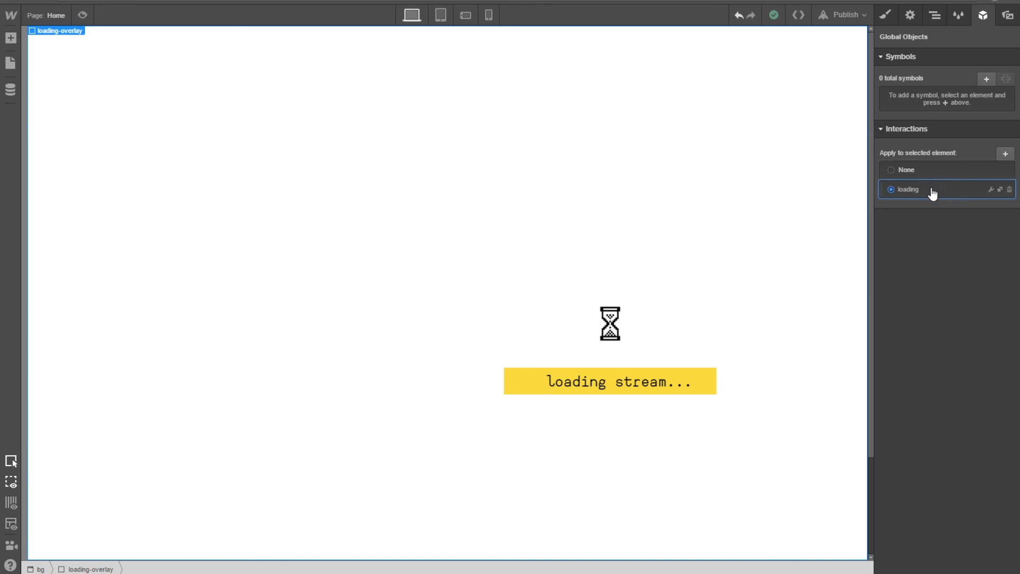
click(990, 190)
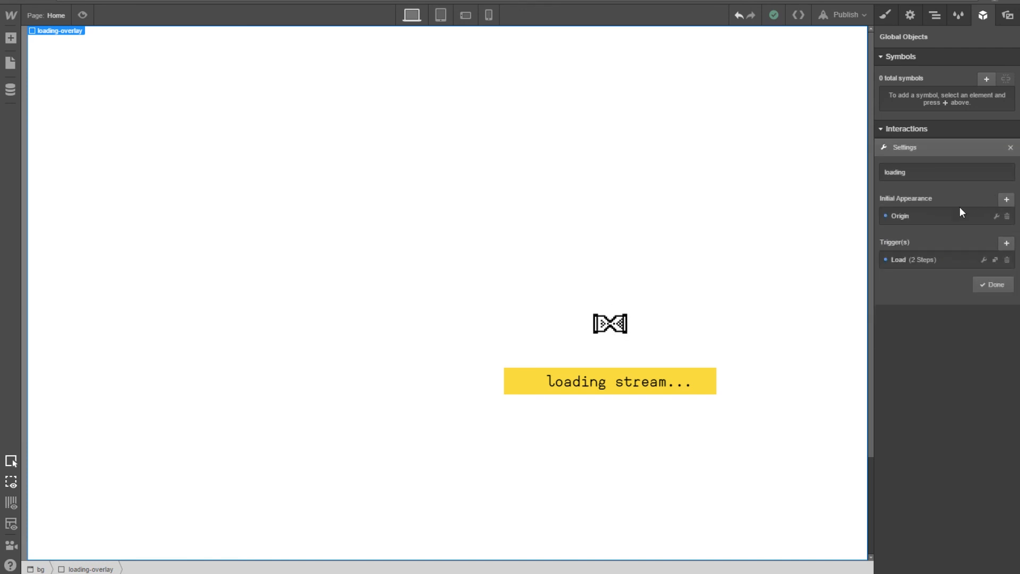
click(929, 262)
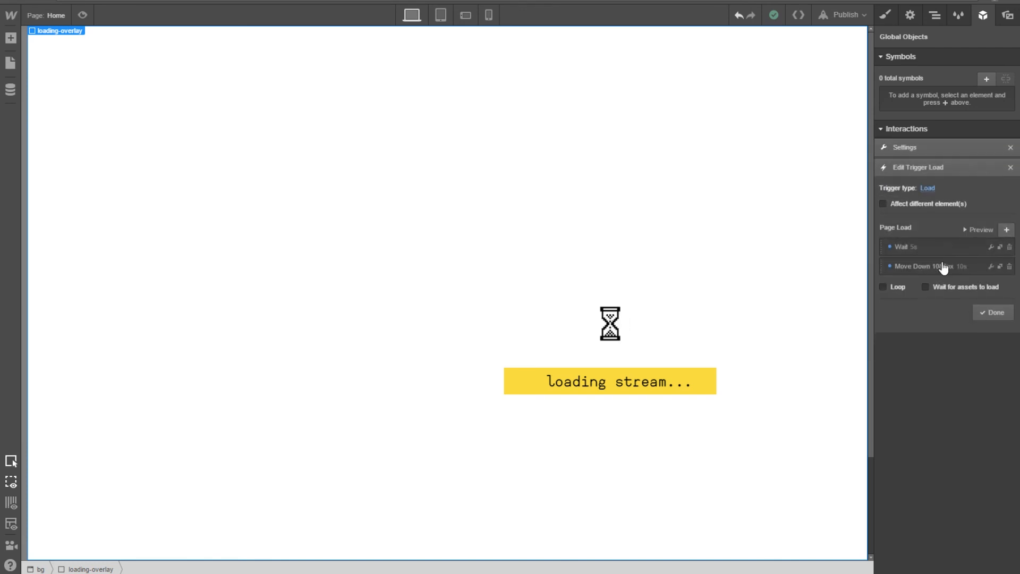
click(927, 248)
click(907, 404)
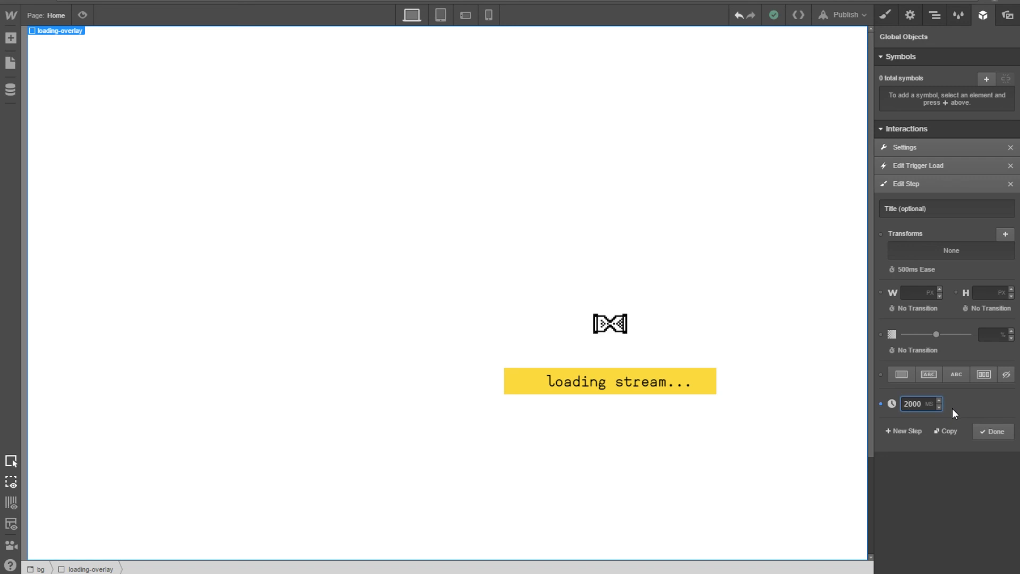
click(990, 431)
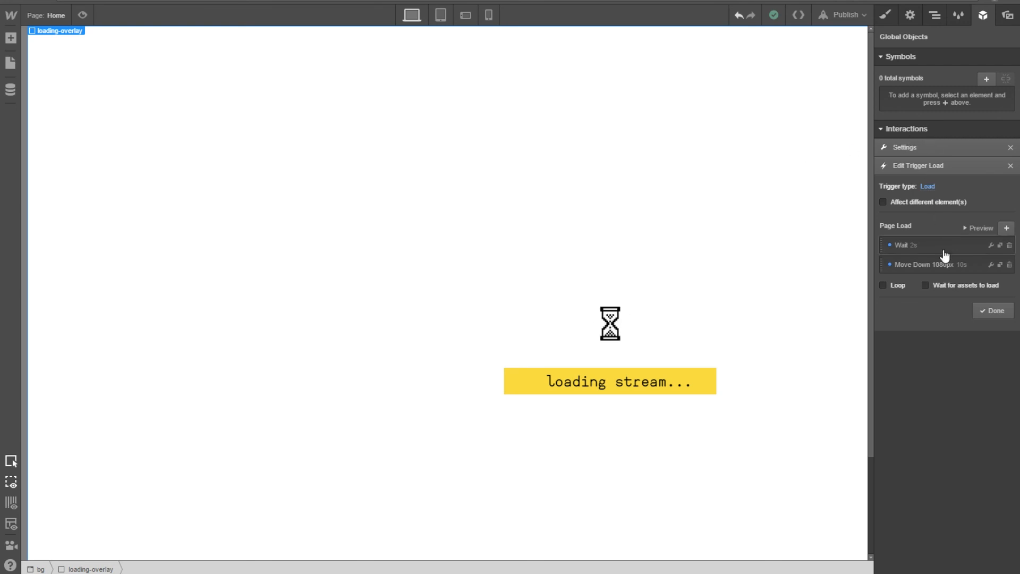
Step: Leave and reopen the Load trigger, and preview its page-load animation on the canvas
click(990, 312)
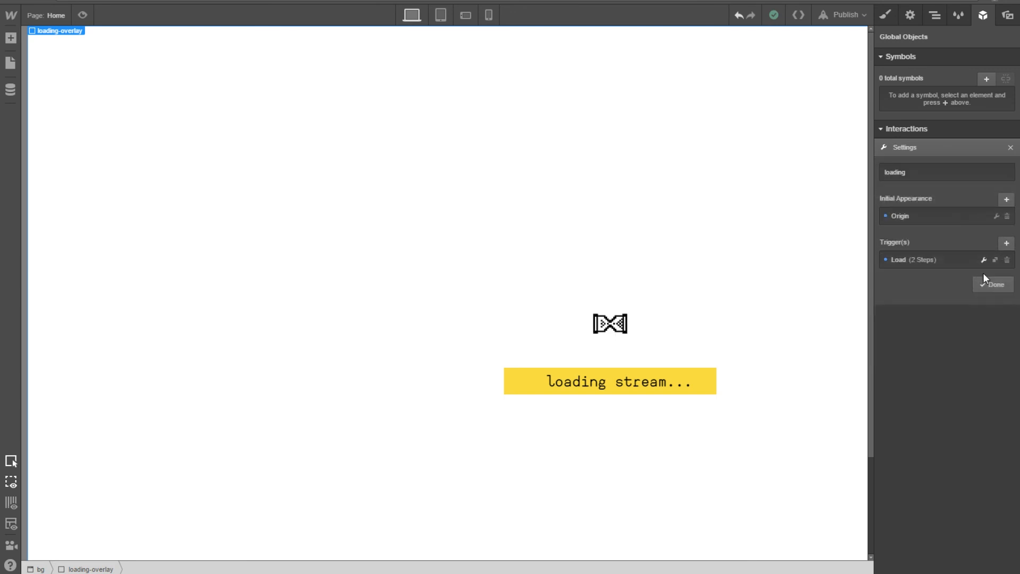
click(960, 263)
click(980, 228)
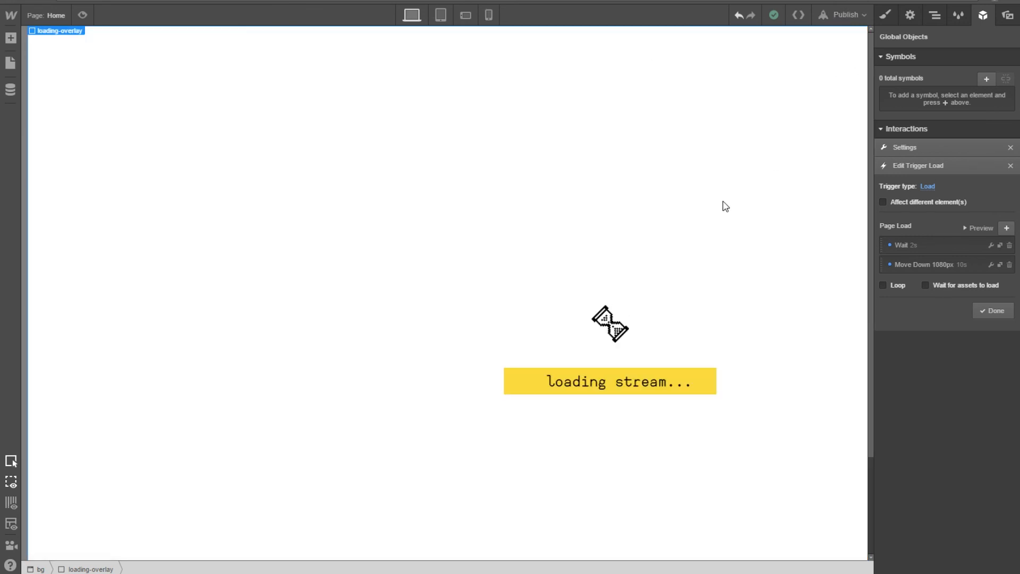
click(845, 15)
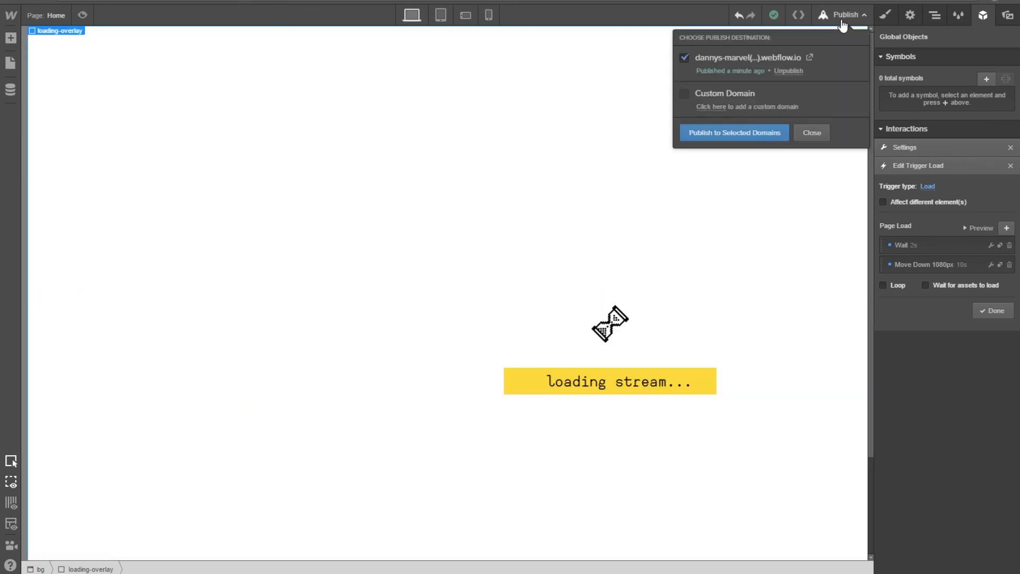
click(808, 59)
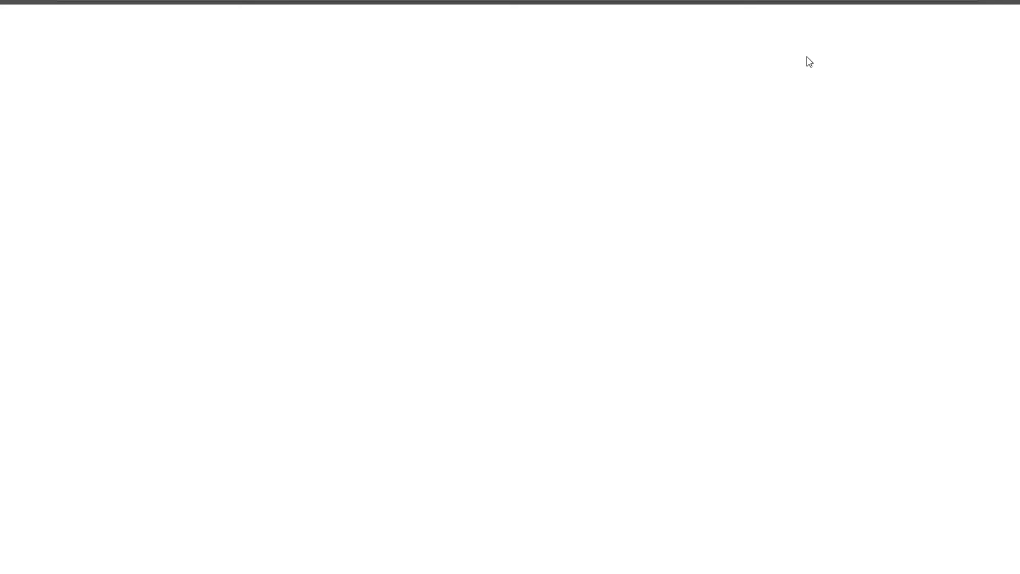
key(ctrl+w)
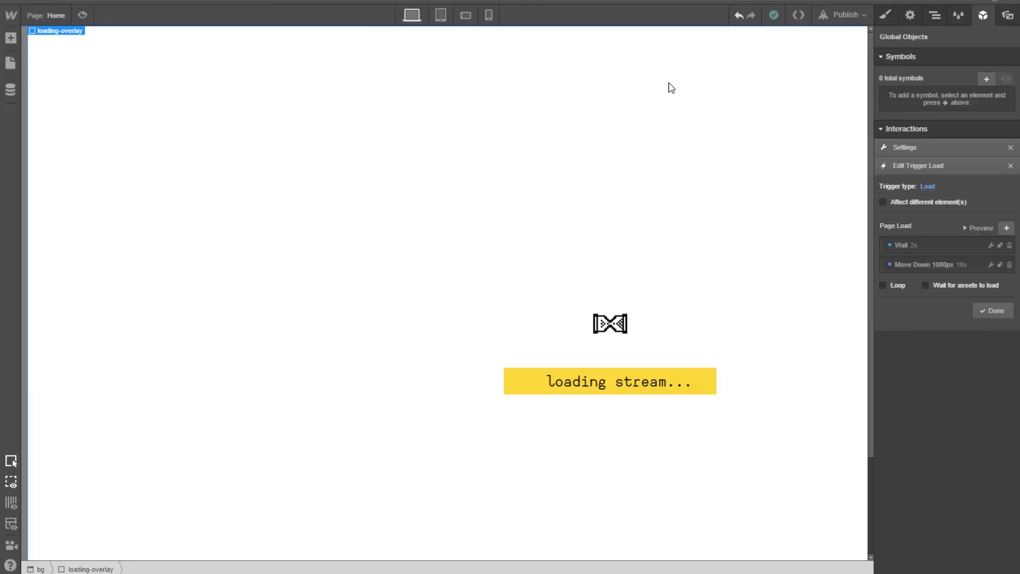
Step: Publish the updated site to the selected webflow.io domain and open the live page to check the shorter wait
click(845, 15)
click(734, 133)
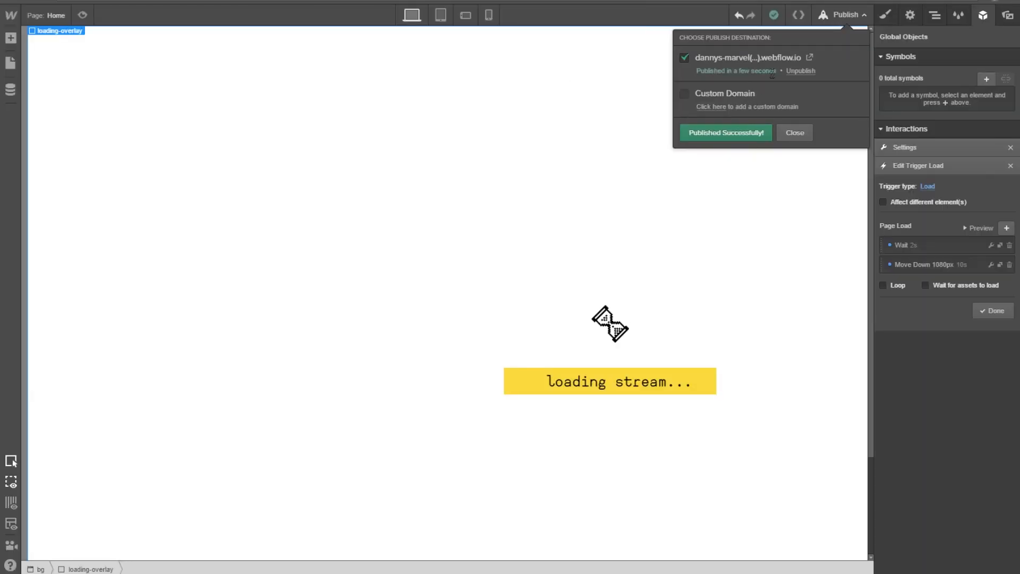
click(809, 58)
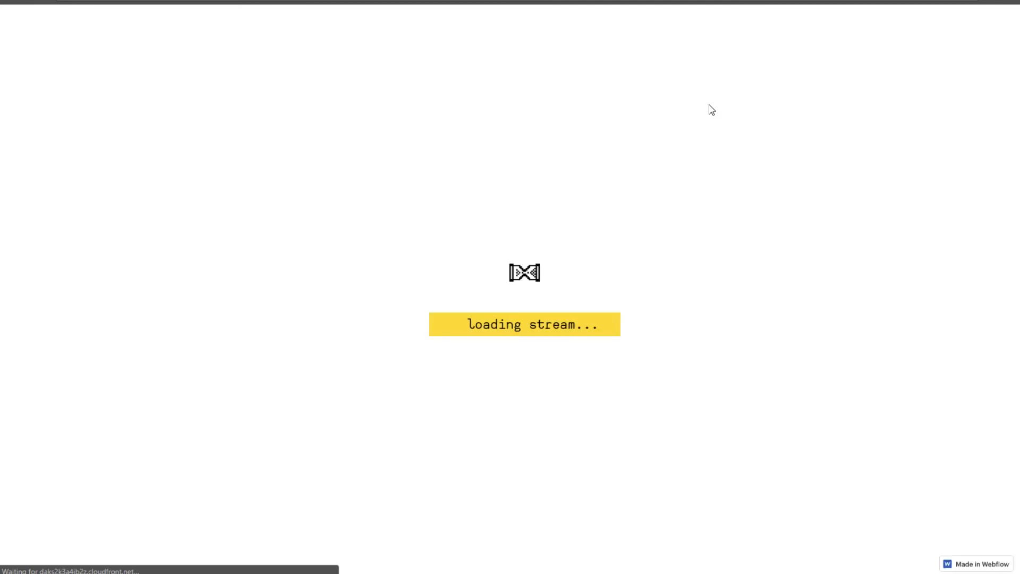